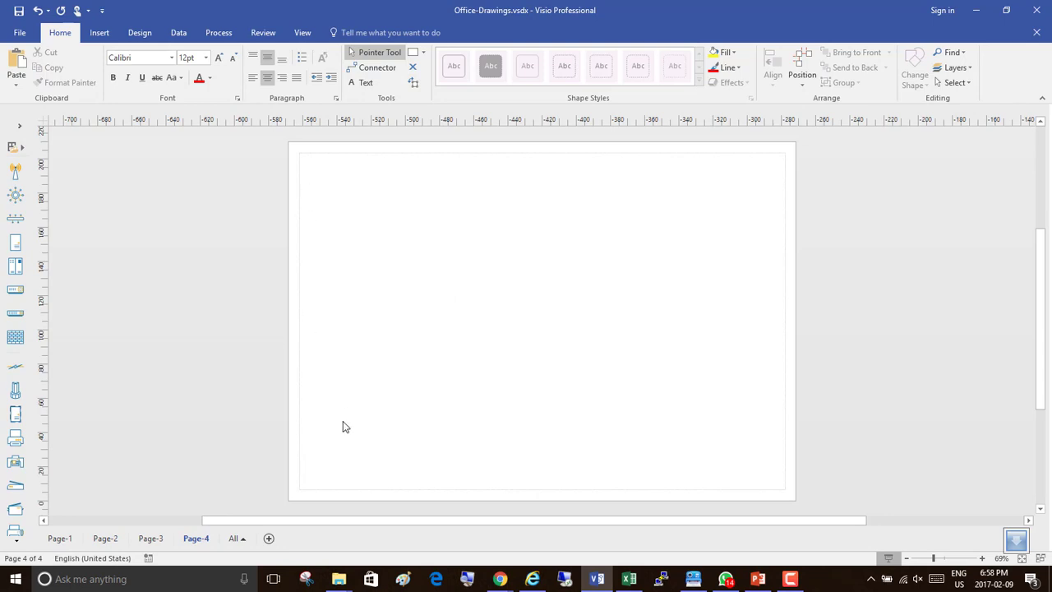
Place a server shape on the left side of the page.
drag(17, 246, 367, 245)
click(577, 210)
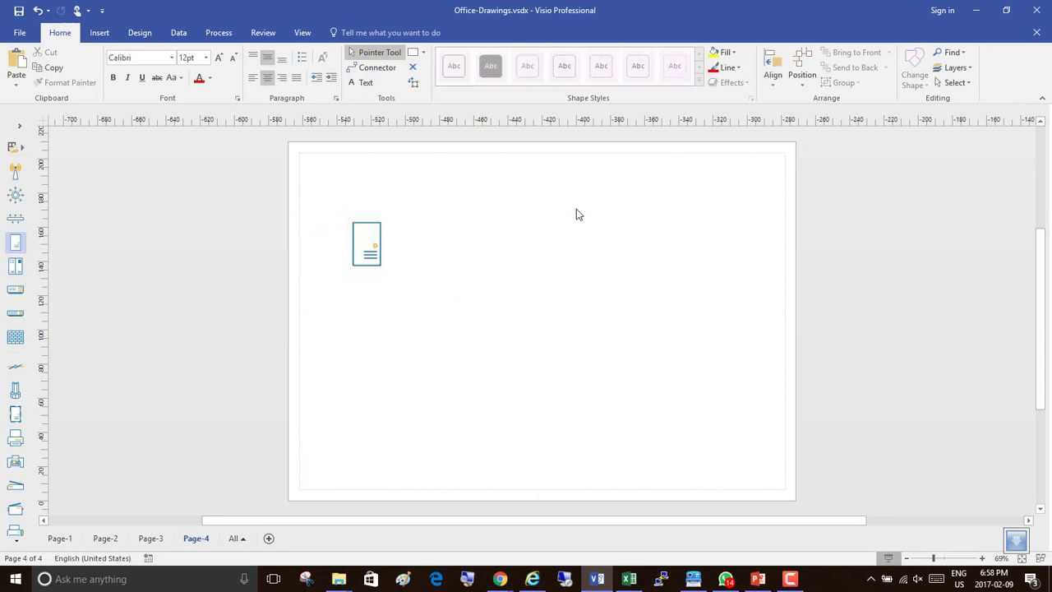
Paste the cloud shape with its Office365 notes and move it to the page's upper right area.
key(ctrl+v)
drag(530, 236, 674, 200)
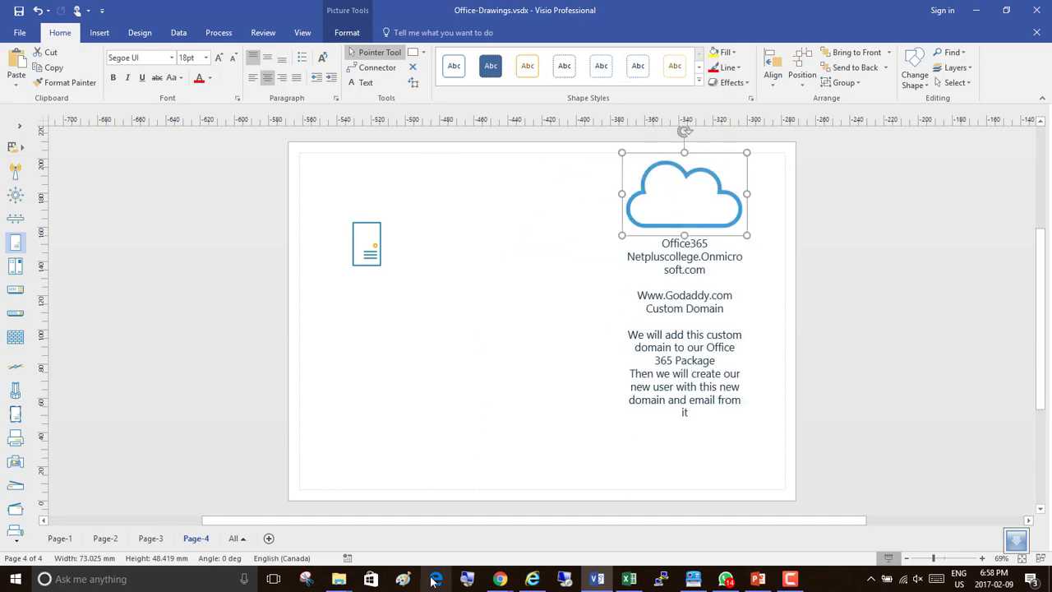
Open the cloud's text for editing and insert a blank line after the onmicrosoft.com domain line.
click(467, 580)
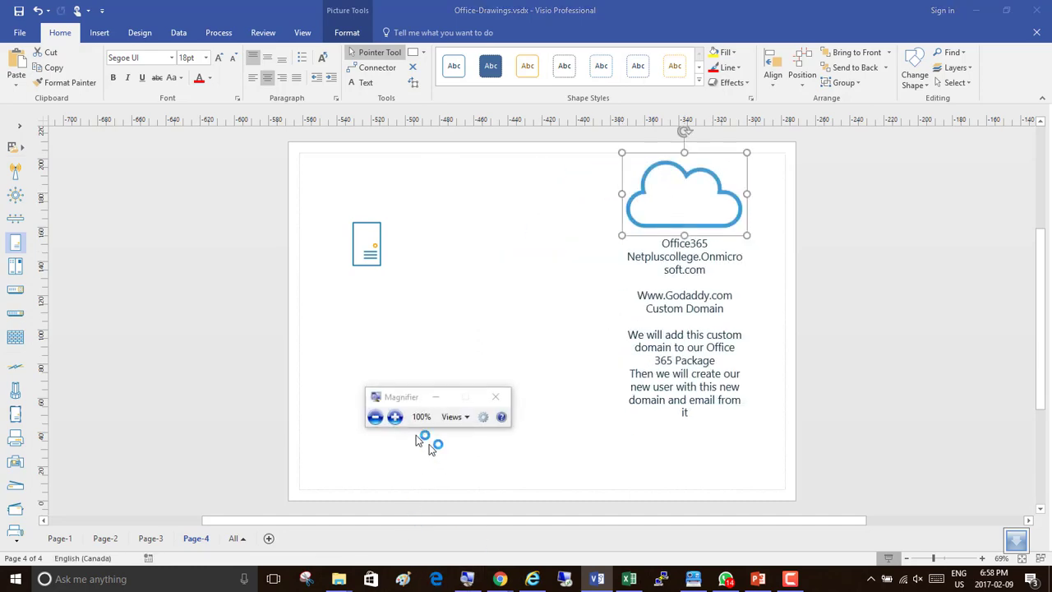
click(395, 416)
click(394, 416)
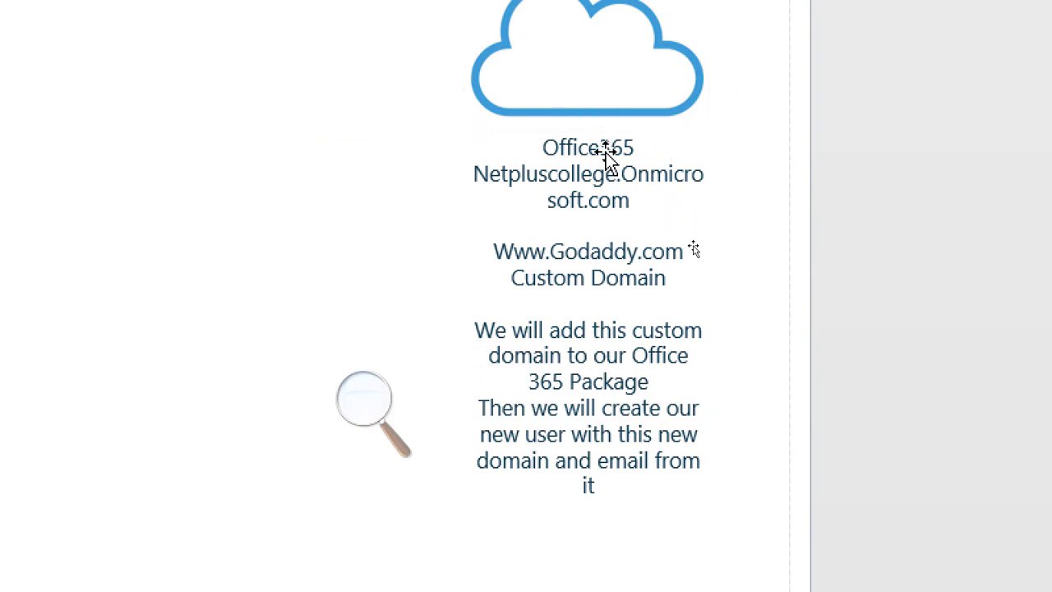
double_click(572, 75)
click(590, 151)
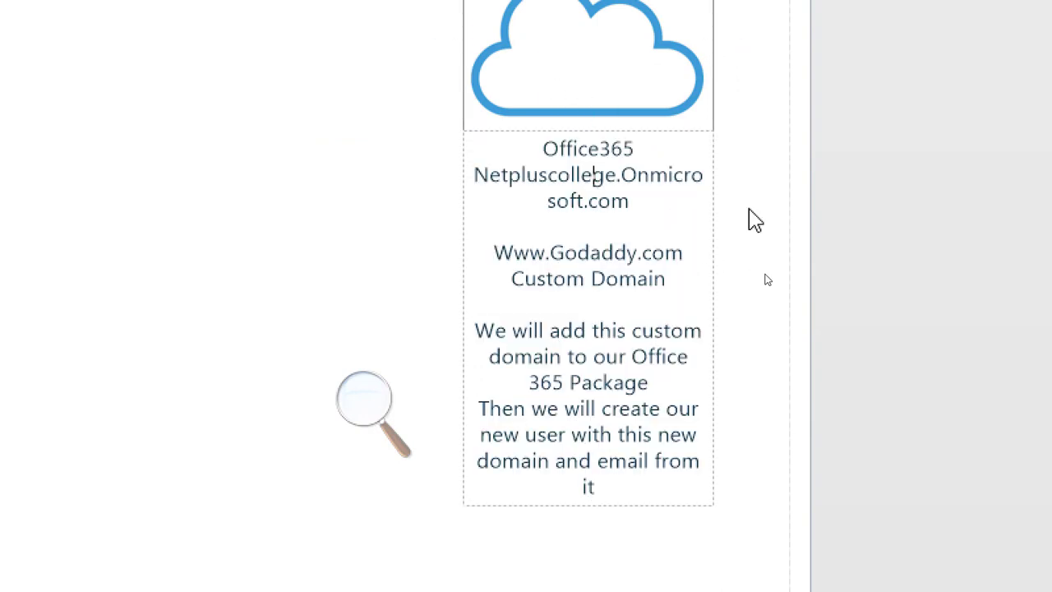
key(Left)
key(Left)
key(Left)
key(Left)
key(Right)
key(Right)
key(Right)
key(Right)
key(Right)
key(Right)
key(Right)
key(Right)
key(Down)
key(Down)
key(Return)
key(Return)
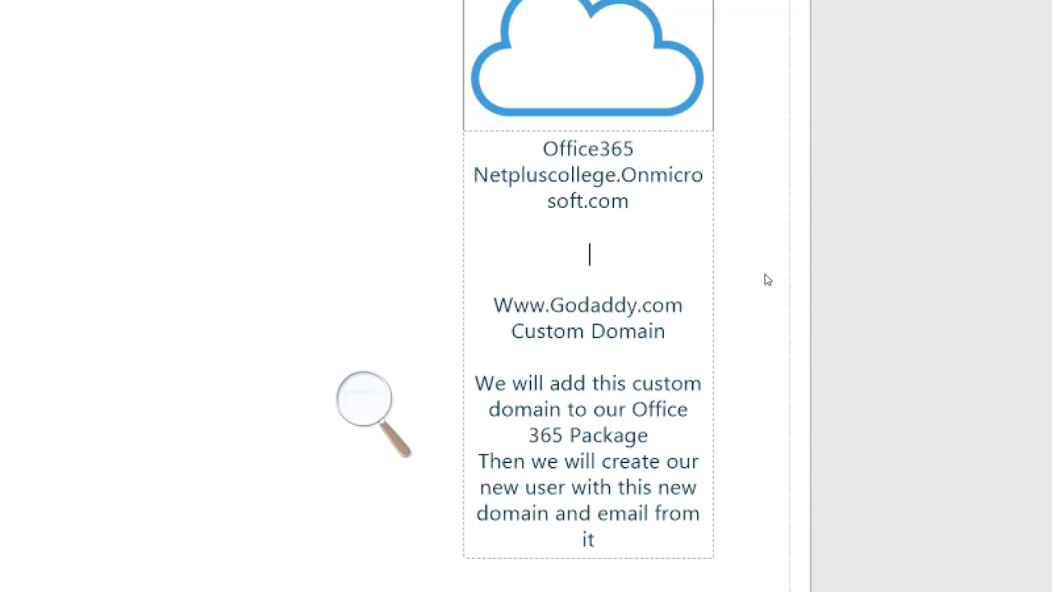
Enter 'Enterprise 5 for 30 Days' on the new line of the cloud's text.
text(Enterprise )
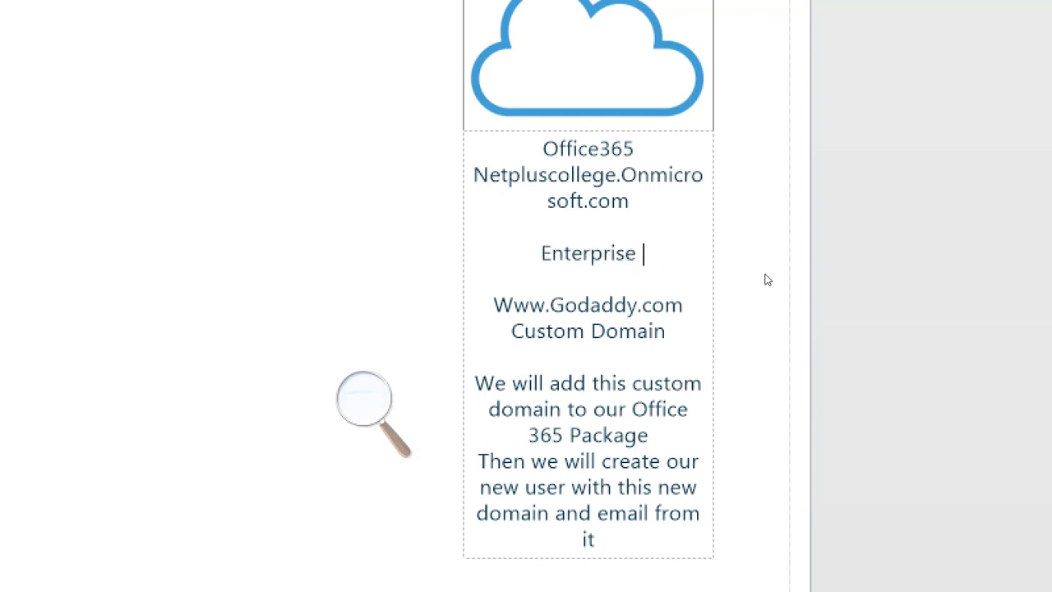
text(5 )
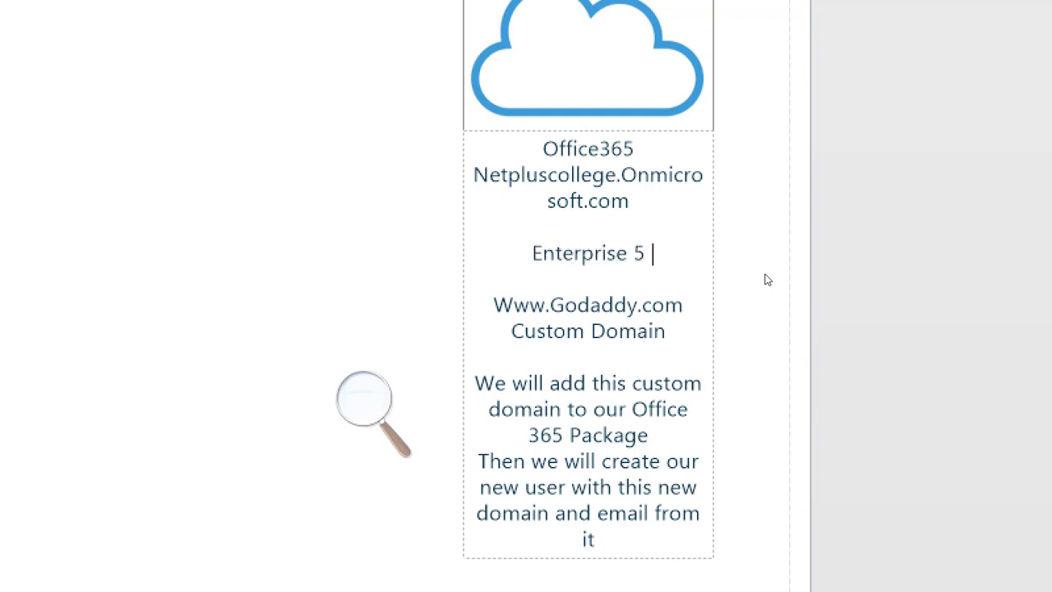
text(for)
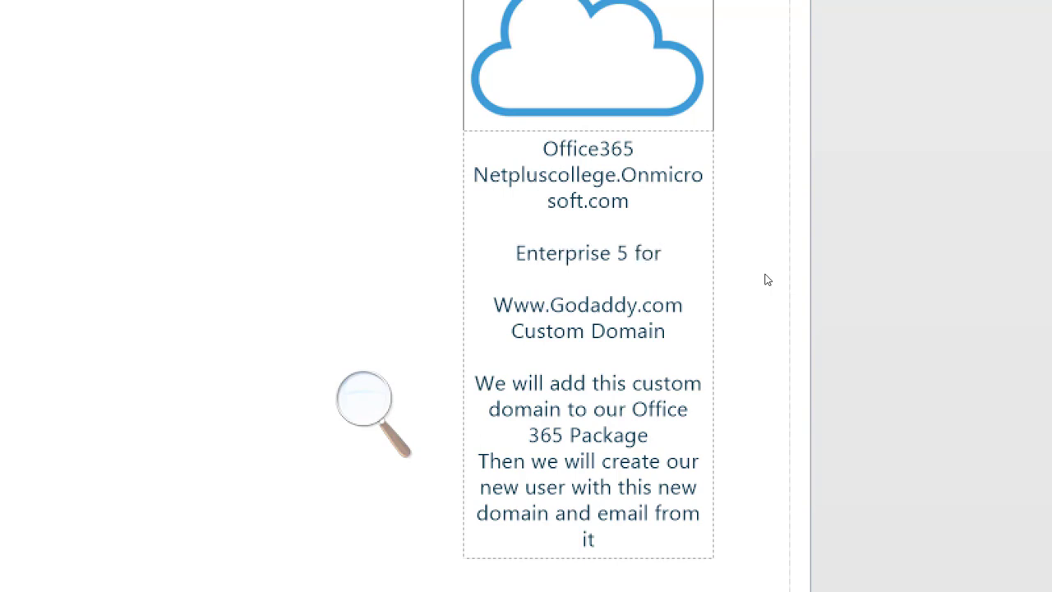
text( 30)
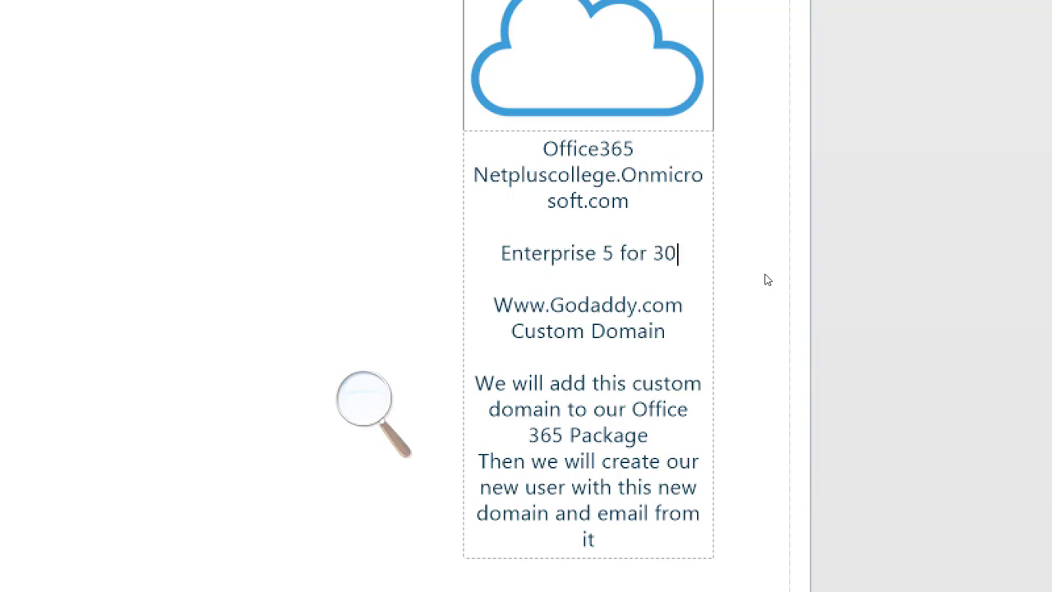
text( Days)
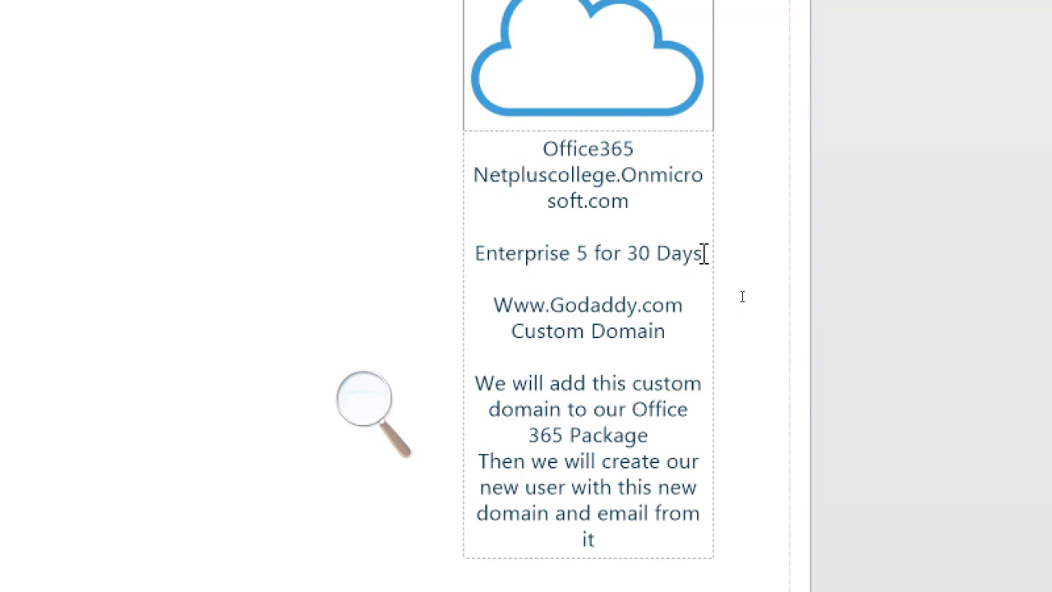
Add the line '6 accounts inside our Office365 package' below the Enterprise line.
key(Down)
key(Return)
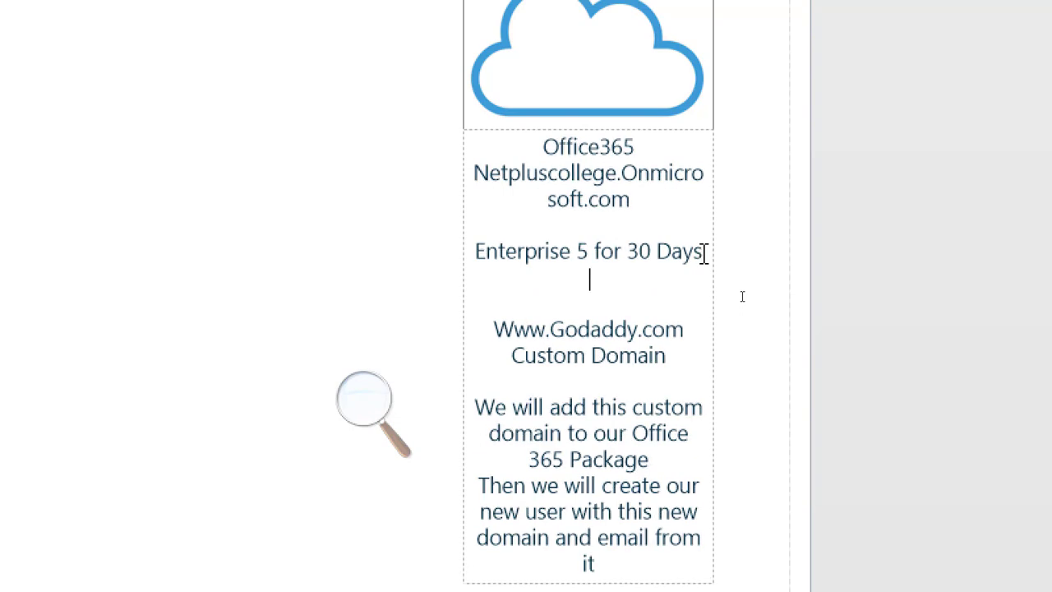
text(6 accounts )
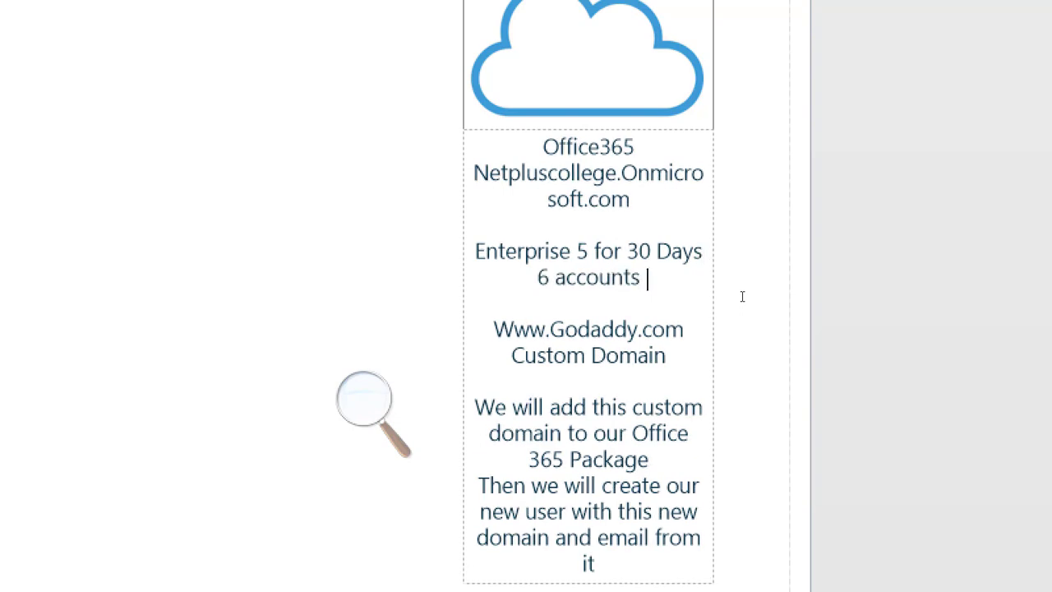
text(inside our Office365)
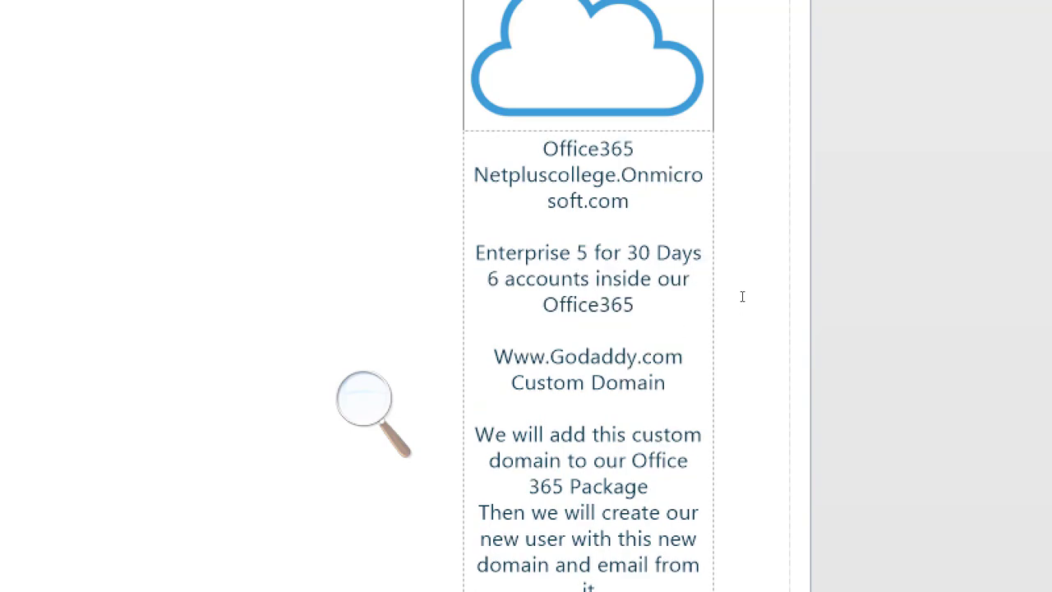
text( package)
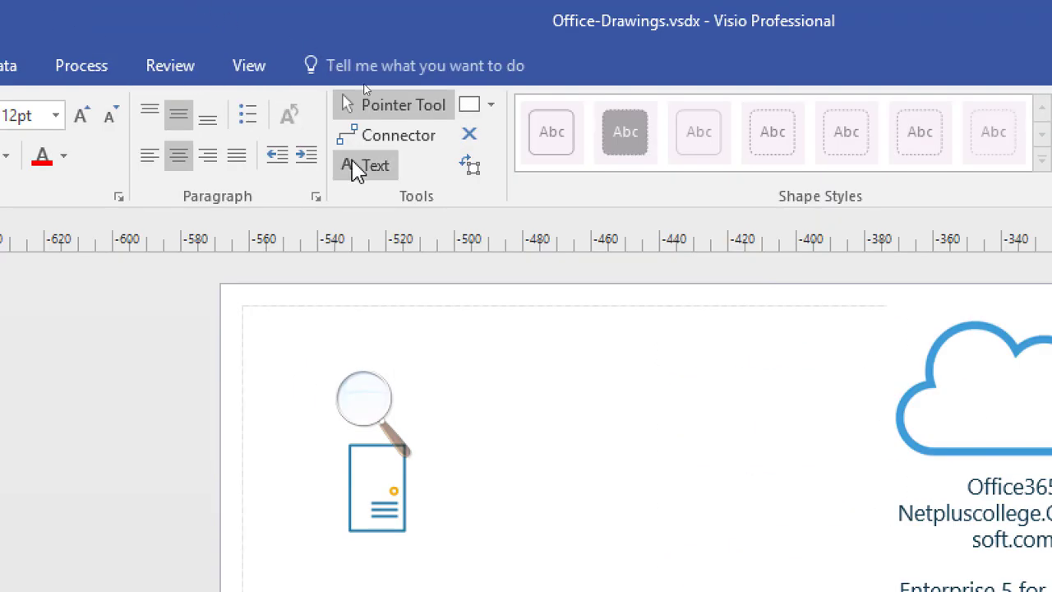
Create a text box left of the cloud with 18 pt, left-aligned text.
click(366, 165)
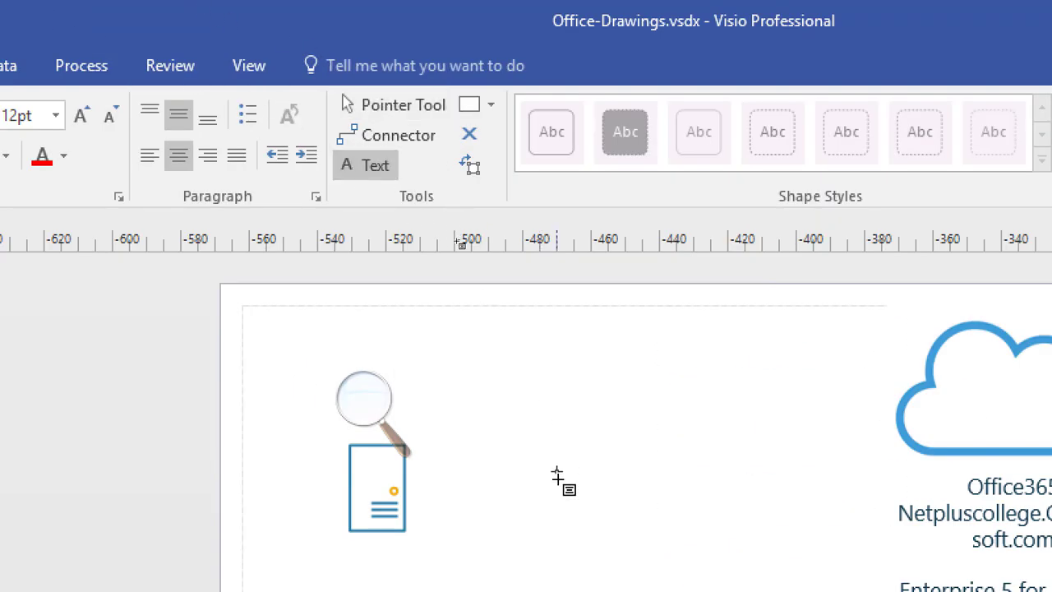
click(535, 380)
click(80, 115)
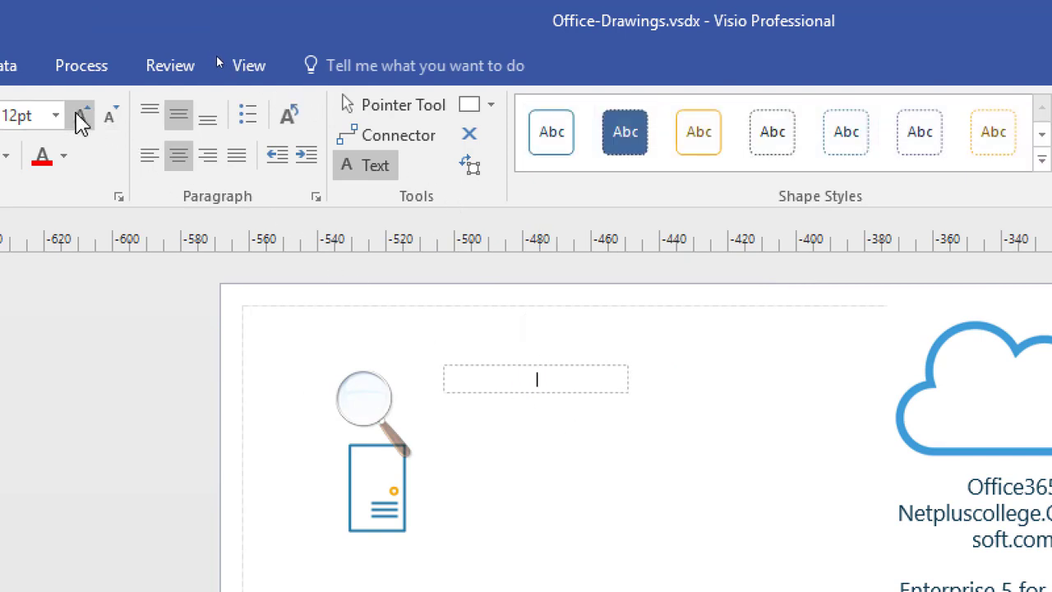
click(81, 115)
click(81, 115)
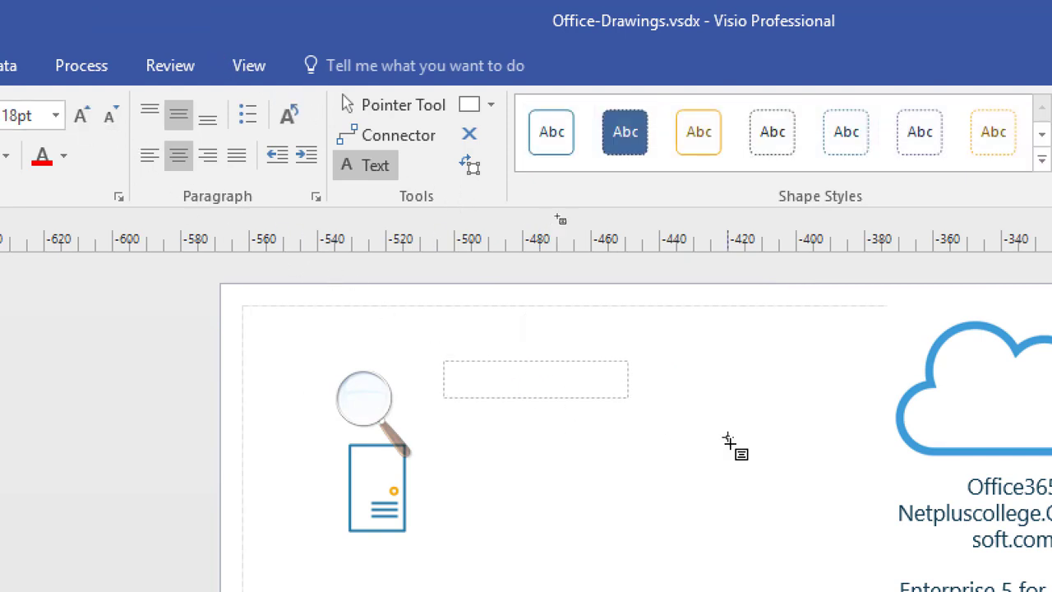
click(144, 159)
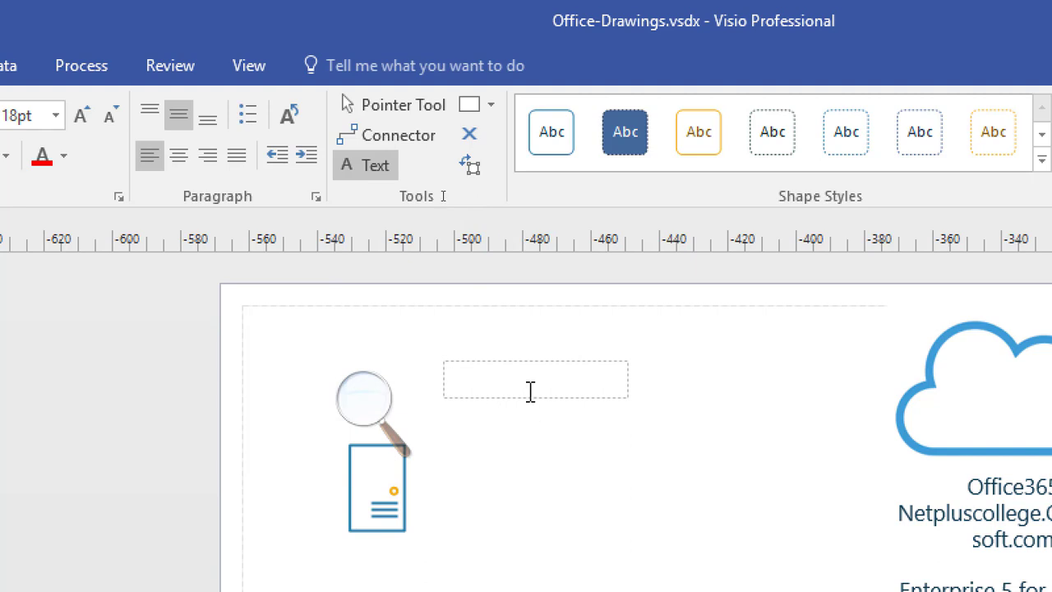
Enter 'Steps for Day01' and '- Created 6 Global Admin' as the first two lines of the text box.
text(Steps fo)
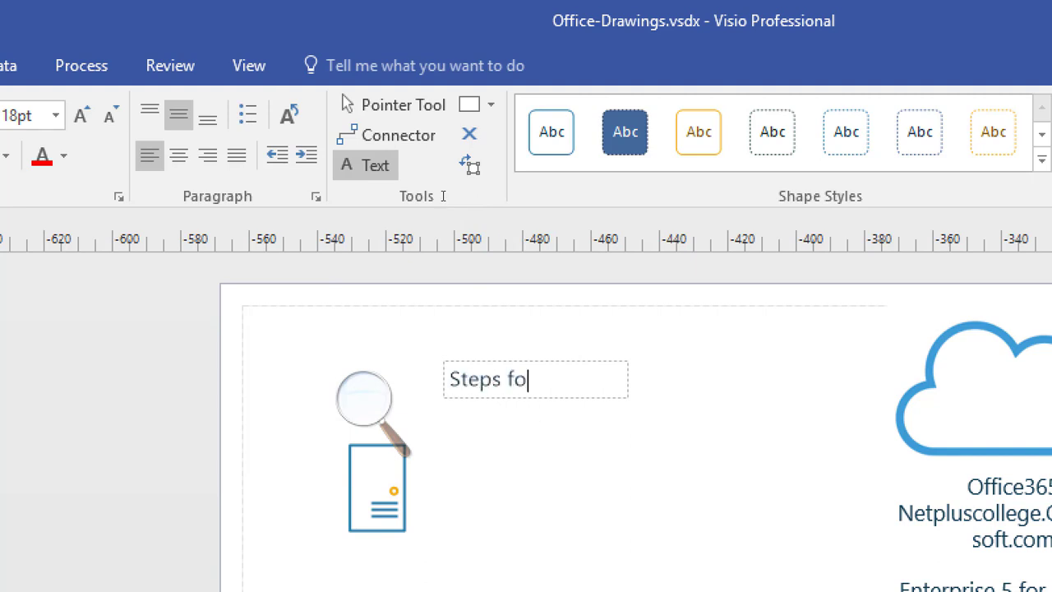
text(r Day01)
key(Return)
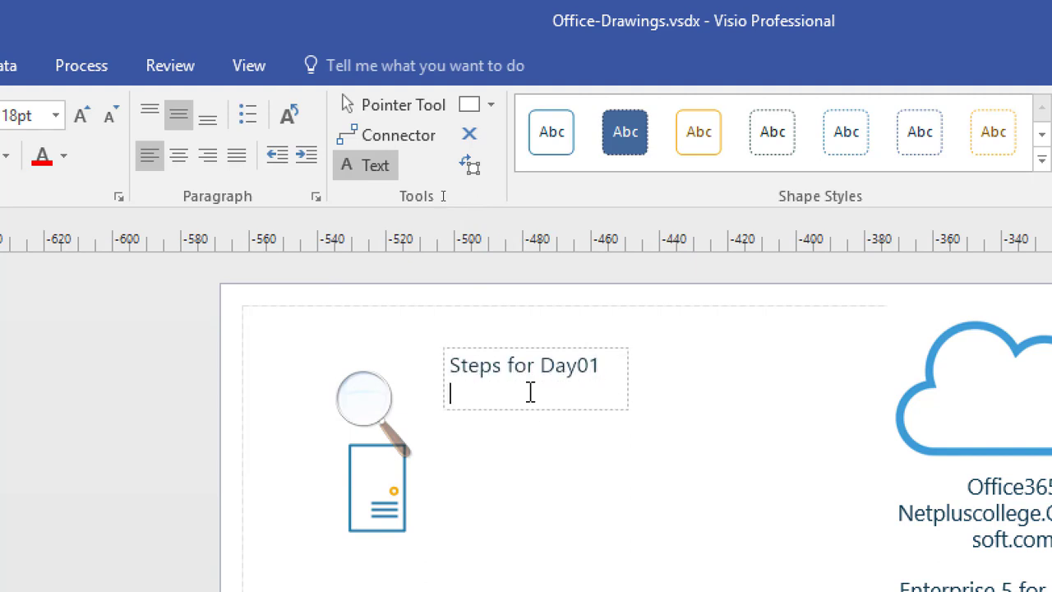
text(- Created 6 Admin)
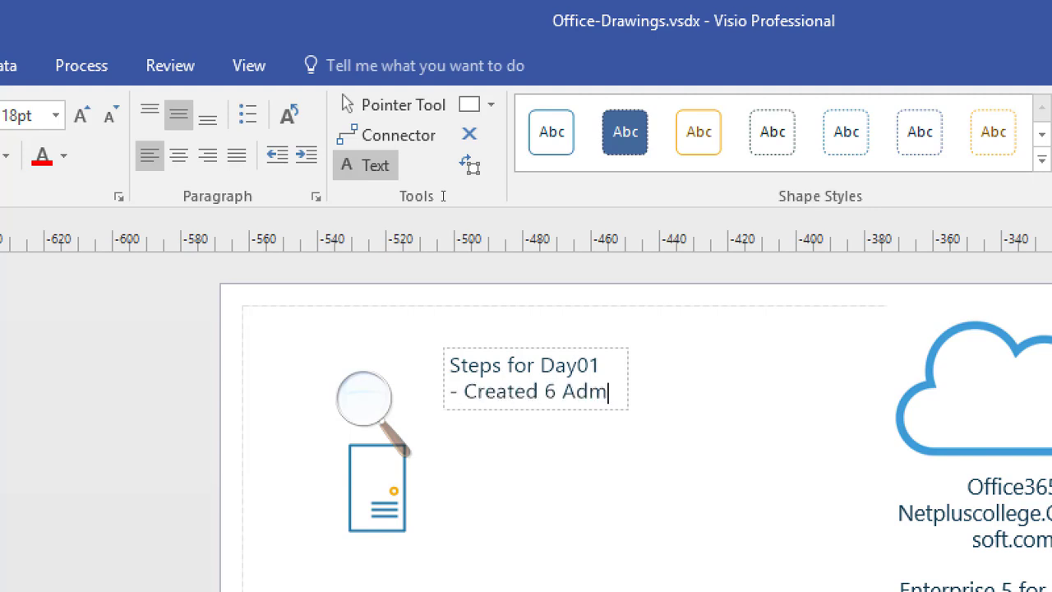
key(BackSpace)
key(BackSpace)
key(BackSpace)
key(BackSpace)
key(BackSpace)
text(Global Admin)
key(Return)
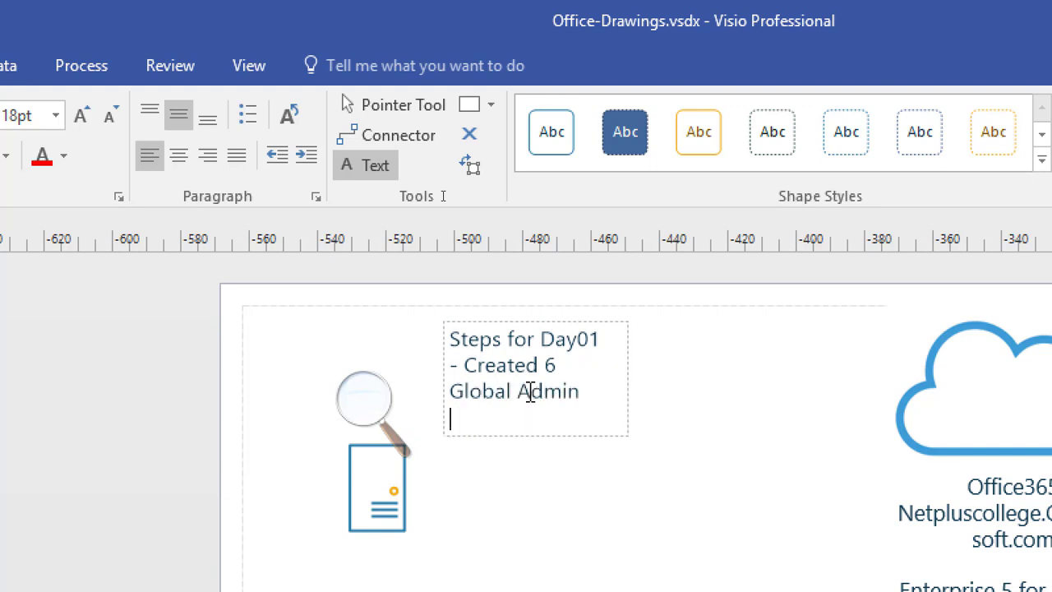
Add the line '- Tried to know the office365 environment' to the text box.
text(- Tried to know the )
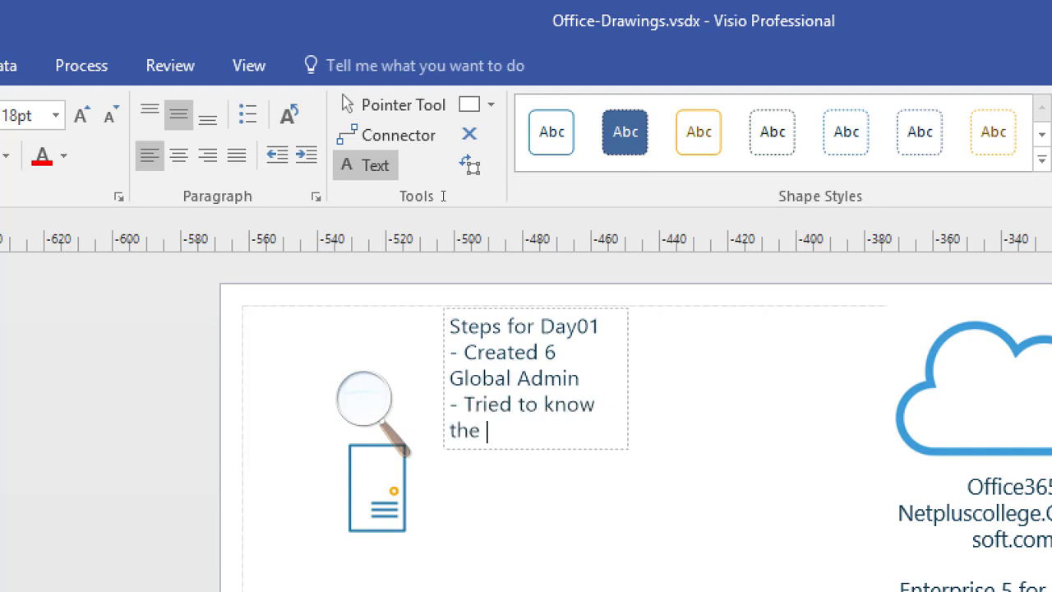
text(office3)
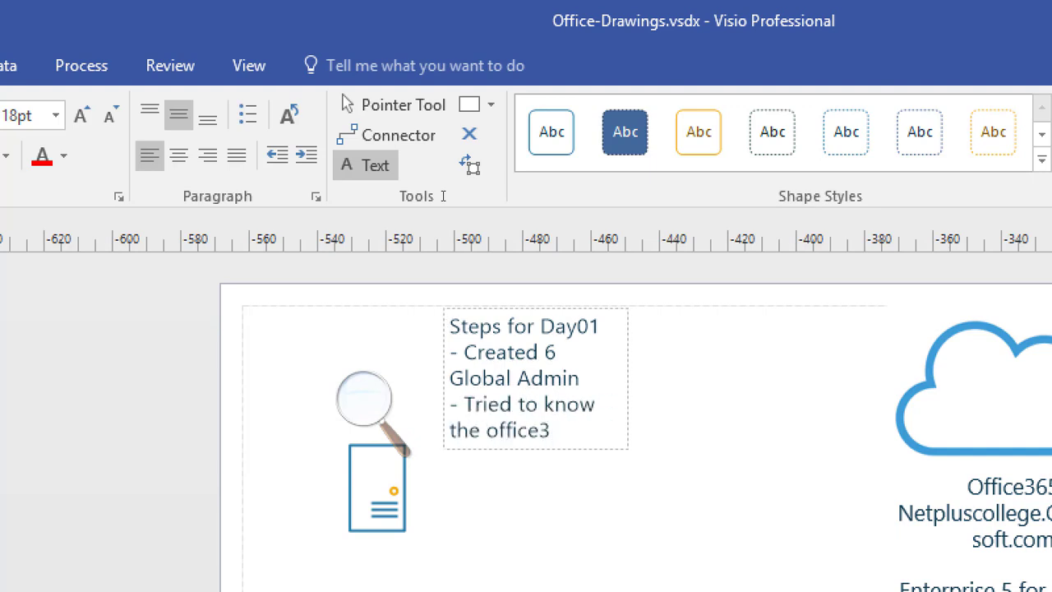
text(65)
text(environment)
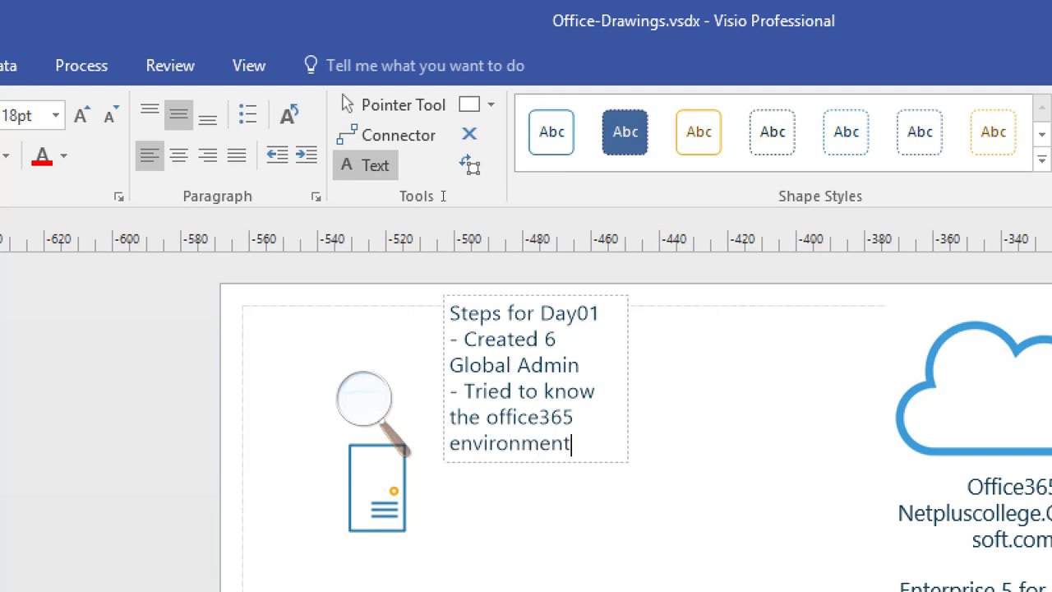
key(Return)
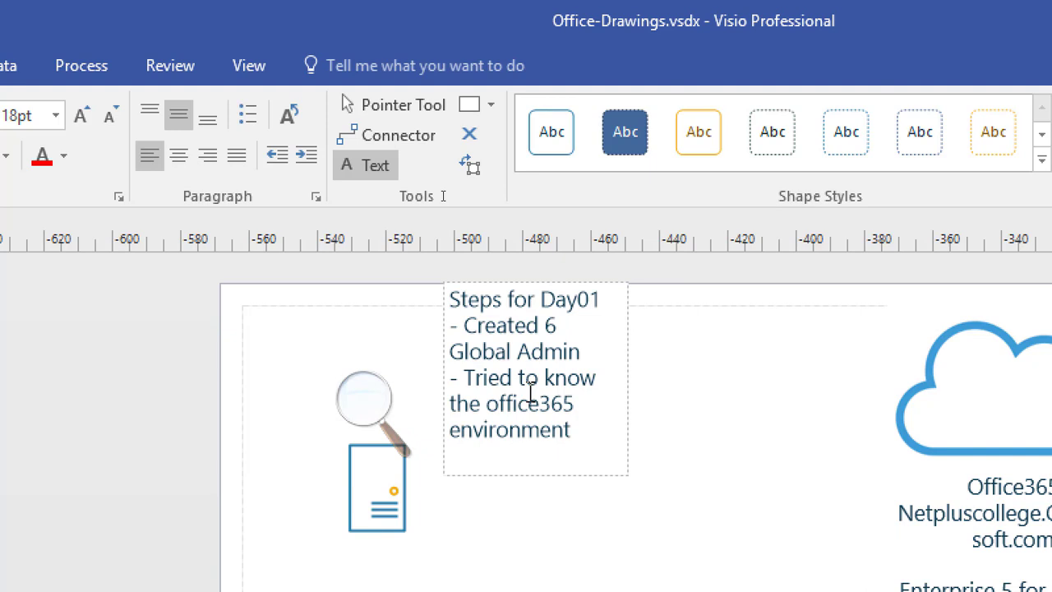
Add the line '- Exchange Online' to the text box.
text(-)
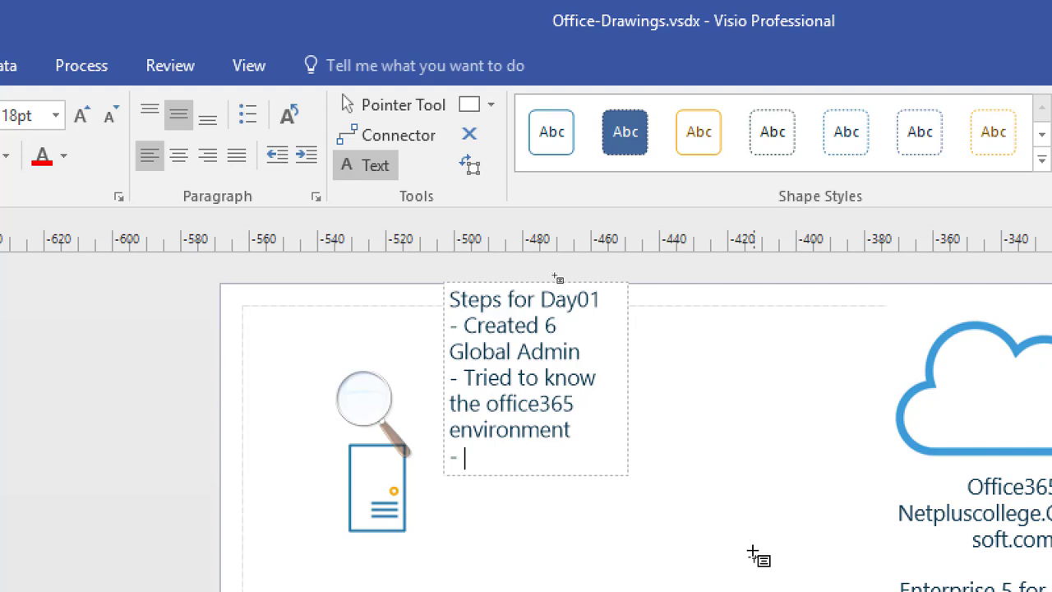
text(Exchange Online)
key(Return)
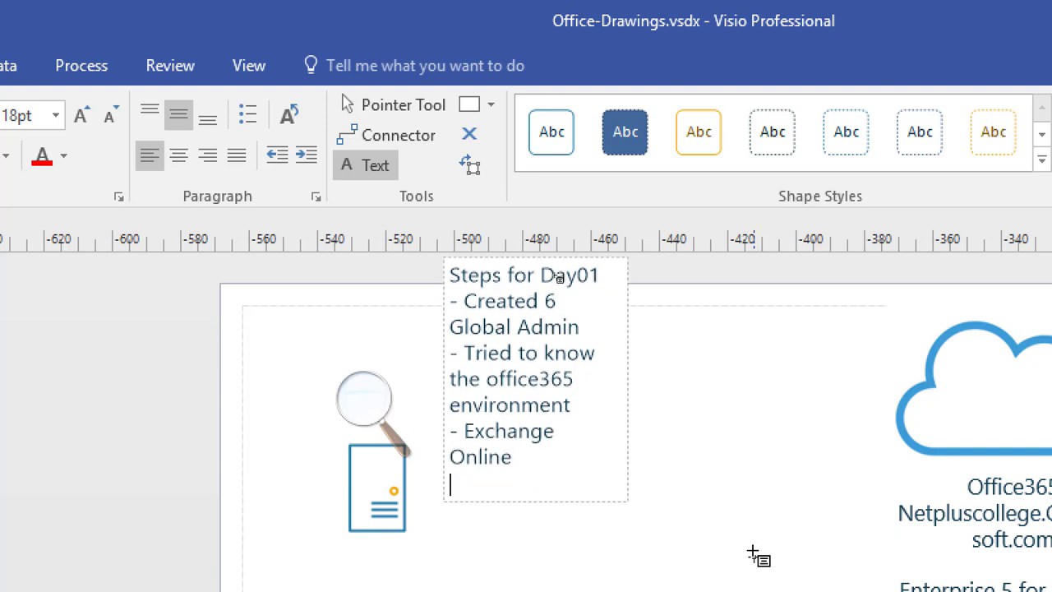
Add the lines 'Sharepoint Online' and '- Skype For Business' to the text box list.
text(Sharepomt)
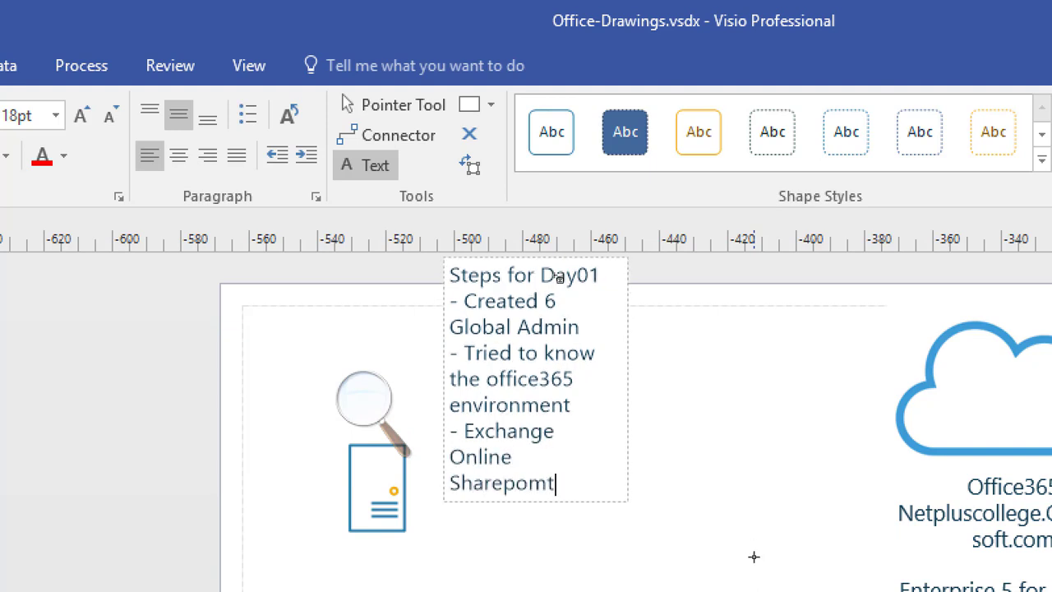
key(BackSpace)
key(BackSpace)
key(BackSpace)
text(oint Online)
key(Return)
text(- )
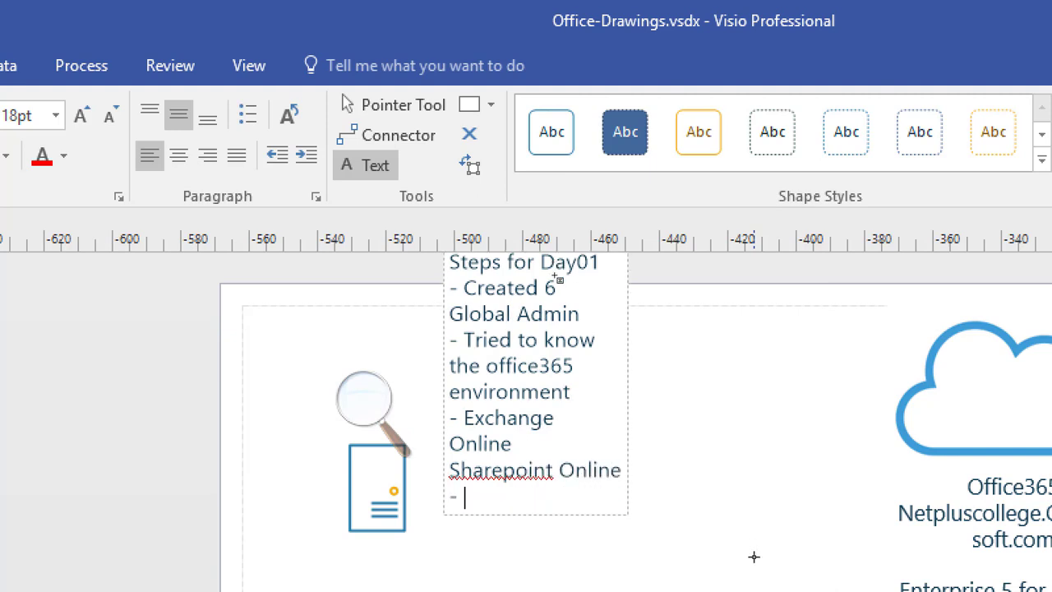
text(Skype Fo)
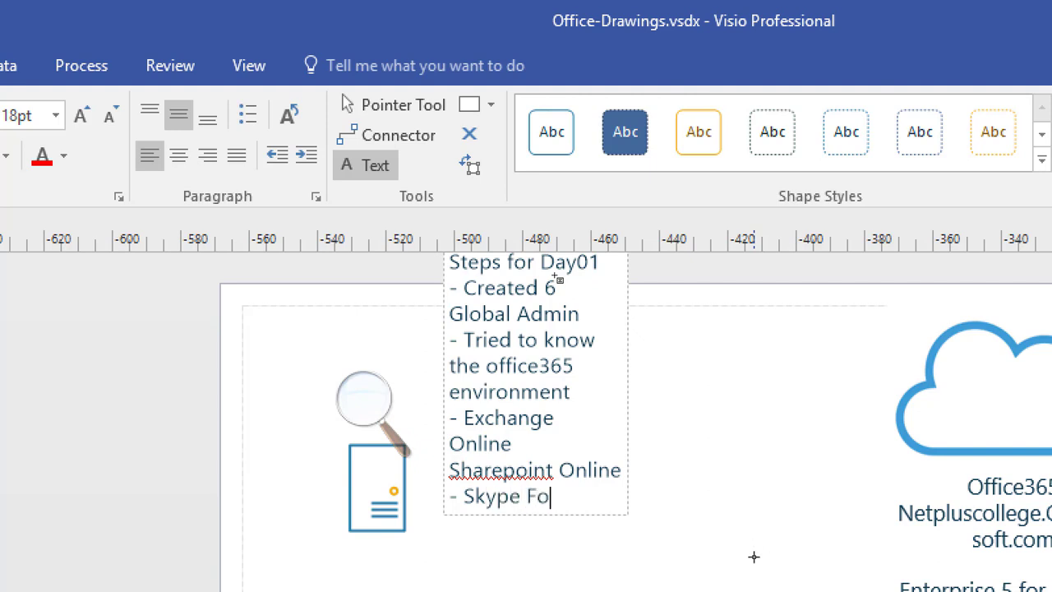
text(r Business)
key(Return)
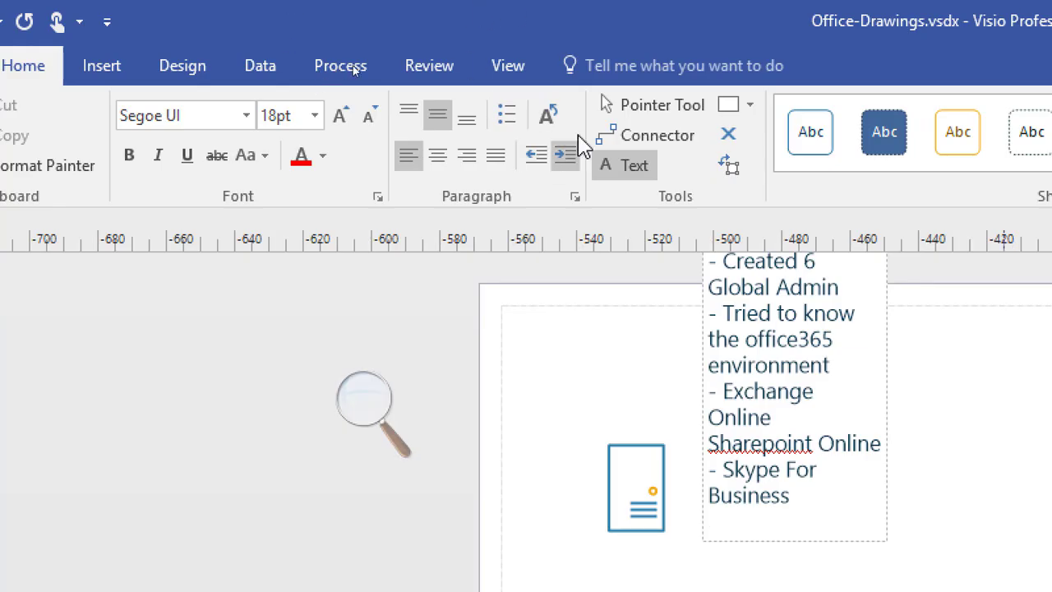
Widen the notes text box so it reaches the cloud shape.
click(389, 105)
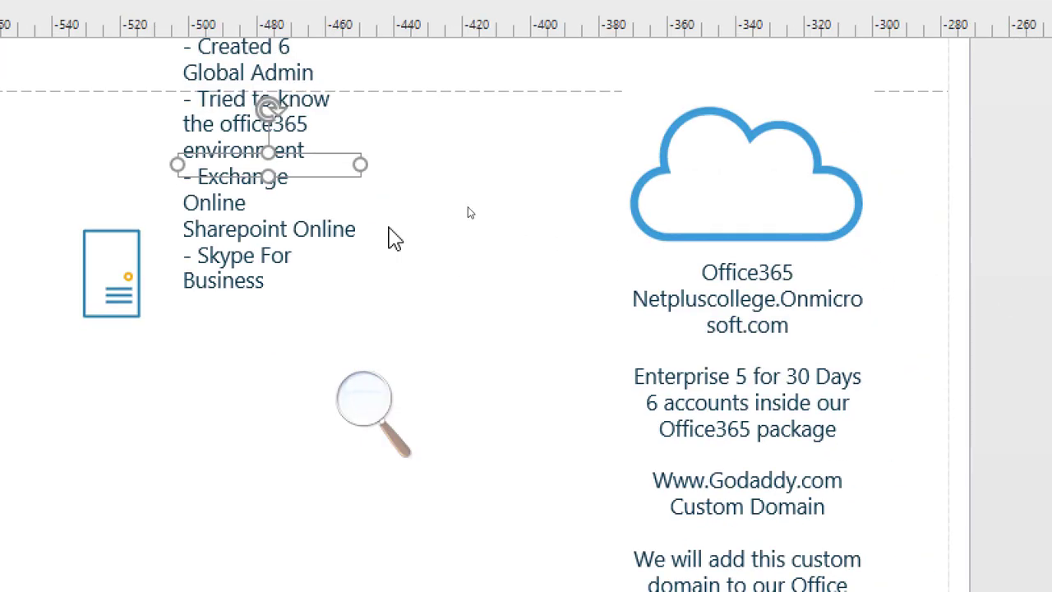
drag(360, 164, 737, 163)
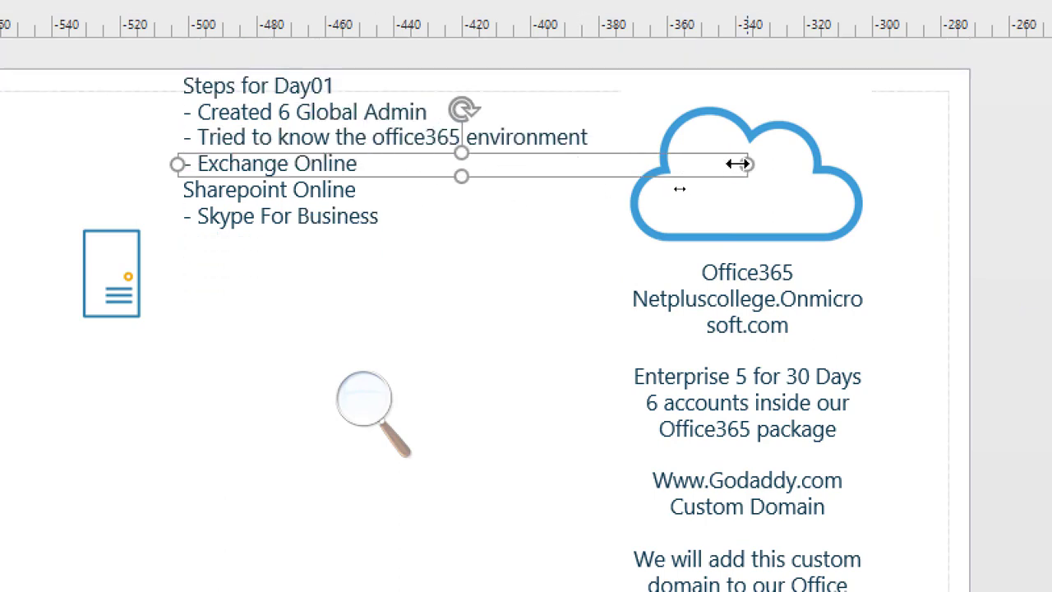
Add the line '- Azure Active Directory' at the end of the Day01 steps list.
click(369, 164)
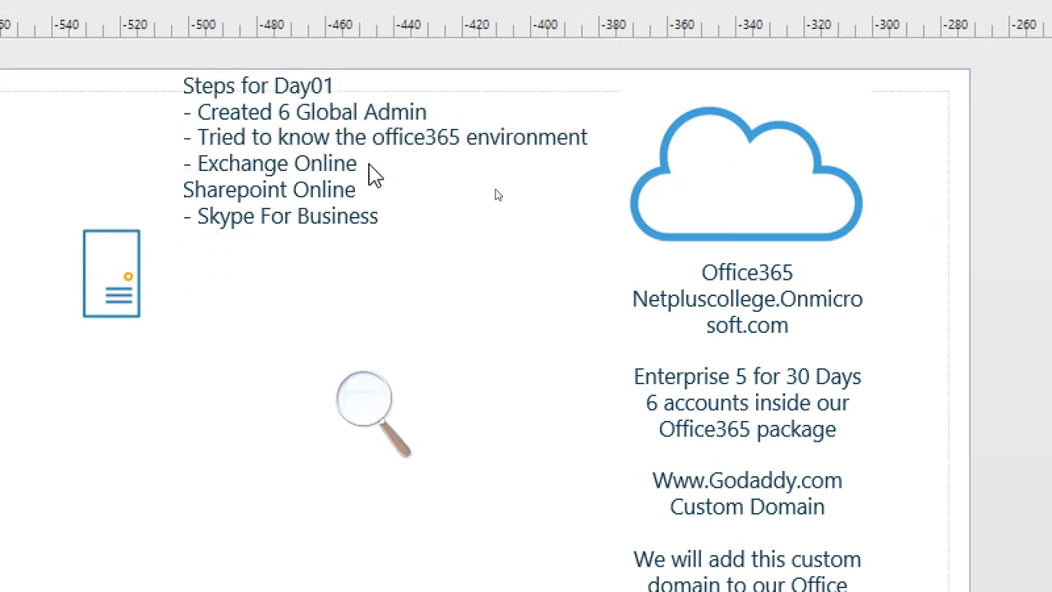
double_click(321, 169)
click(401, 218)
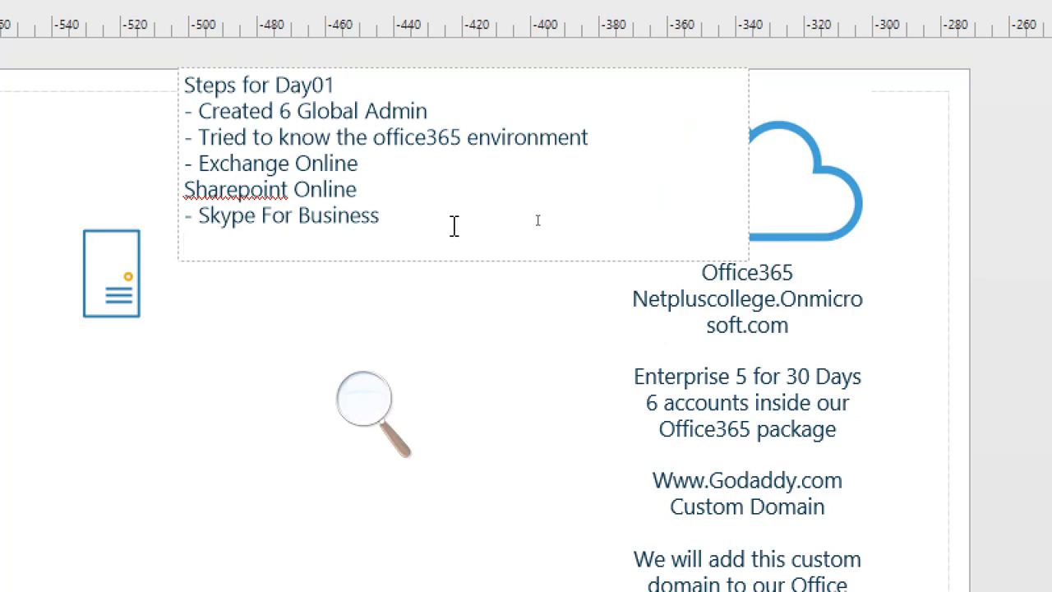
key(Return)
text(- Azure Active )
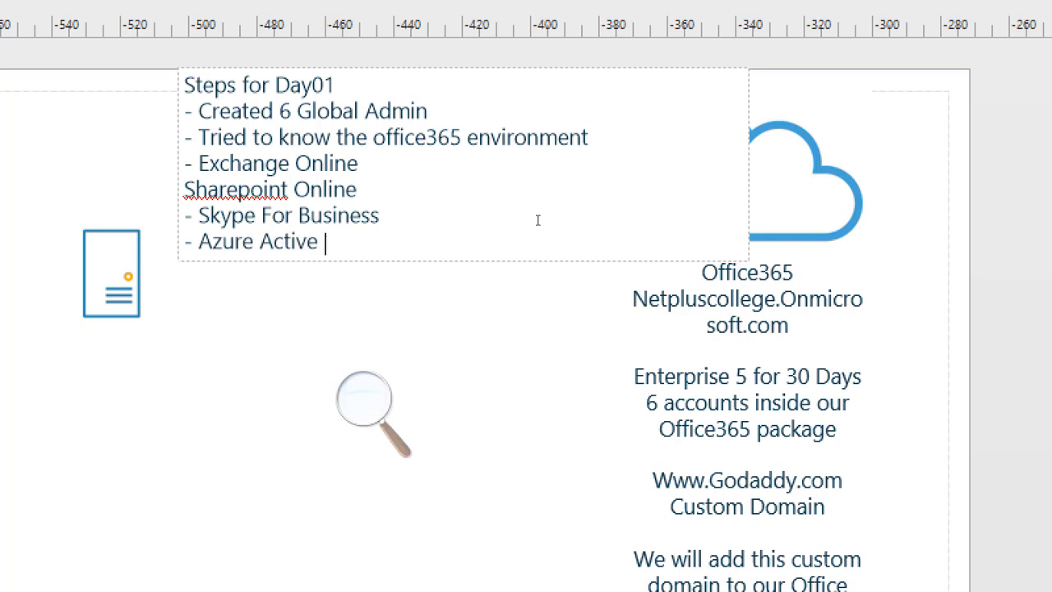
text(Directory)
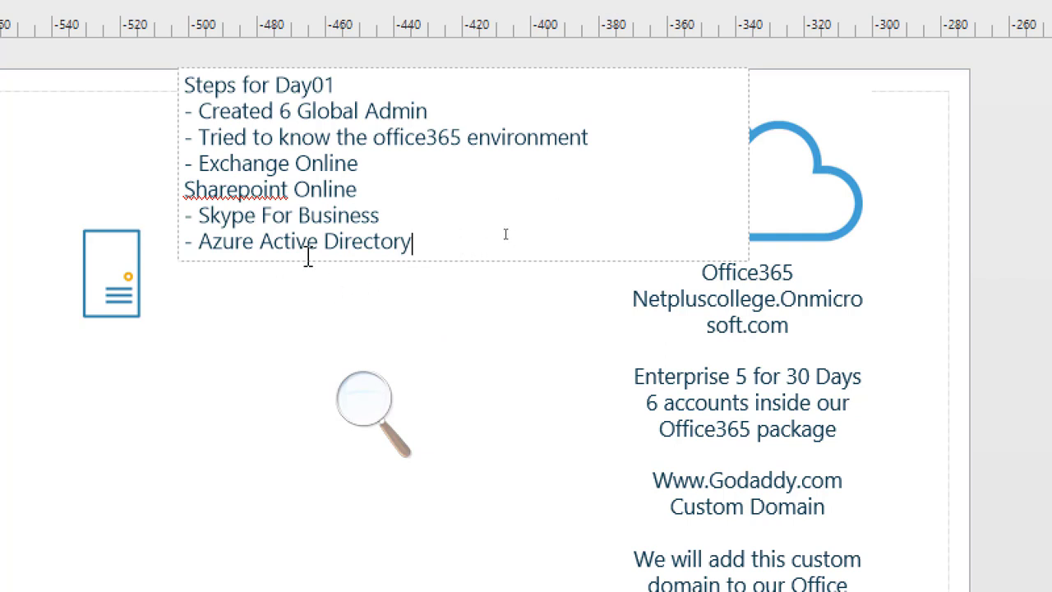
drag(427, 243, 192, 241)
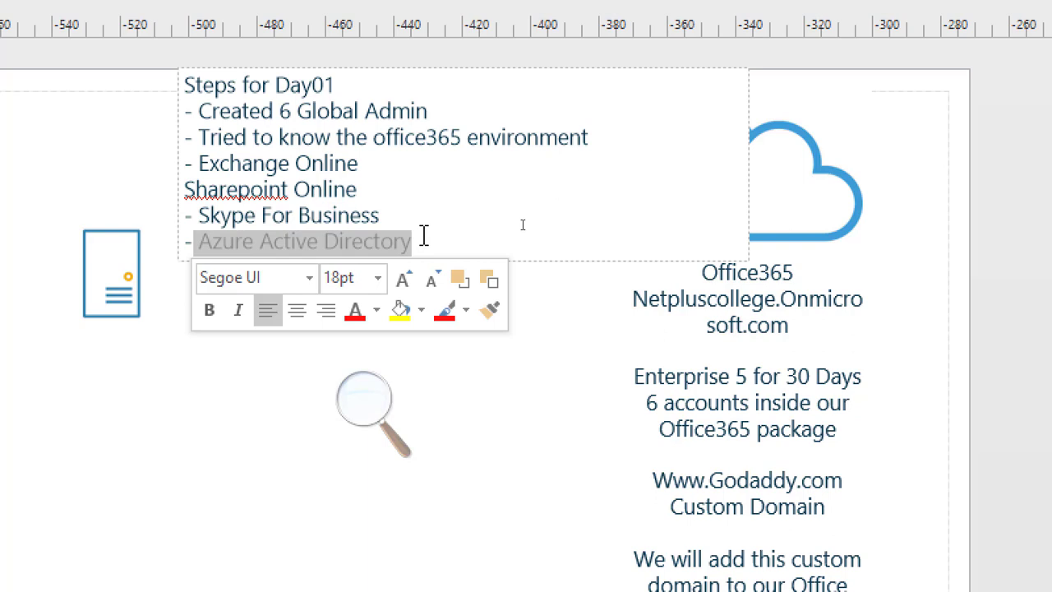
click(428, 241)
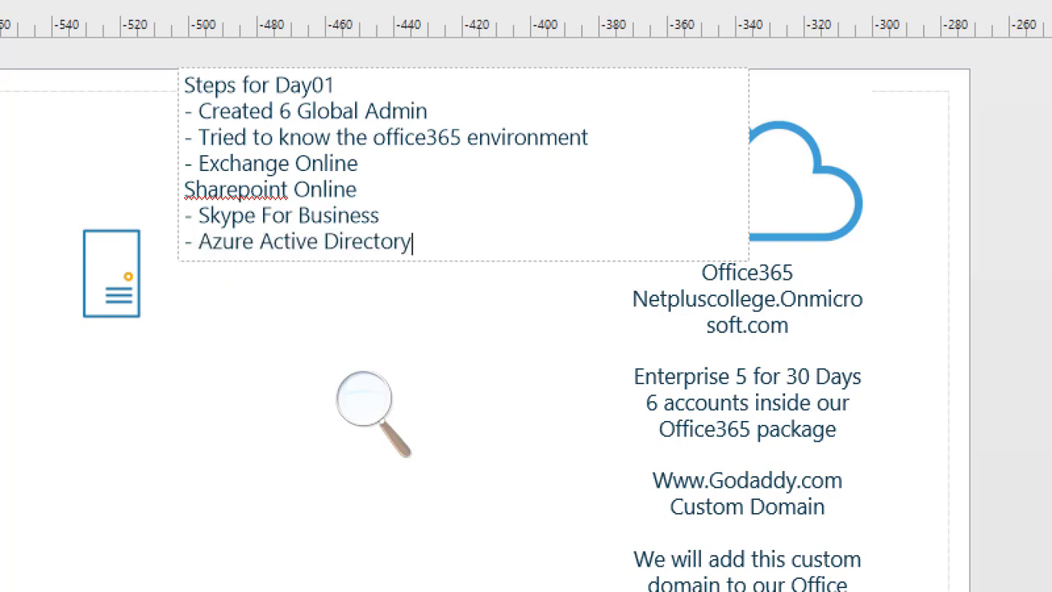
drag(413, 243, 203, 244)
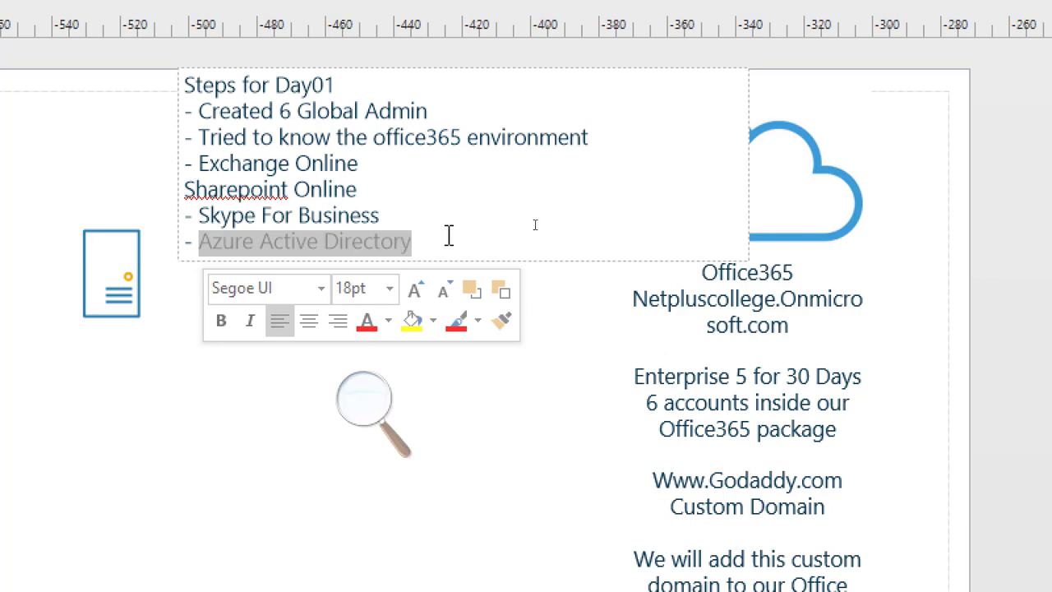
key(Up)
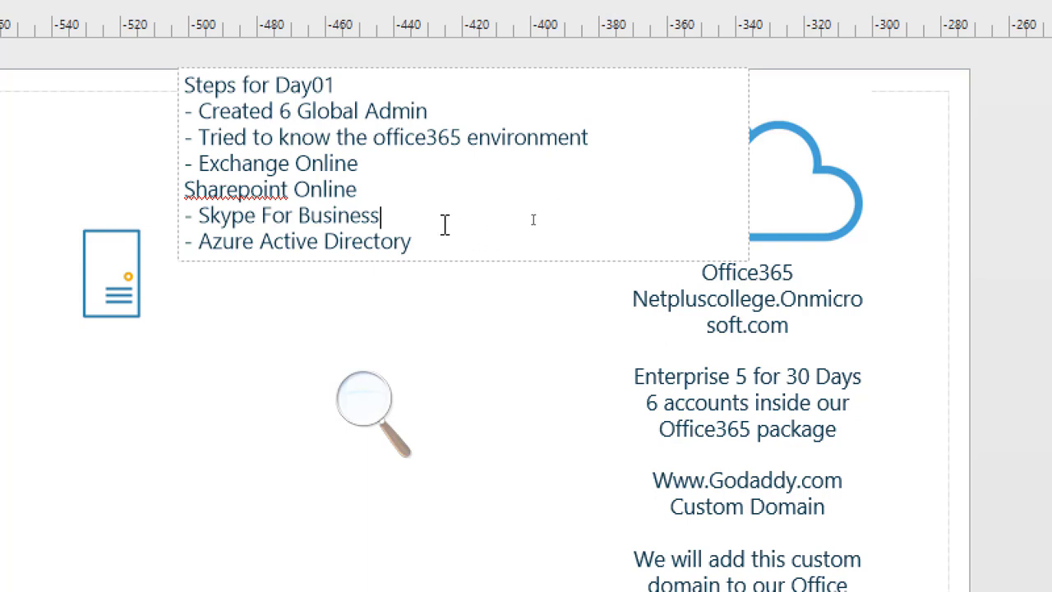
scroll(444, 225, up, 1)
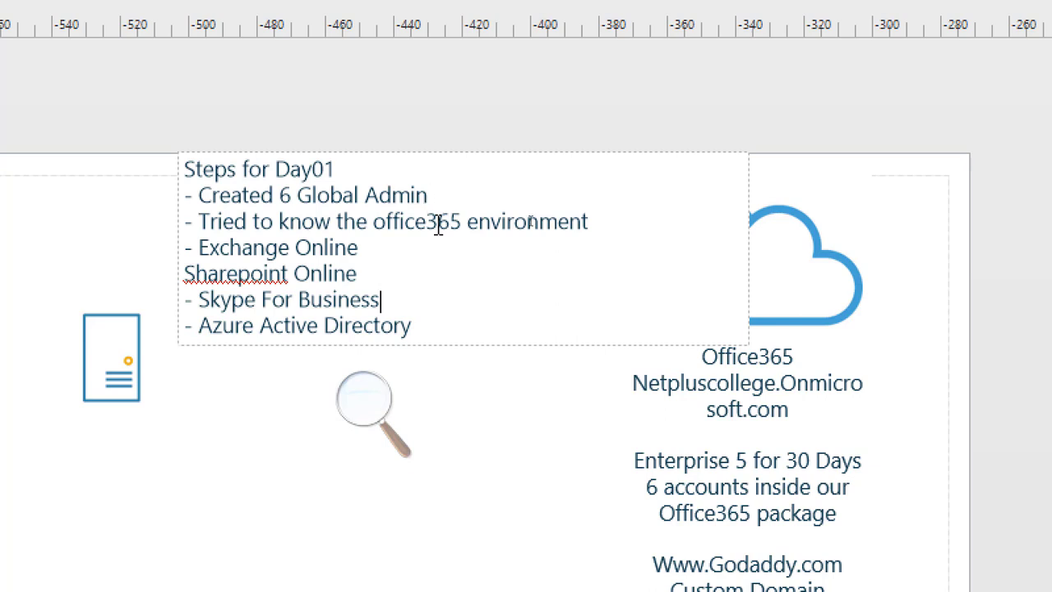
click(432, 326)
click(384, 301)
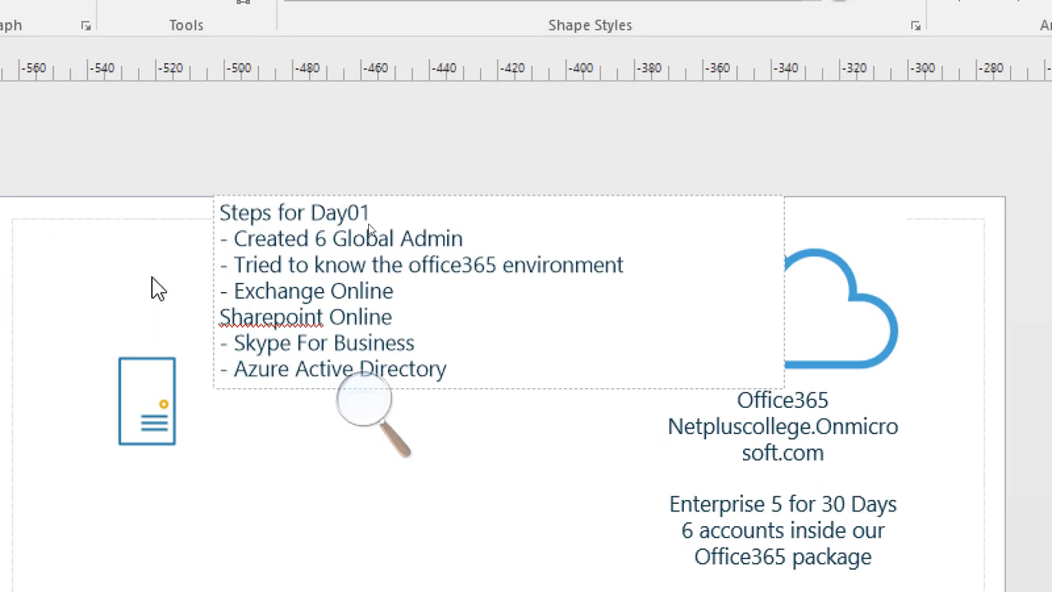
Nudge the notes text box slightly down and to the right.
click(150, 287)
click(316, 294)
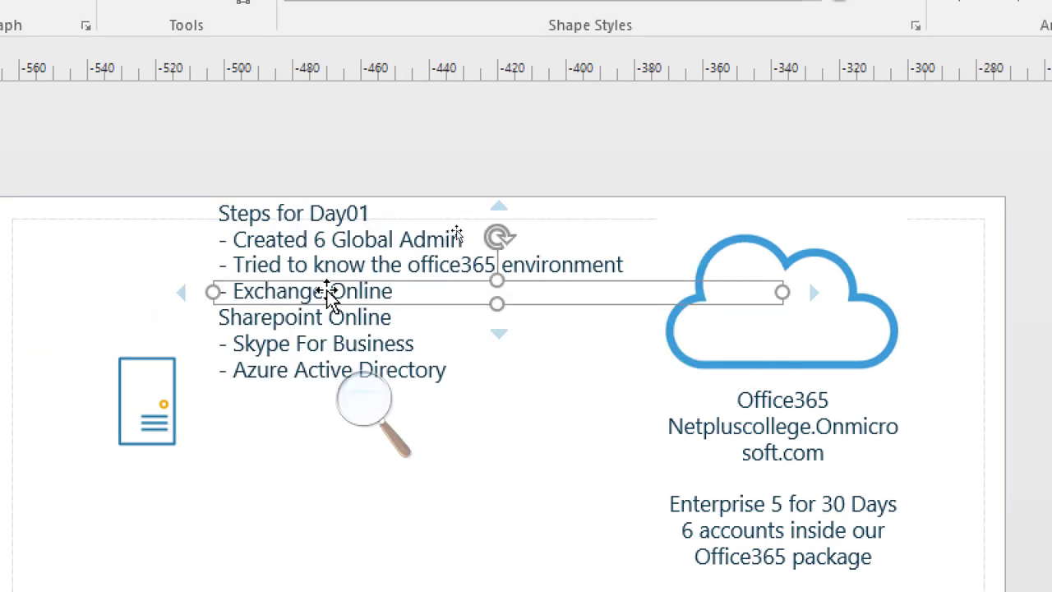
drag(315, 294, 323, 303)
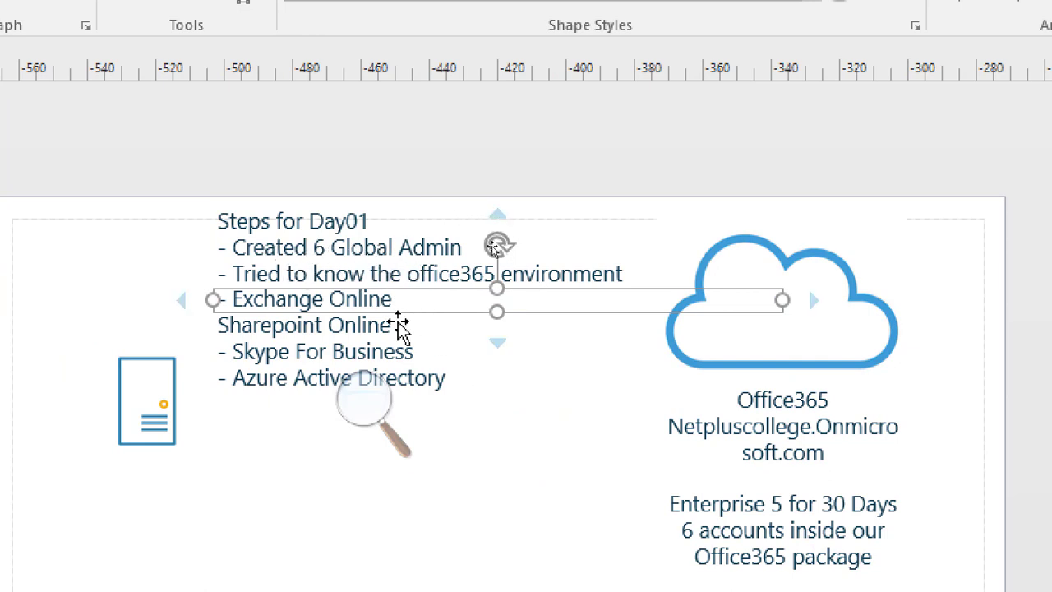
double_click(399, 305)
click(474, 393)
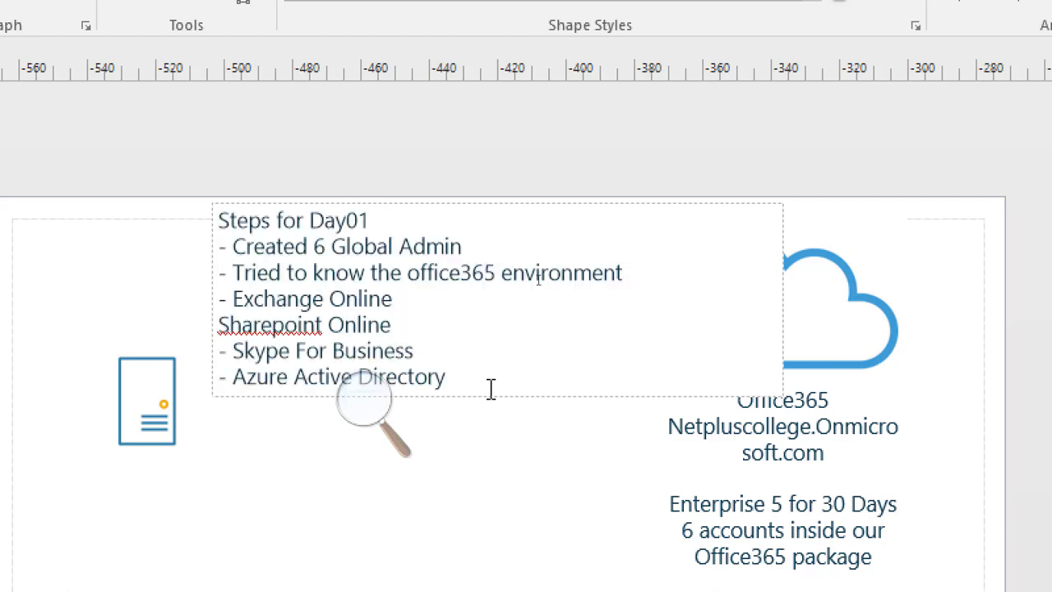
key(Return)
key(Return)
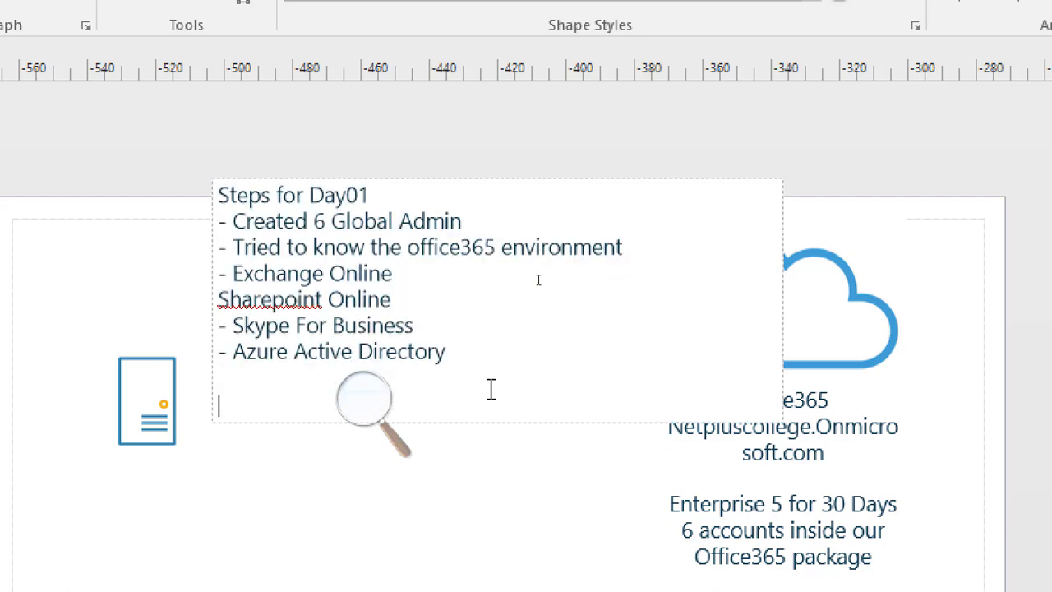
text(Admin@)
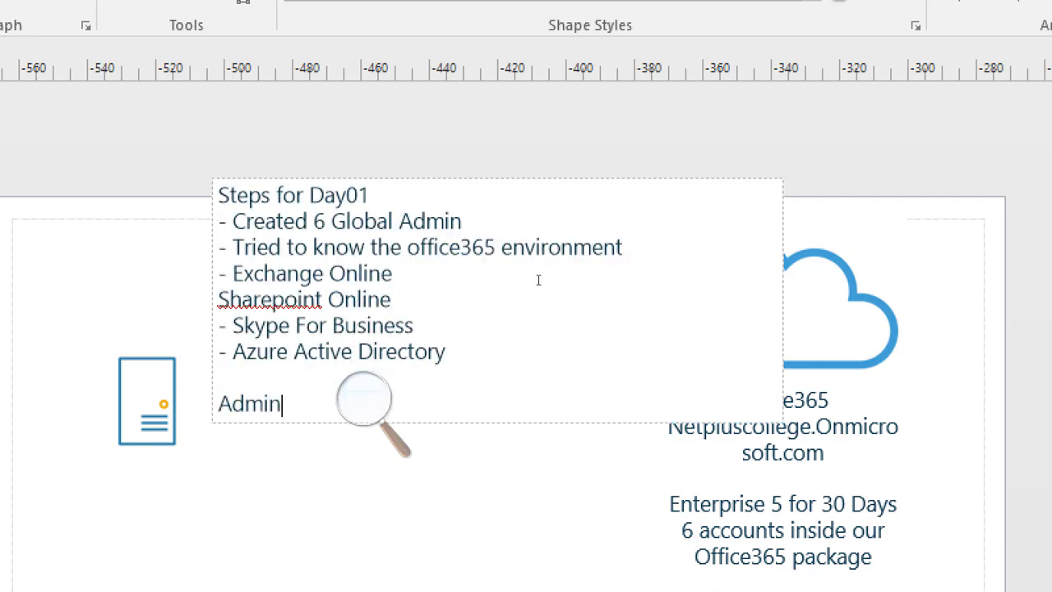
key(BackSpace)
key(BackSpace)
key(BackSpace)
key(BackSpace)
key(BackSpace)
key(BackSpace)
key(BackSpace)
key(Return)
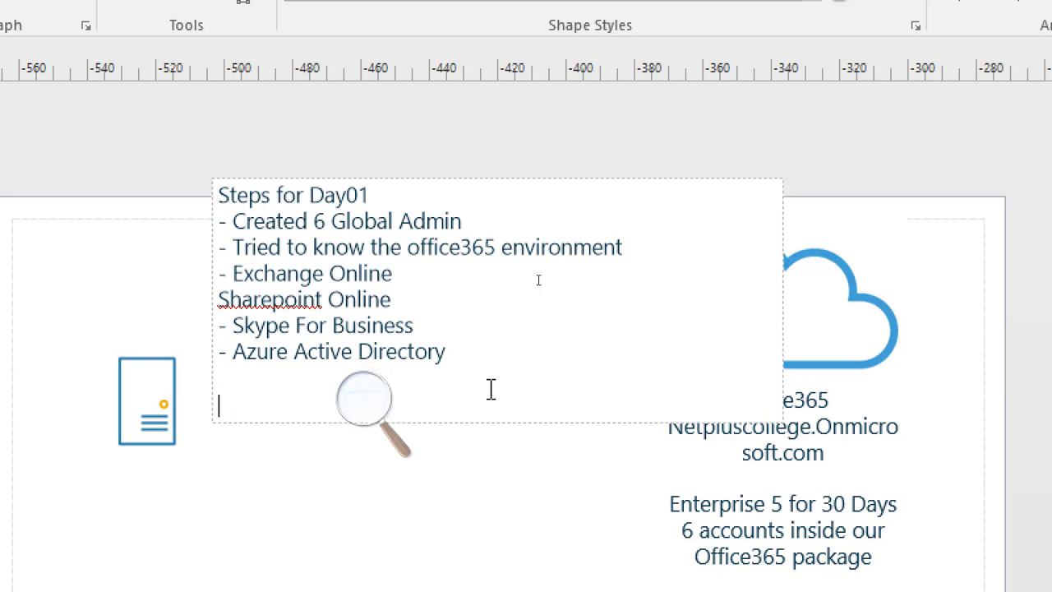
text(Https:)
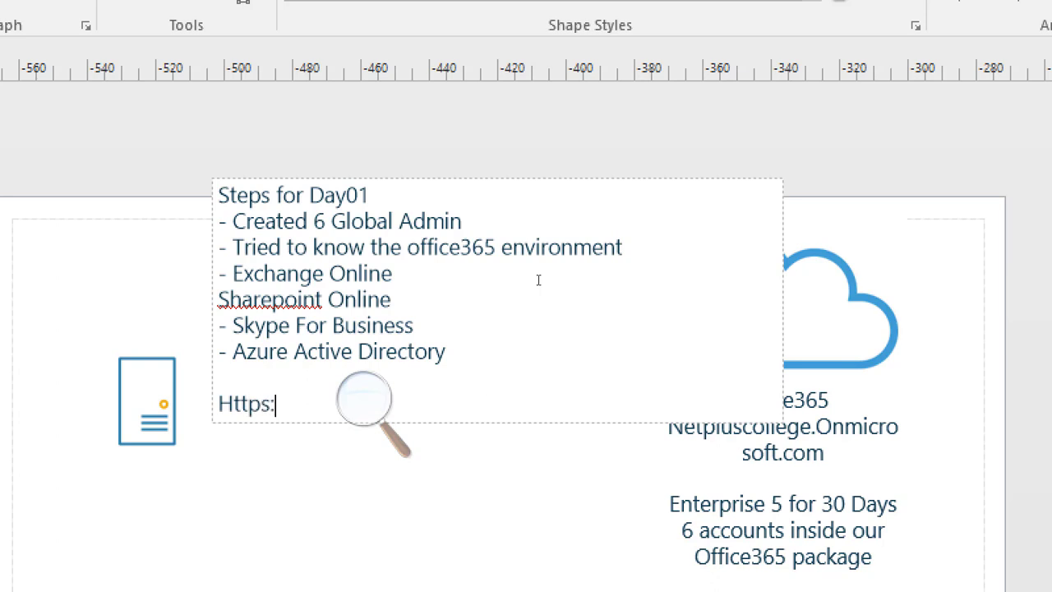
text(//portal.)
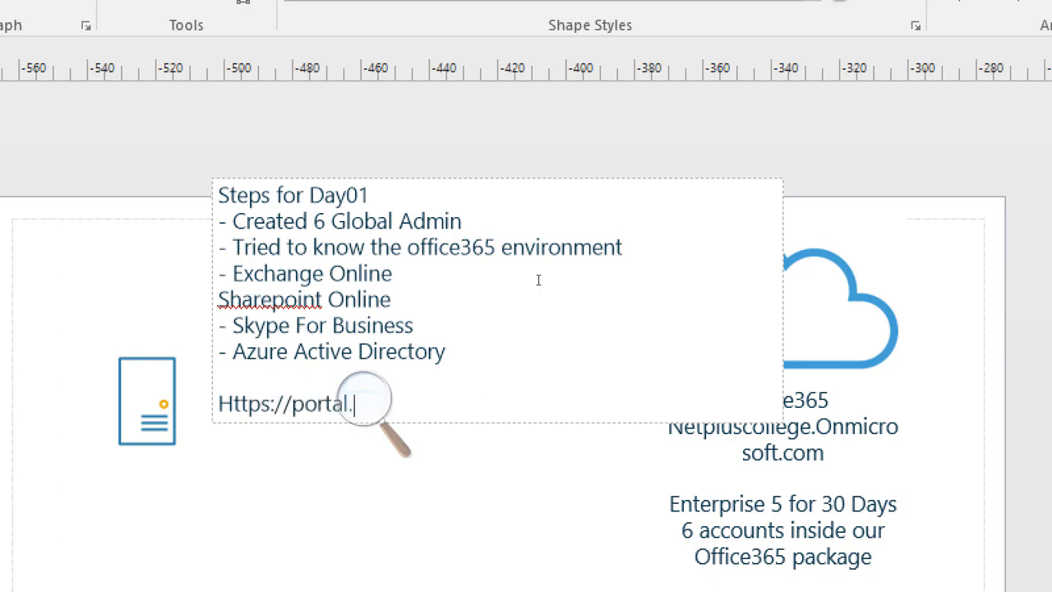
text(office.com)
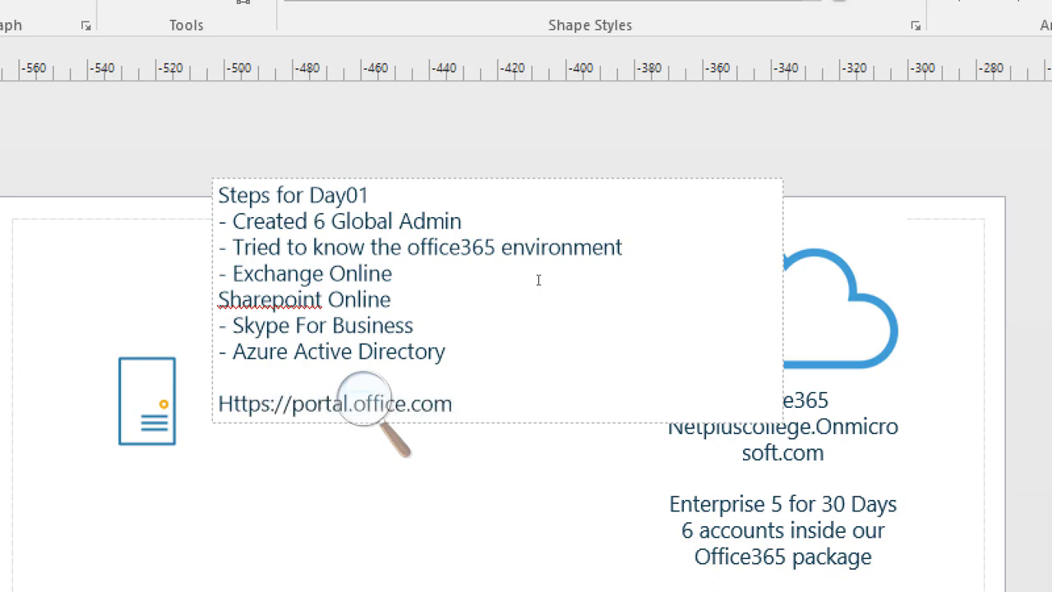
Add a line with the admin account's sign-in address under the portal URL, followed by a blank line.
key(Return)
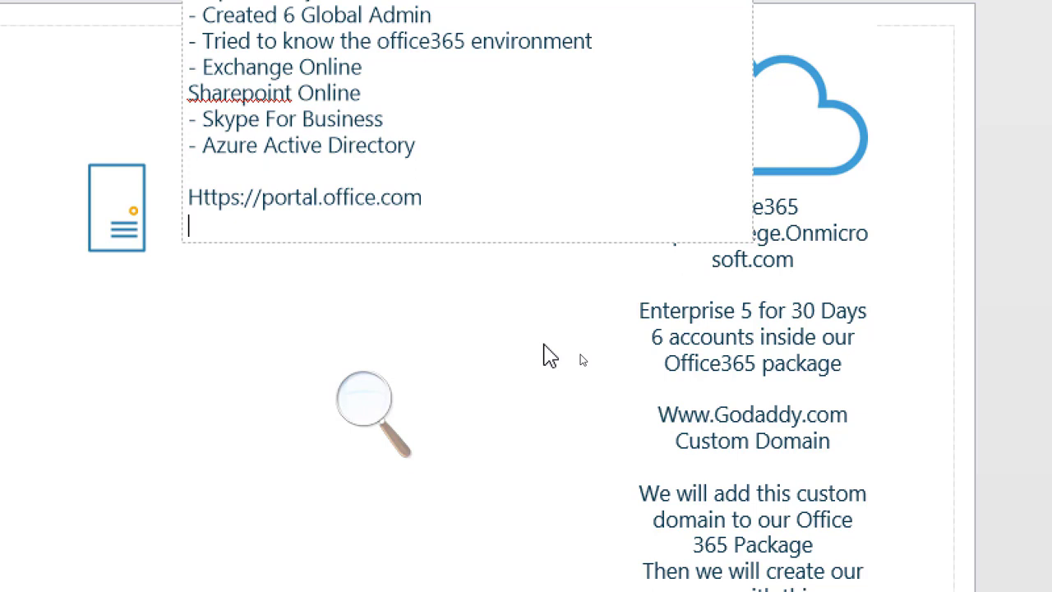
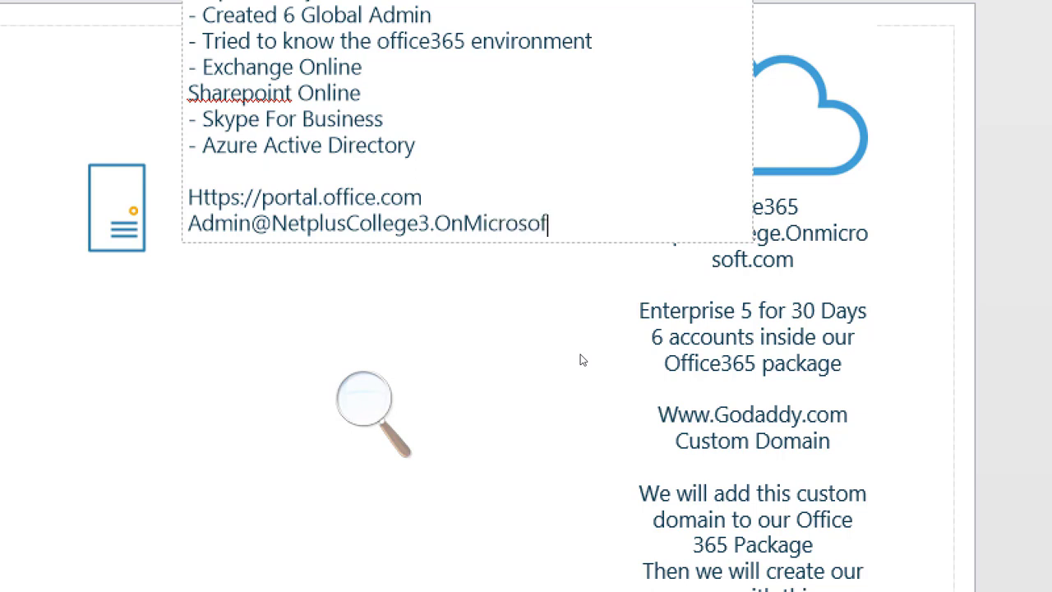
key(Return)
key(Return)
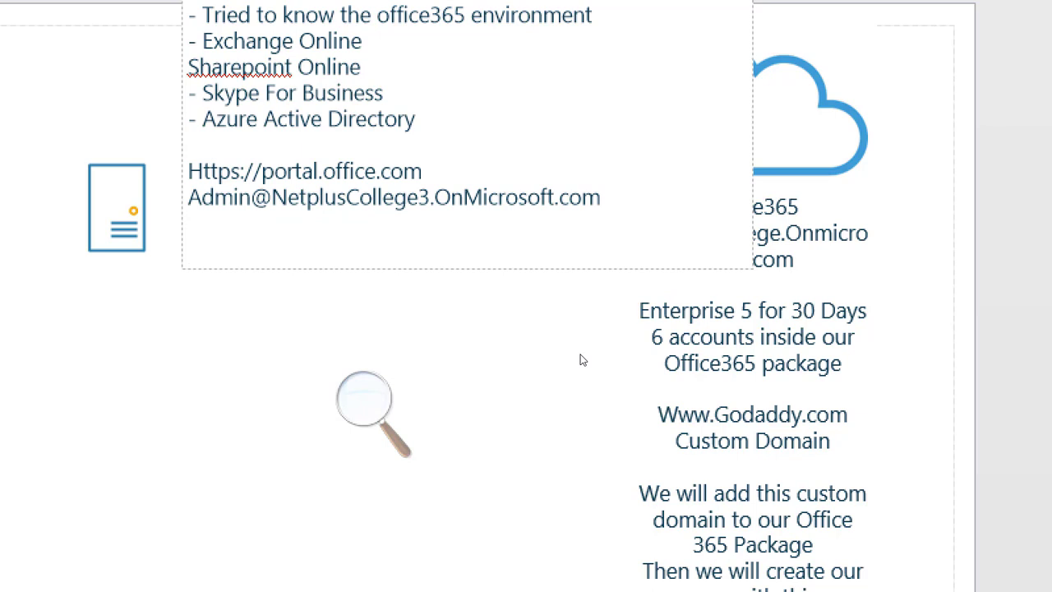
text(Lets buy ou)
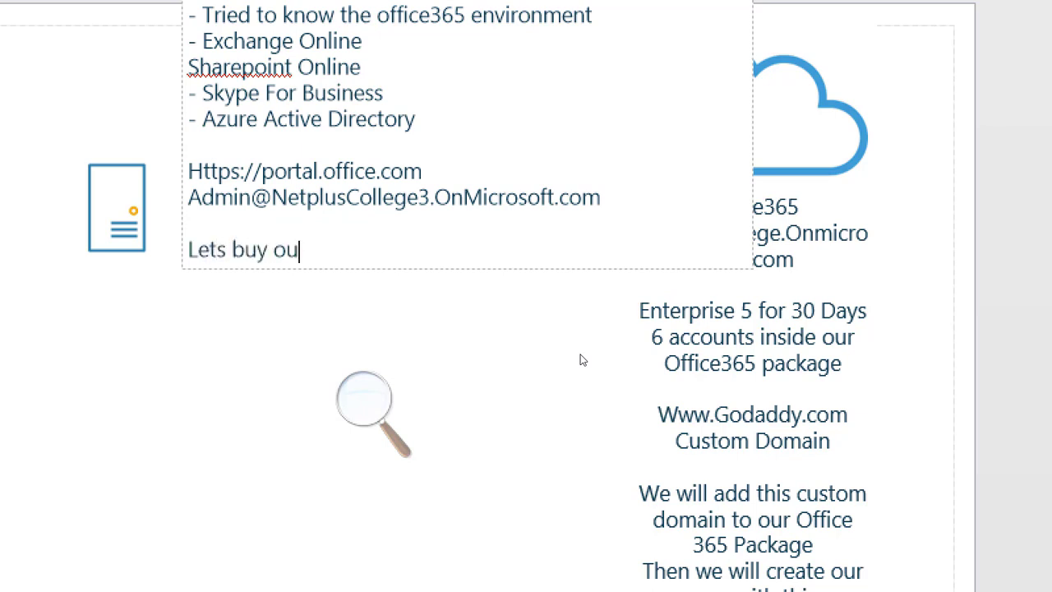
text(r own ww)
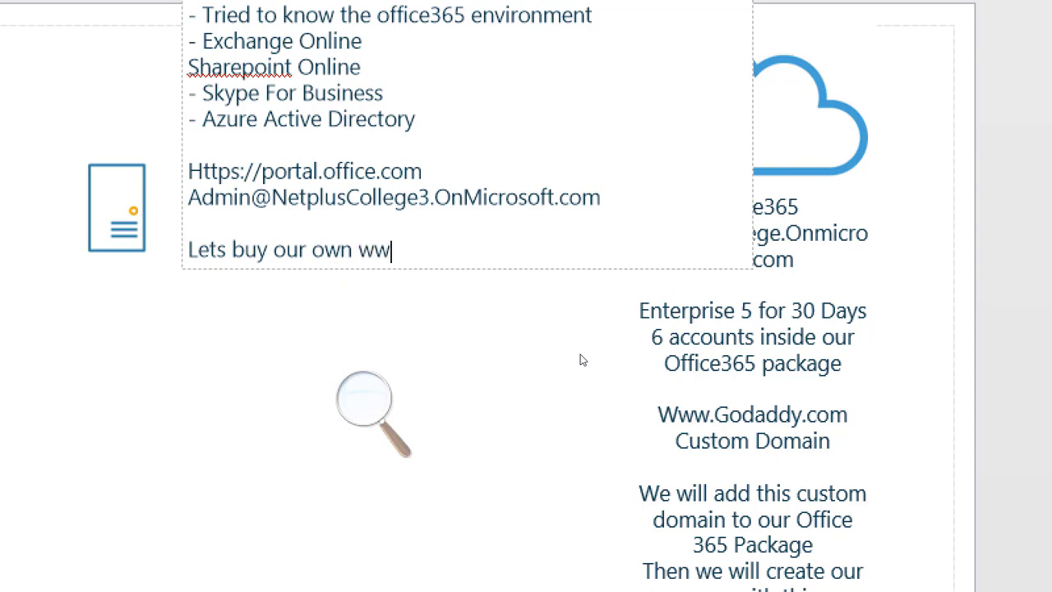
text(w.goDaddy.com)
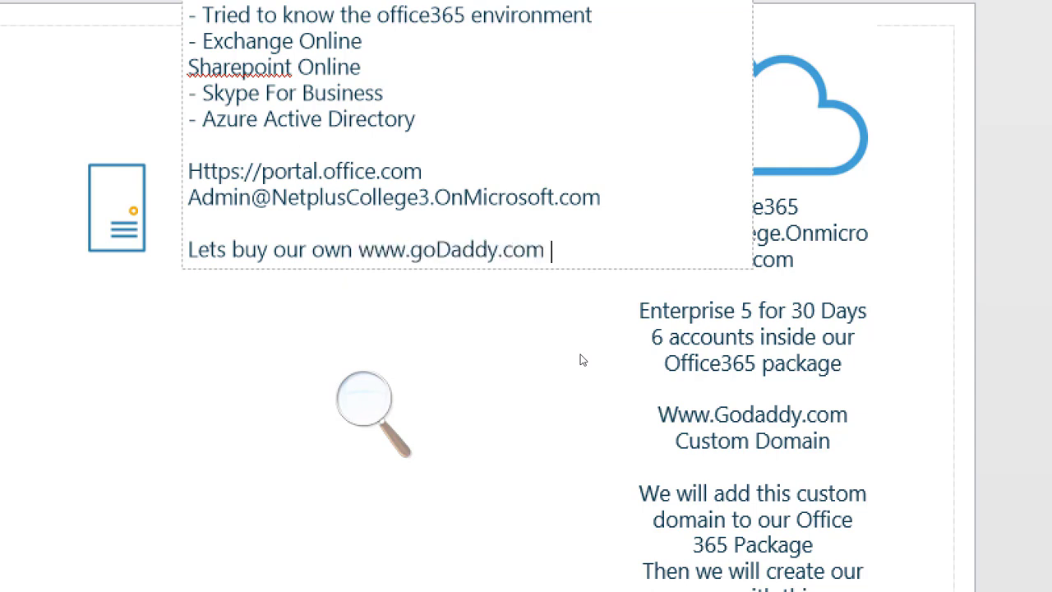
text( domain)
key(Left)
key(Left)
key(Left)
key(Left)
key(Left)
key(Left)
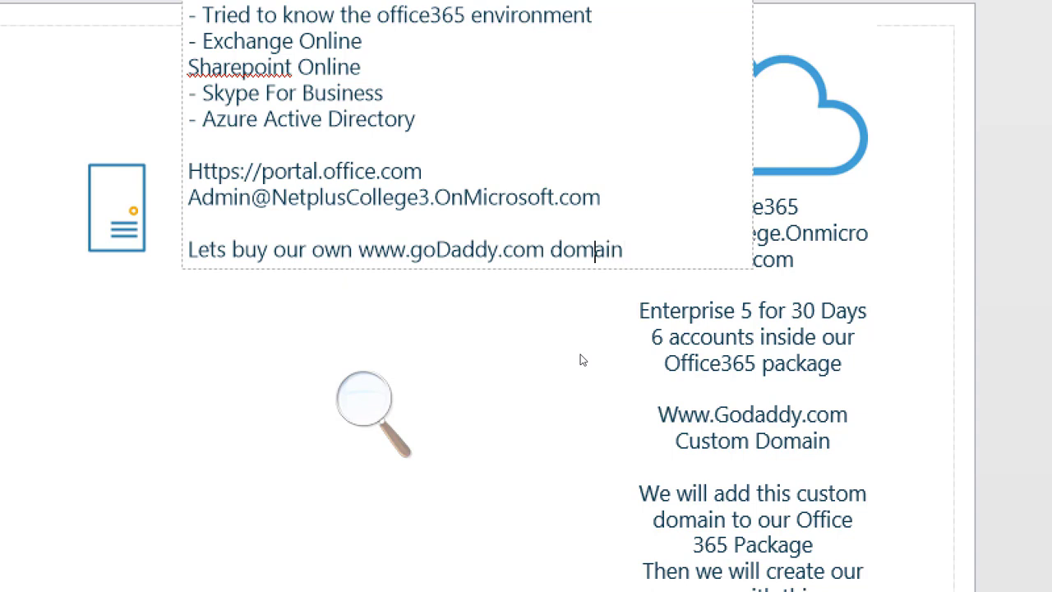
text(Custom)
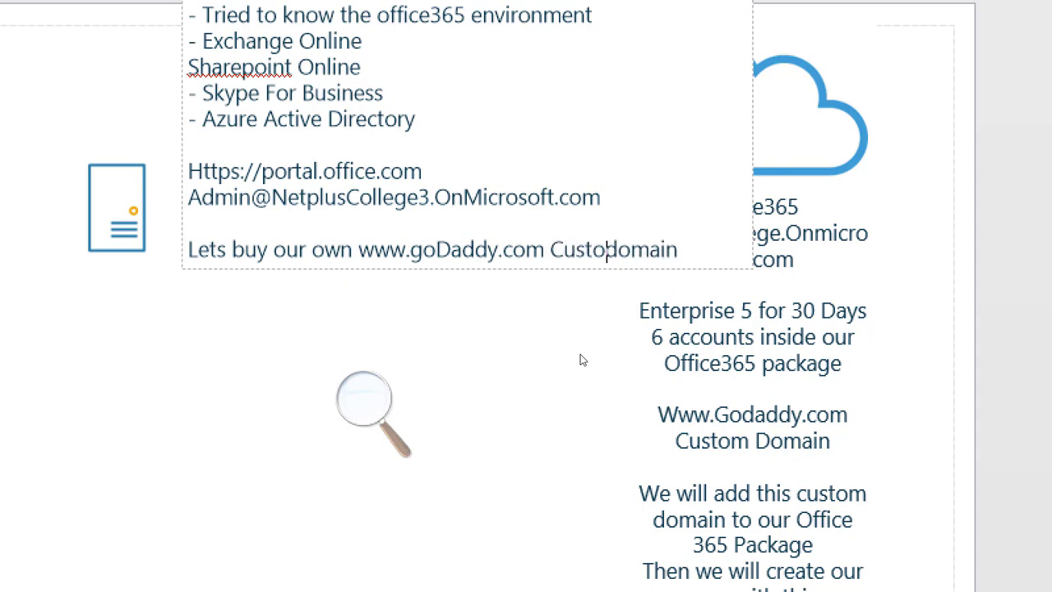
key(Right)
key(Right)
key(Right)
key(Right)
key(Right)
key(Right)
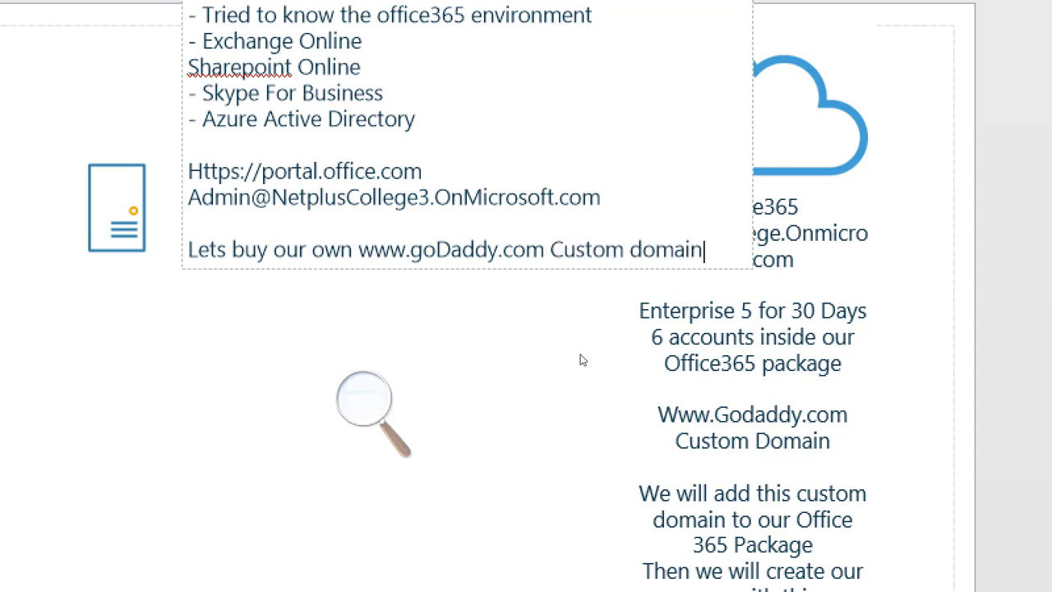
Add the line 'Add it inside the Office365 Hosting Account' below the custom domain sentence.
key(Return)
text(A)
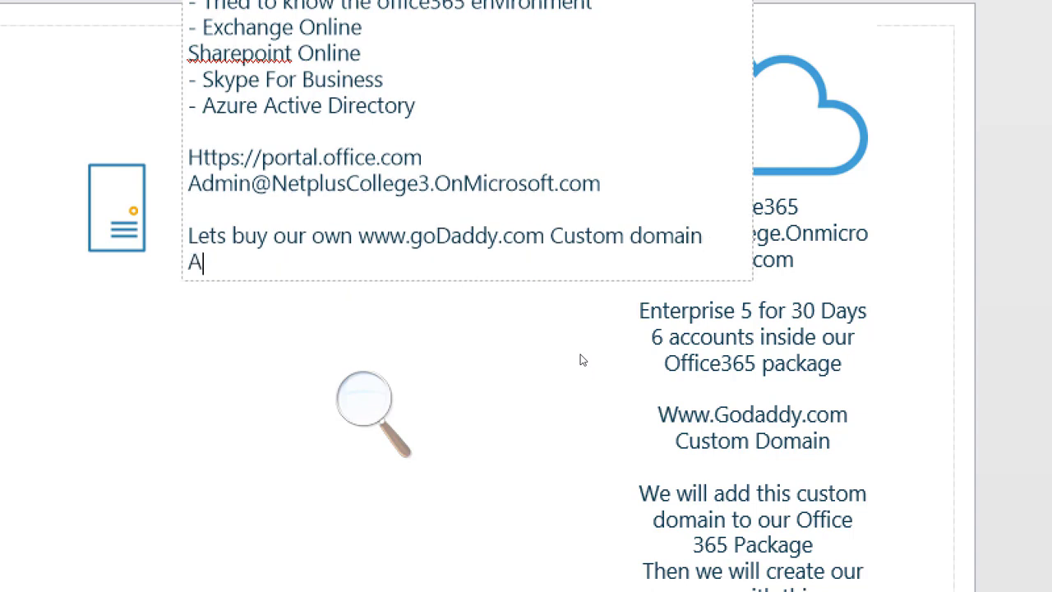
text(dd it insid)
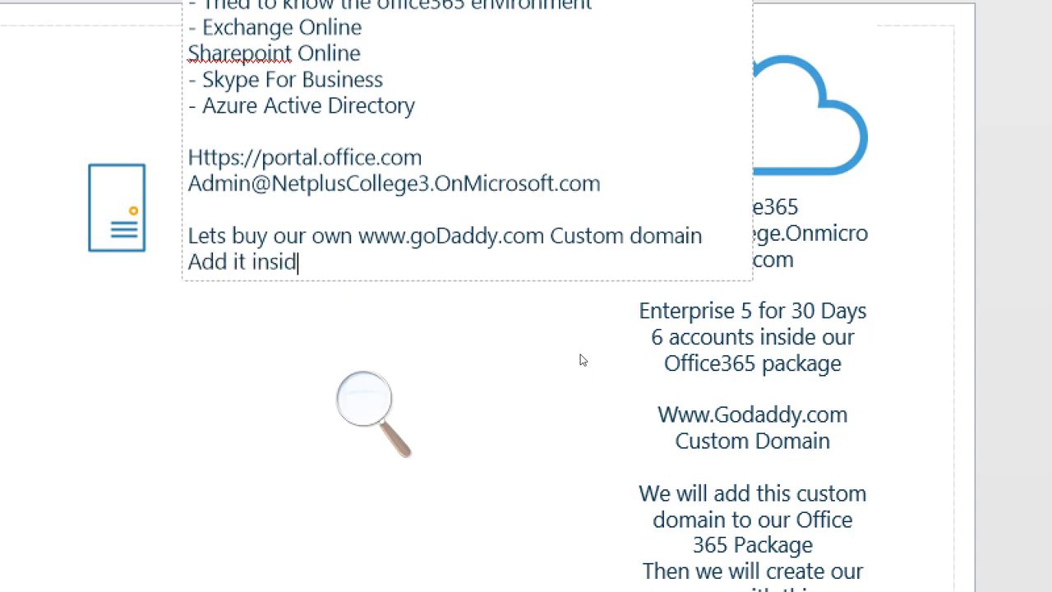
text(e the Office)
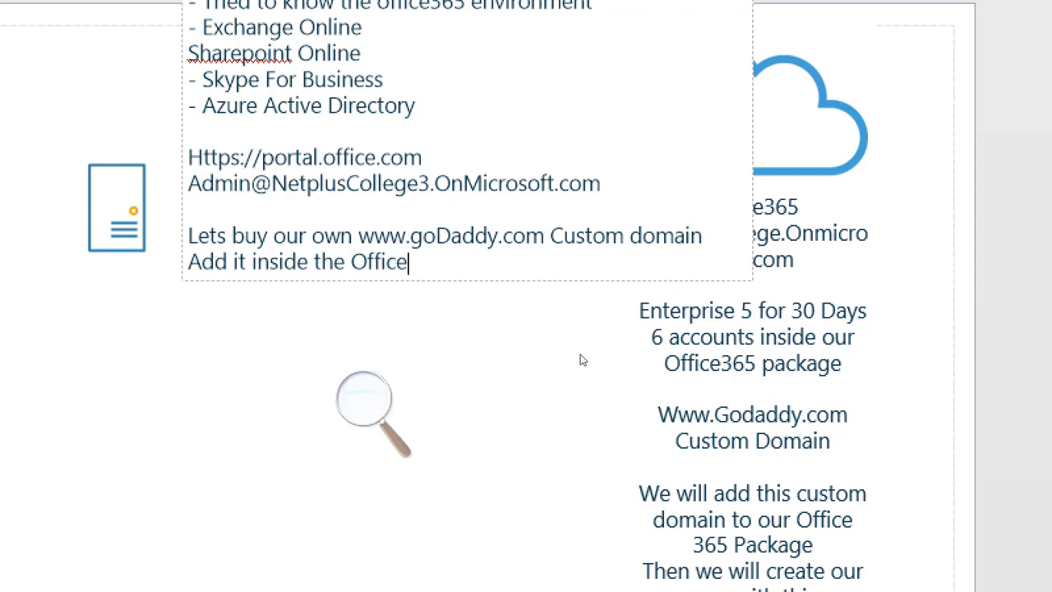
text(365 Hosting A)
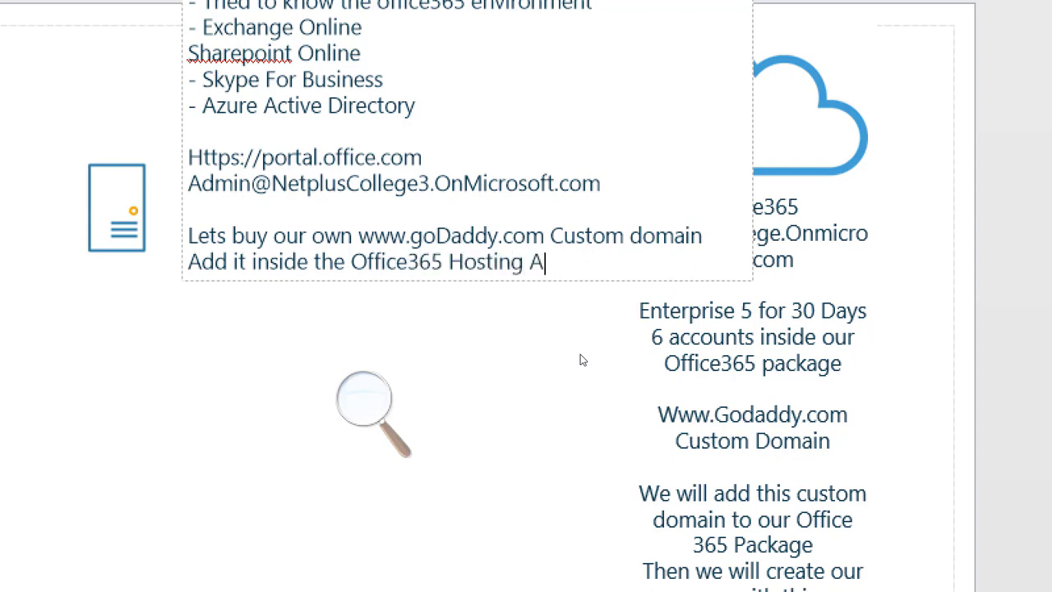
text(ccount)
key(Return)
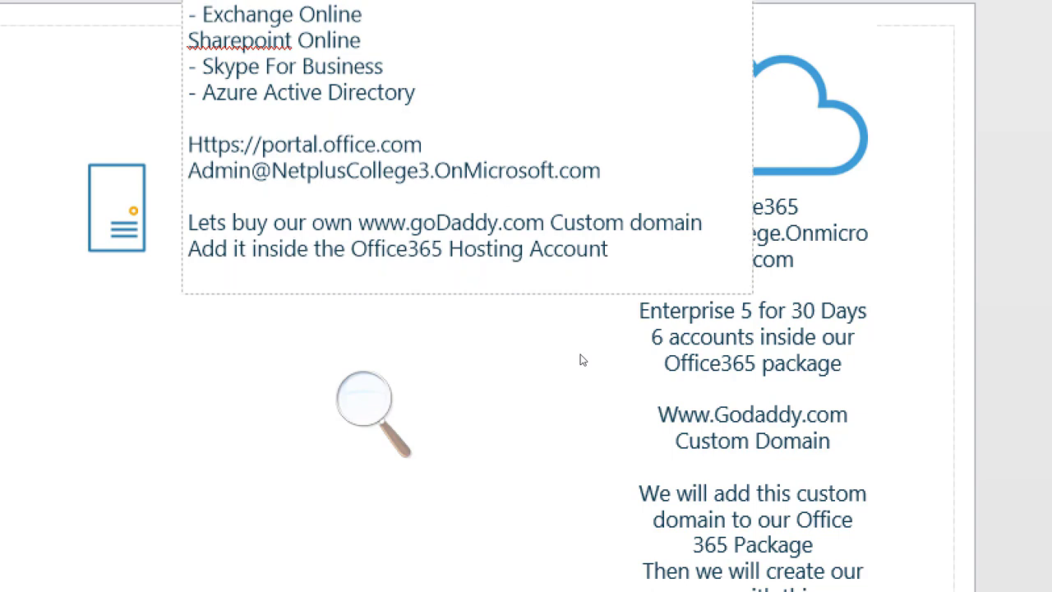
Add the line 'Then create our new user with this new domain' to the text box.
text(Then create)
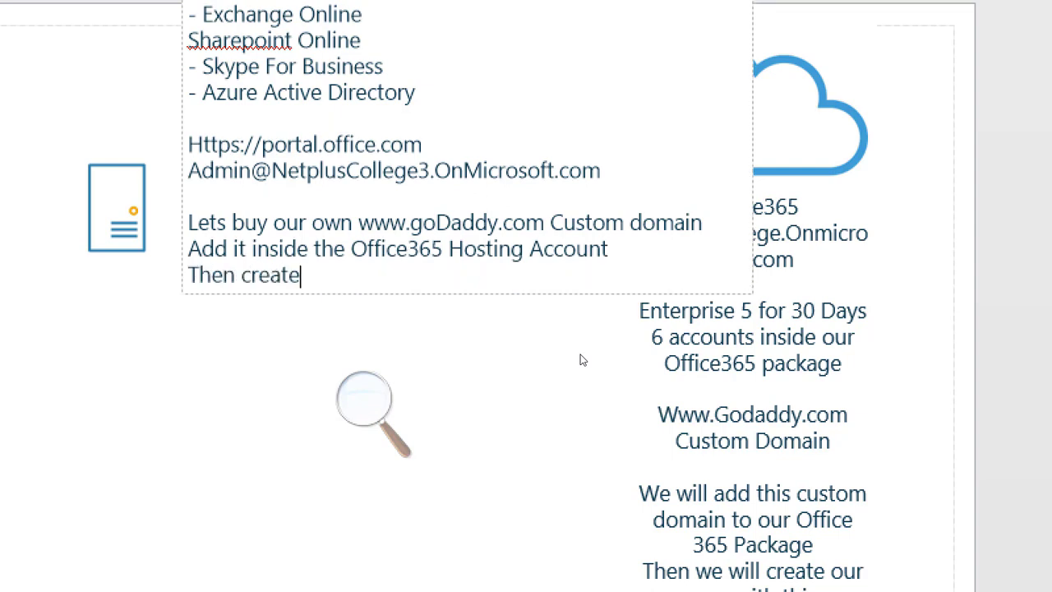
text( our new )
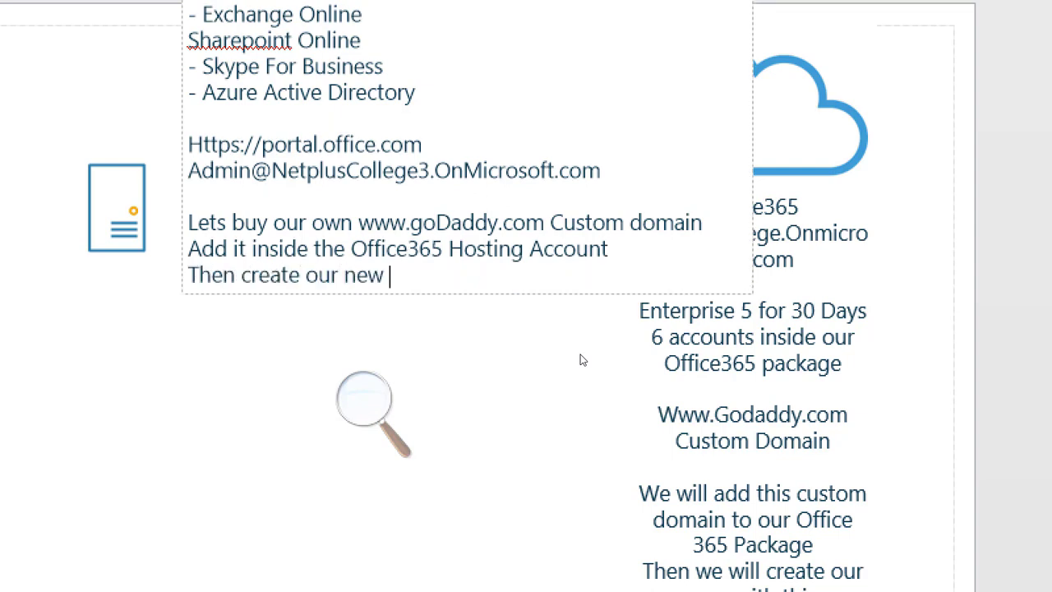
text(user with this )
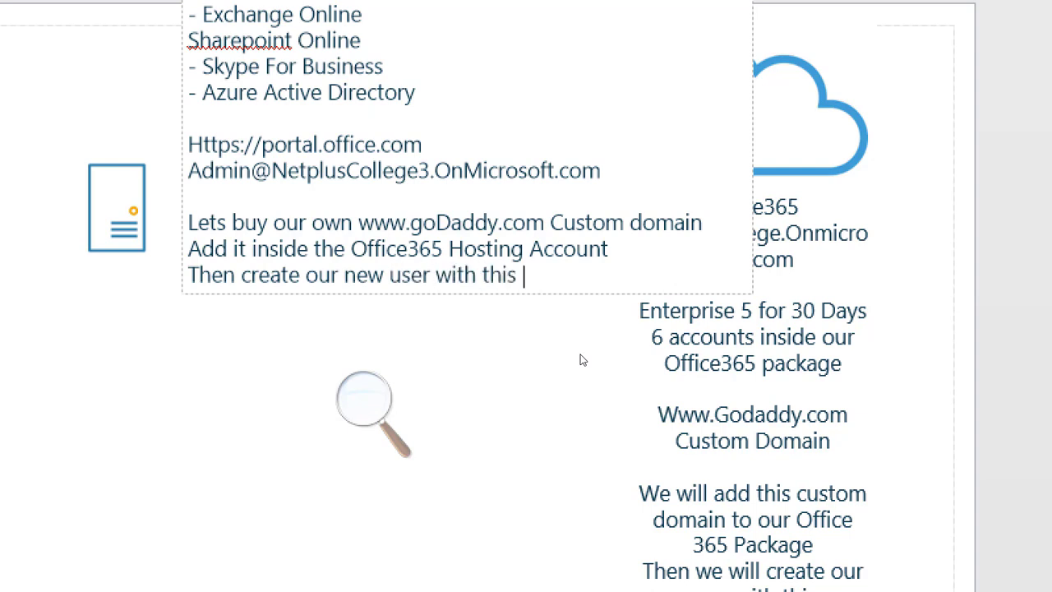
text(new domain)
key(Return)
Add a line starting 'For example' followed by an example custom-domain web address.
text(Foir )
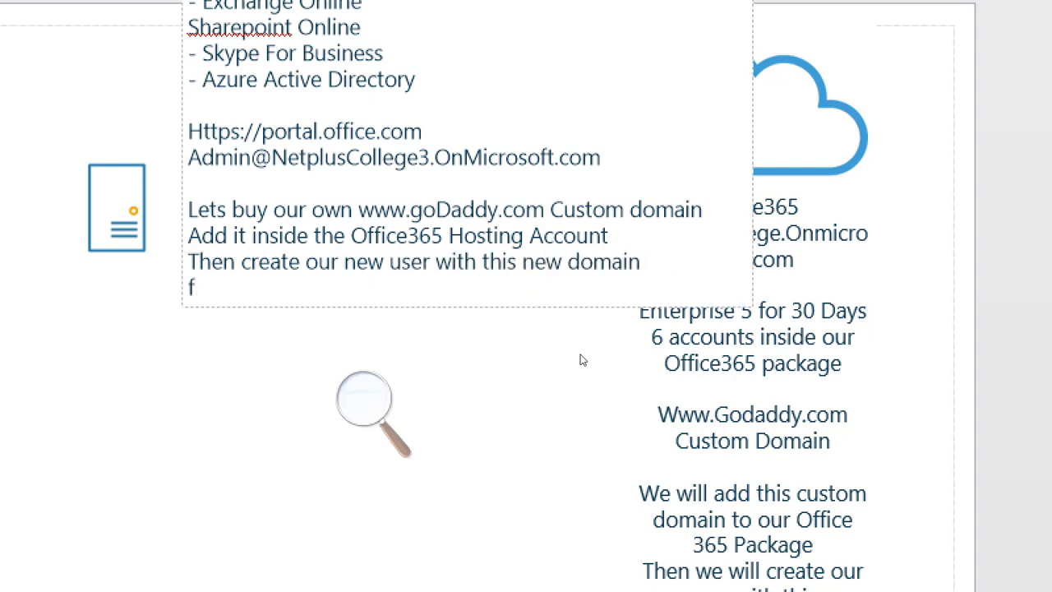
text(exampel)
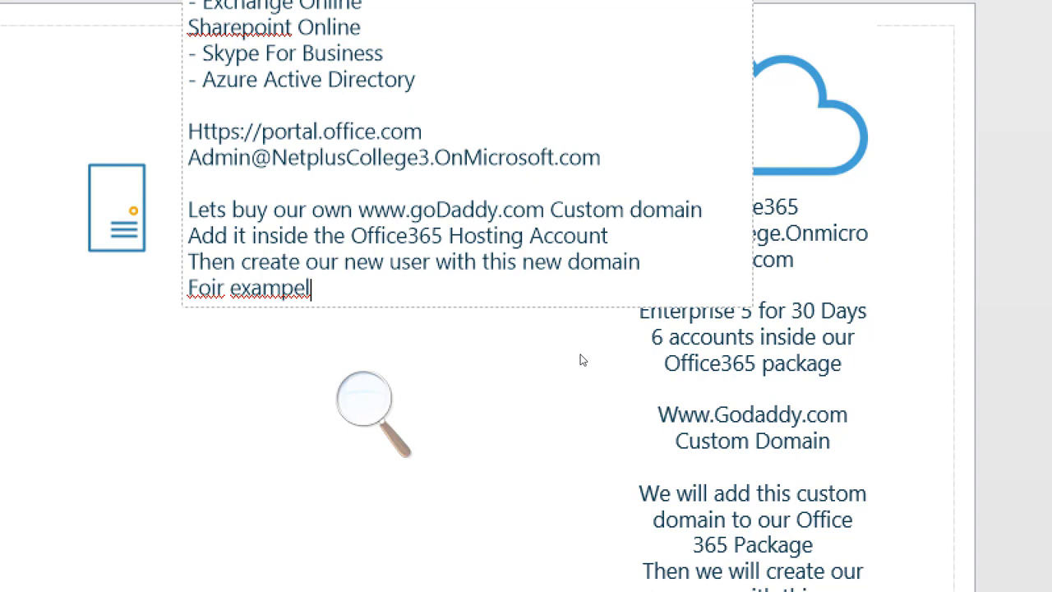
key(BackSpace)
key(BackSpace)
key(BackSpace)
key(BackSpace)
key(BackSpace)
key(BackSpace)
key(BackSpace)
key(BackSpace)
key(BackSpace)
key(BackSpace)
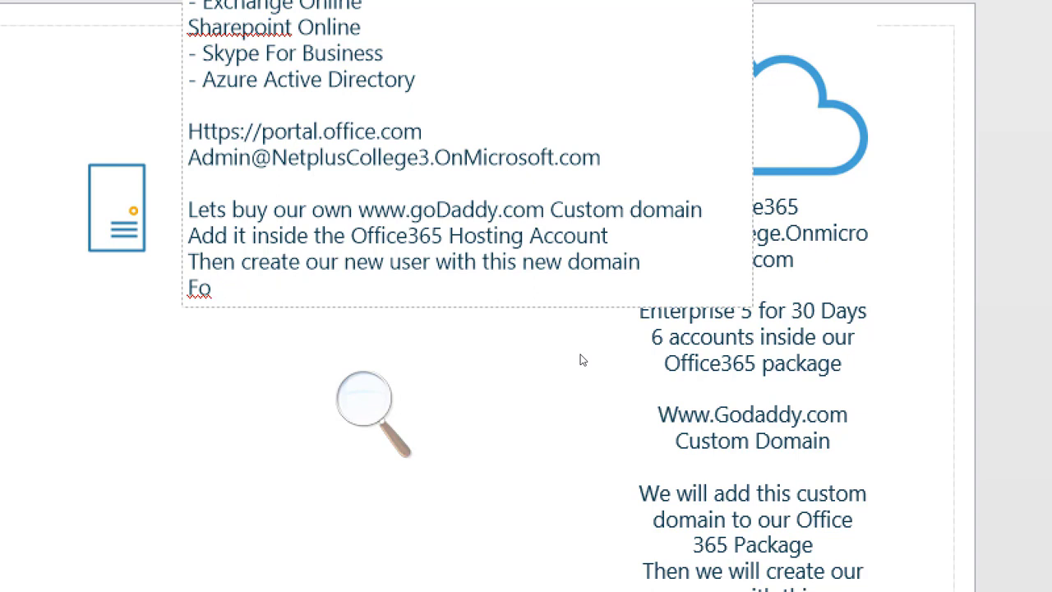
text(r exmaple)
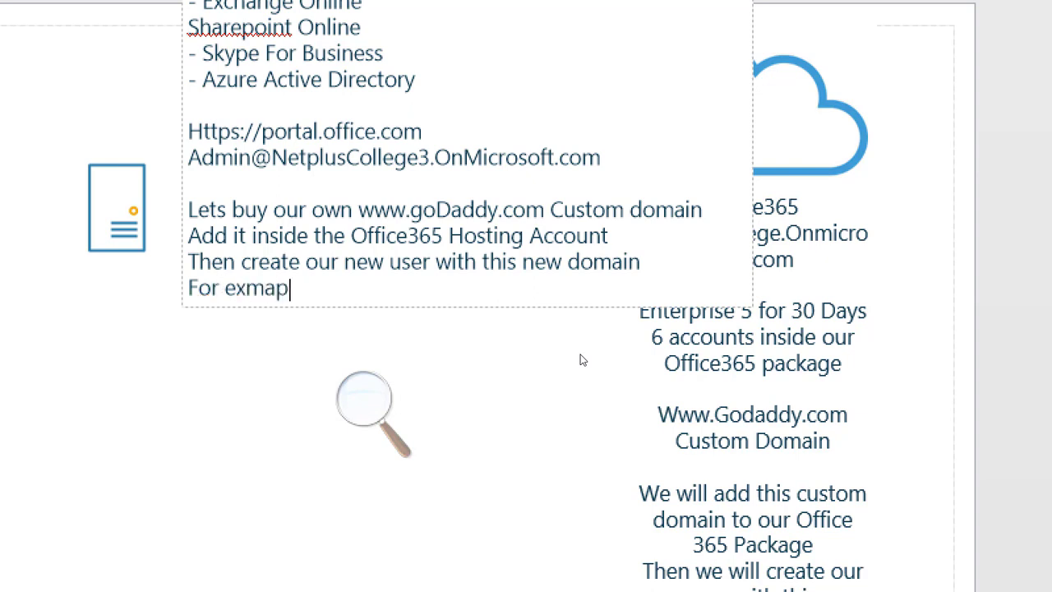
key(BackSpace)
key(BackSpace)
key(BackSpace)
key(BackSpace)
key(BackSpace)
key(BackSpace)
text(ample)
text(www.Amir.com)
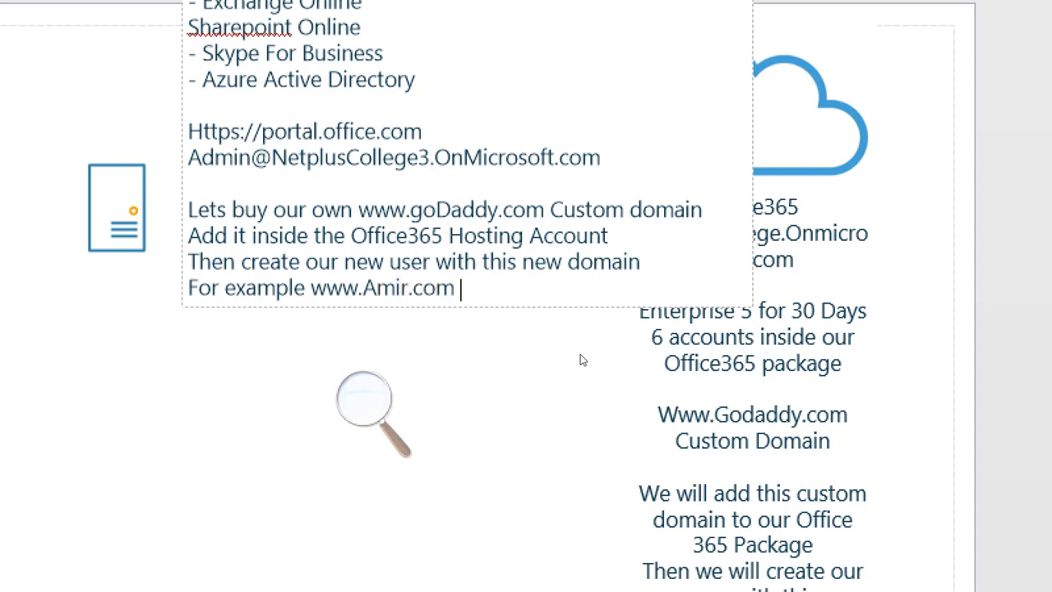
key(Return)
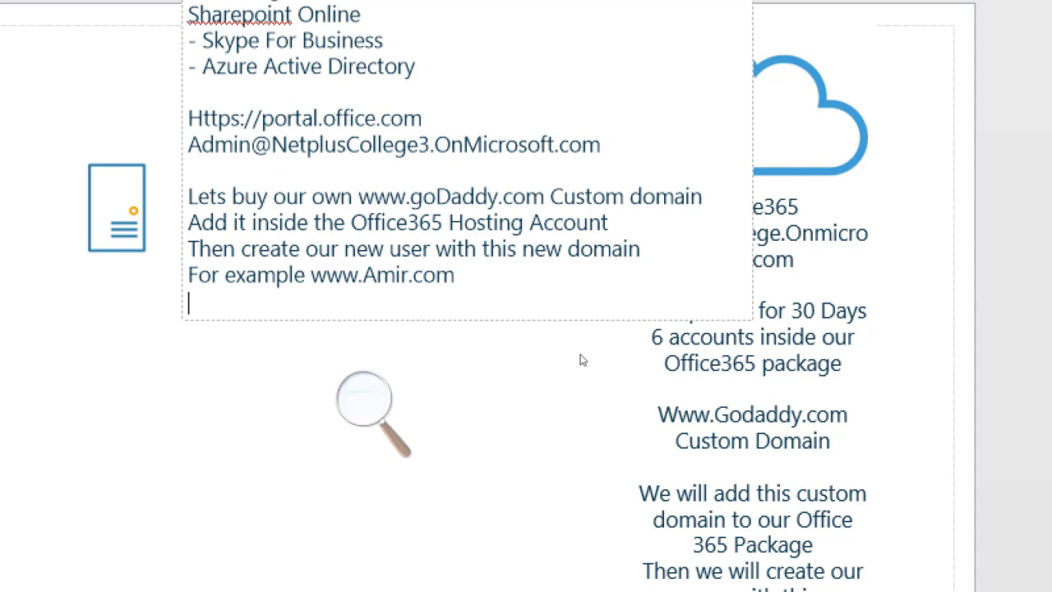
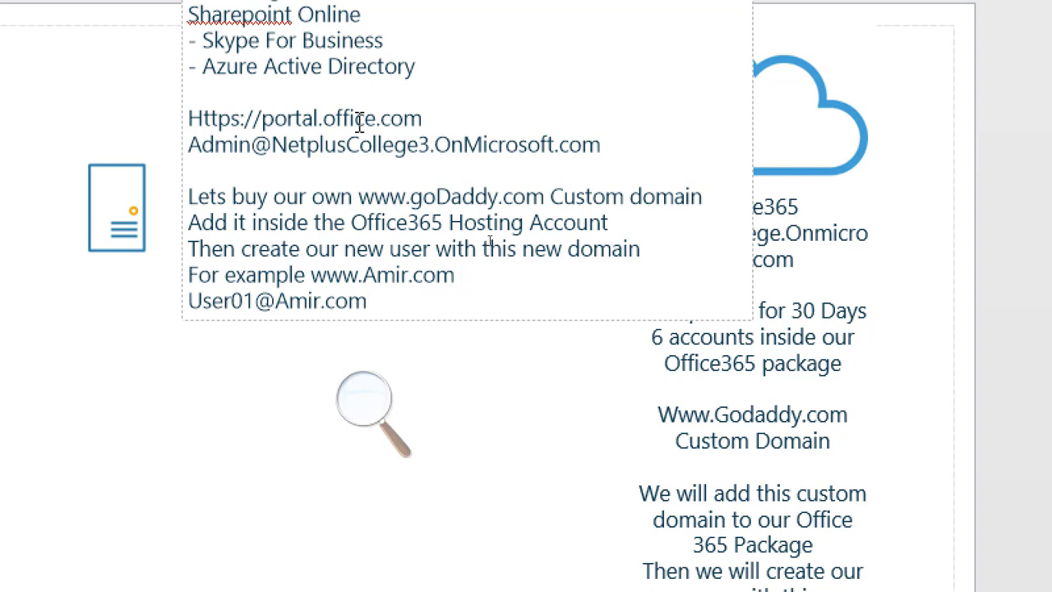
Add a final line with an example user's e-mail address on the new domain.
drag(378, 301, 181, 308)
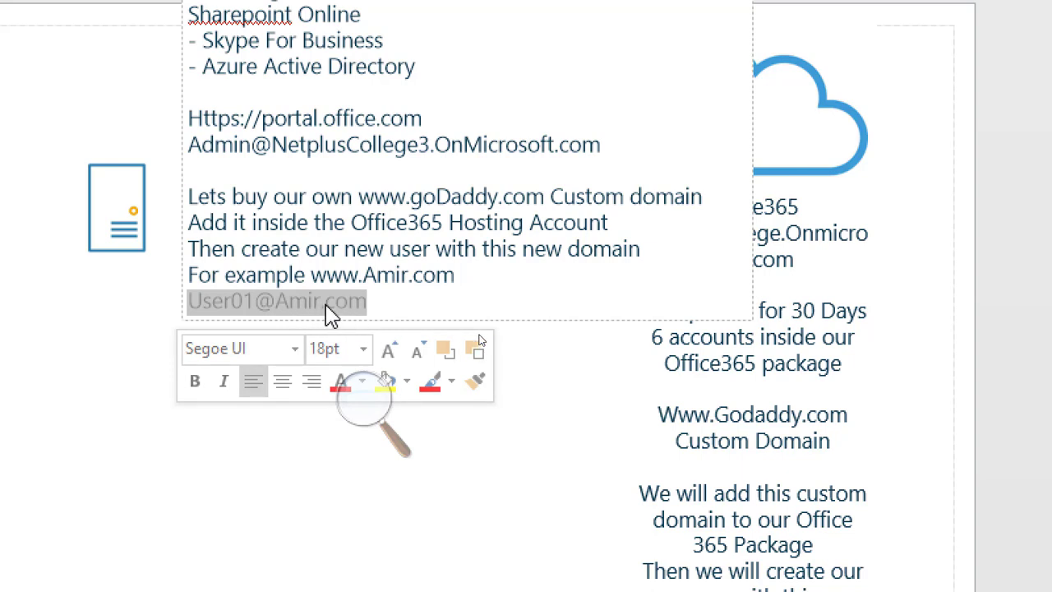
click(421, 303)
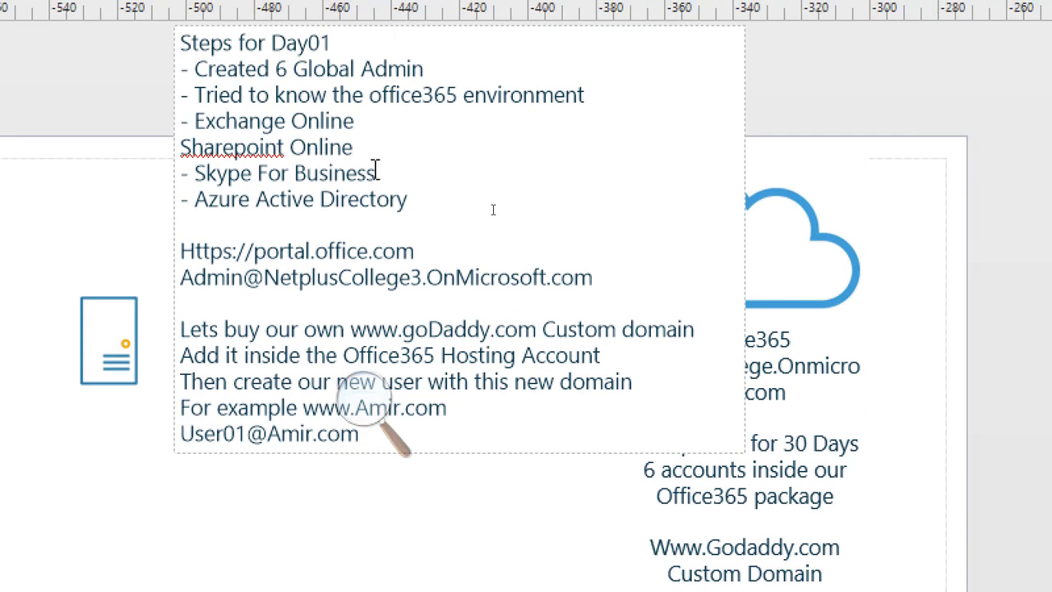
Insert a 'PILOT Project:' heading with blank lines between the services list and the portal URL.
click(265, 176)
key(Return)
key(Return)
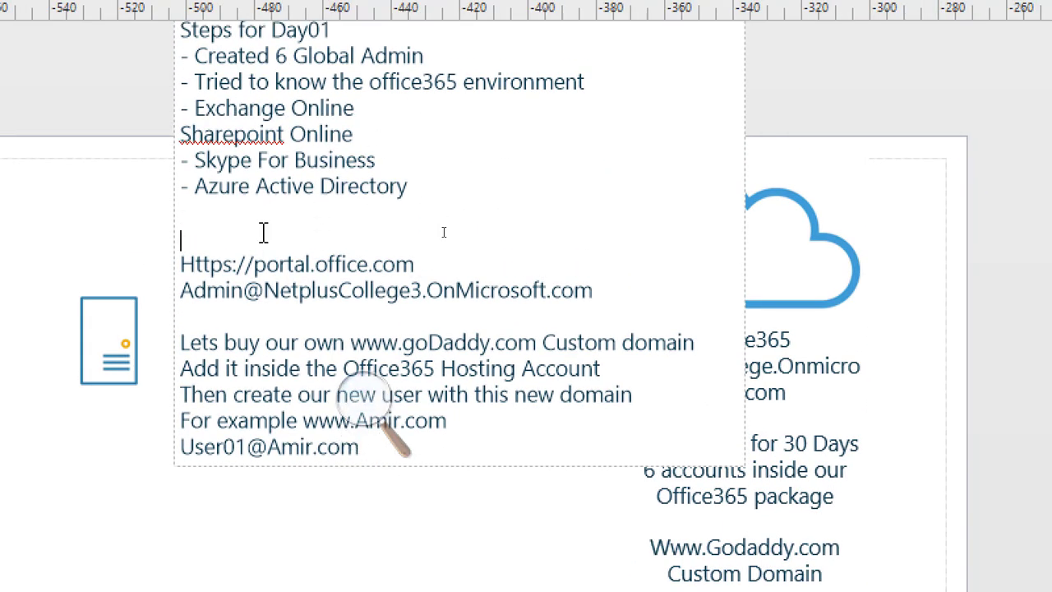
key(Up)
text(PlO)
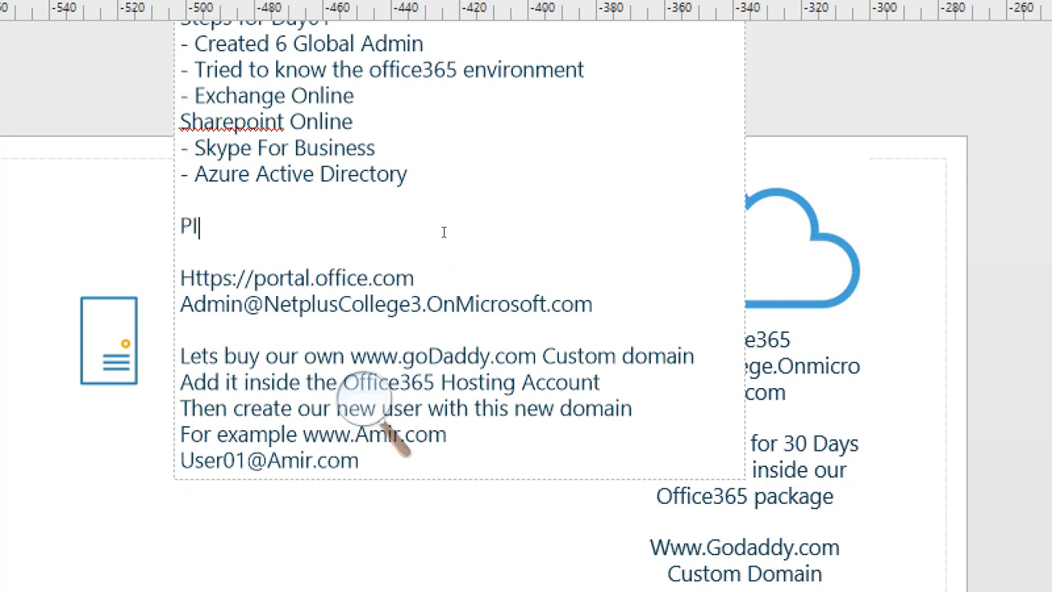
key(BackSpace)
key(BackSpace)
text(ILOT PRoject)
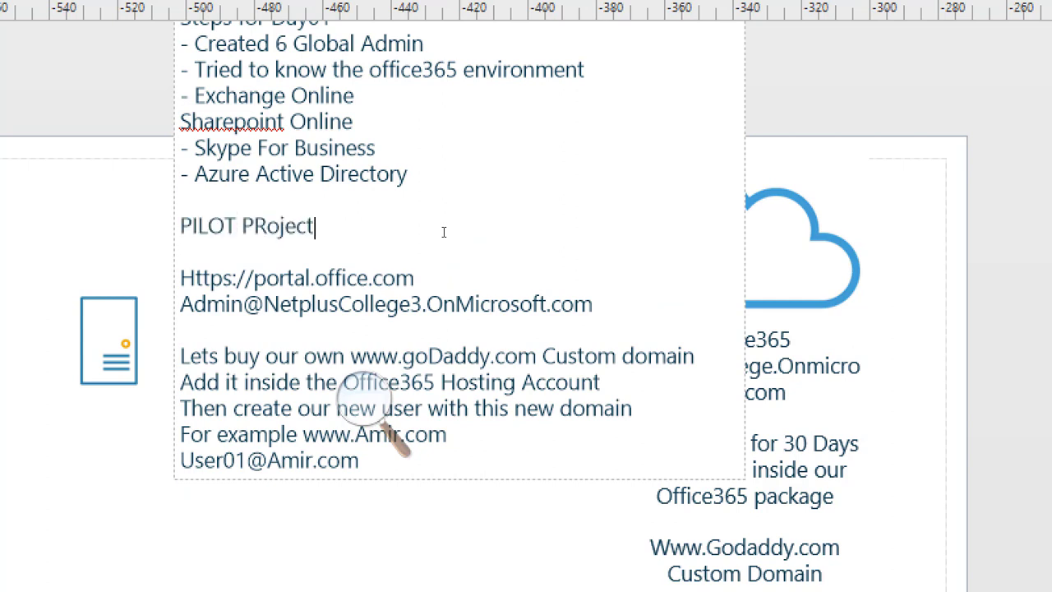
text(:)
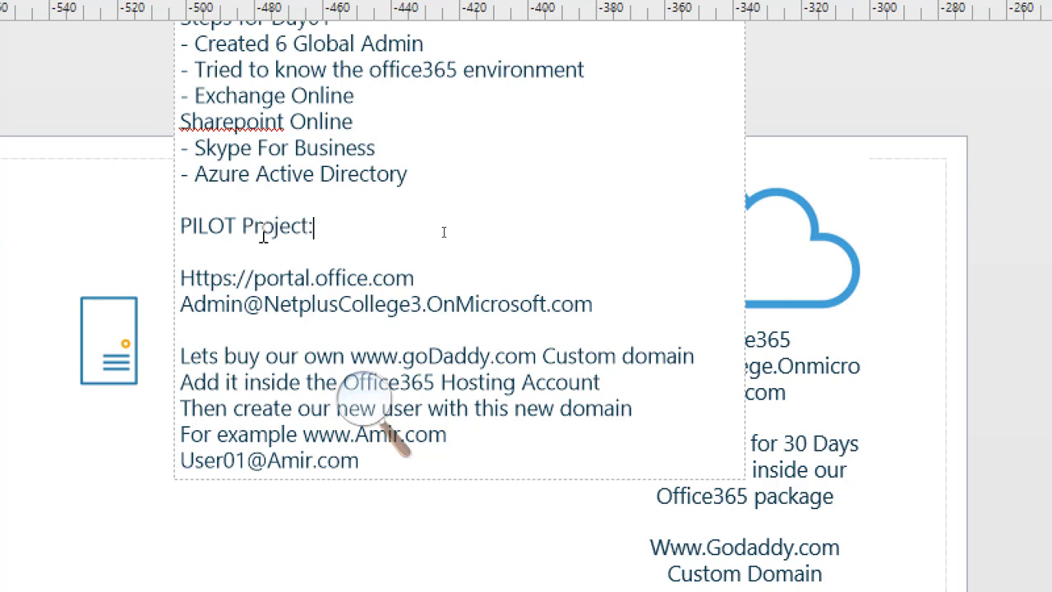
key(Return)
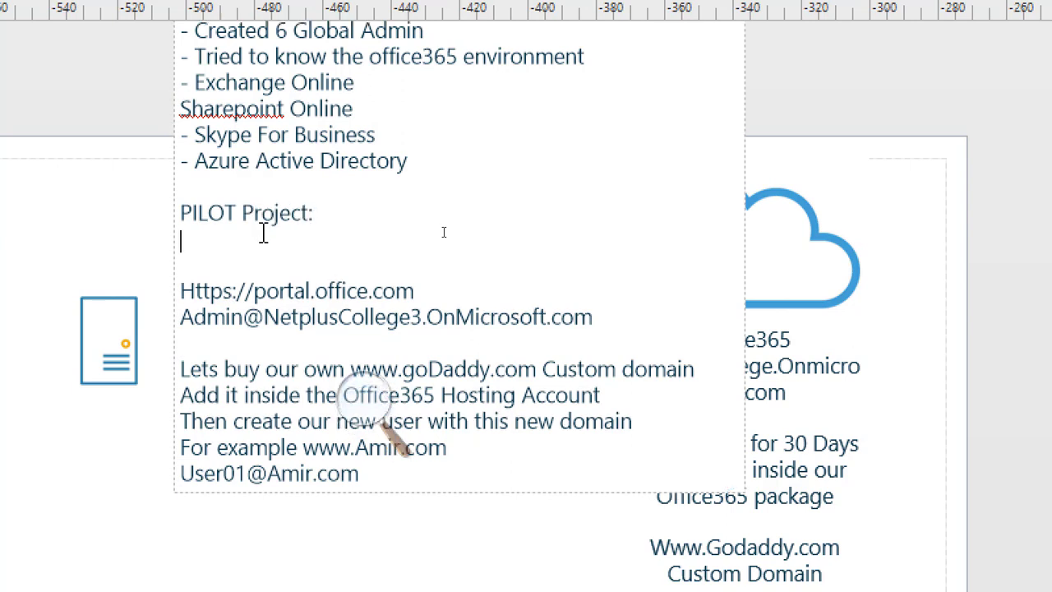
key(Return)
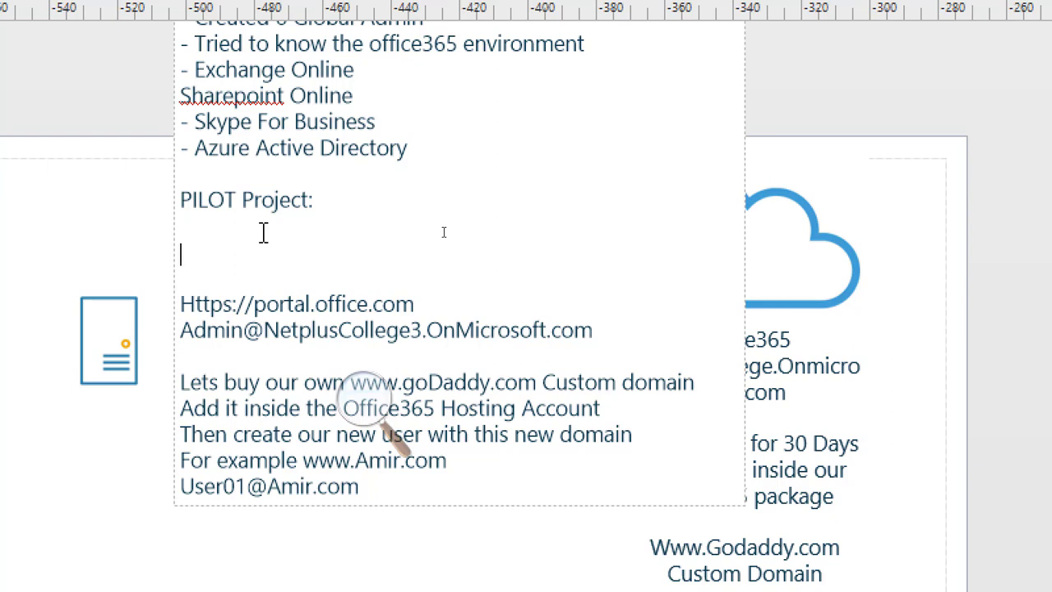
Add the numbered item '1) Create your Company Presence in the Cloud (Office365)' under the PILOT Project heading.
text(1) Create your Co)
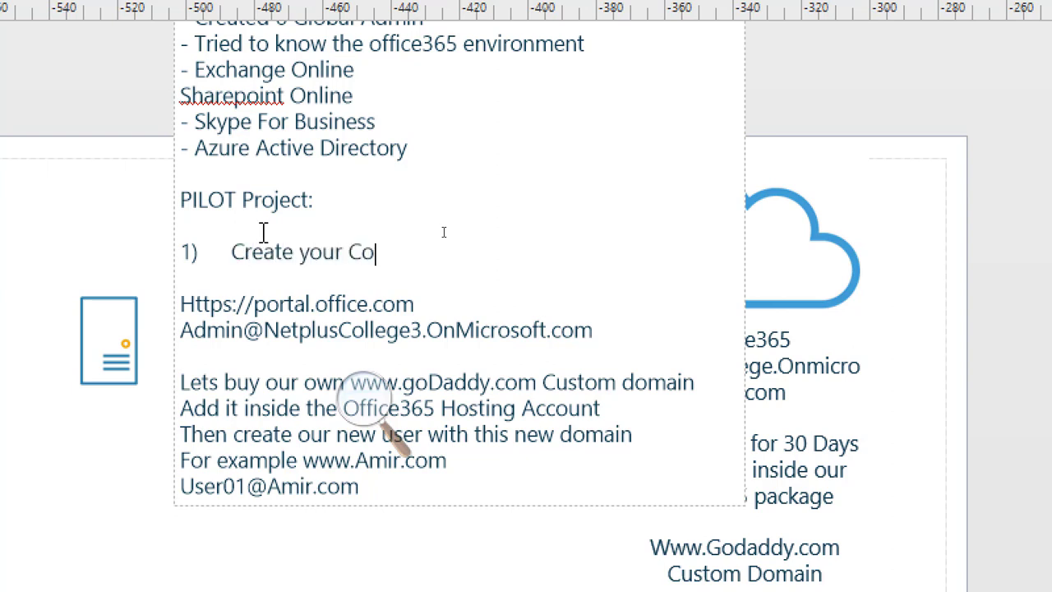
text(mpany Presen)
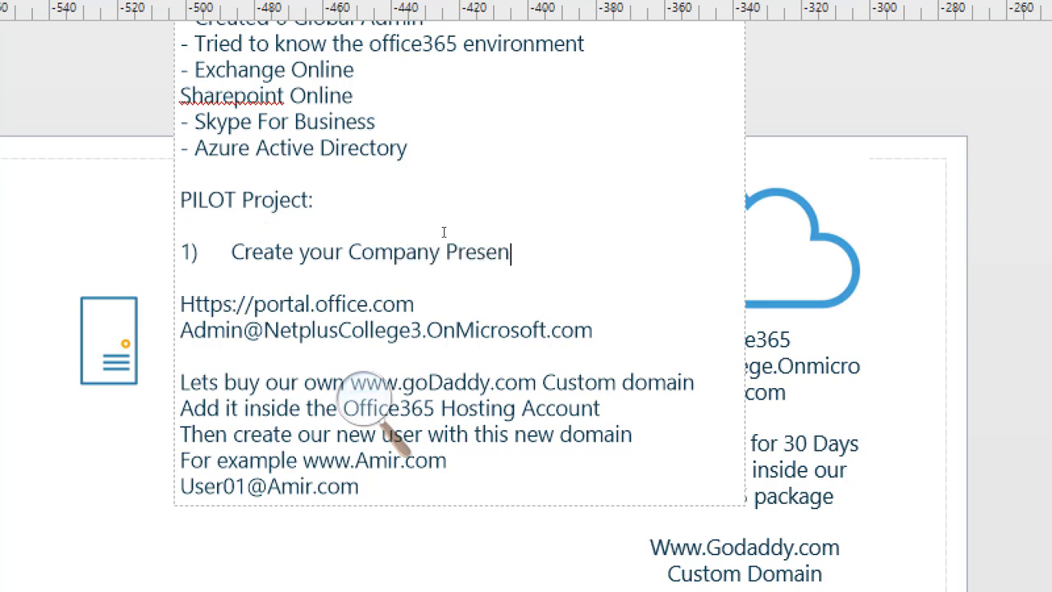
text(ce in the Cloud)
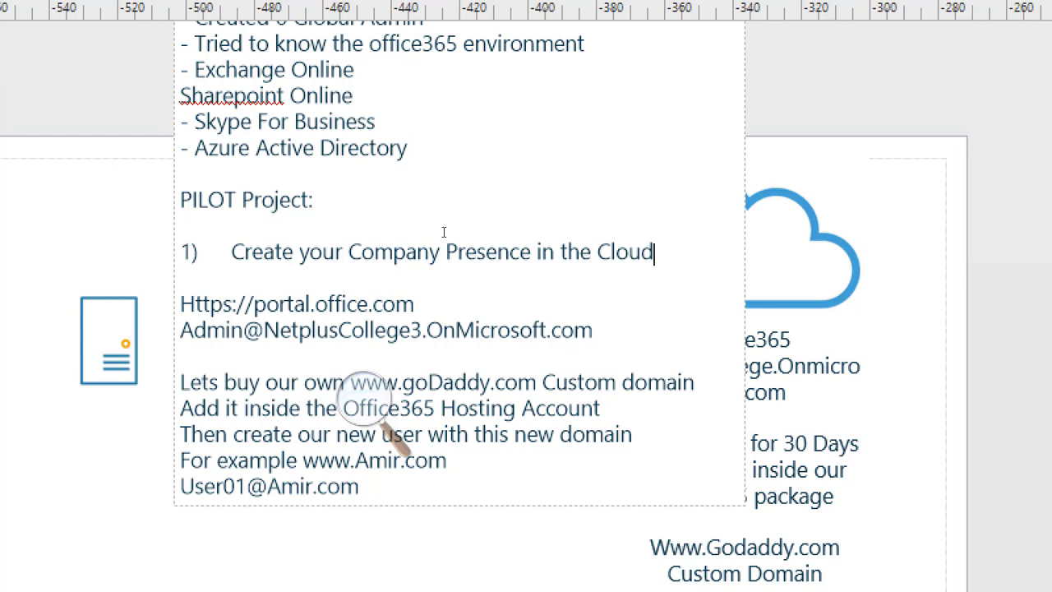
text( (Offic)
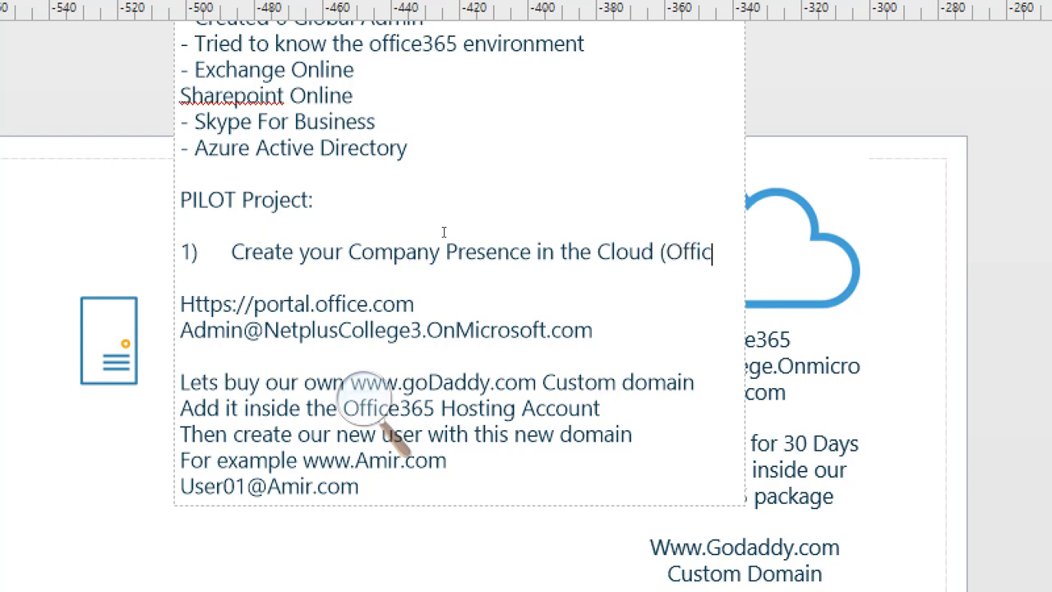
text(e265)
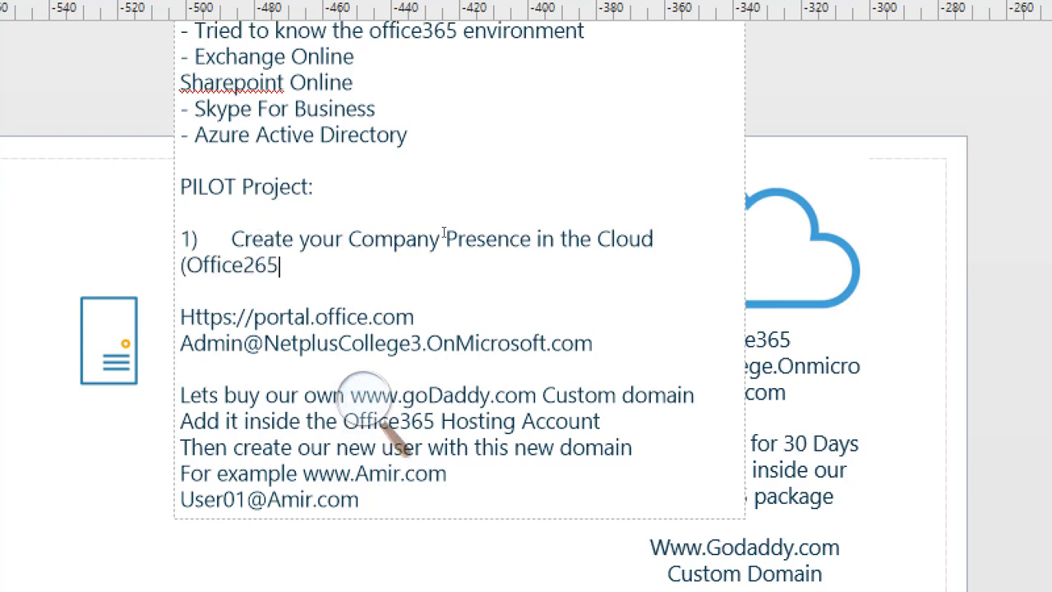
key(BackSpace)
key(BackSpace)
key(BackSpace)
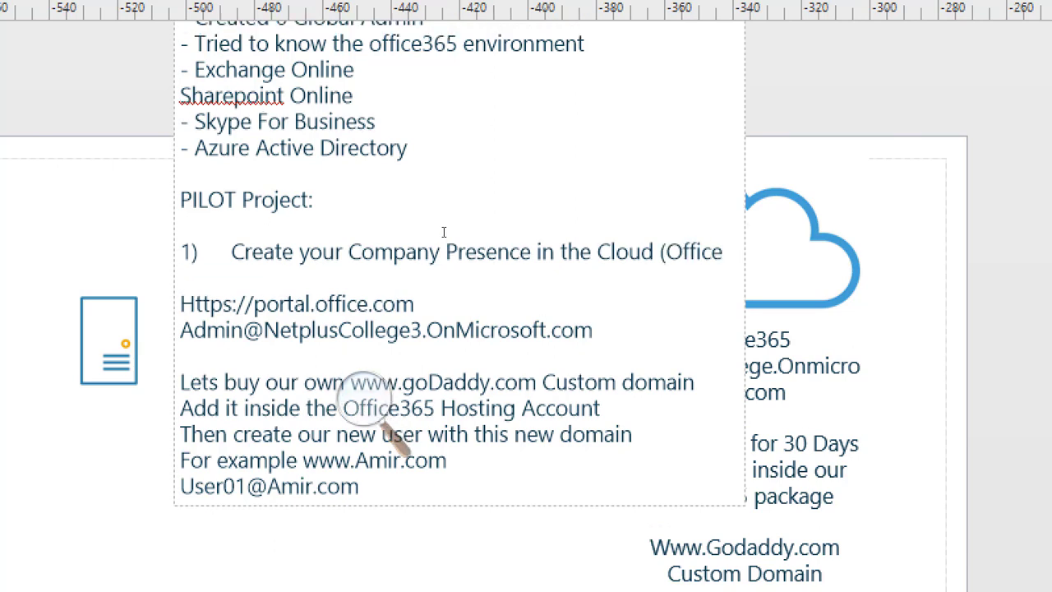
text(365))
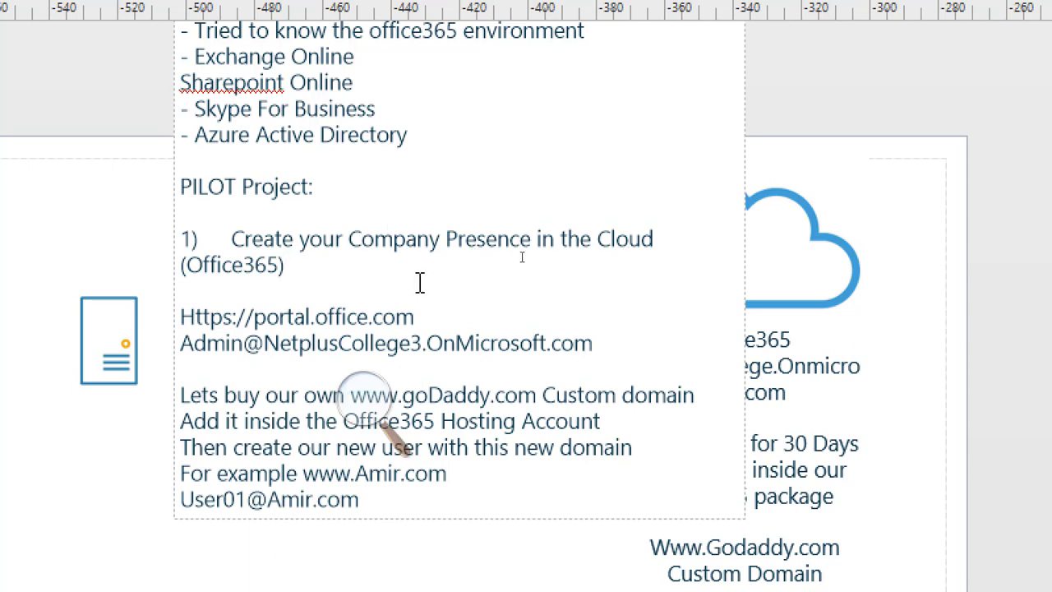
Add the numbered item '2) Connect your On-Premises Network Assets (Active Directory Domain) to your Cloud Hosting Package' below item 1.
key(Return)
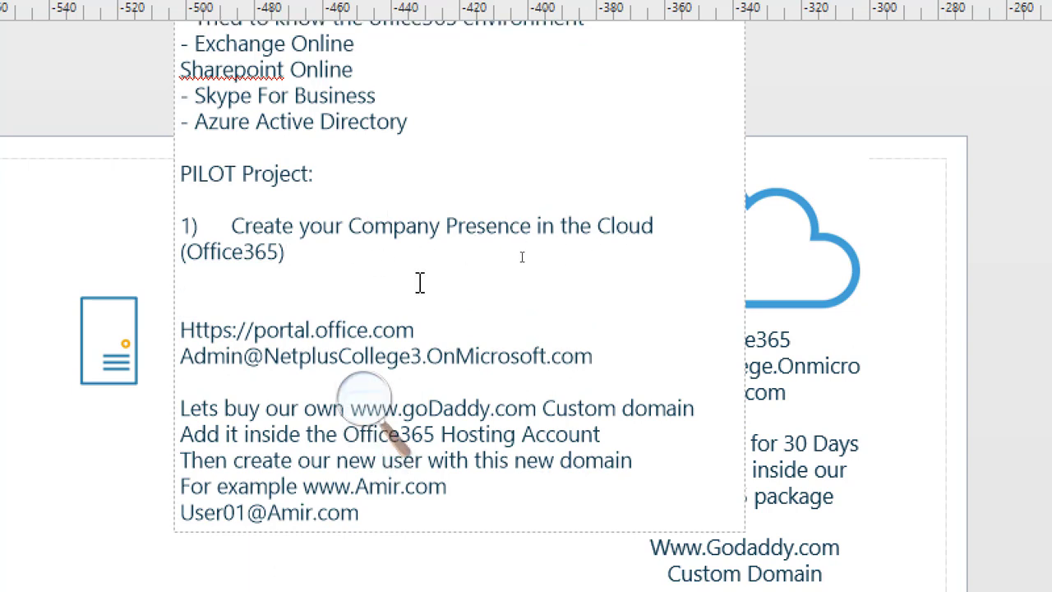
text(20)
key(BackSpace)
text())
key(Tab)
text(Connect o)
key(BackSpace)
text(your)
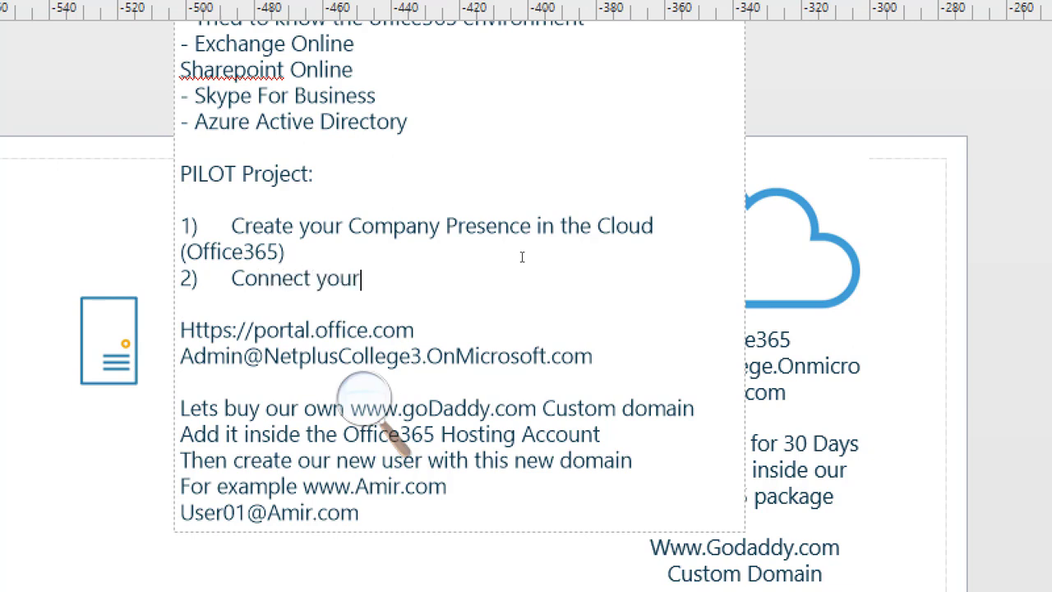
text( On-Premises)
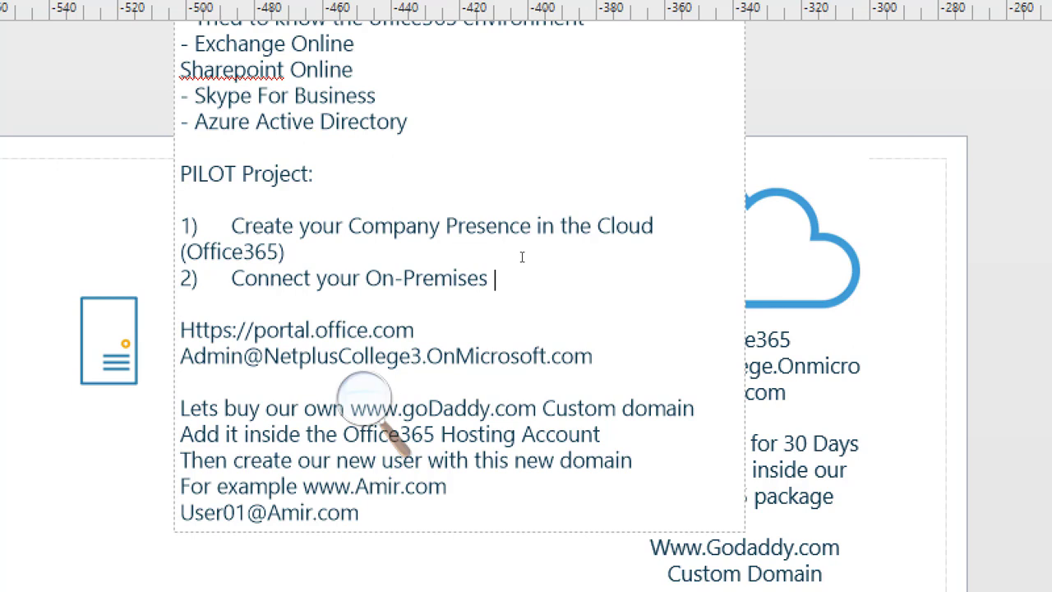
text( Network A)
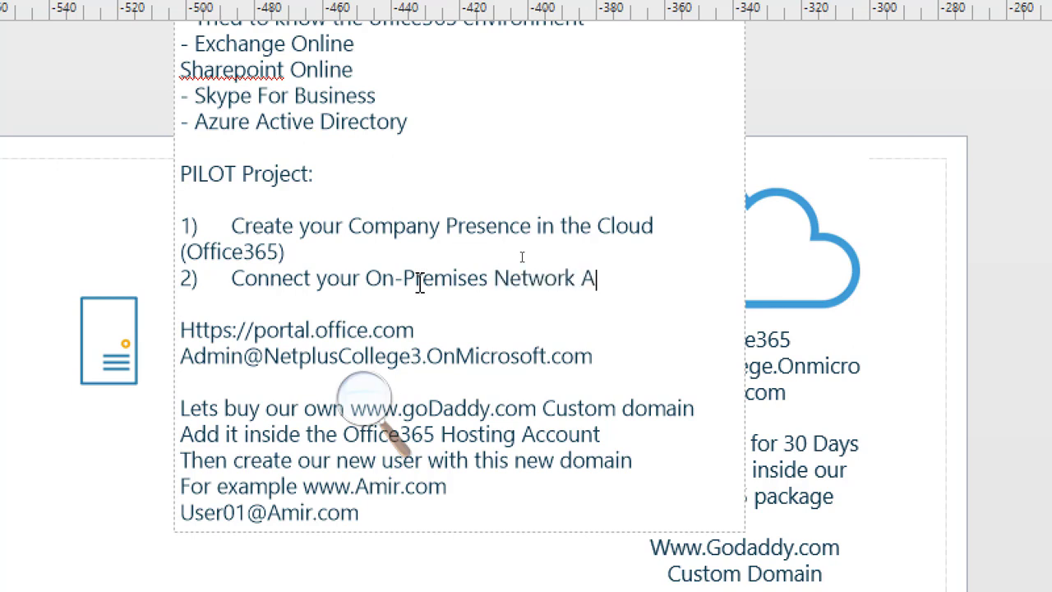
text(ssets )
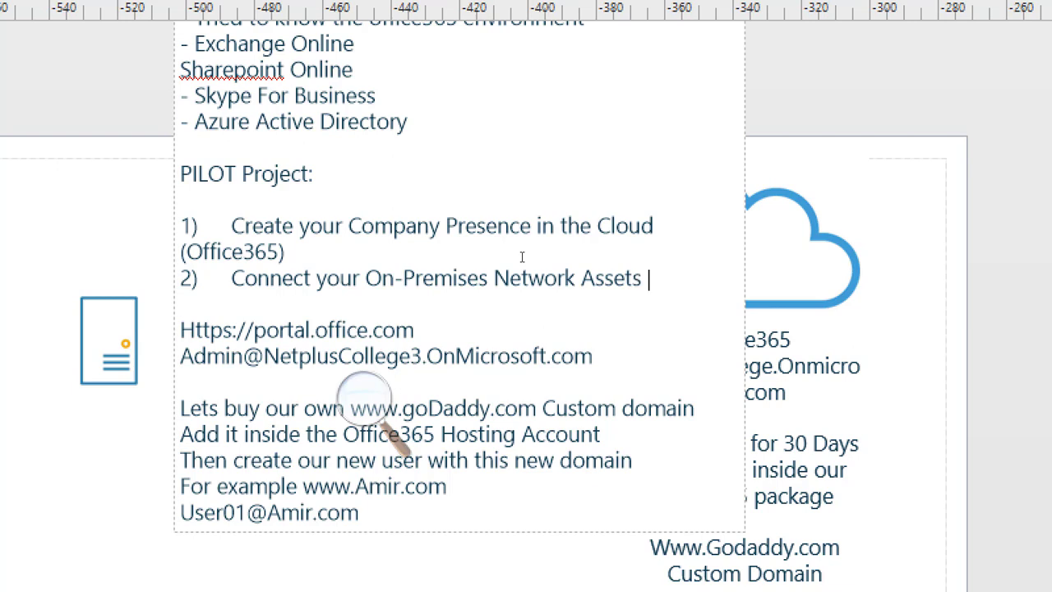
text((Active Director)
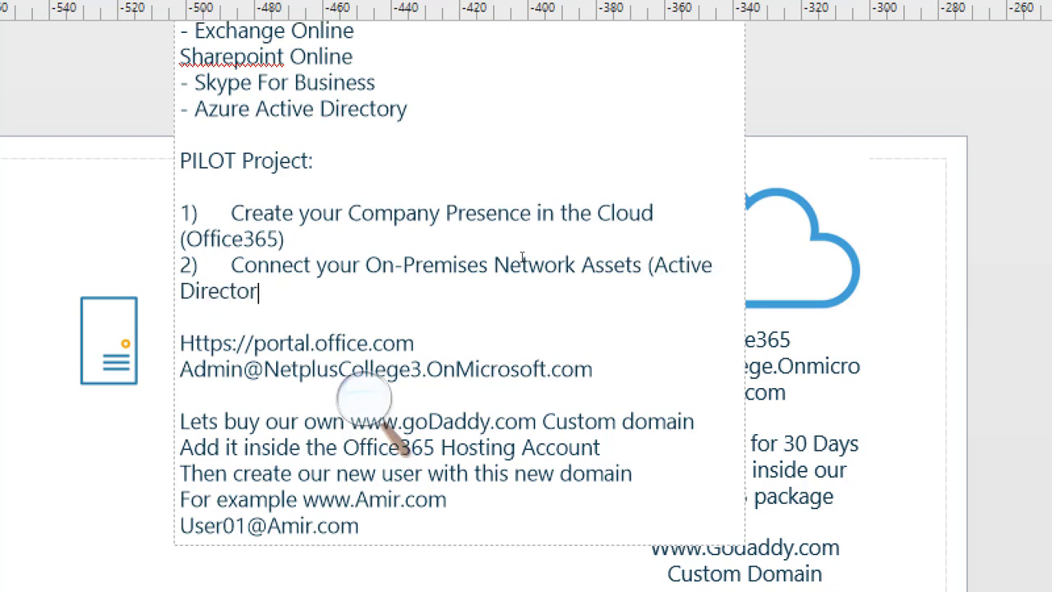
text(y Domain)
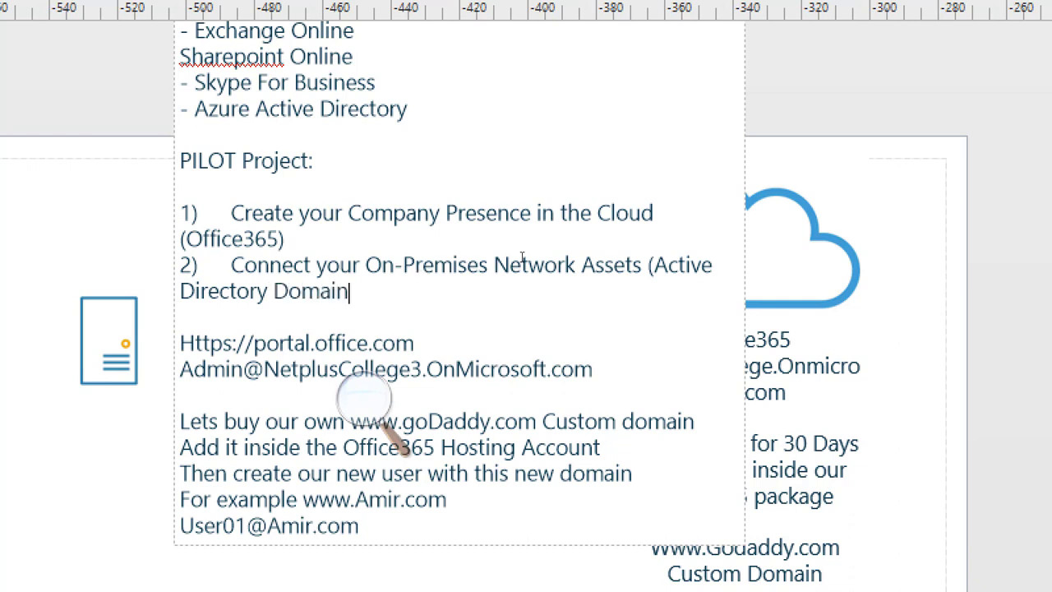
text() to your C)
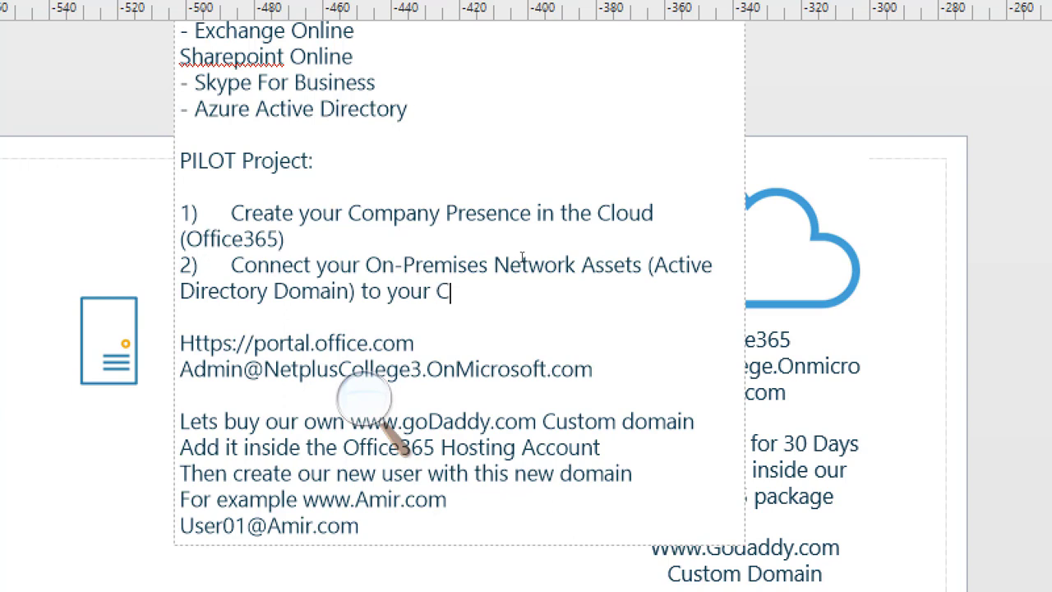
text(loud Hosting Pa)
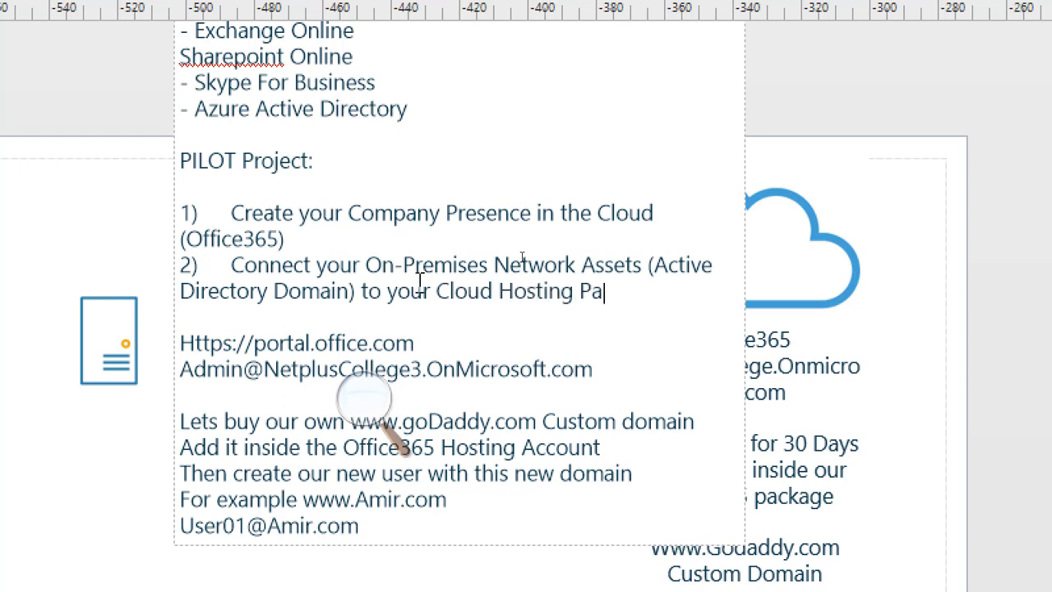
text(ckage)
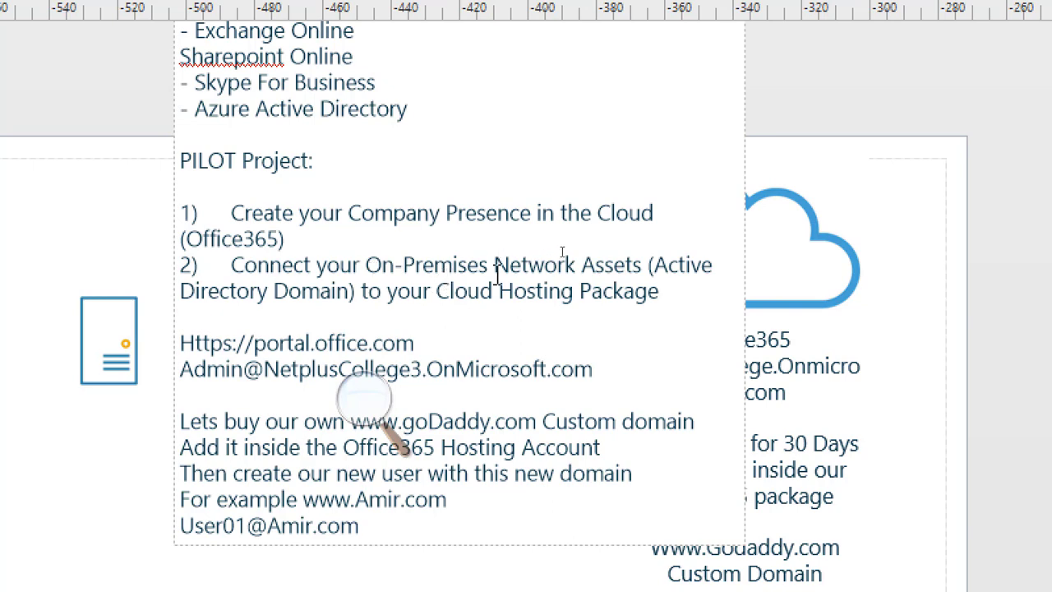
Insert two blank lines after item 2 in the PILOT Project list.
click(489, 265)
drag(489, 265, 367, 264)
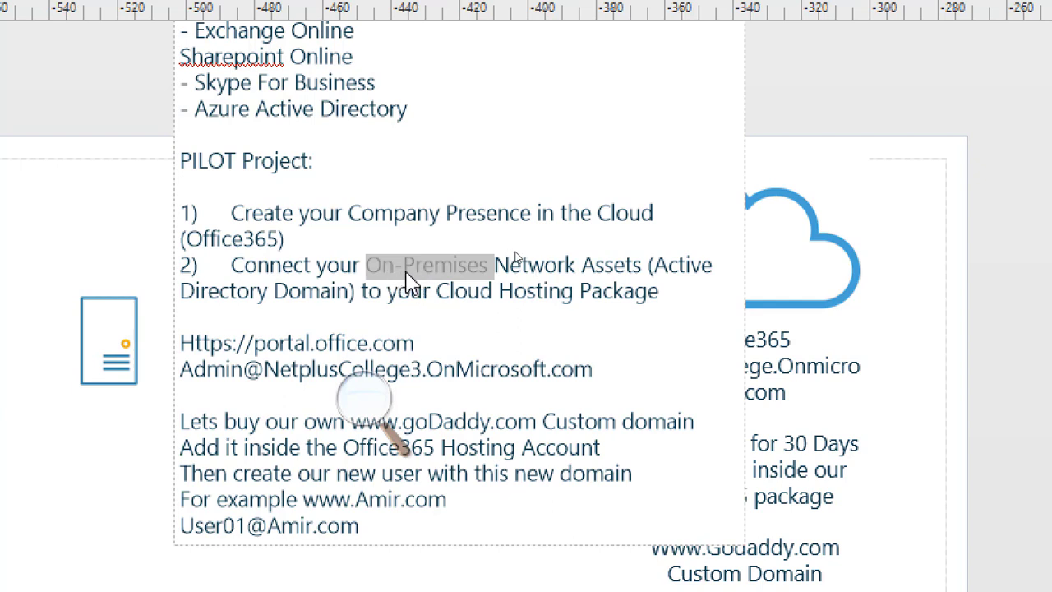
click(489, 268)
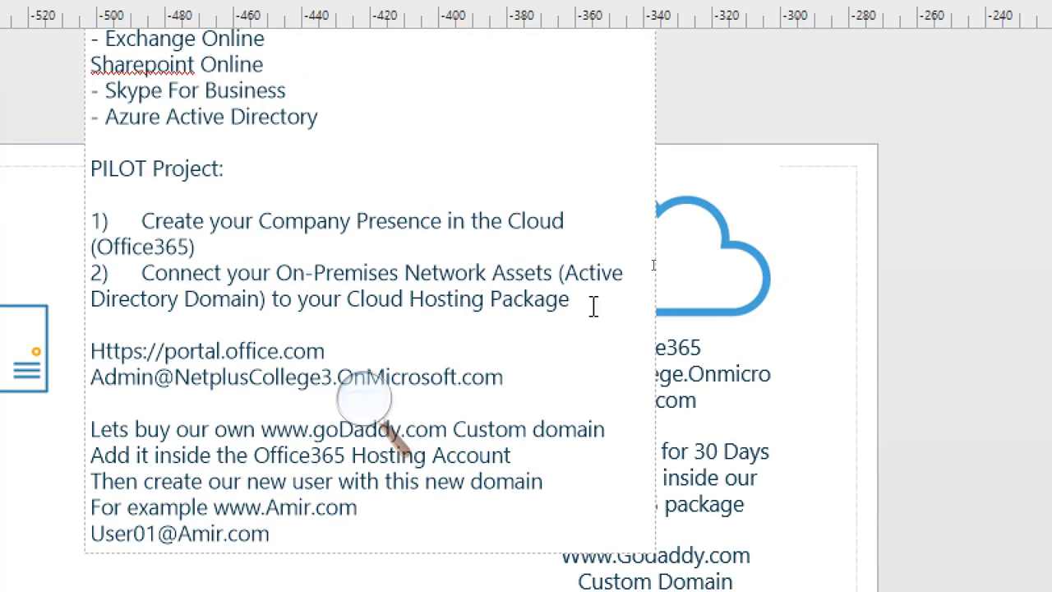
click(683, 295)
key(Return)
Add the indented sub-item 'a) Created Global Accounts inside Office365' under item 1.
key(Return)
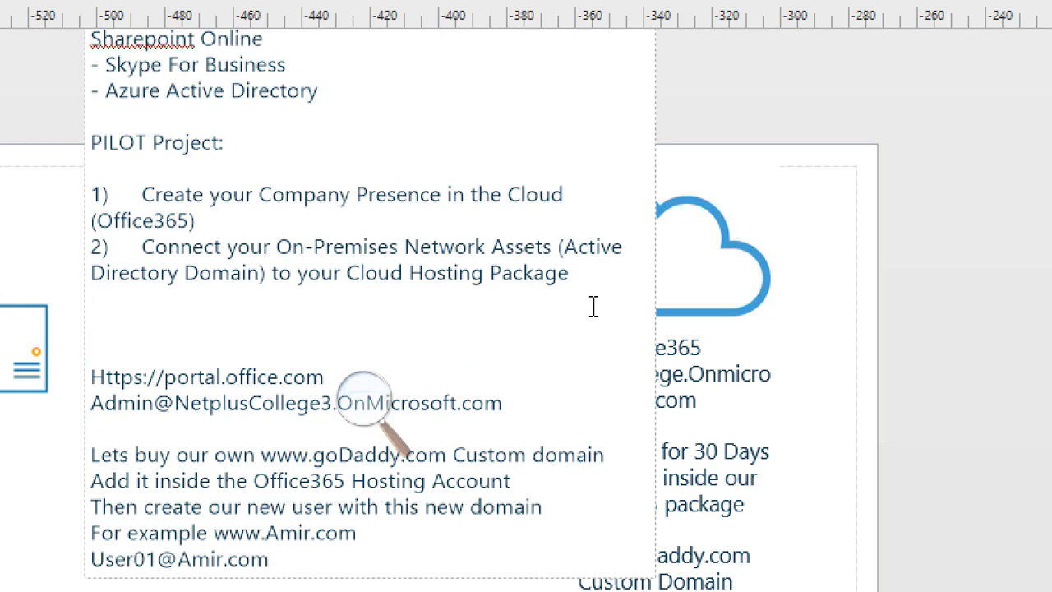
click(219, 225)
key(Return)
key(Tab)
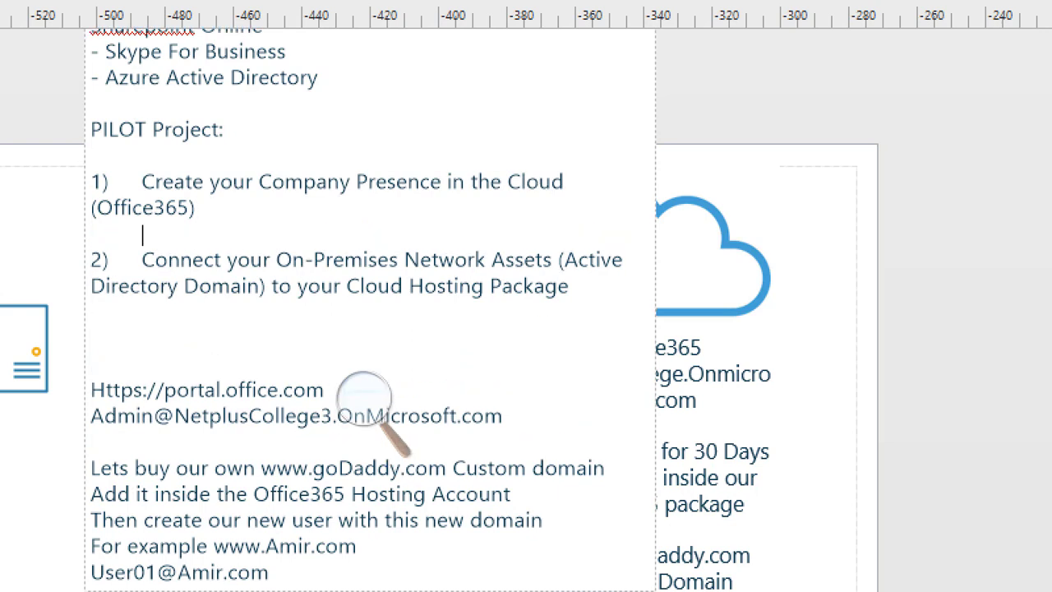
text(a) Created)
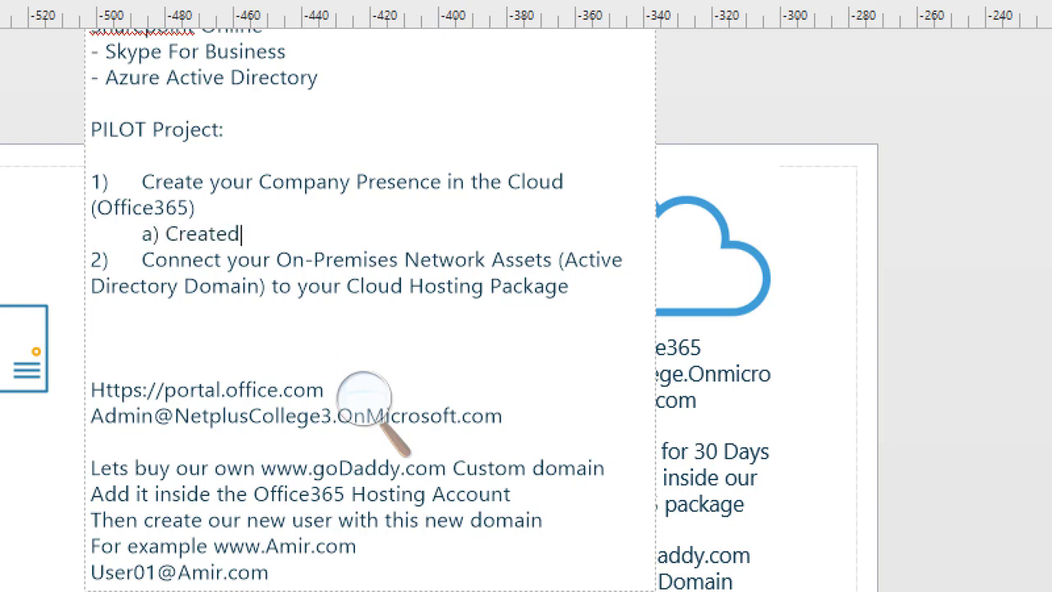
text( Global)
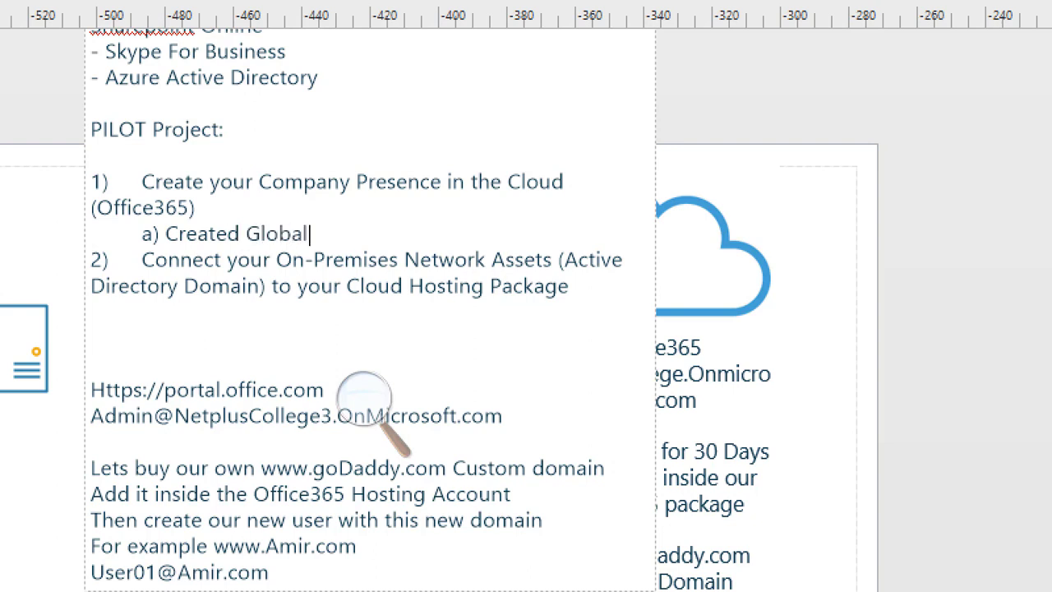
text( Accounts)
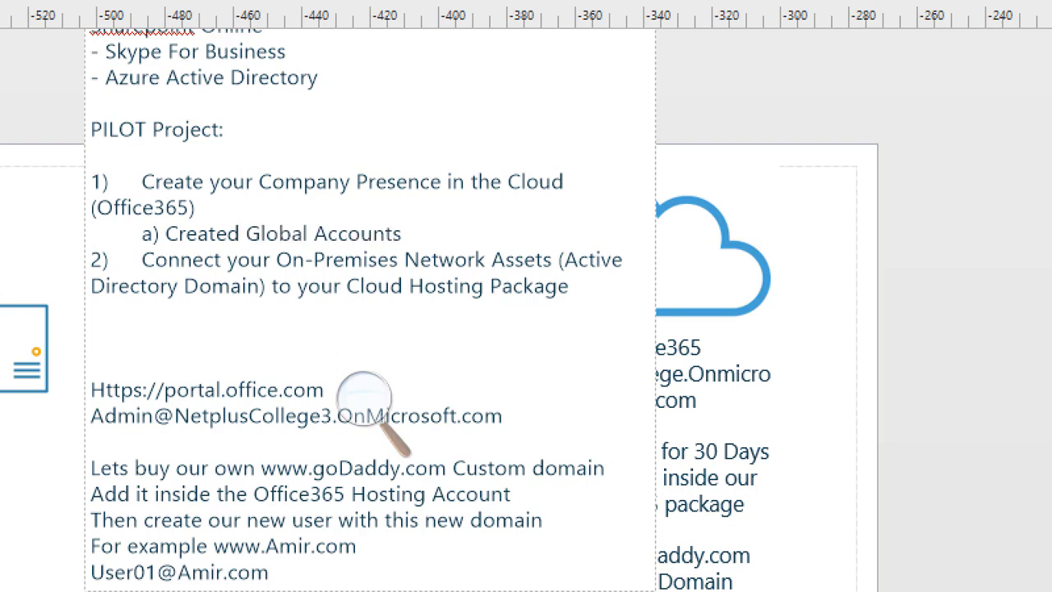
text( inside Offic)
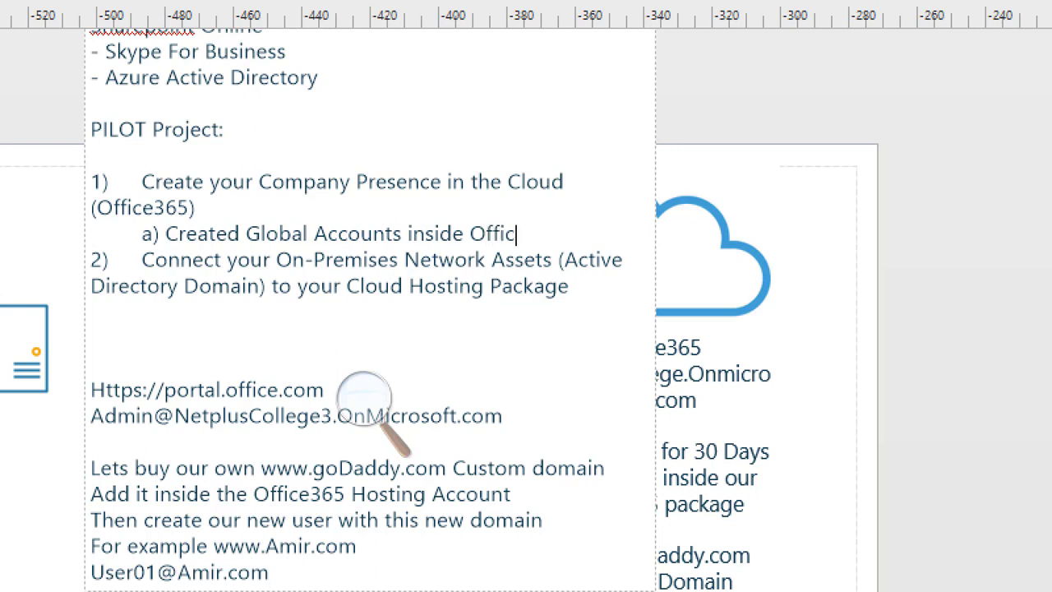
text(e365)
key(Return)
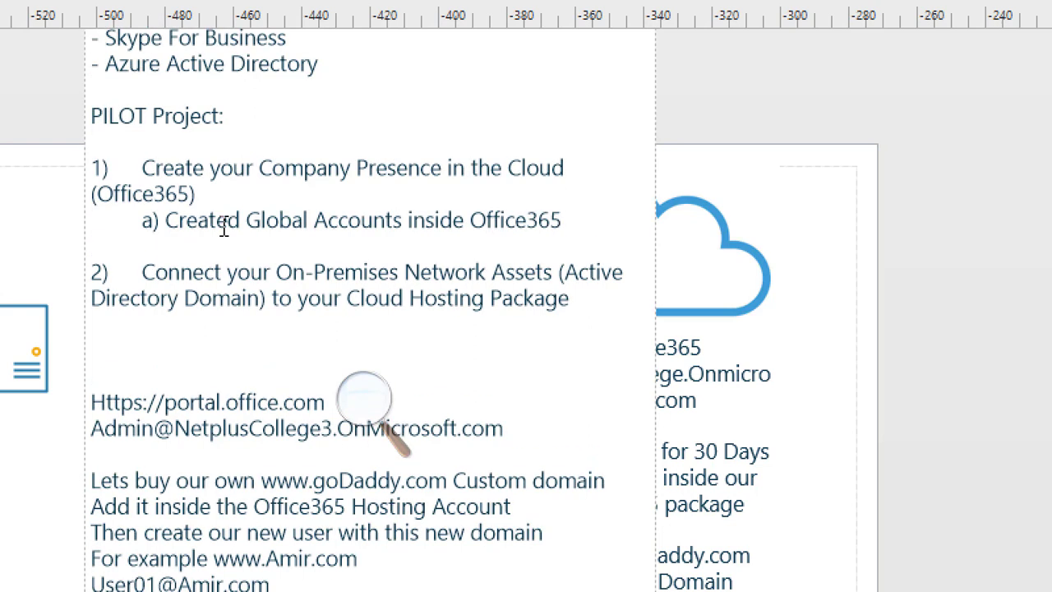
Add the indented sub-item 'b) We bought a GoDaddy.com Custom Domain' below sub-item a.
key(Tab)
text(b) We )
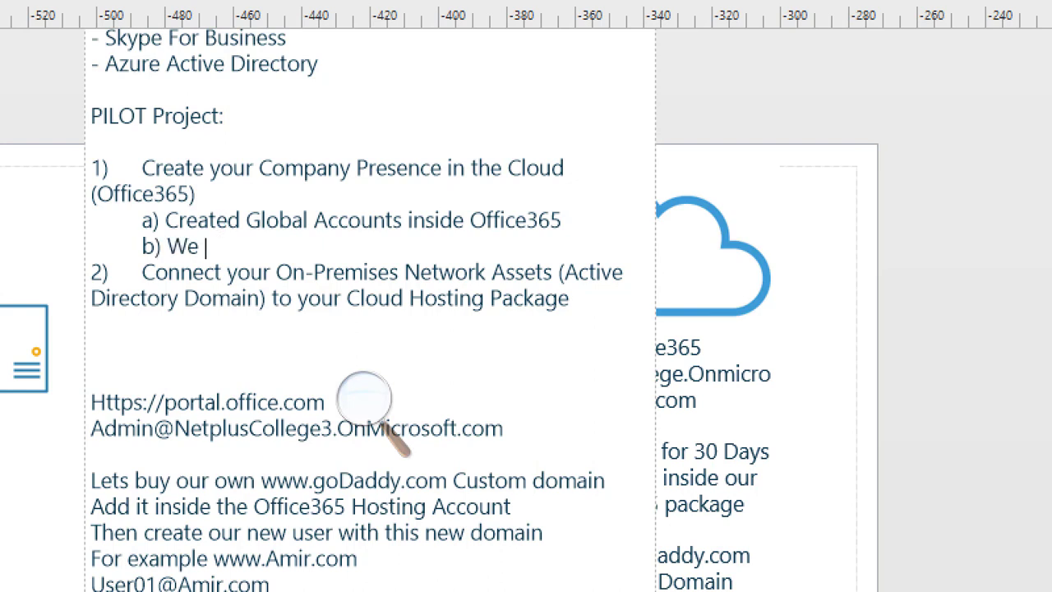
text(bought a)
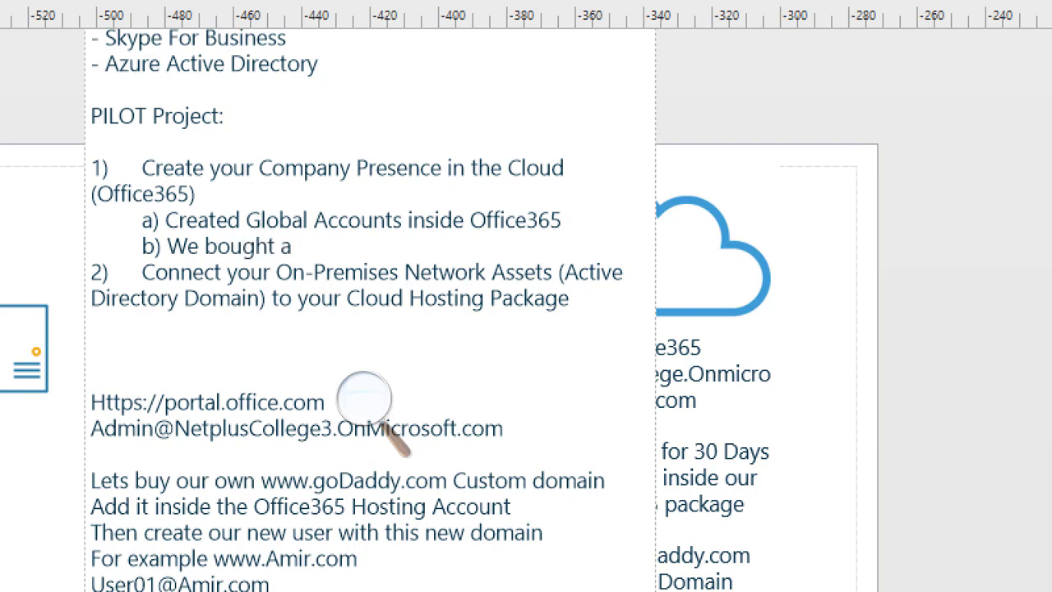
text( GoDaddy)
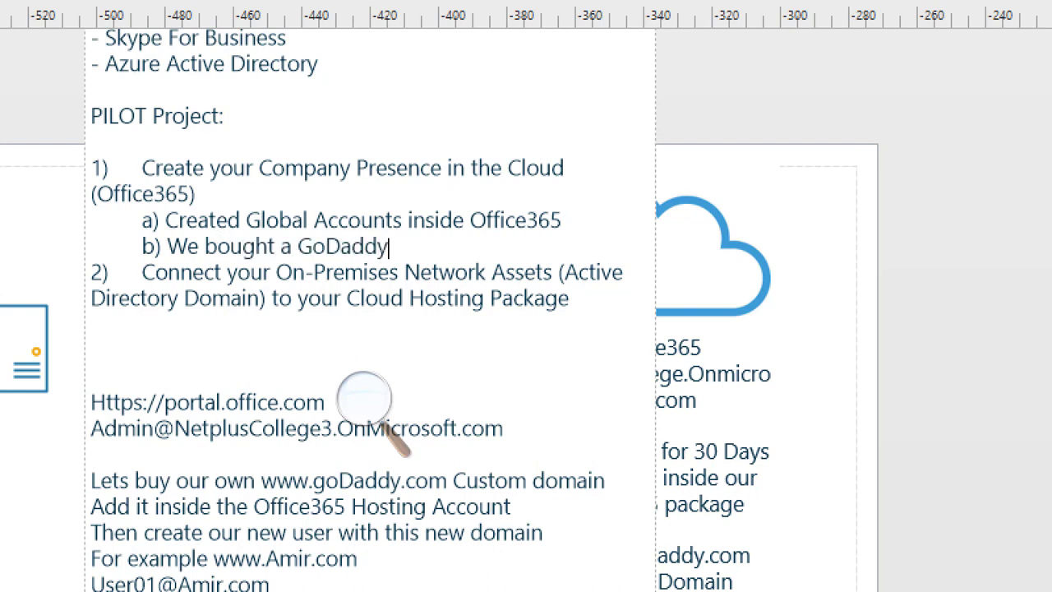
text(.com Cust)
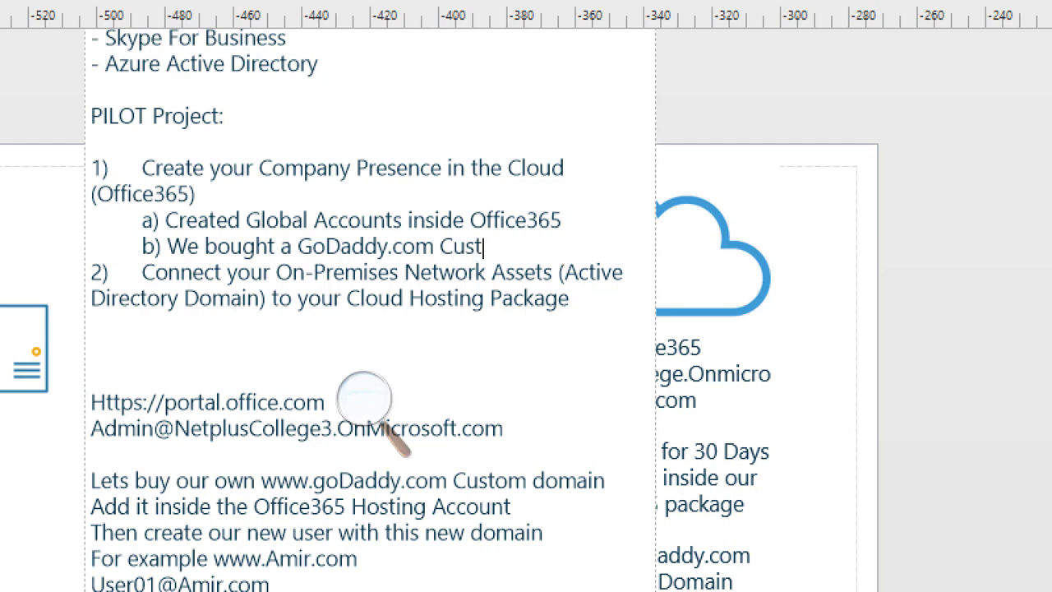
text(om Domain)
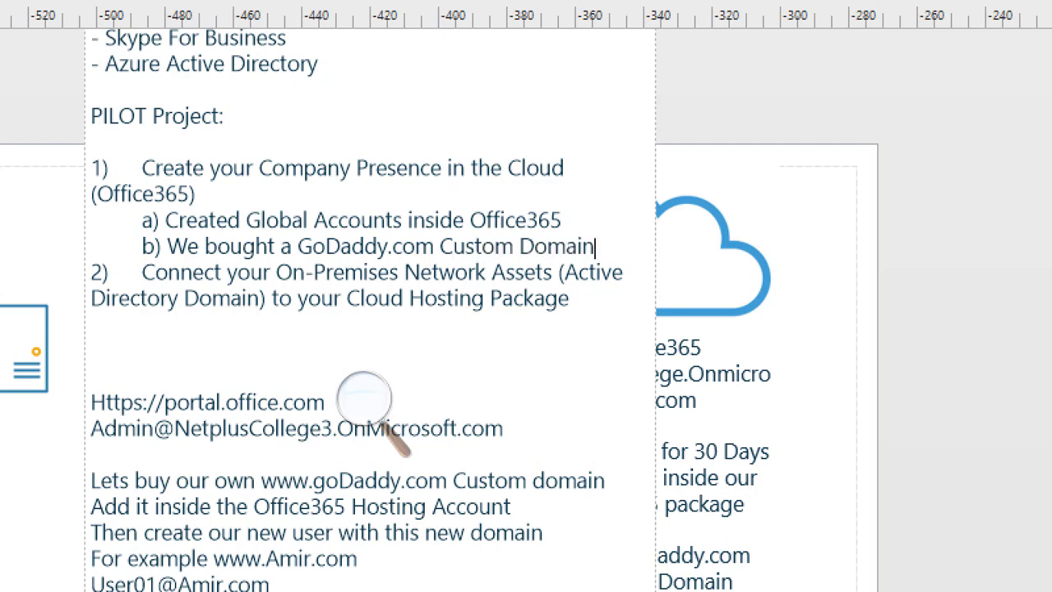
Add the indented sub-item 'c) We created office365 based user accounts with all the licenses assigned to each account'.
key(Return)
key(Tab)
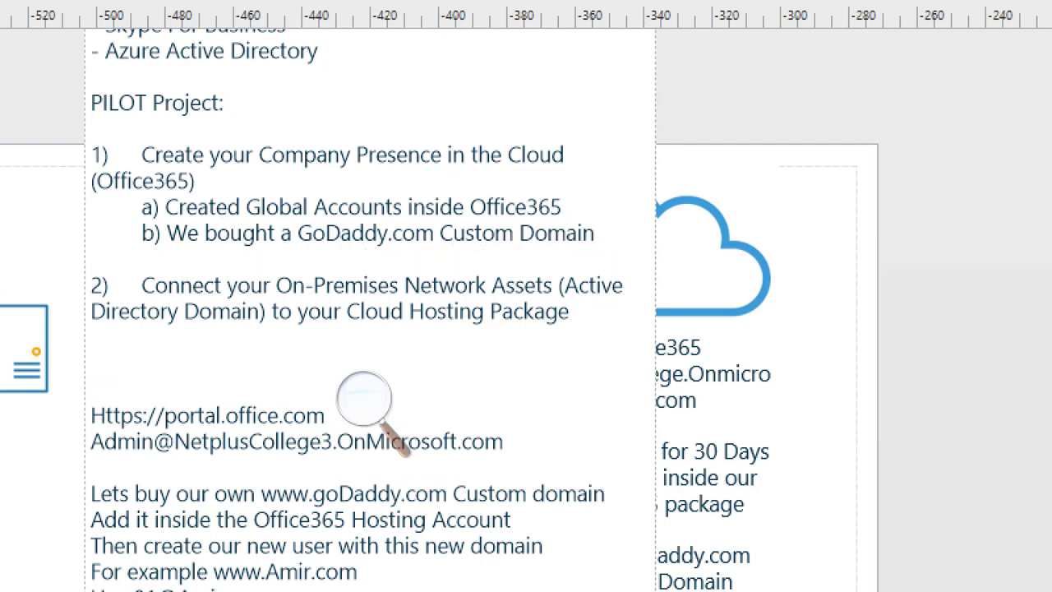
text(c) We cre)
text(ed ou)
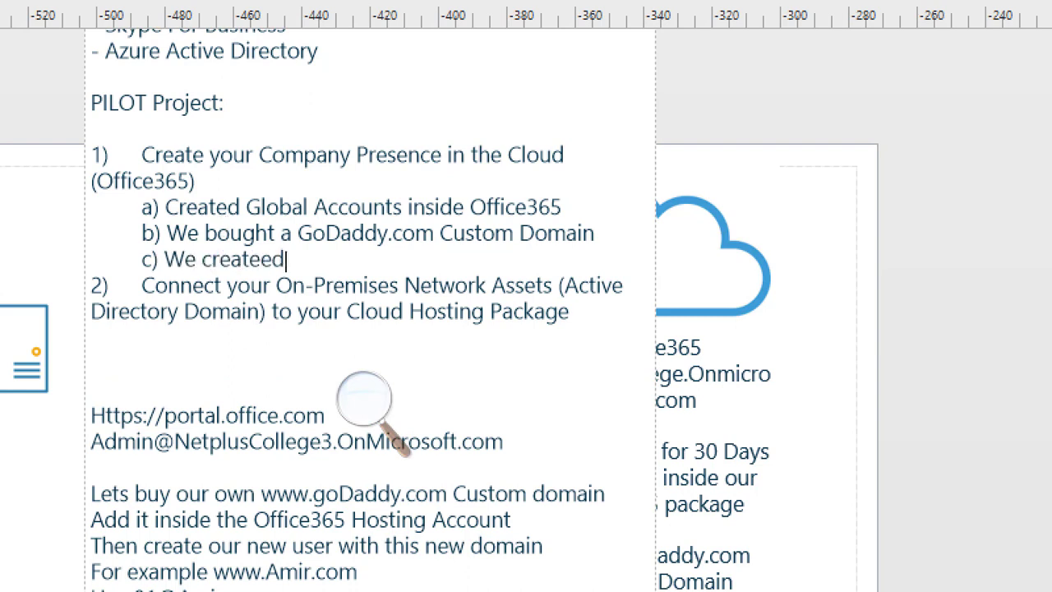
key(BackSpace)
key(BackSpace)
key(BackSpace)
key(BackSpace)
key(BackSpace)
text(d office365 based )
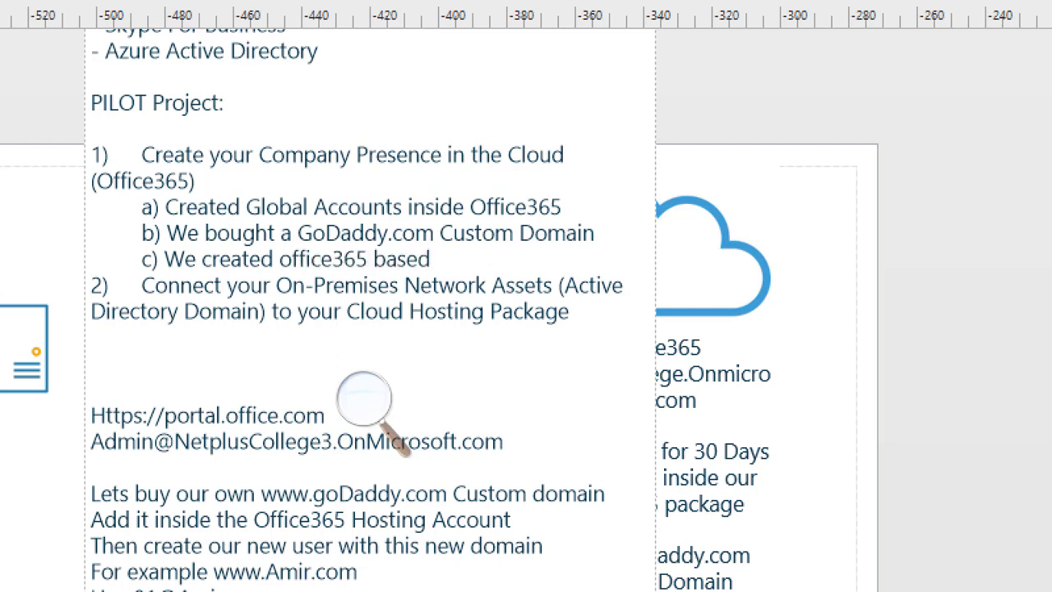
text(user accounts)
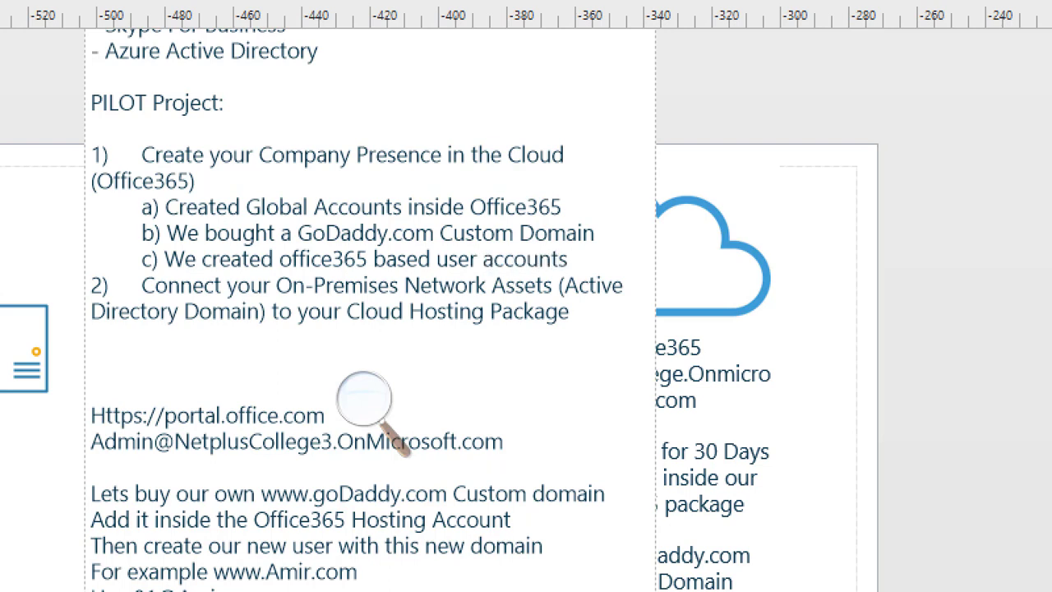
text( with all the lcie)
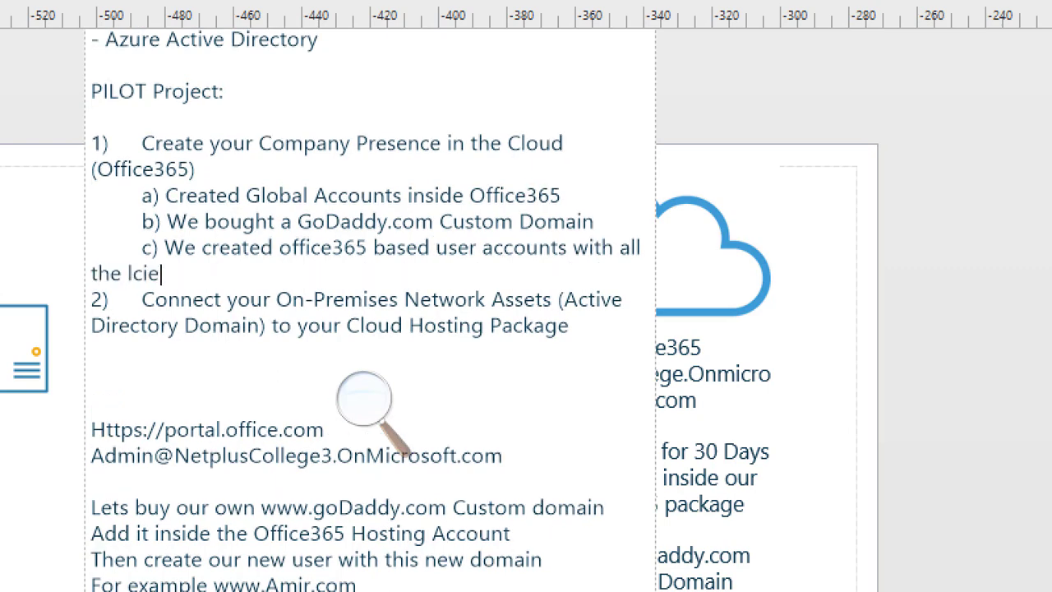
text(nses assigned to each accou)
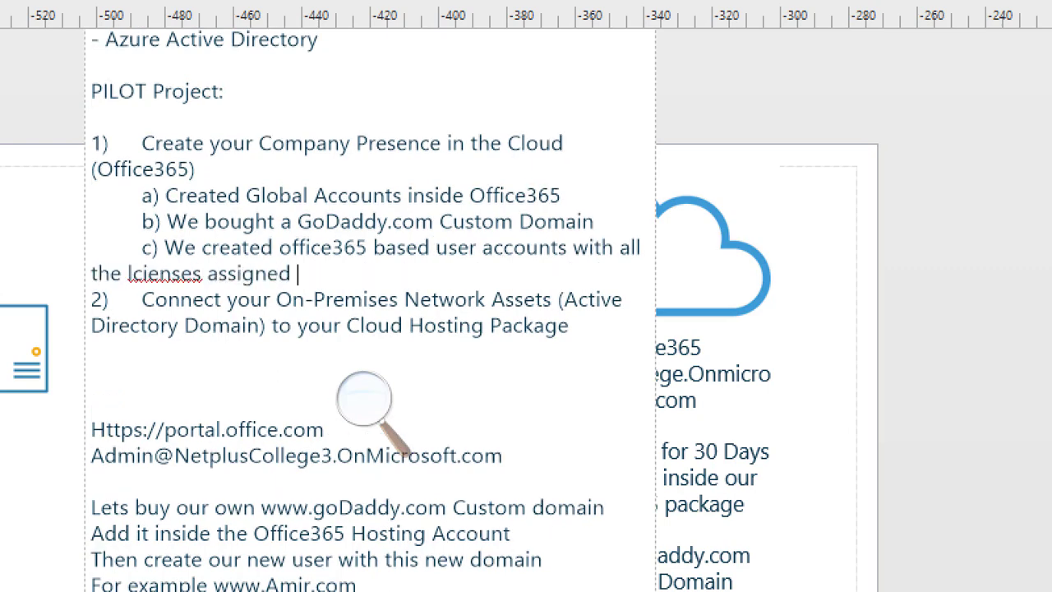
text(nt)
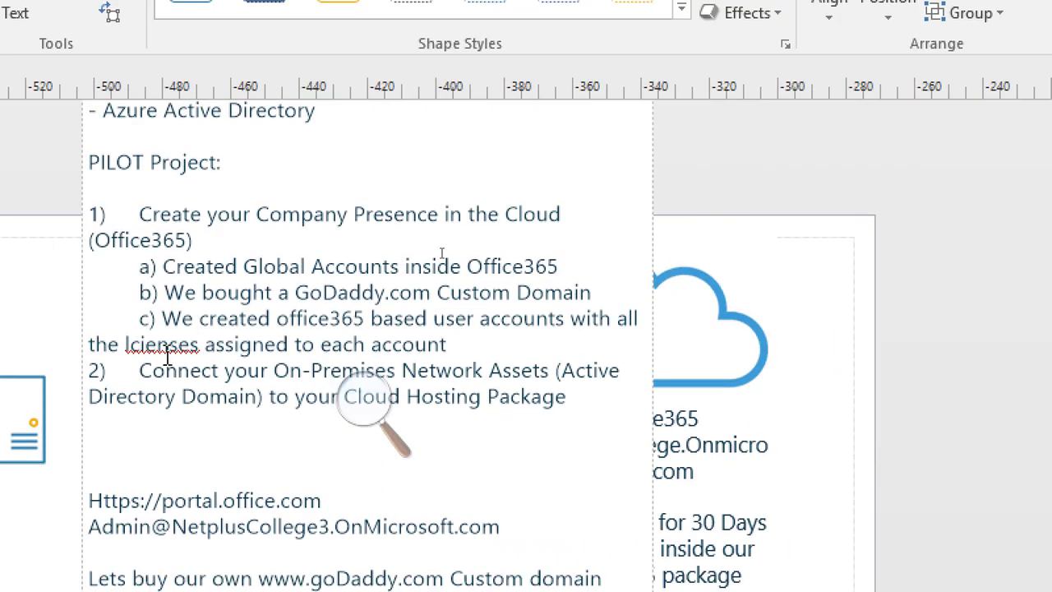
Correct the misspelled word in sub-item c to 'licenses' using the spelling suggestion.
right_click(167, 353)
click(212, 367)
click(485, 346)
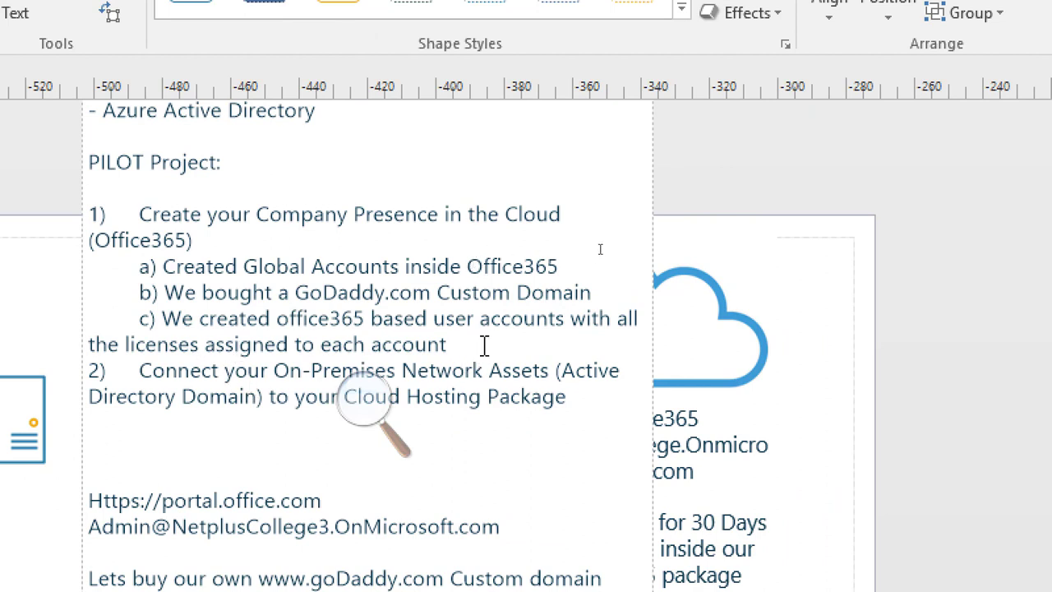
Indent the wrapped second line of sub-item c so it aligns with the sub-item text.
key(Left)
key(Left)
key(Left)
key(Left)
key(Left)
key(Left)
key(Left)
key(Left)
key(Left)
key(Left)
key(Left)
key(Left)
key(Left)
key(Left)
key(Left)
key(Left)
key(Left)
key(Left)
key(Left)
key(Left)
key(Left)
key(Tab)
key(Tab)
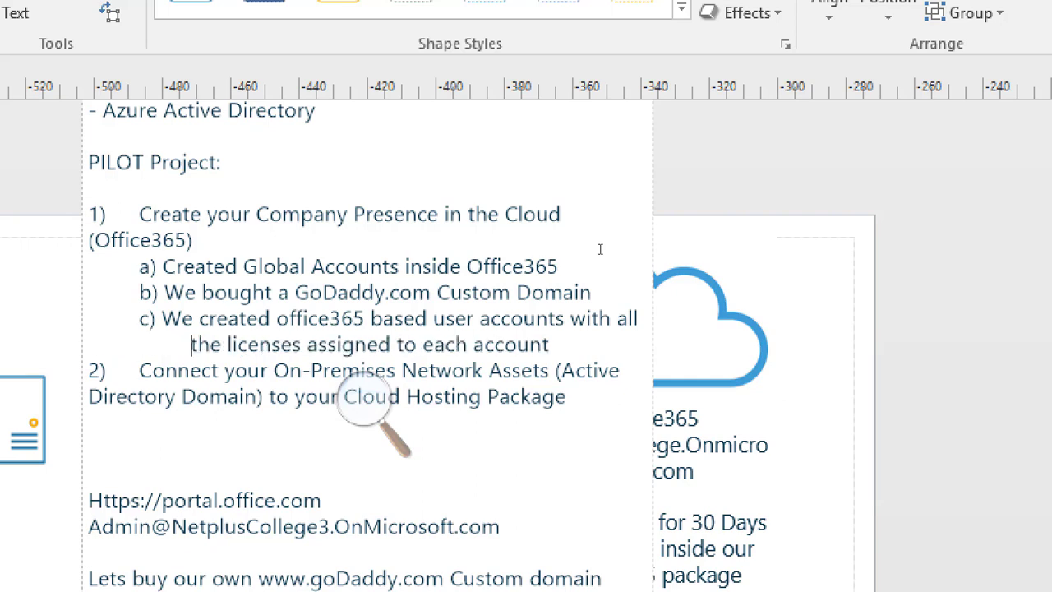
key(BackSpace)
key(BackSpace)
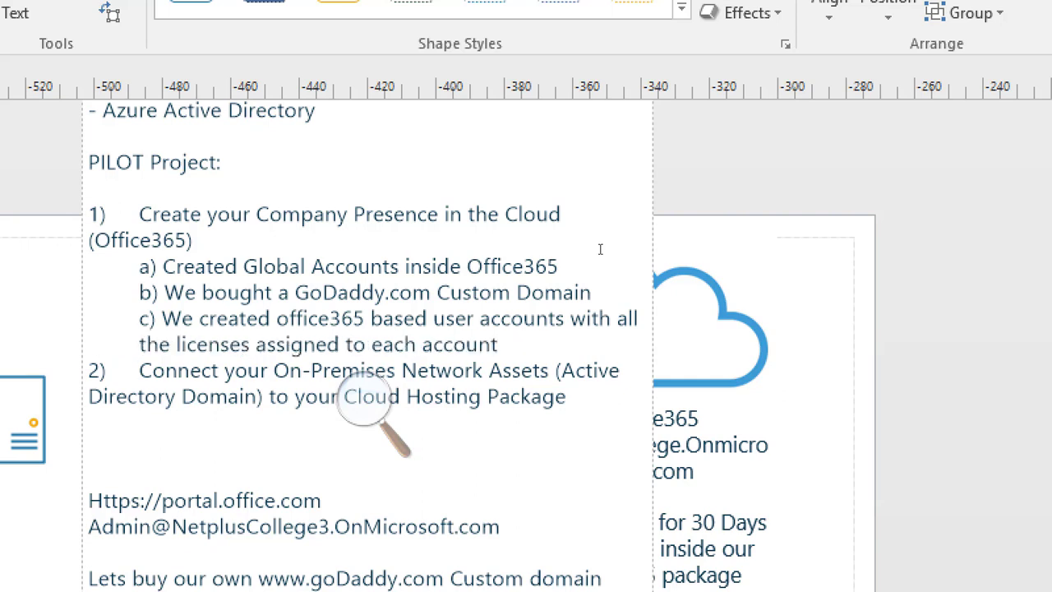
key(Right)
key(Right)
key(Right)
key(Right)
key(Right)
key(Right)
key(Right)
key(Right)
key(Right)
key(Right)
key(Right)
key(Right)
key(Right)
key(Right)
key(Right)
key(Right)
key(Down)
key(Down)
key(Up)
key(Up)
key(Up)
key(Up)
click(498, 344)
Color the headings of pilot items 1 and 2 orange.
drag(198, 241, 141, 222)
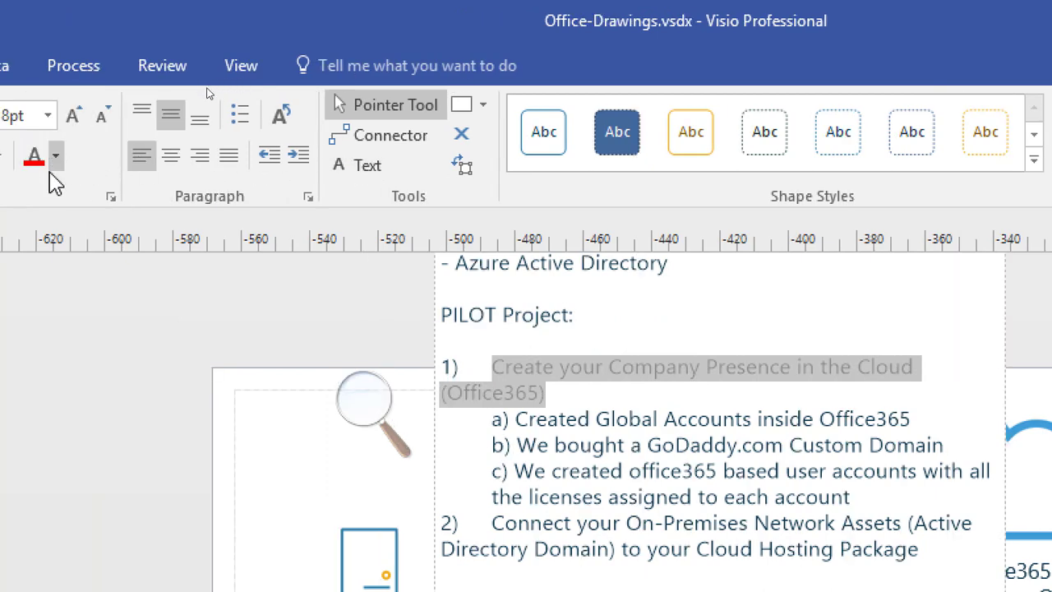
click(55, 158)
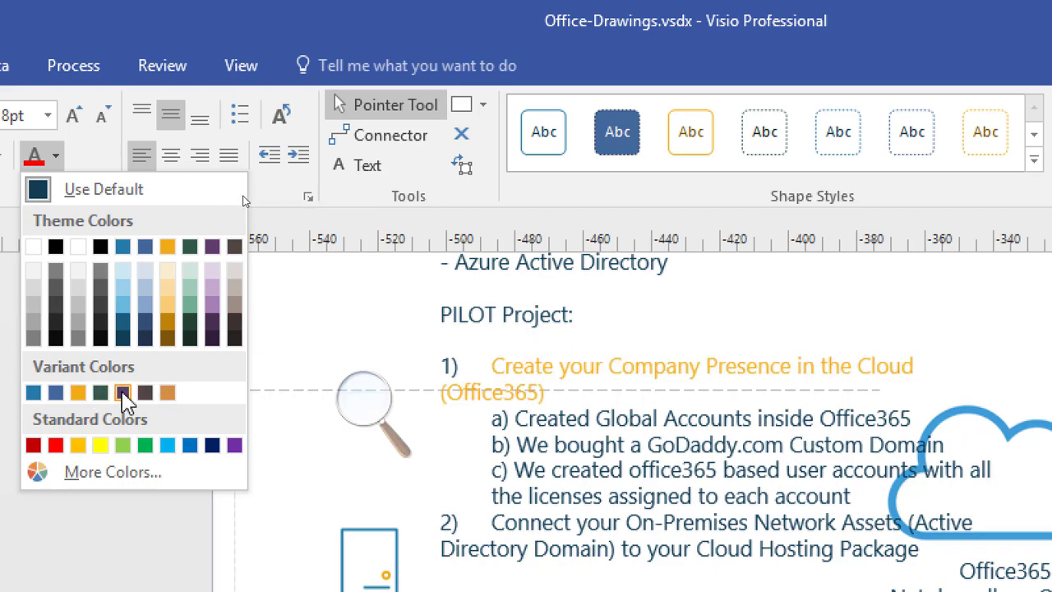
click(166, 392)
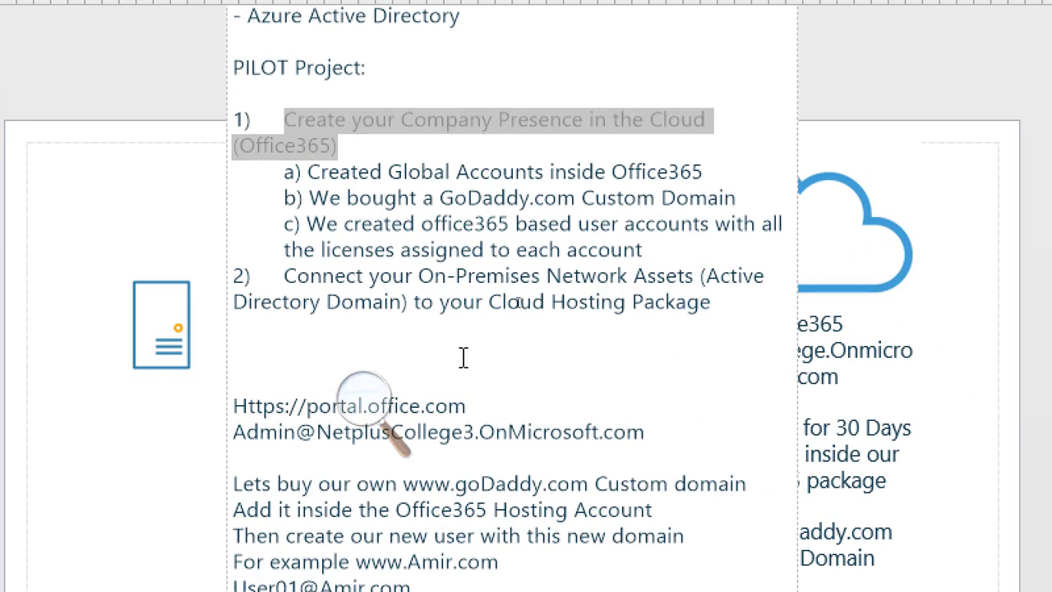
drag(737, 299, 285, 272)
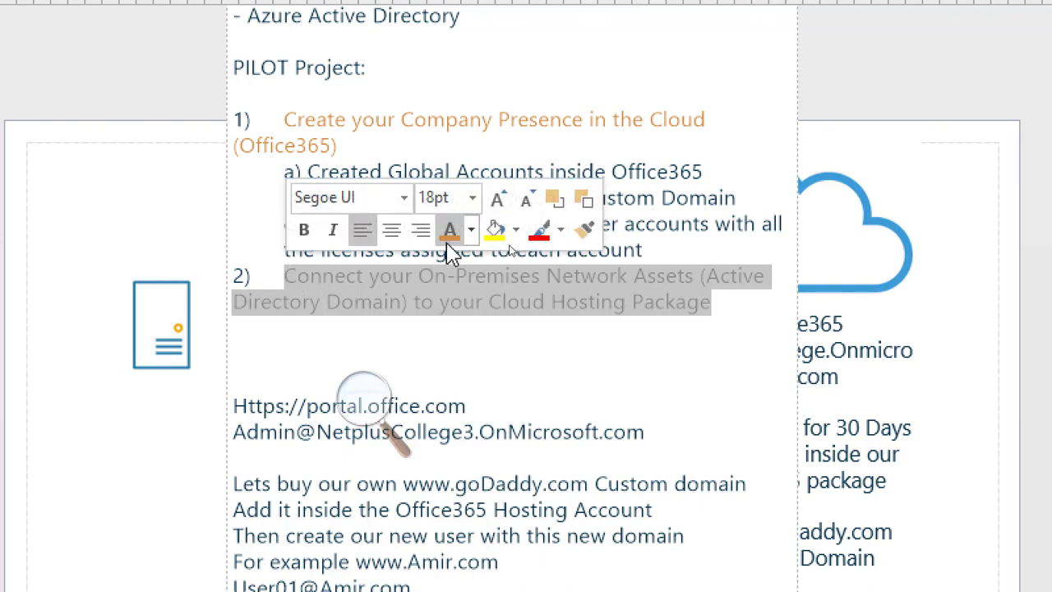
click(730, 311)
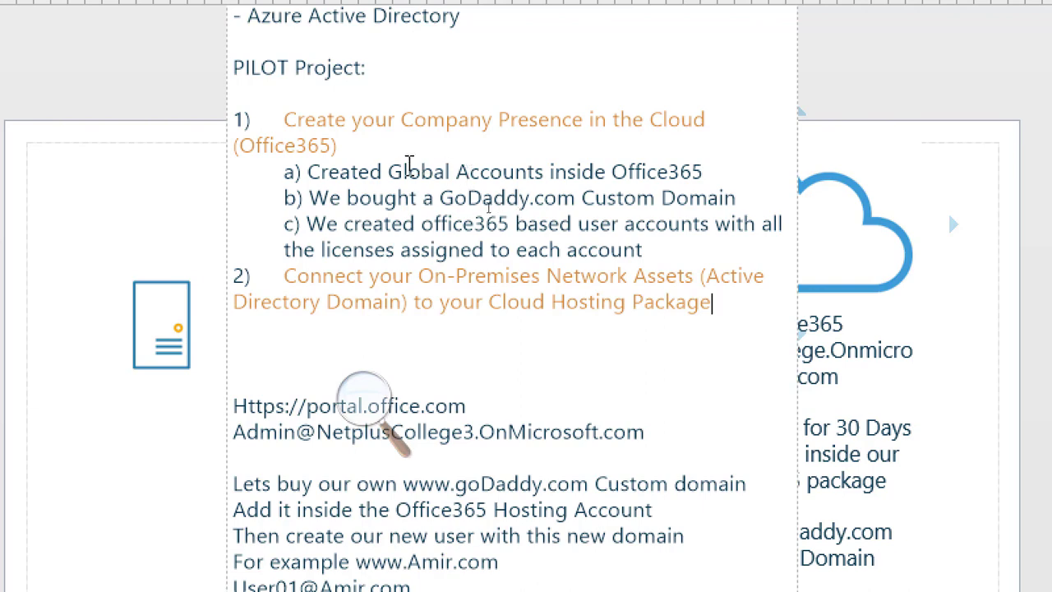
Change sub-item a to read 'Created 6 Global Accounts inside Office365'.
click(390, 172)
text(6)
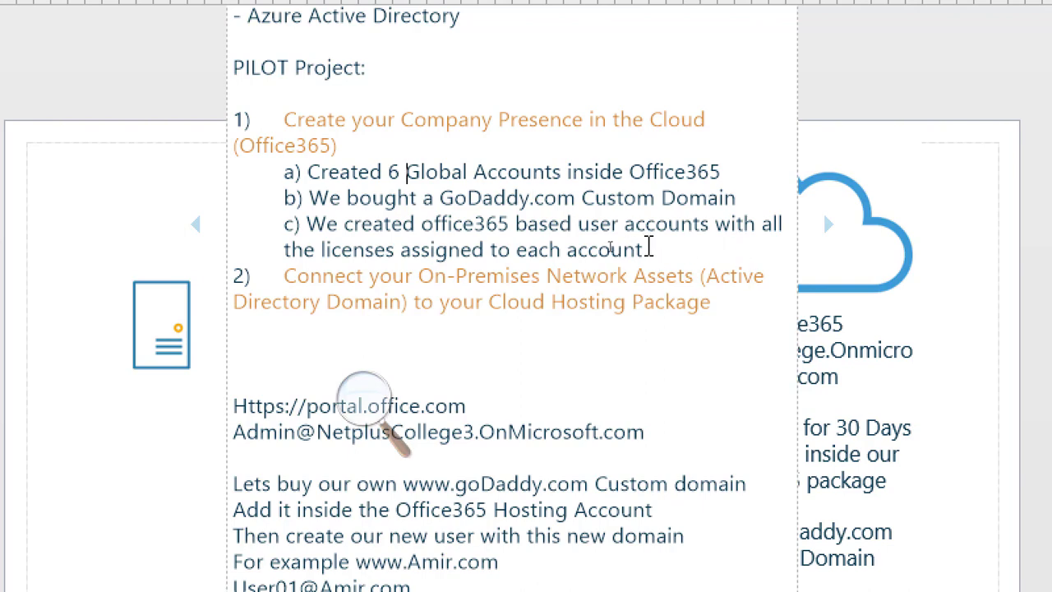
Add sub-item 'd) We will have our own Office365 E5 cloud hosting account for 30 Days' and save the drawing.
click(645, 249)
key(Return)
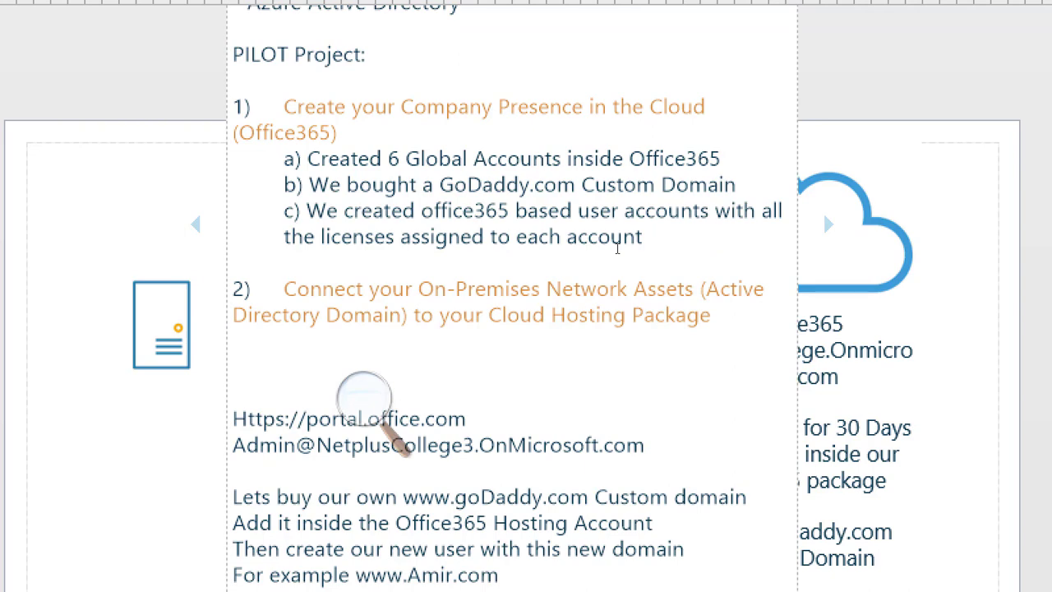
text(d) We will )
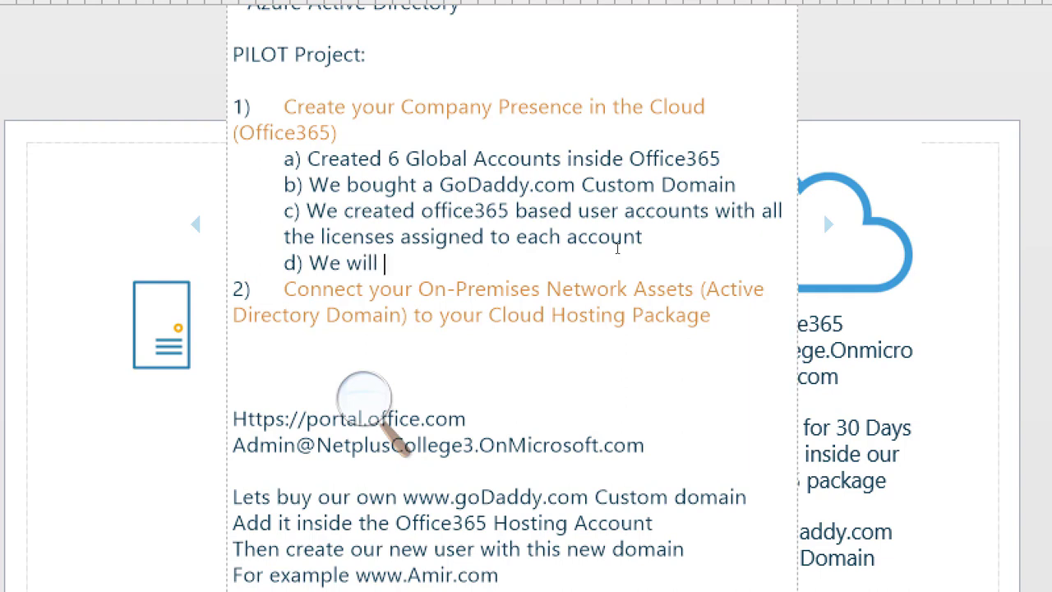
text(have our o)
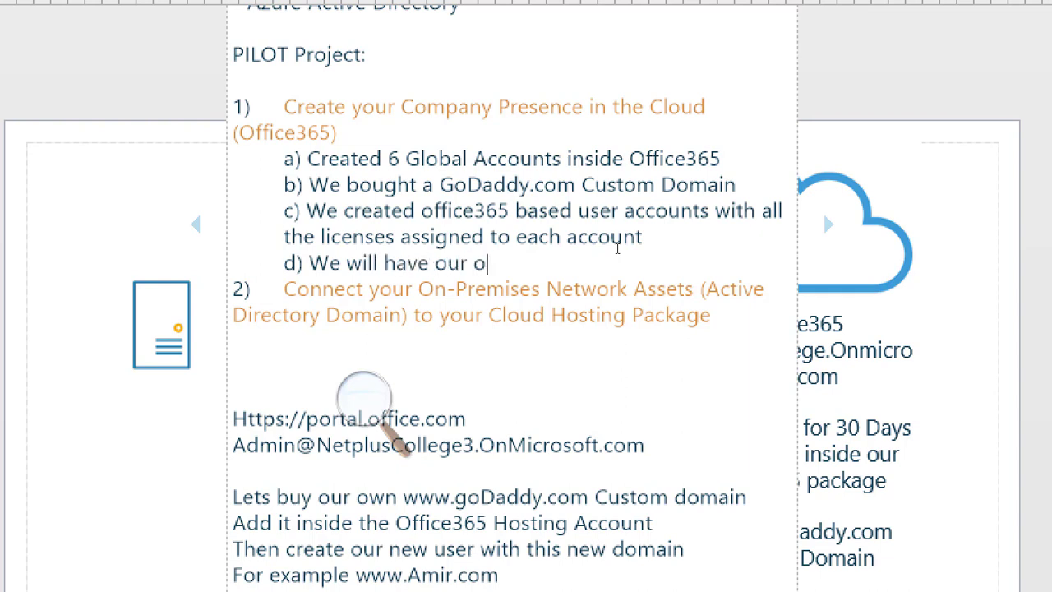
text(wn Office)
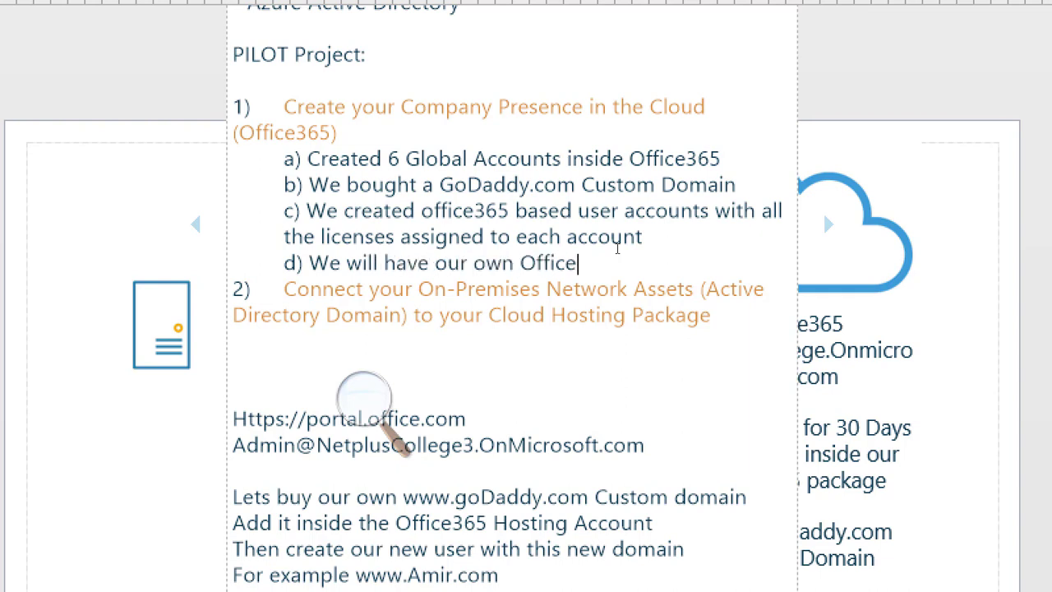
text(365 E5 )
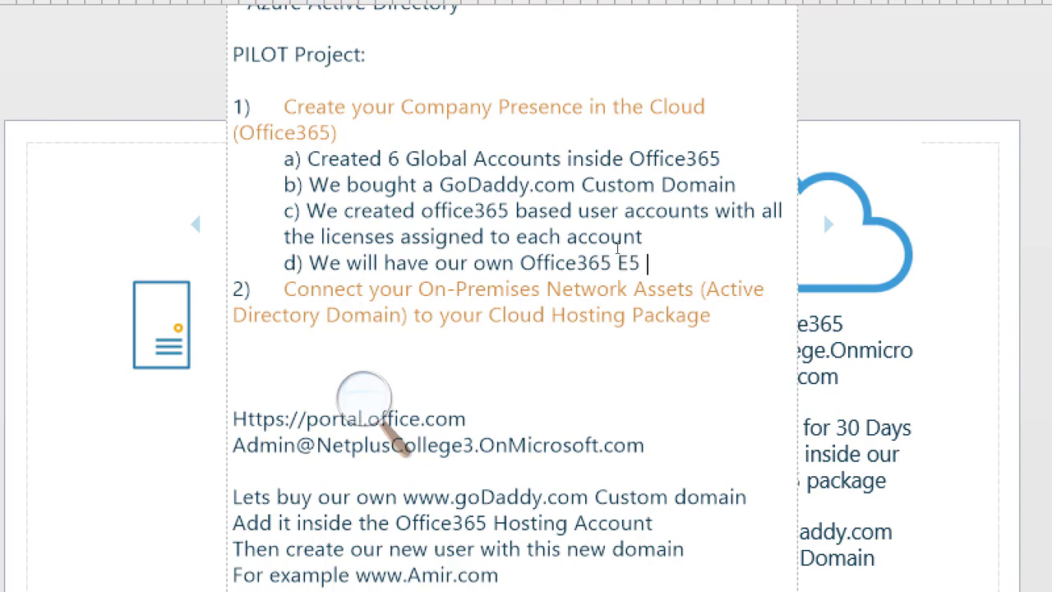
text(cloud ho)
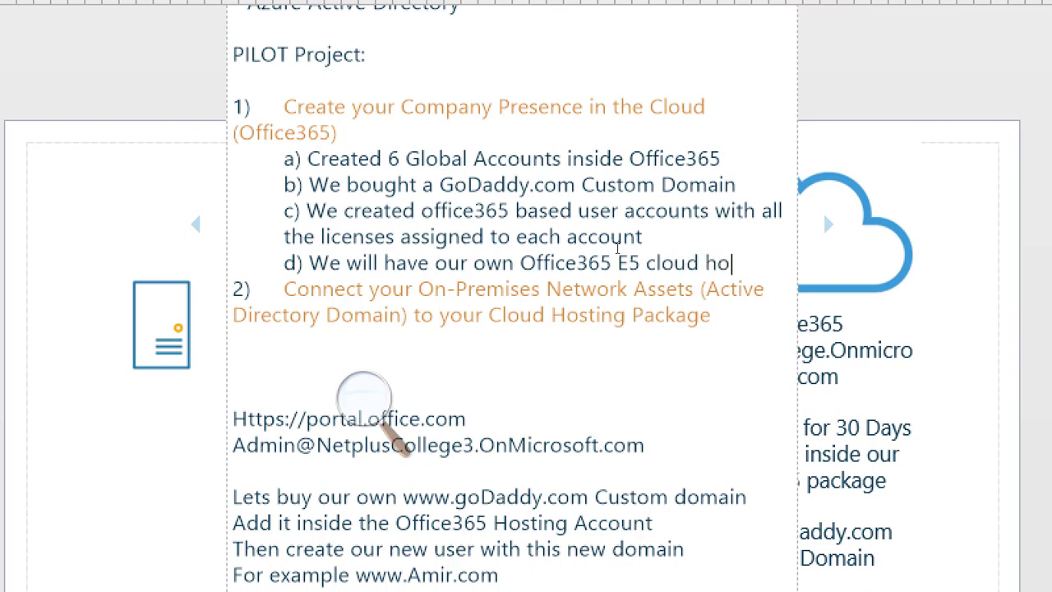
text(sting account f)
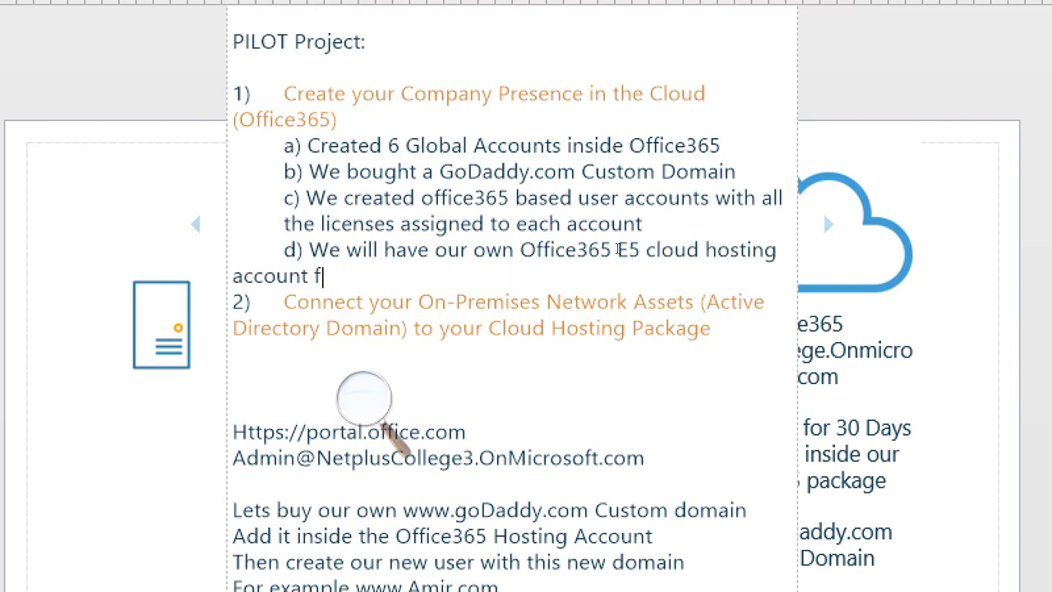
text(or 30)
drag(470, 249, 385, 272)
click(385, 272)
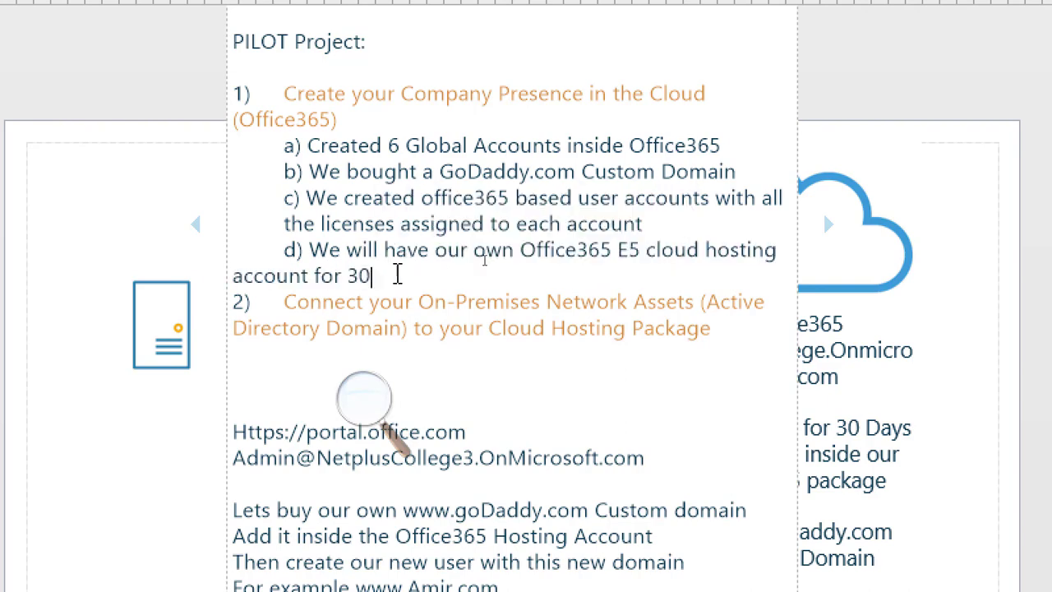
text(Days)
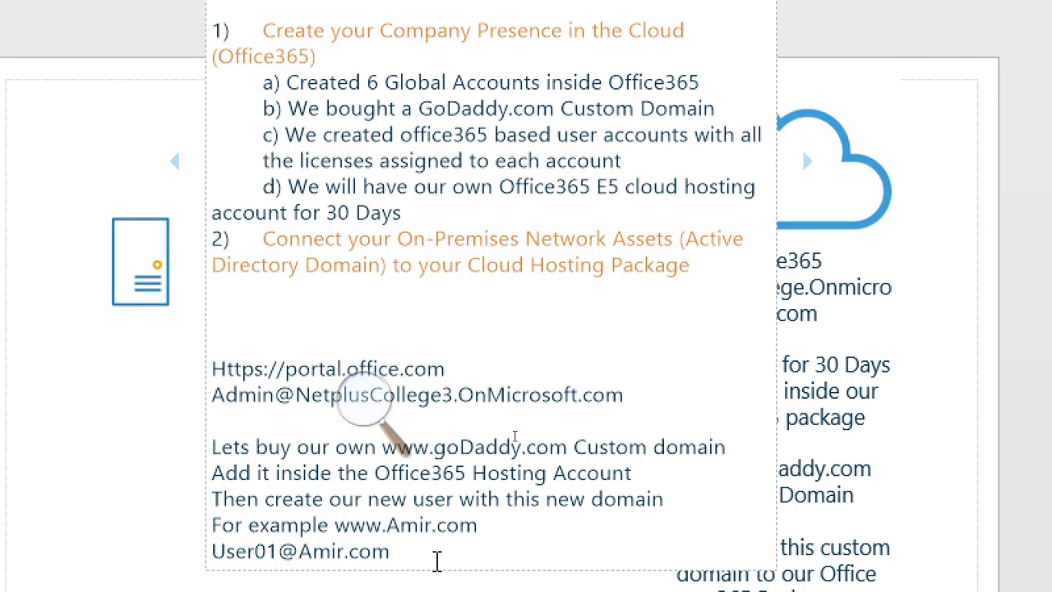
key(ctrl+s)
click(364, 401)
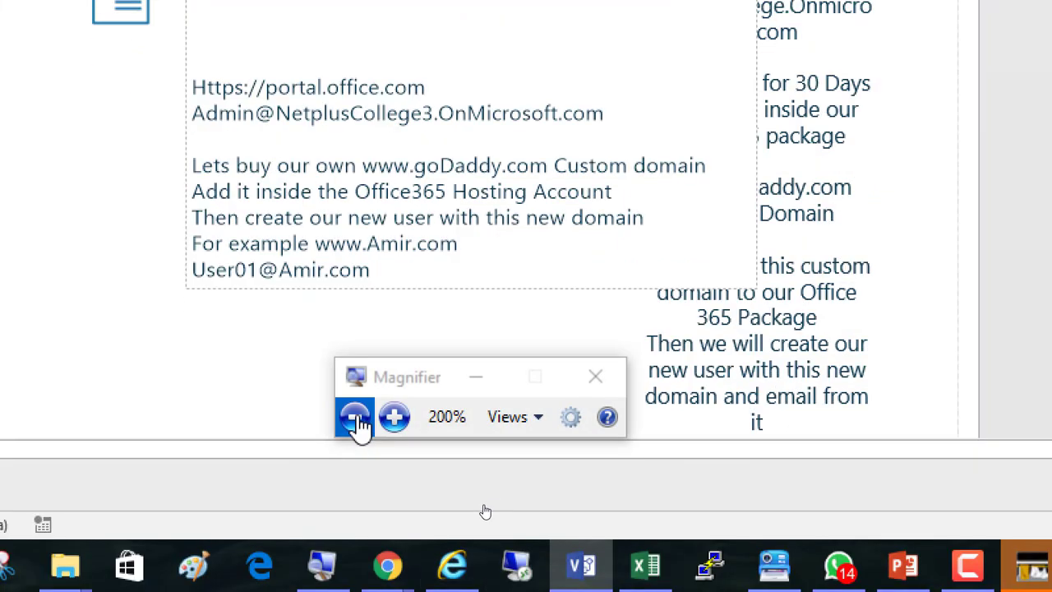
click(355, 422)
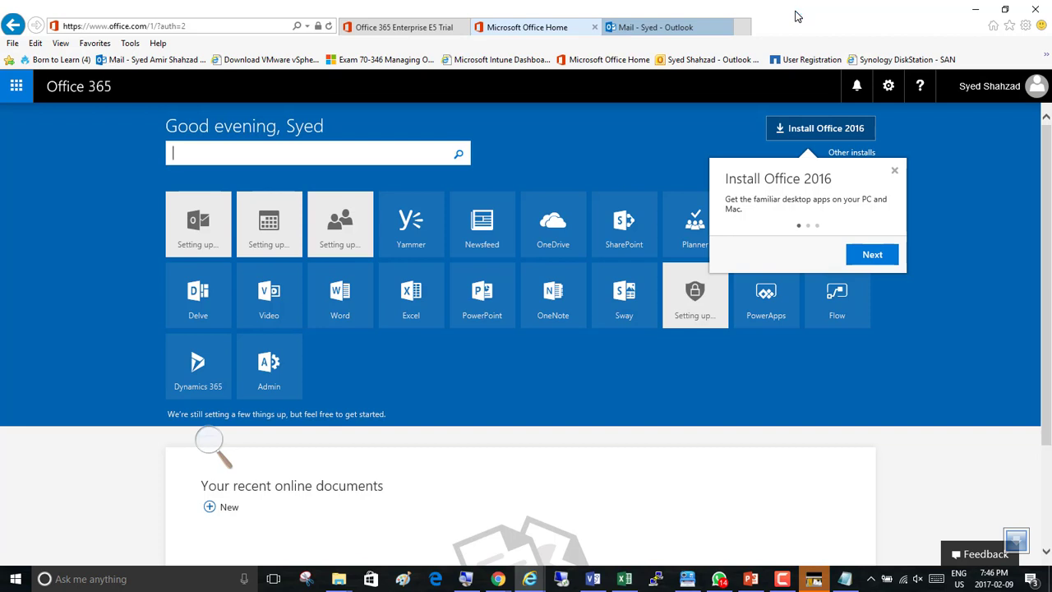
click(894, 170)
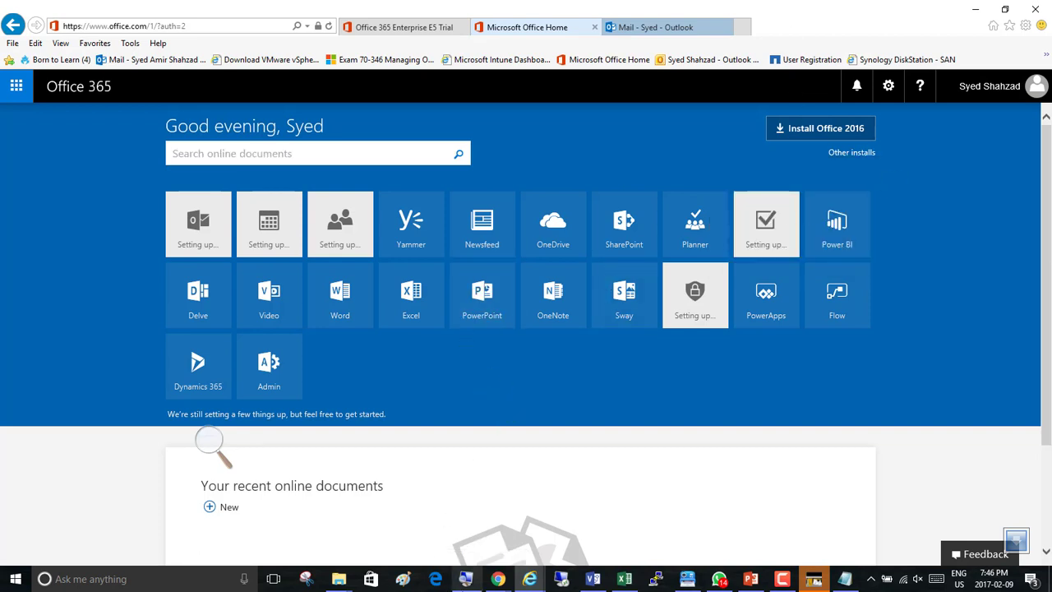
click(593, 580)
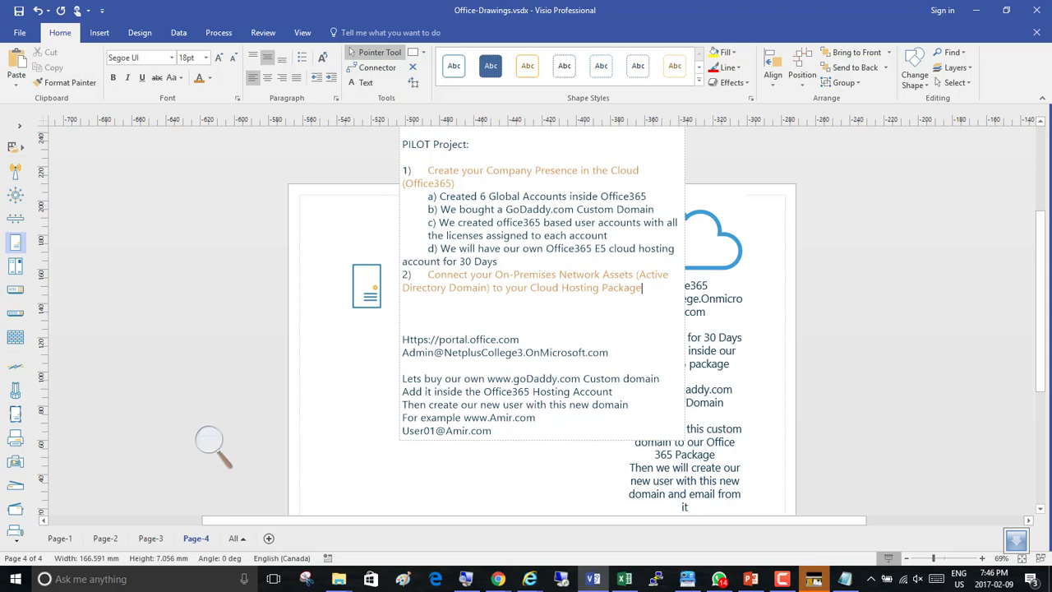
Recolor the headings of pilot items 1 and 2 dark red.
drag(646, 288, 426, 277)
double_click(457, 184)
drag(457, 184, 431, 174)
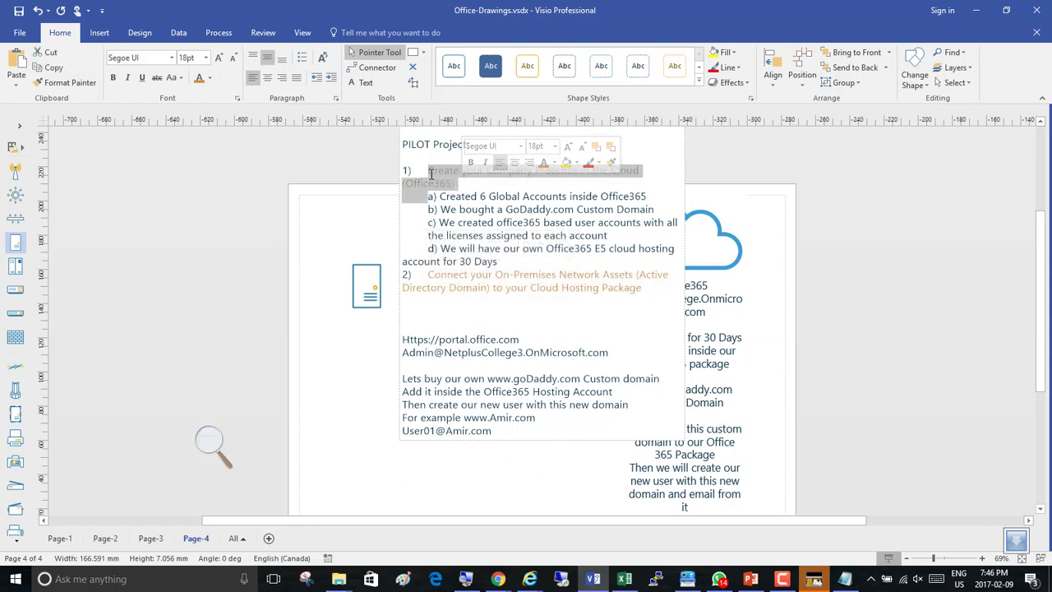
click(211, 79)
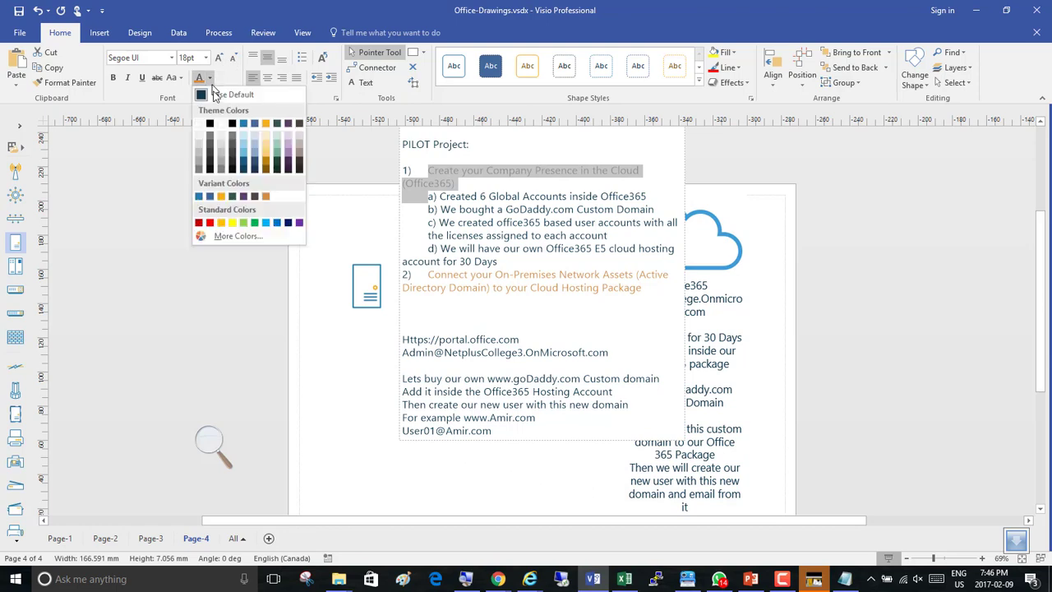
click(199, 227)
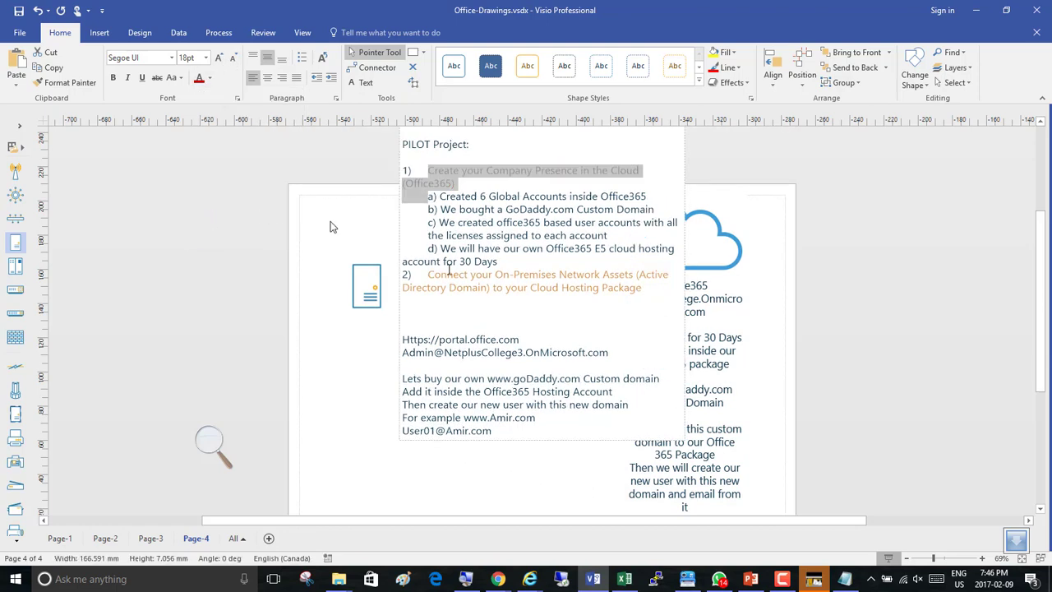
drag(650, 292, 429, 274)
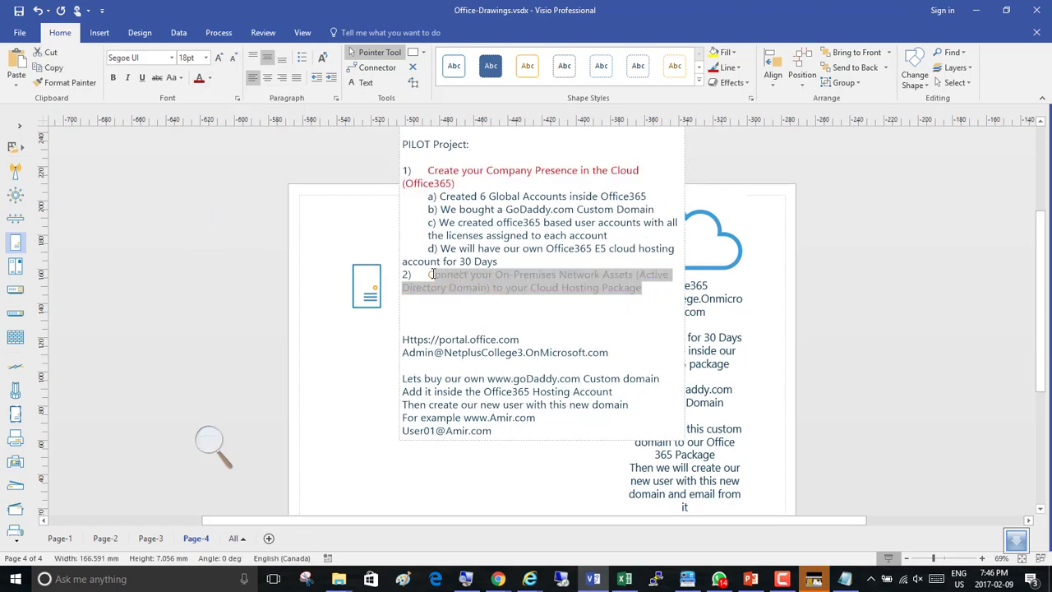
click(198, 80)
click(650, 293)
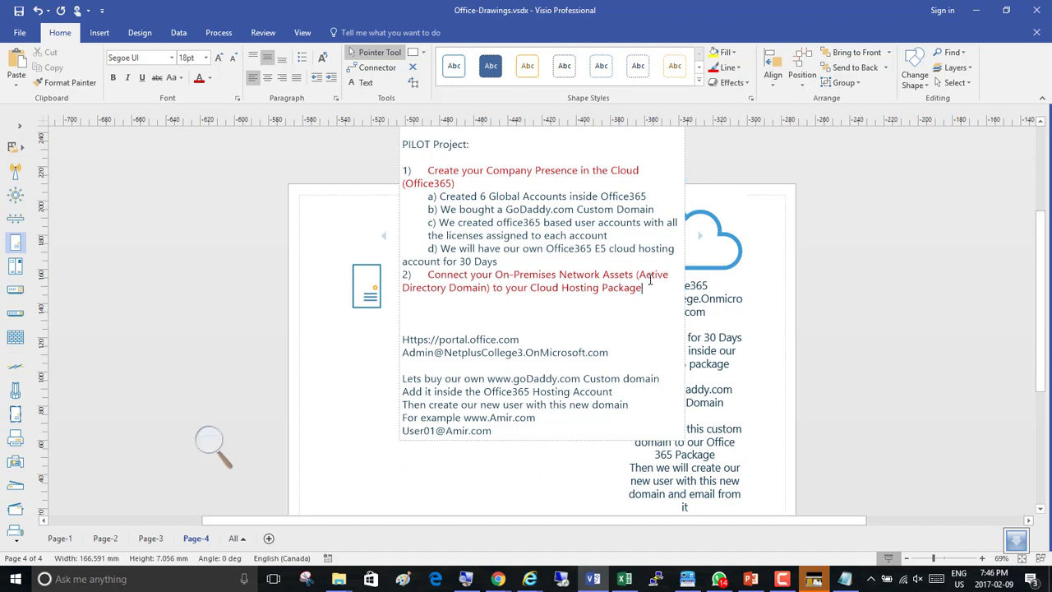
Move the notes text box further left on the page.
click(771, 295)
drag(478, 218, 136, 219)
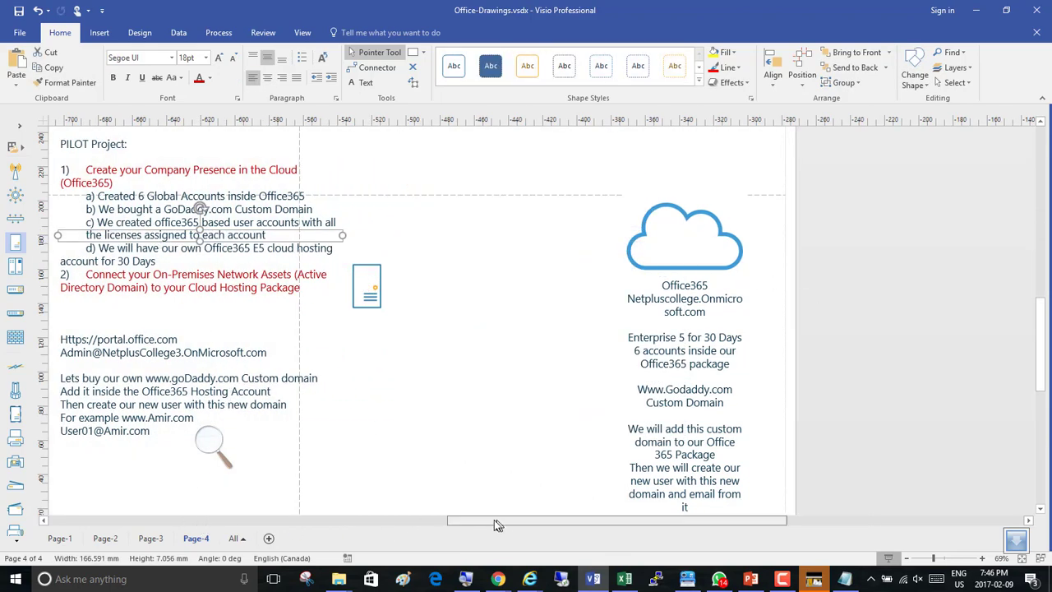
drag(497, 524, 404, 519)
click(704, 324)
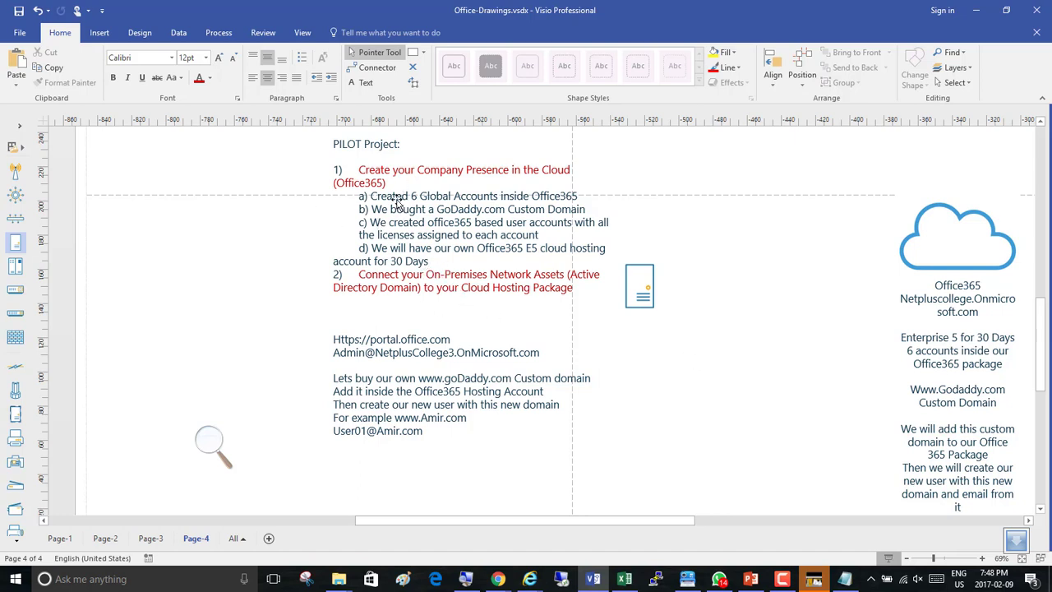
Shift the notes text box further left and widen it so the pilot list lines run longer.
drag(394, 200, 329, 200)
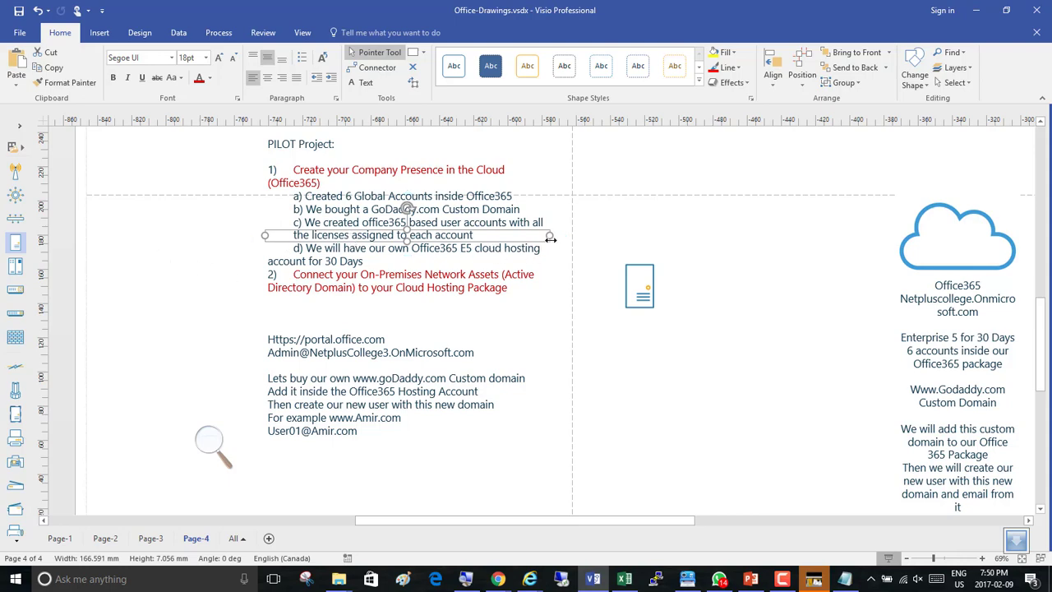
drag(556, 236, 666, 236)
Select the pilot project items 1 and 2 with their sub-items and increase their font size.
double_click(369, 230)
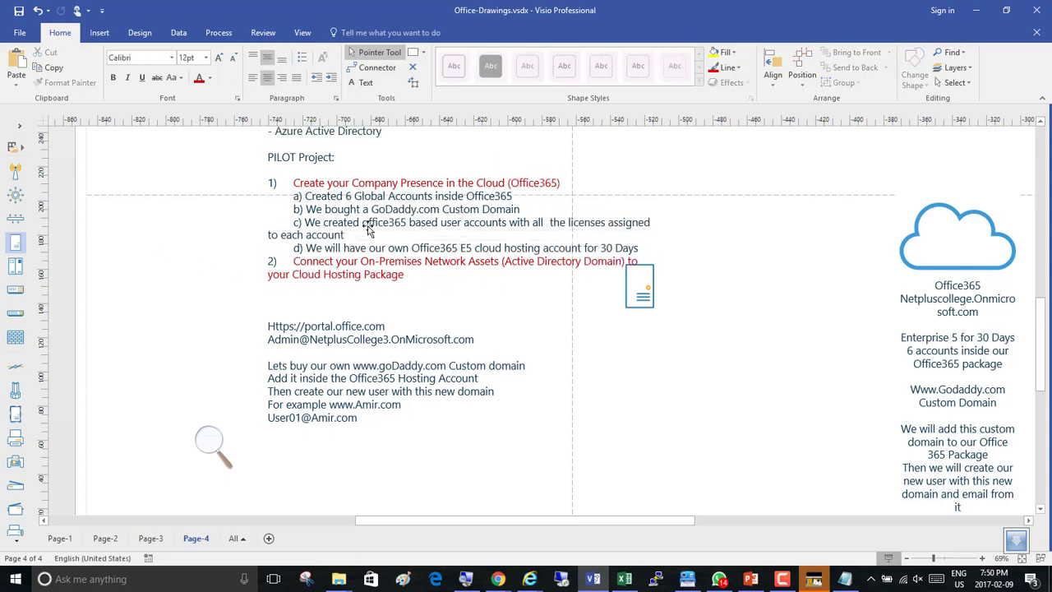
click(374, 232)
drag(406, 275, 292, 184)
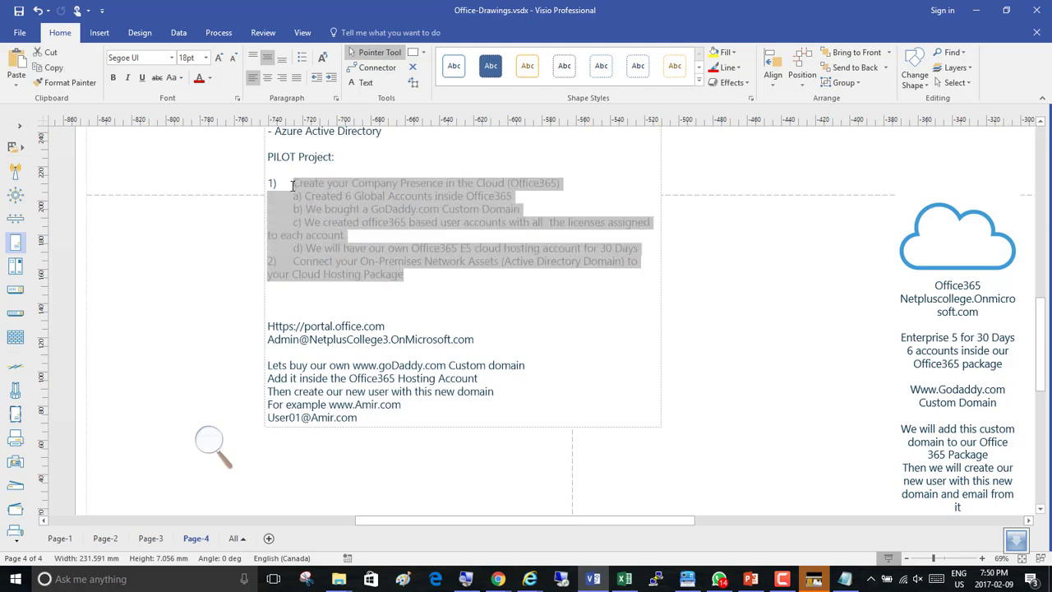
click(219, 59)
click(715, 245)
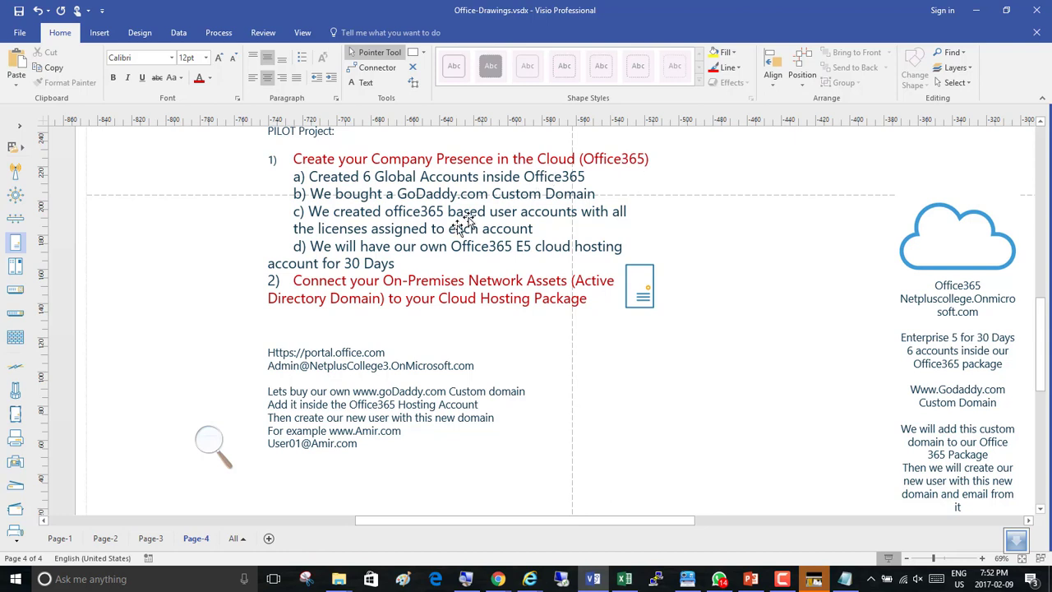
Switch to the browser showing the Office 365 portal and sign out of the current account.
click(369, 191)
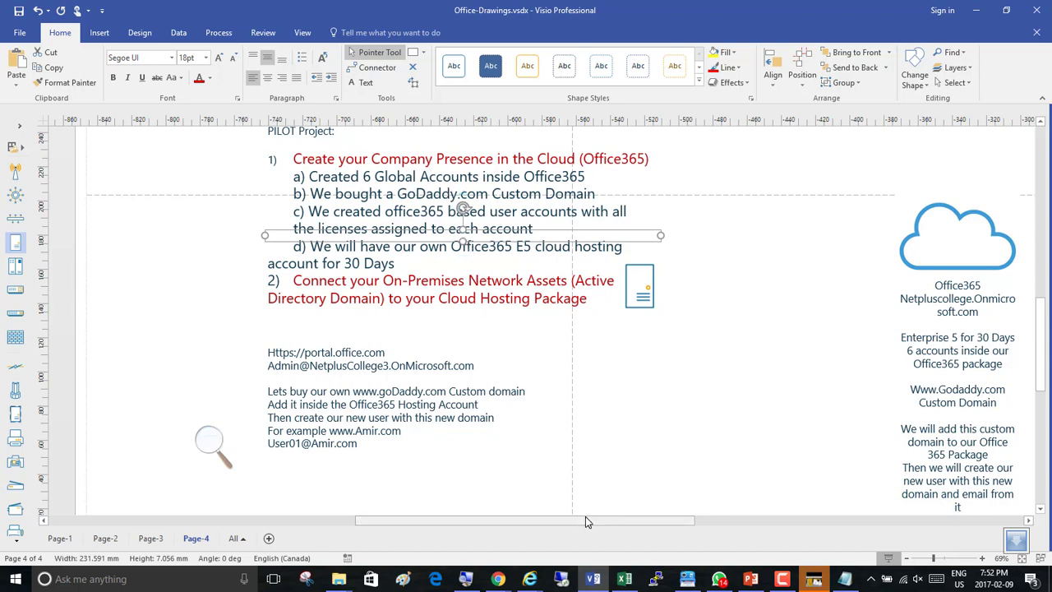
click(530, 578)
click(496, 525)
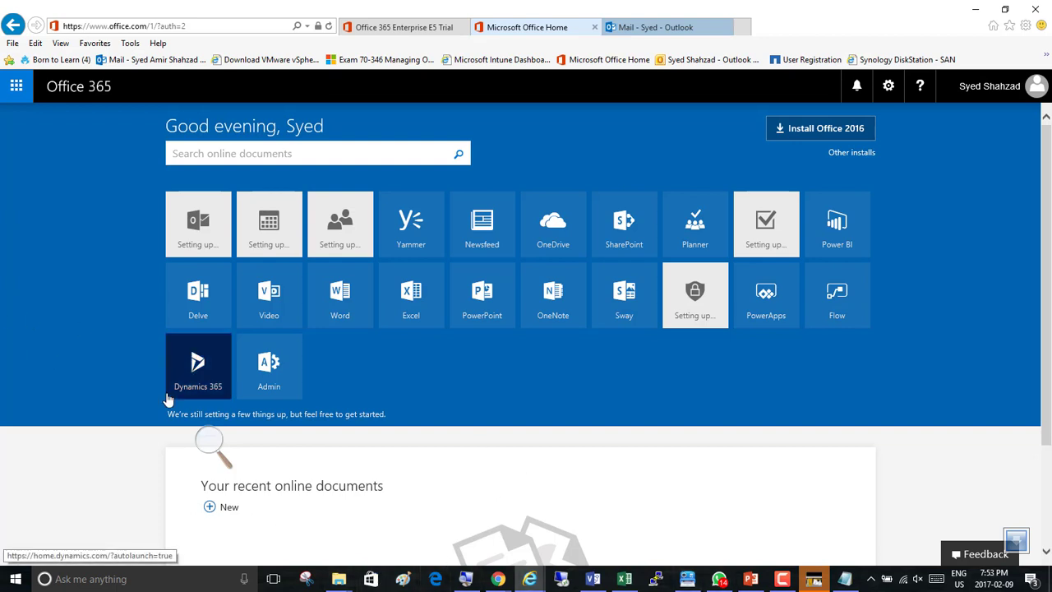
click(1037, 89)
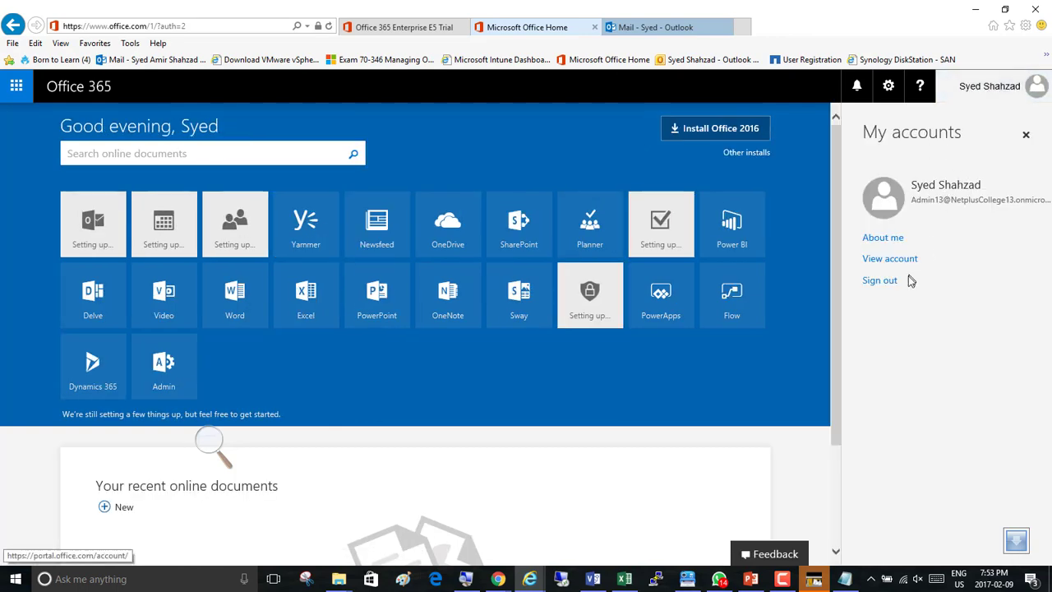
click(881, 280)
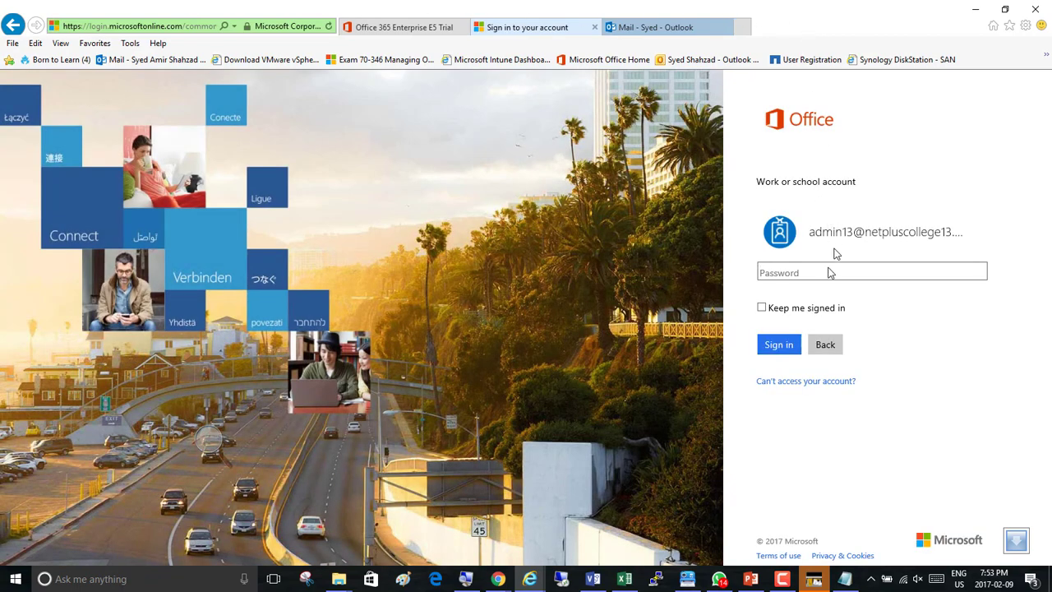
click(832, 352)
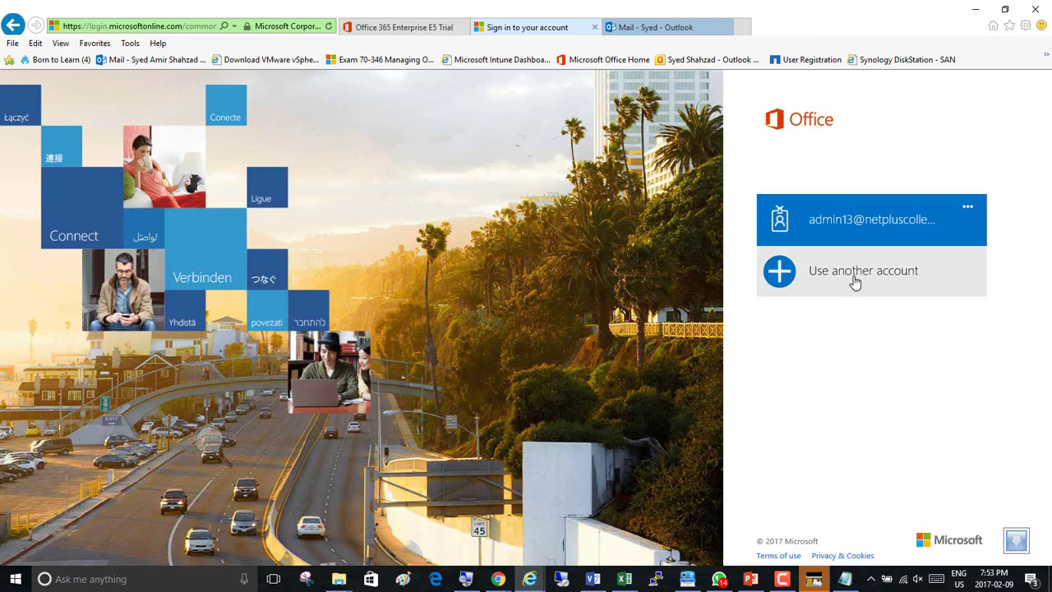
click(855, 282)
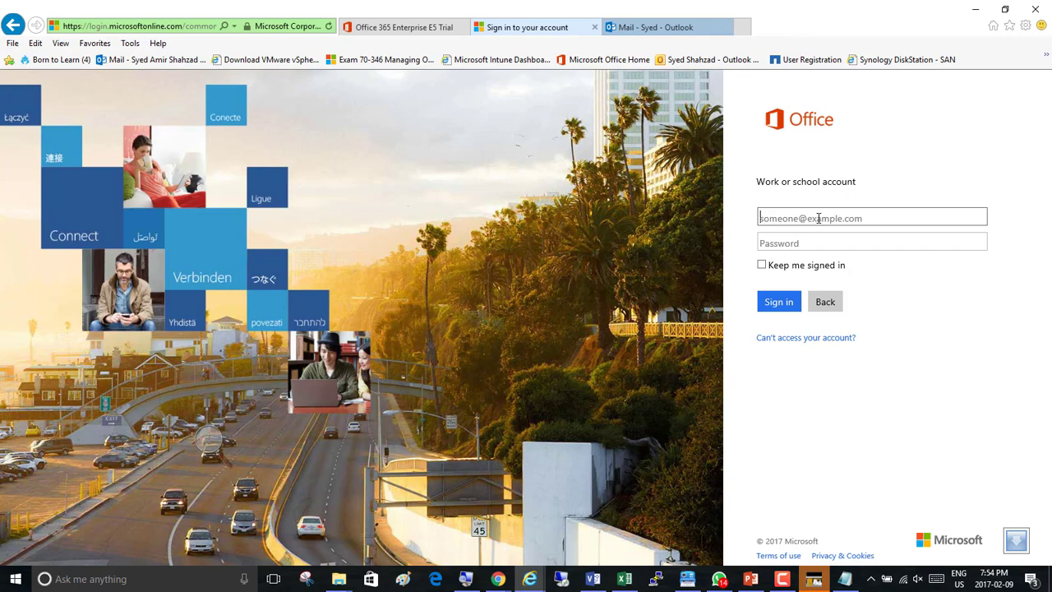
click(864, 218)
click(820, 303)
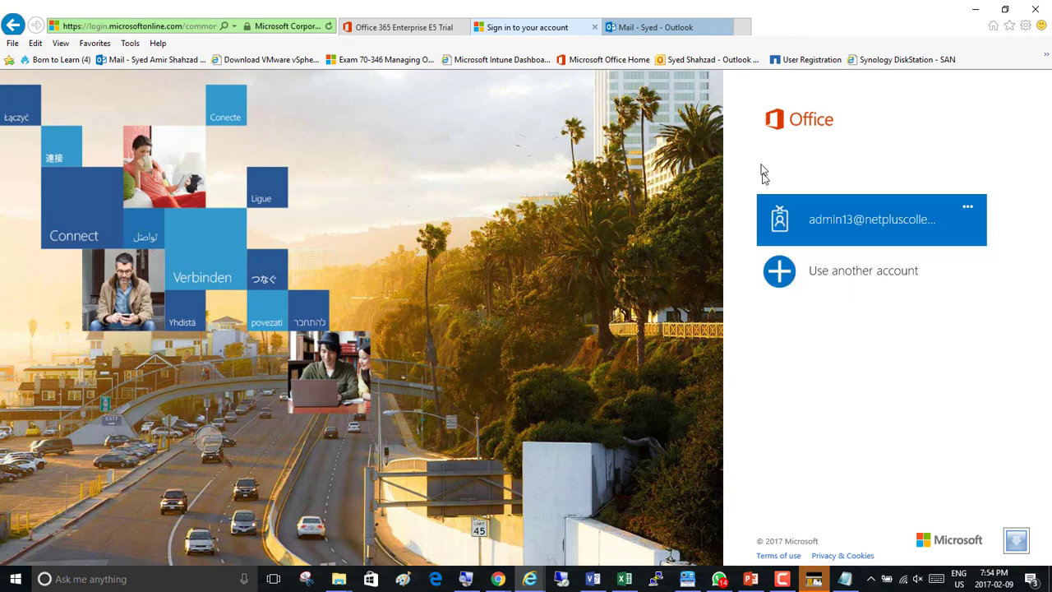
Sign in with another work account, entering the admin e-mail address and its password.
click(834, 276)
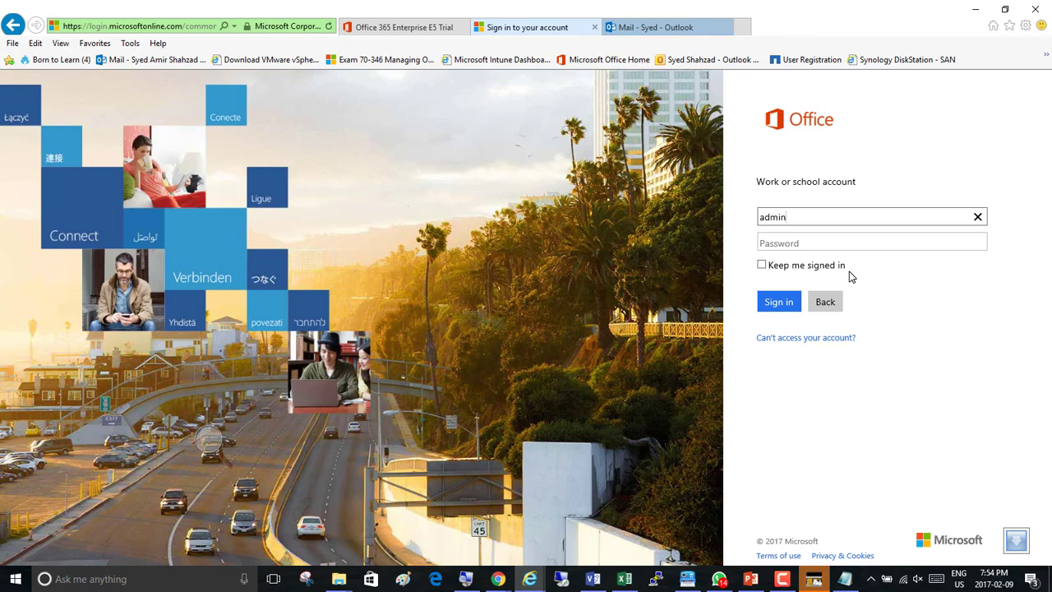
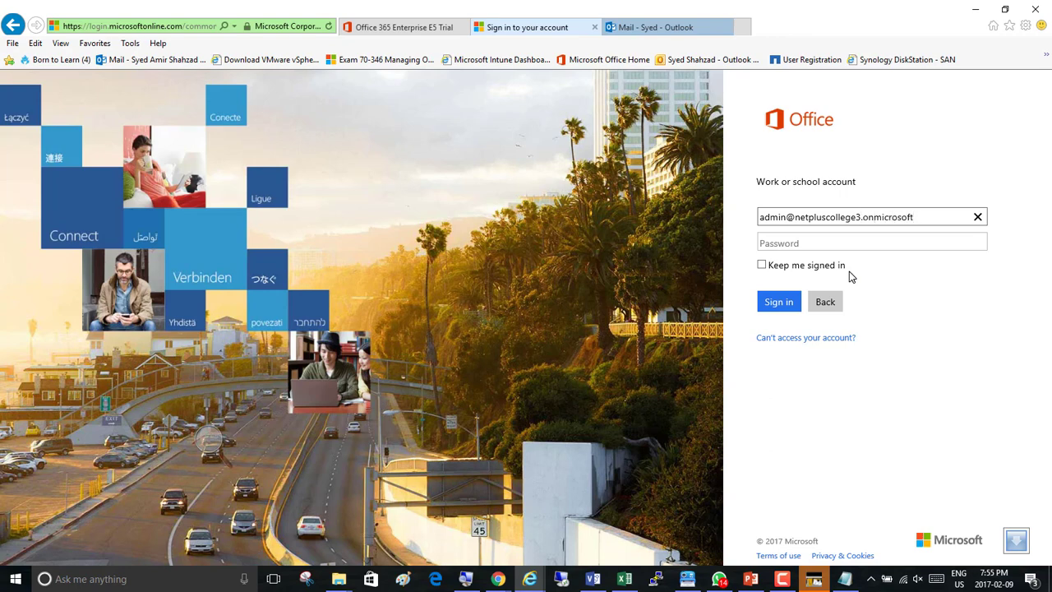
key(Tab)
text(•••••••••)
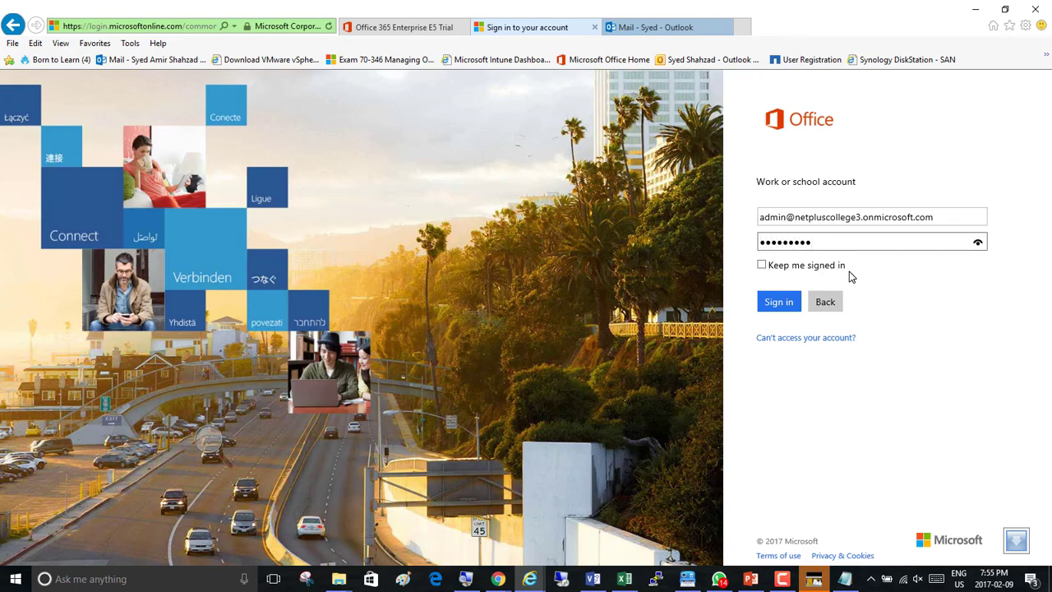
key(Return)
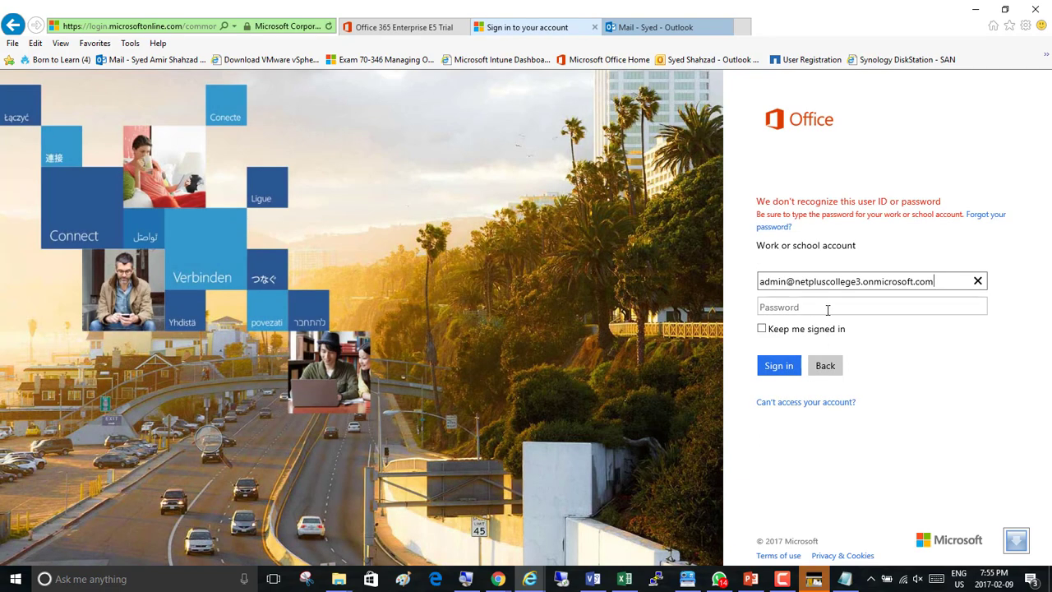
Try signing in again after changing the domain number in the user ID and re-entering the password.
click(857, 282)
key(Delete)
text(2)
key(Tab)
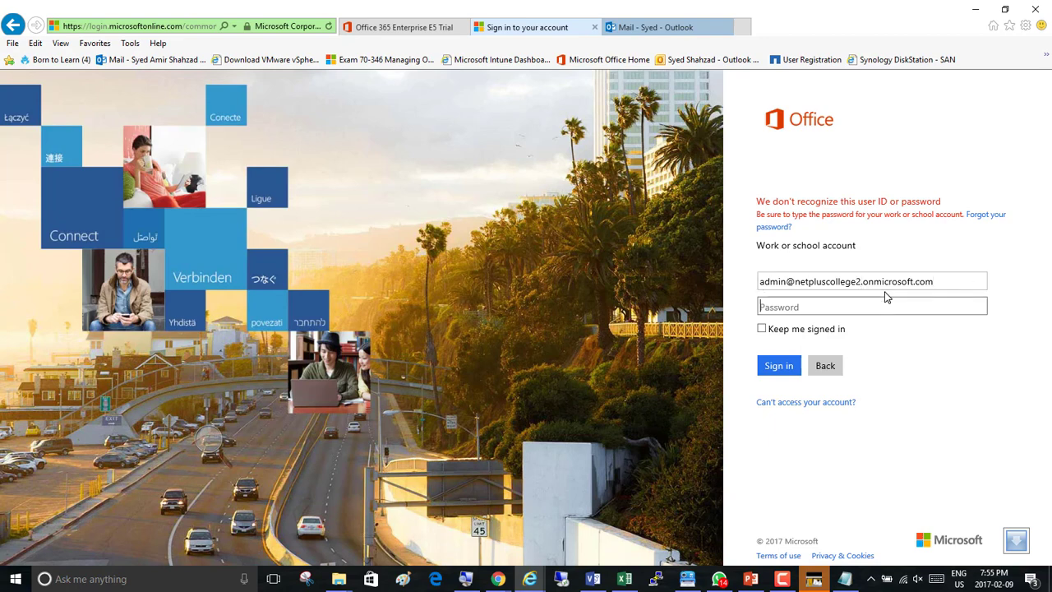
text(•••••••••)
key(Return)
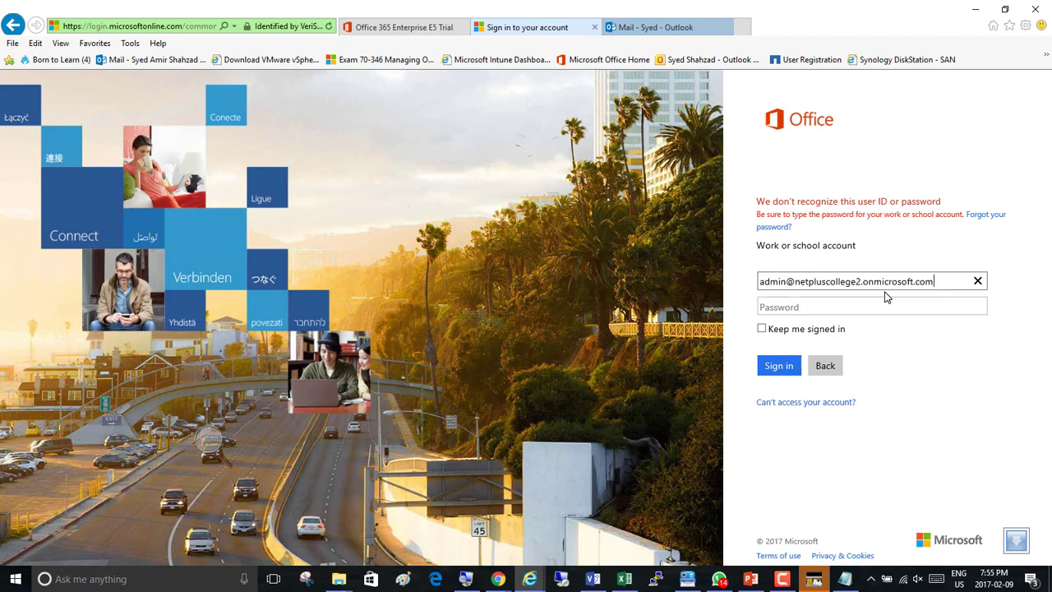
Change the domain number in the user ID back to 3 to sign in to the admin account.
click(842, 305)
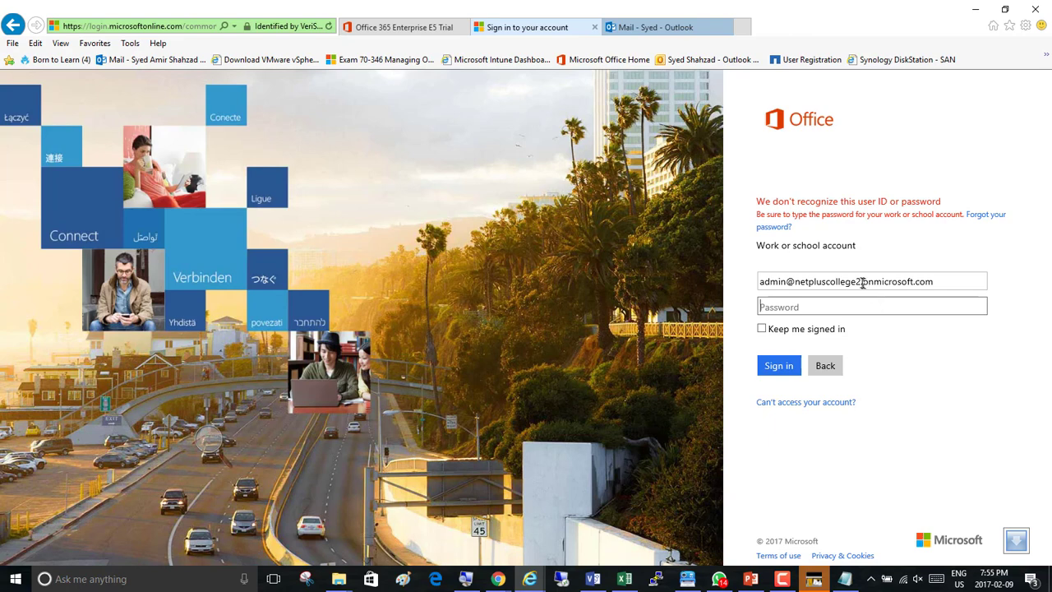
click(863, 284)
text(.)
key(BackSpace)
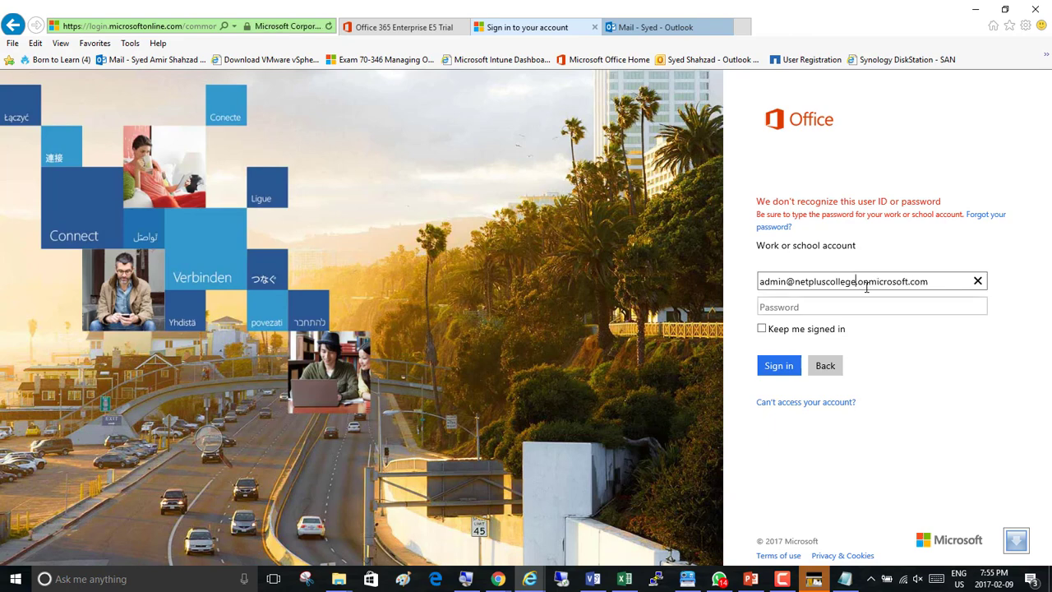
text(3)
click(781, 579)
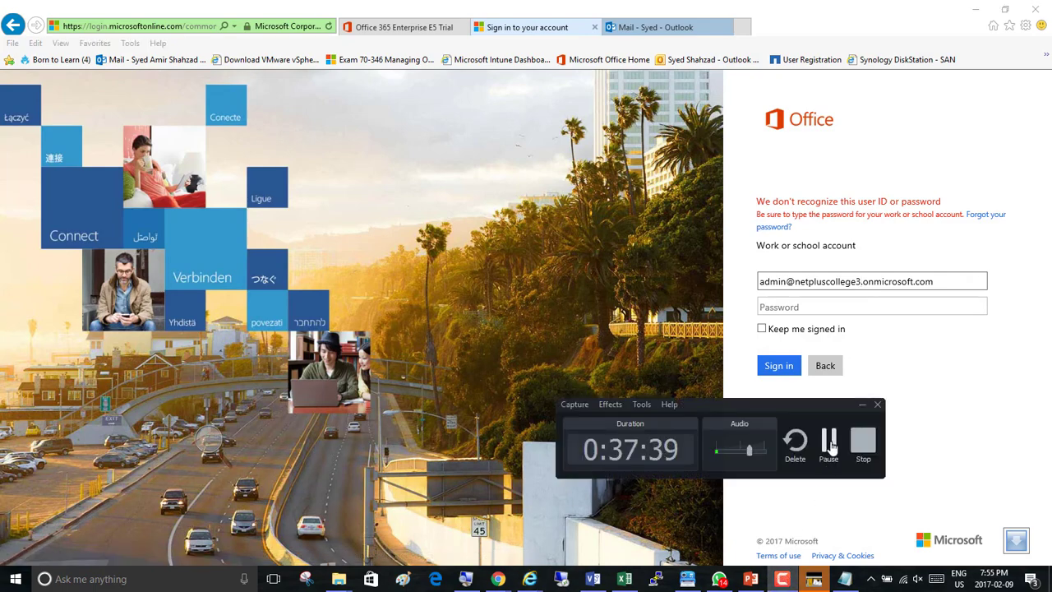
click(829, 442)
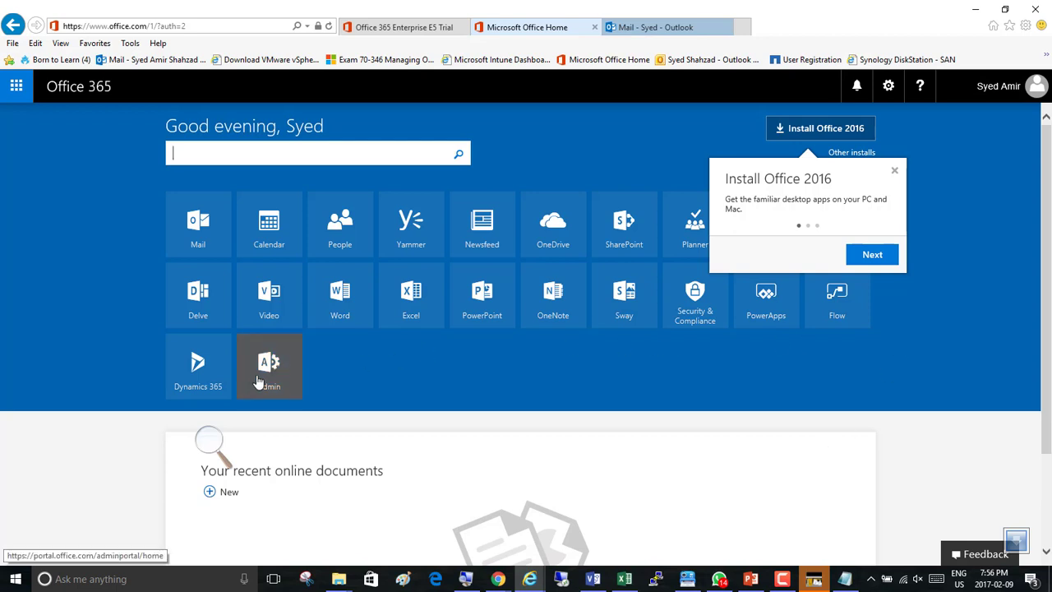
Dismiss the Install Office 2016 tip on the Office 365 home page.
click(51, 339)
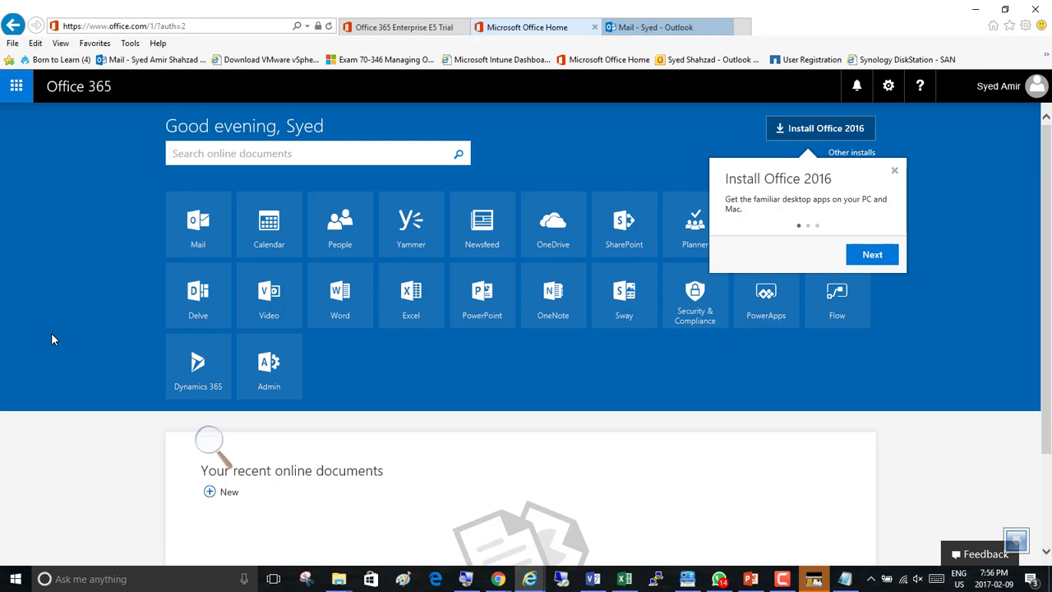
click(894, 171)
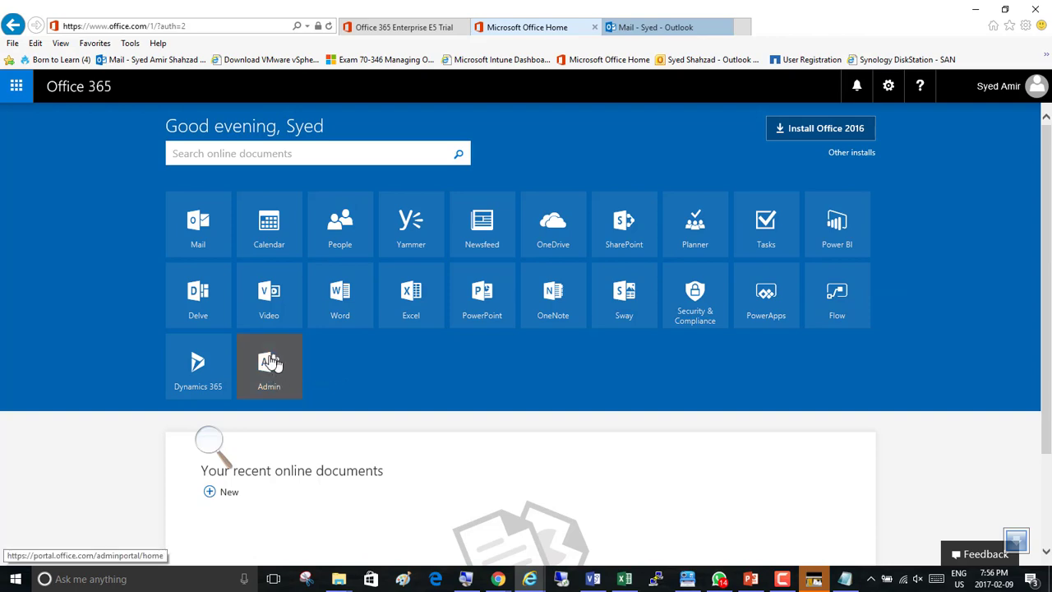
click(209, 441)
click(225, 446)
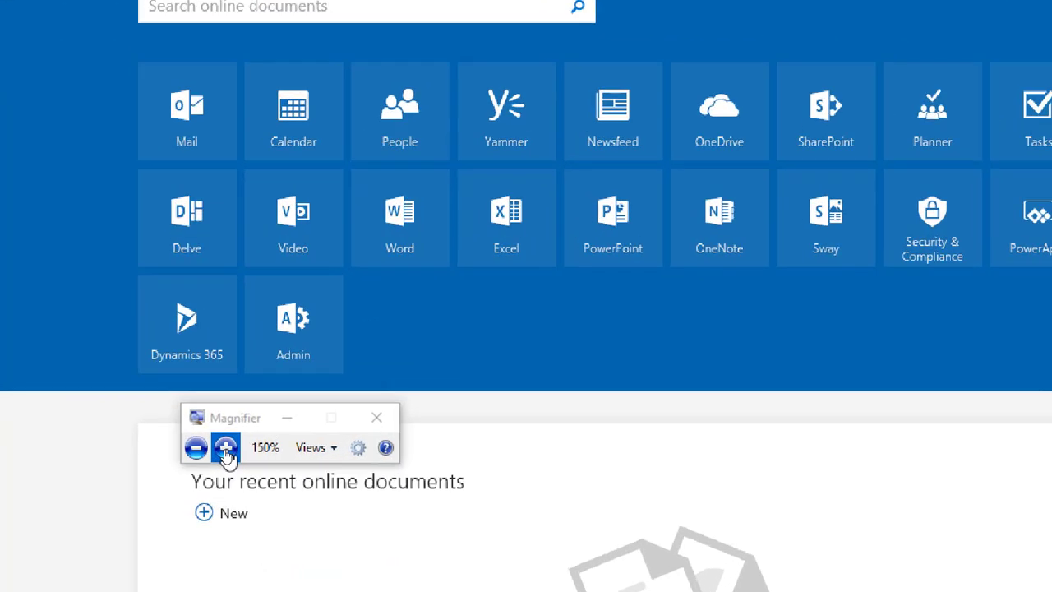
click(226, 449)
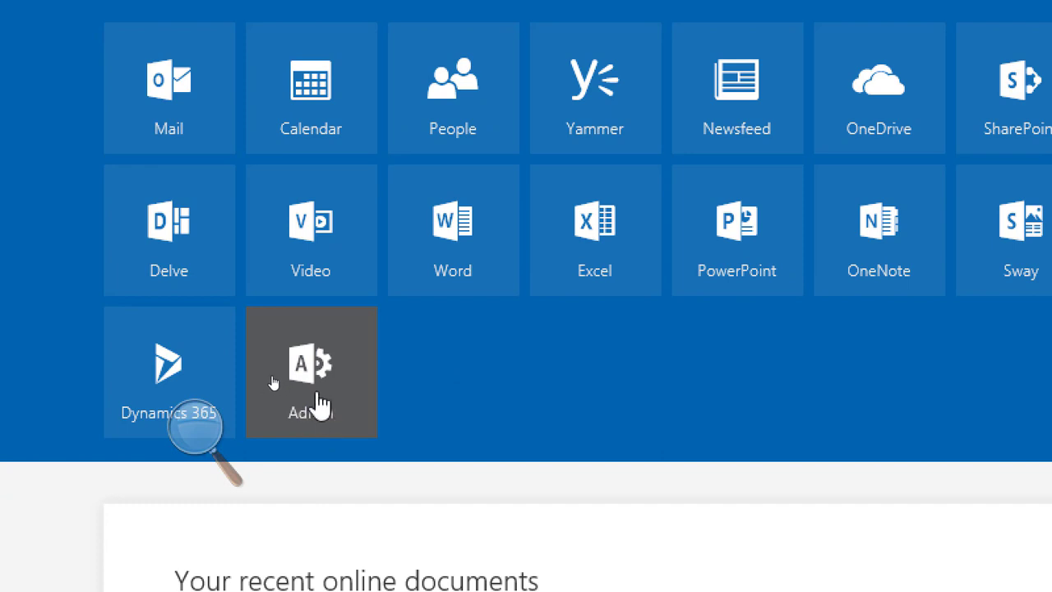
Open the Admin app and choose the newly signed-in admin account.
click(319, 404)
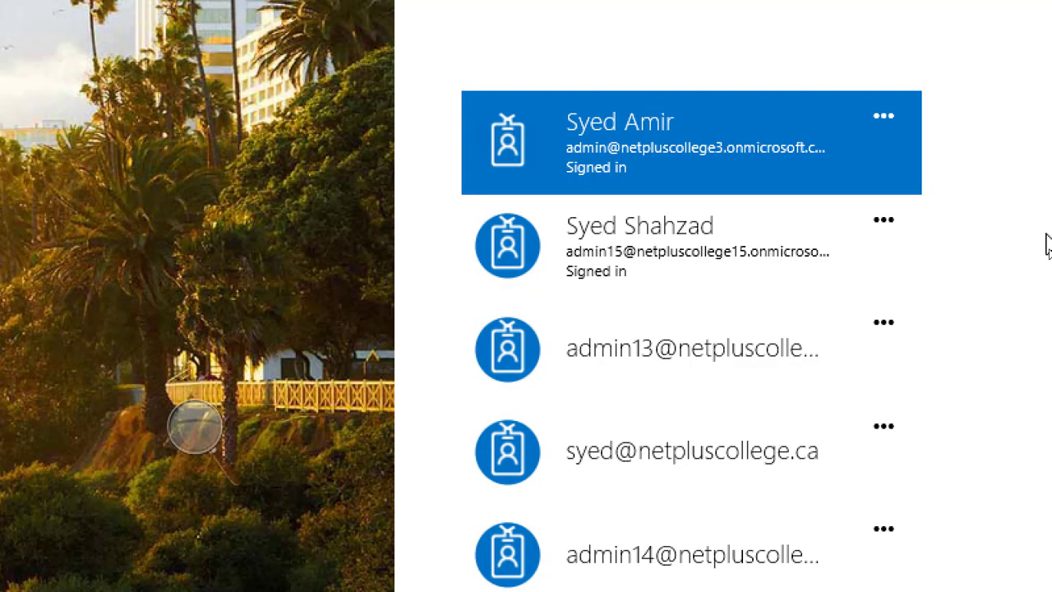
click(680, 153)
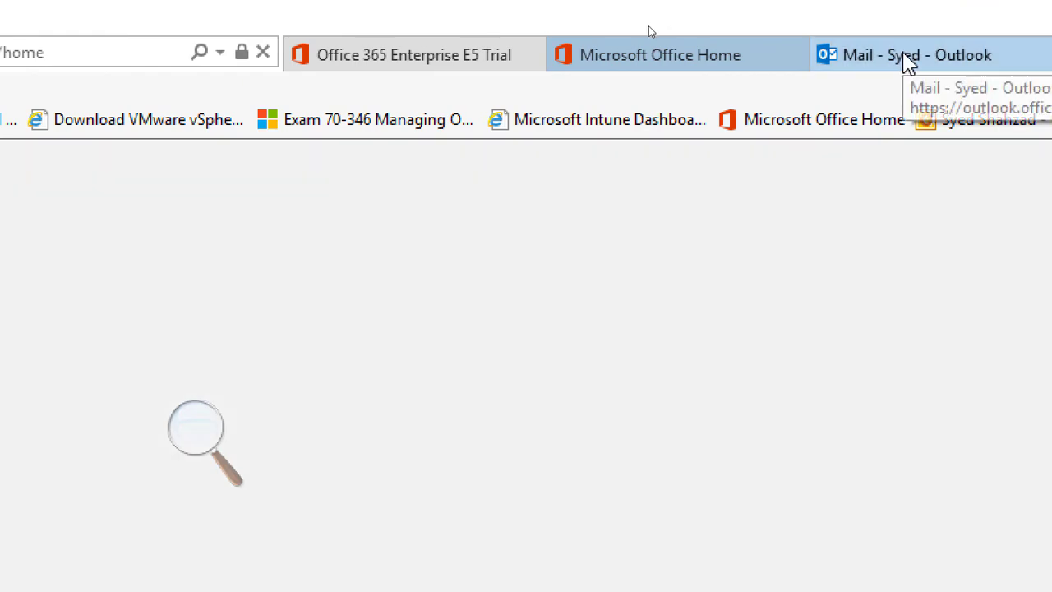
Switch to the Outlook mail tab and sign out of the newly signed-in admin account there.
click(908, 58)
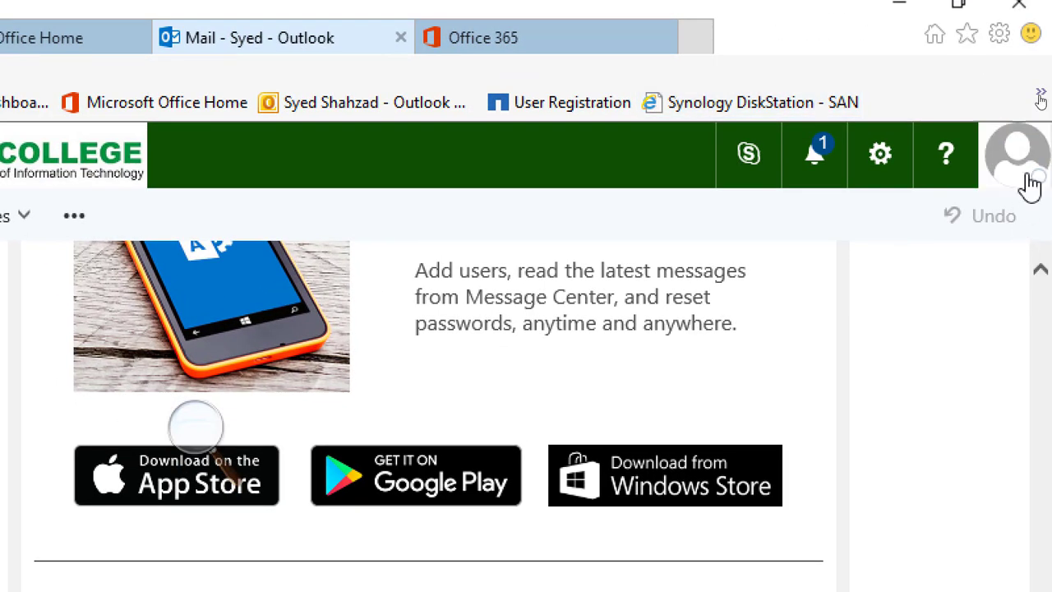
click(1046, 171)
click(685, 524)
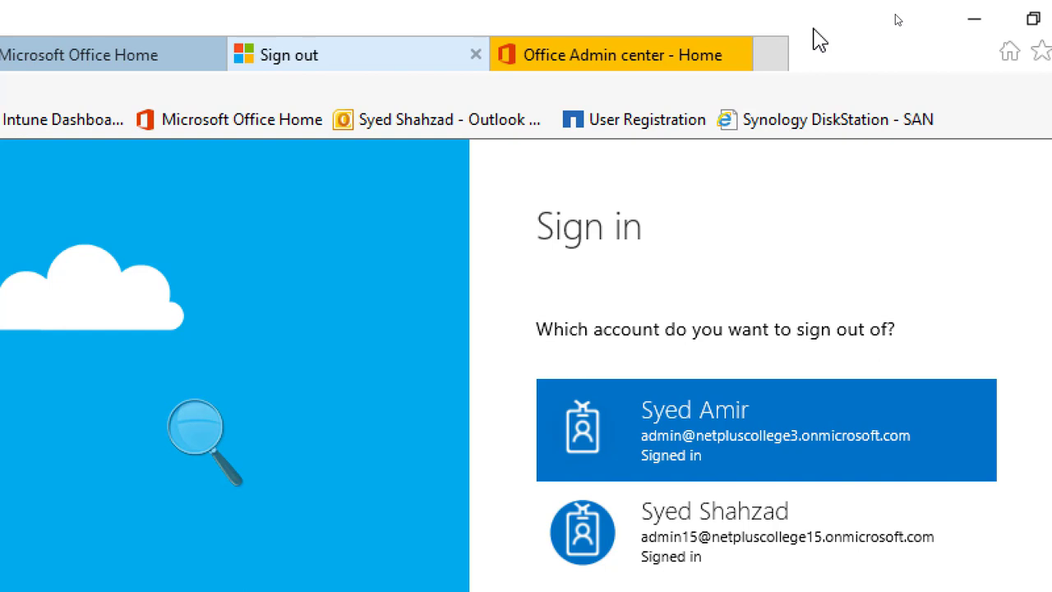
click(721, 444)
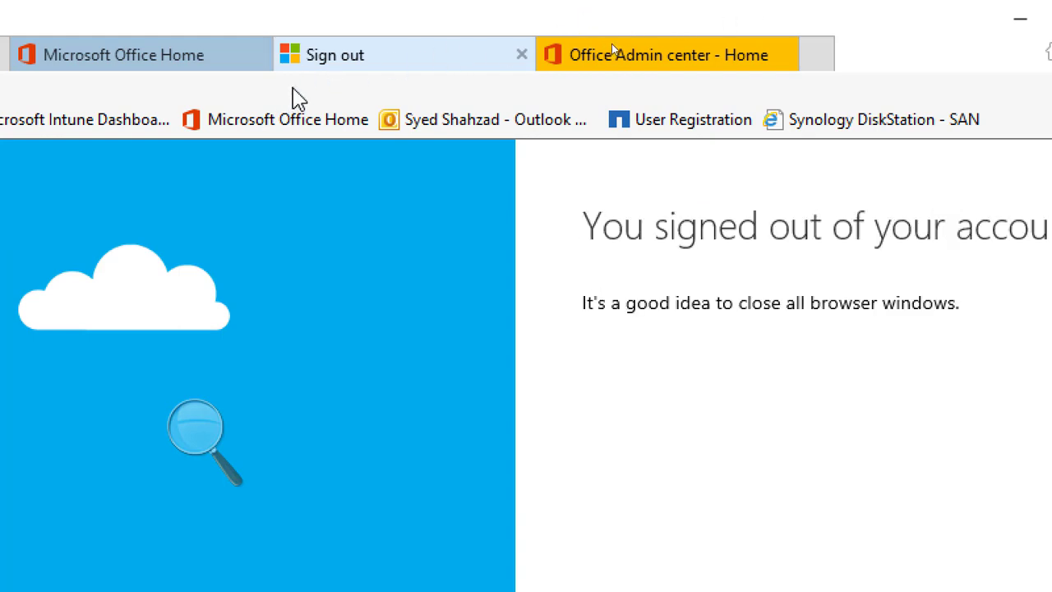
Close the Microsoft Office Home, Sign out and Office 365 Enterprise E5 Trial tabs, leaving the Office Admin center.
click(246, 67)
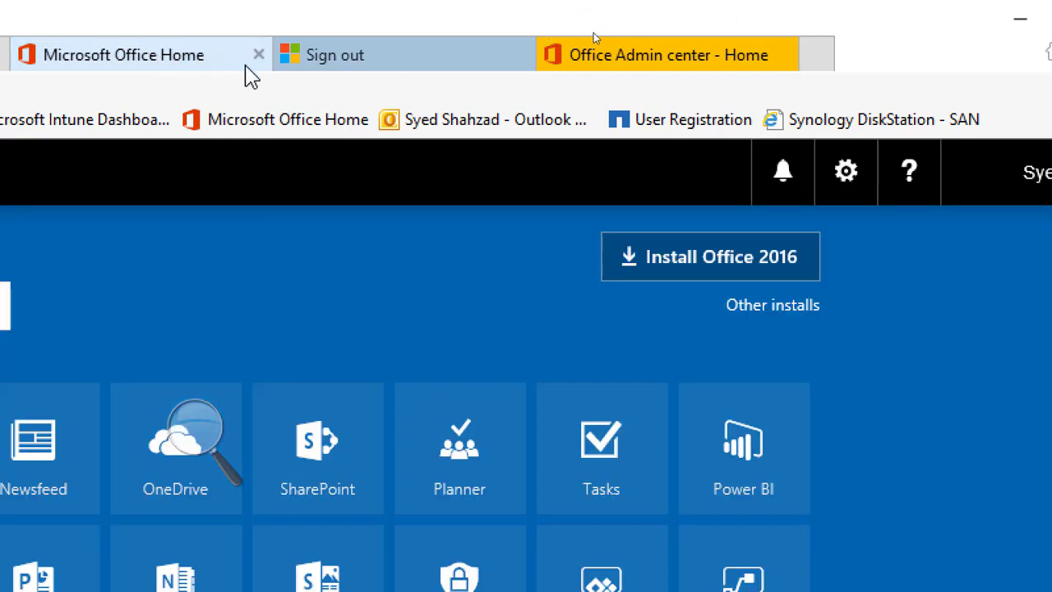
click(258, 55)
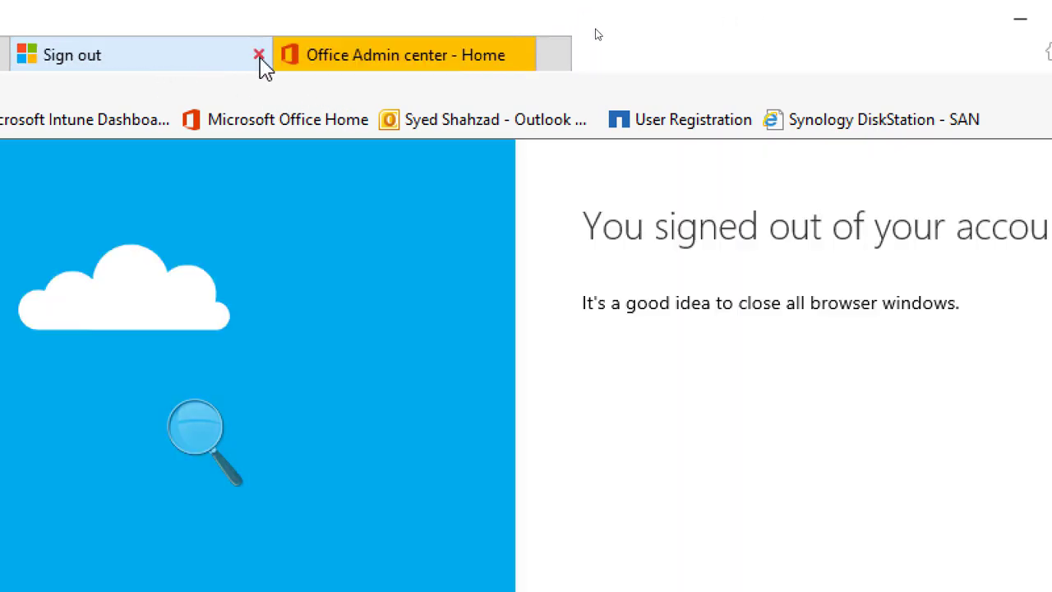
click(258, 55)
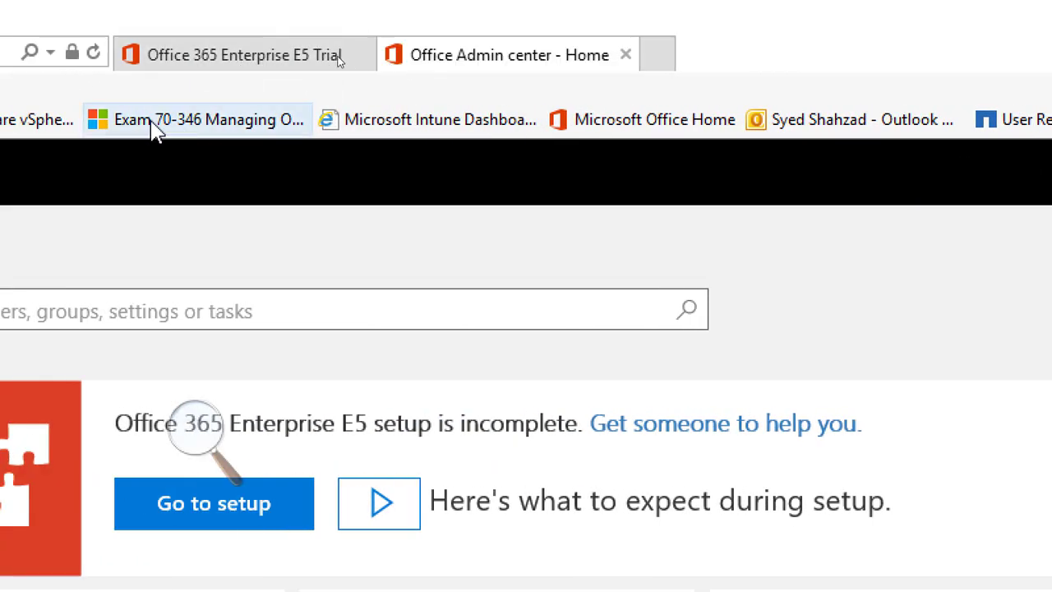
click(339, 56)
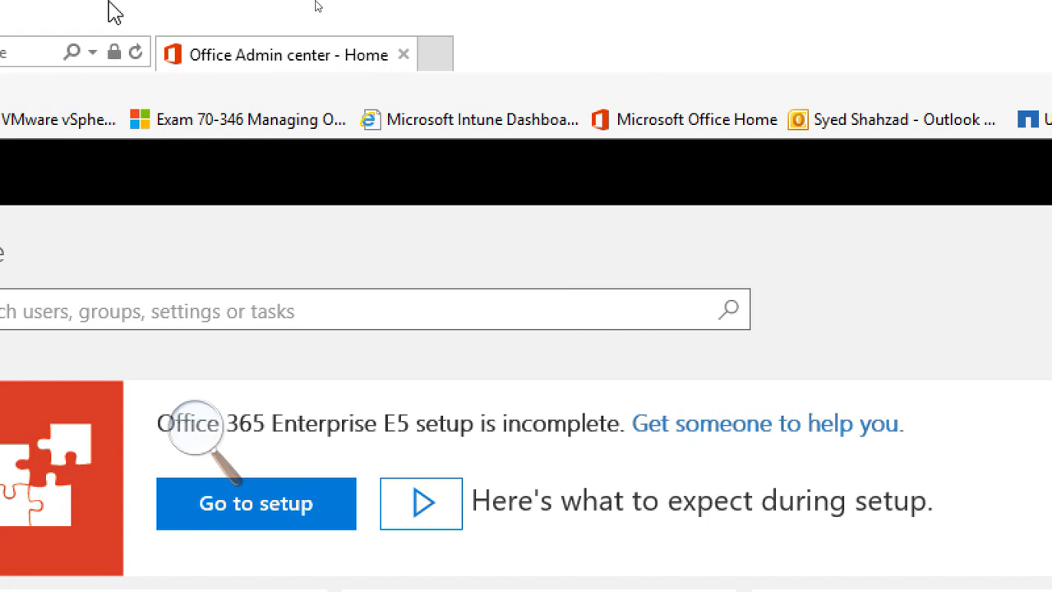
click(686, 123)
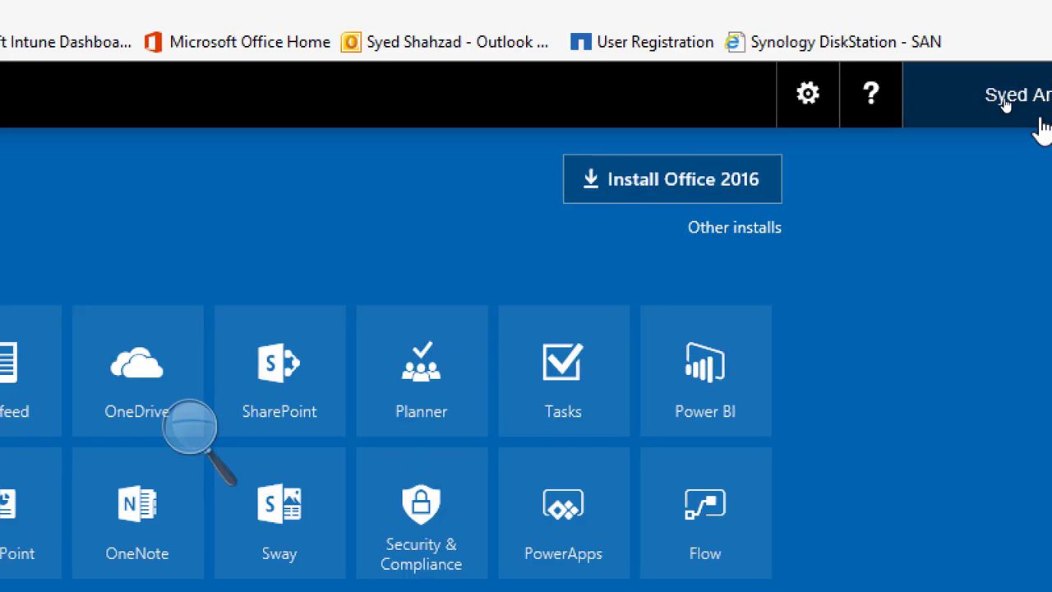
Open the Office 365 Admin center from the app launcher.
click(1019, 66)
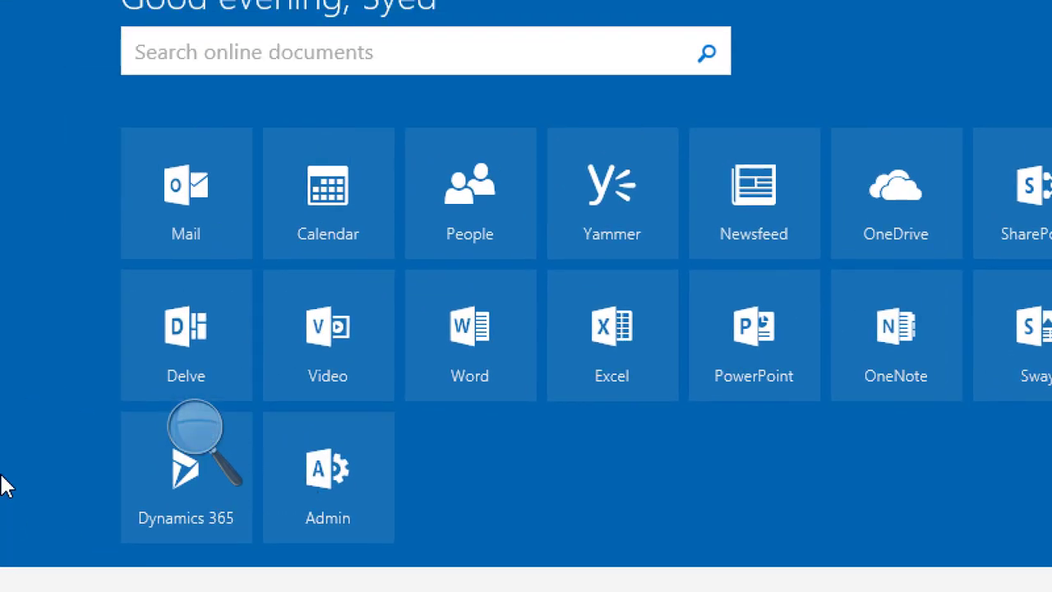
click(340, 477)
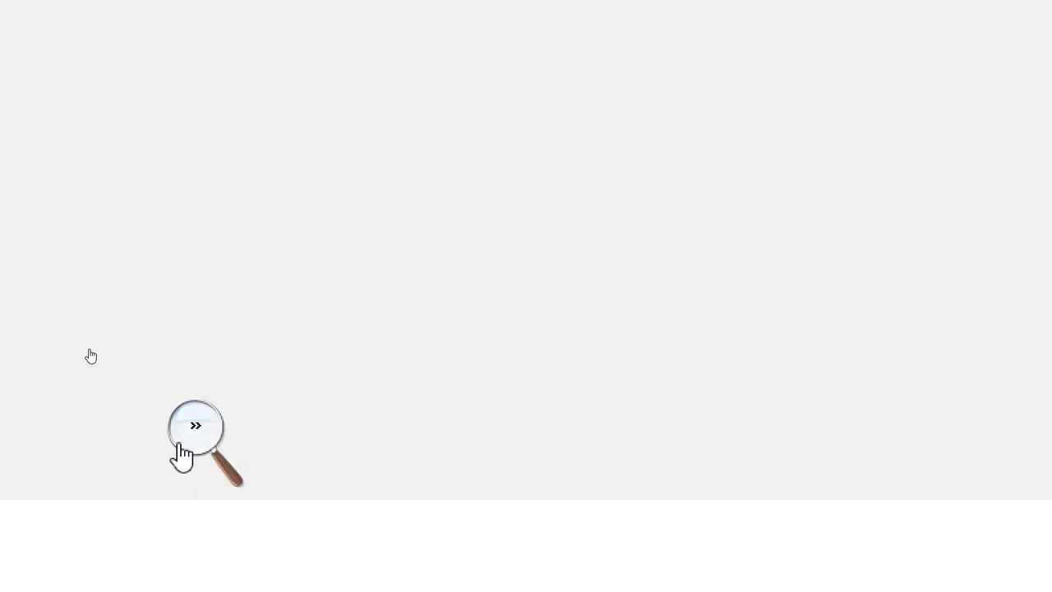
click(179, 444)
click(180, 449)
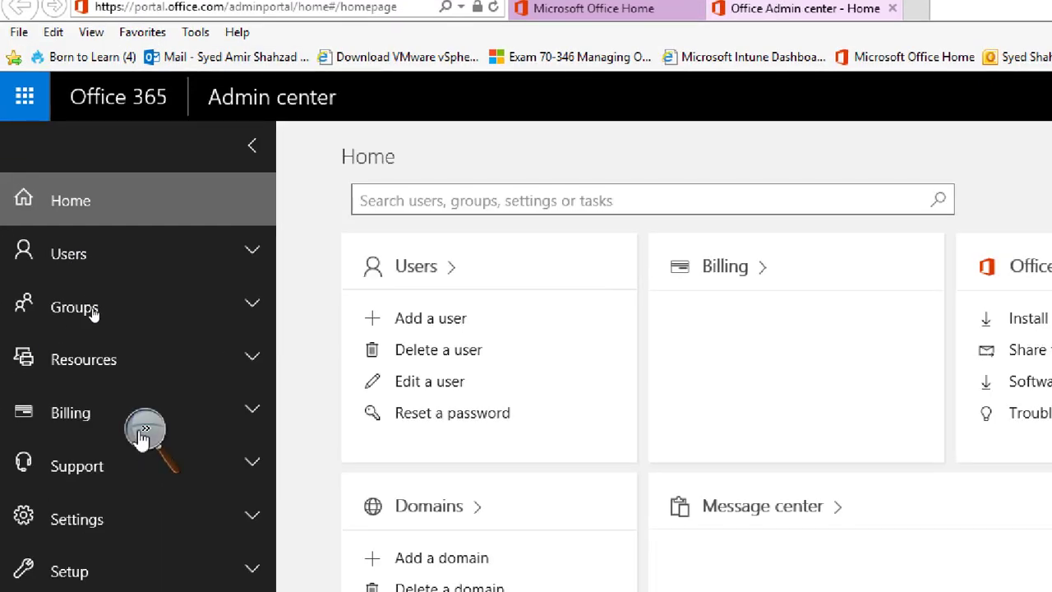
click(142, 438)
click(140, 439)
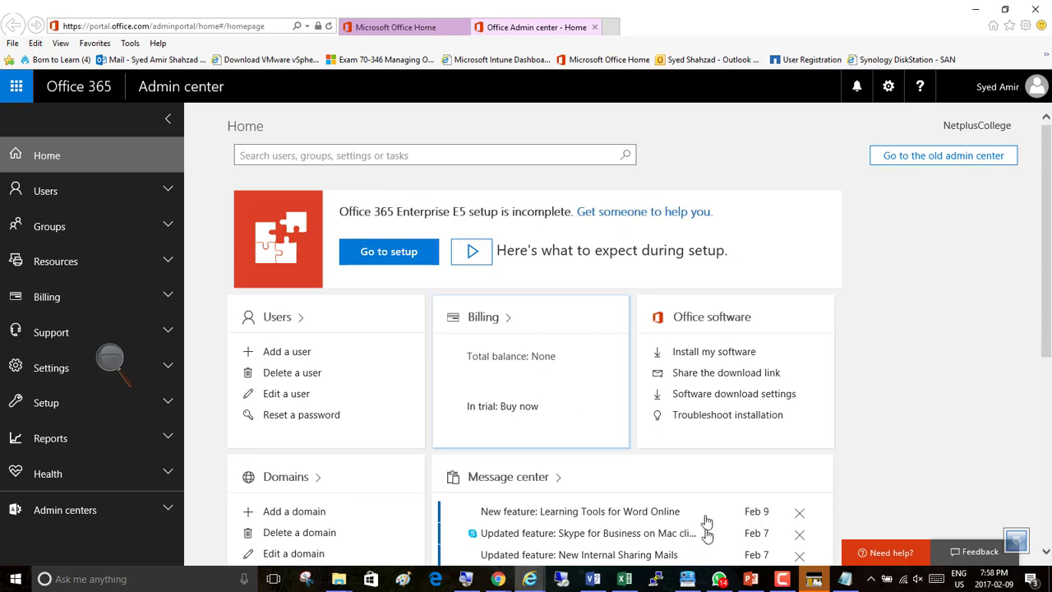
click(749, 580)
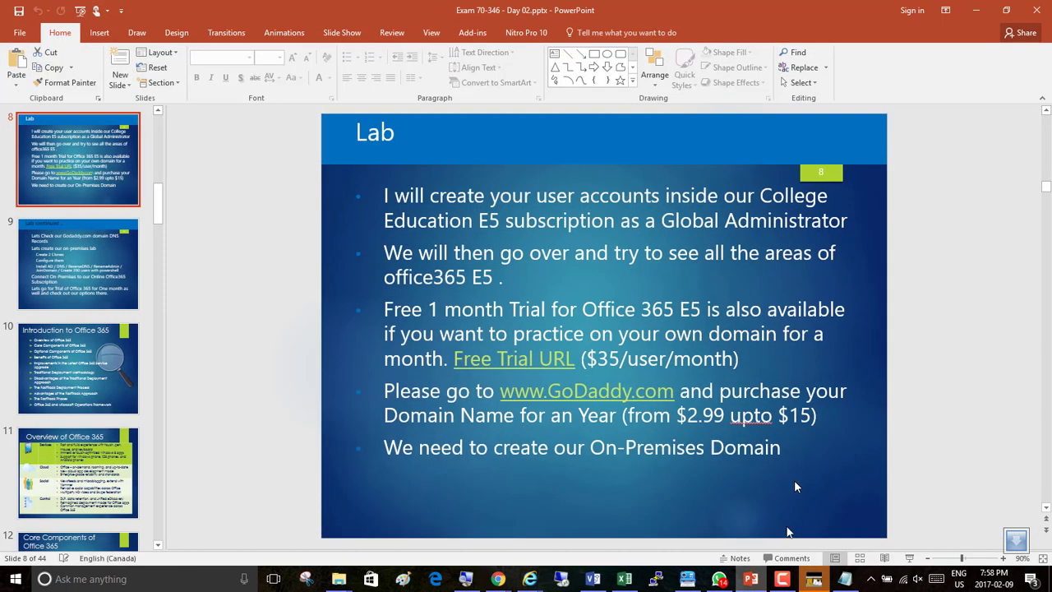
click(975, 10)
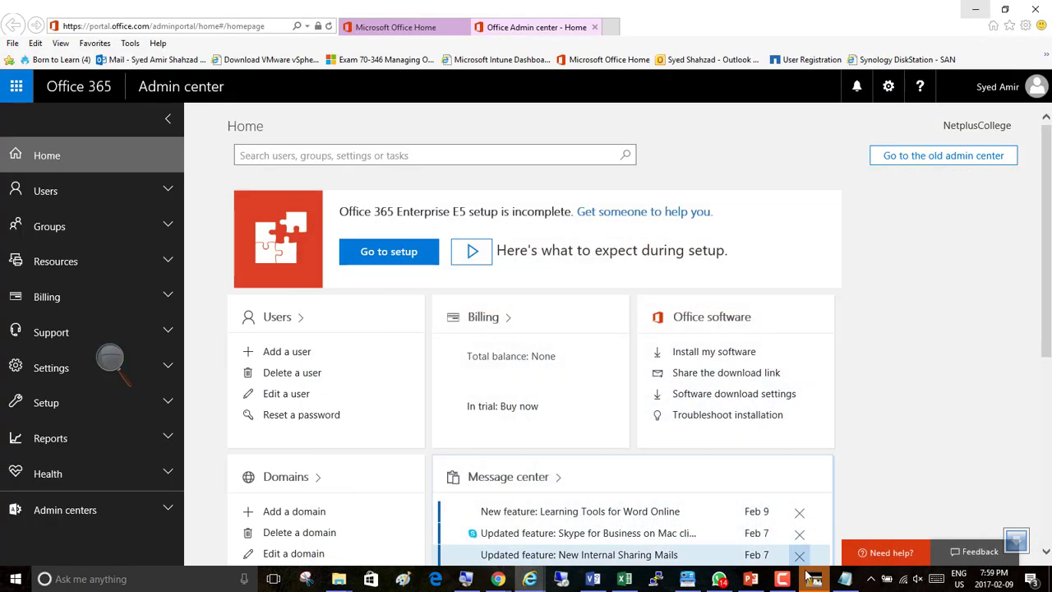
click(782, 579)
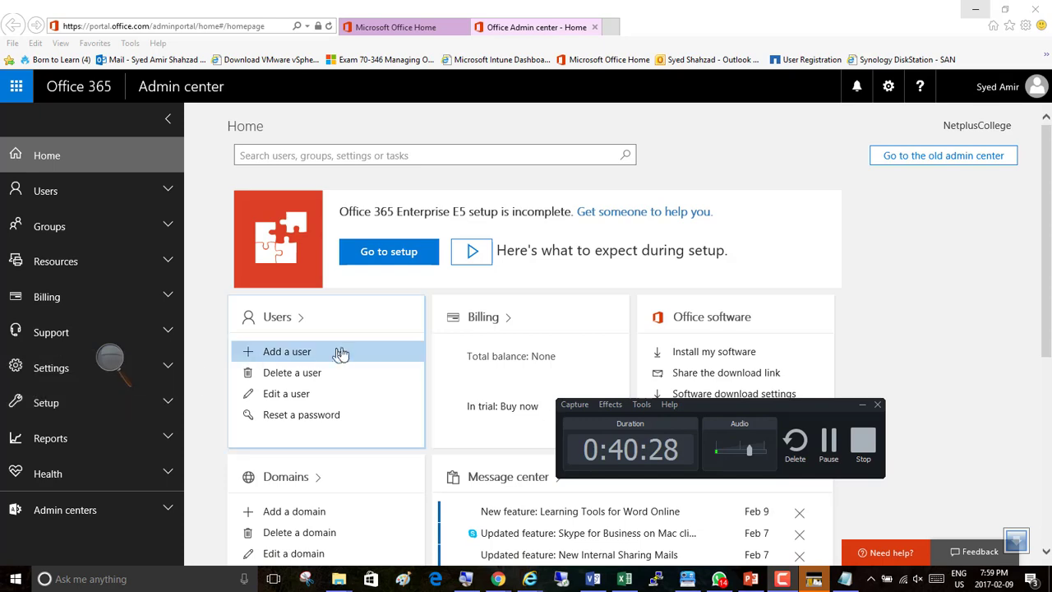
scroll(369, 357, down, 3)
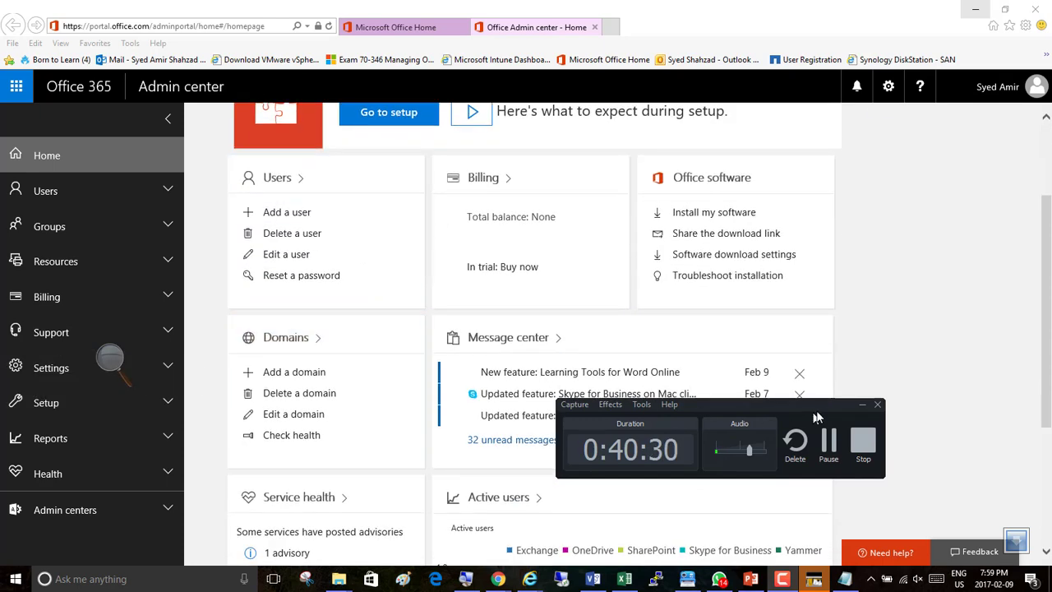
click(862, 404)
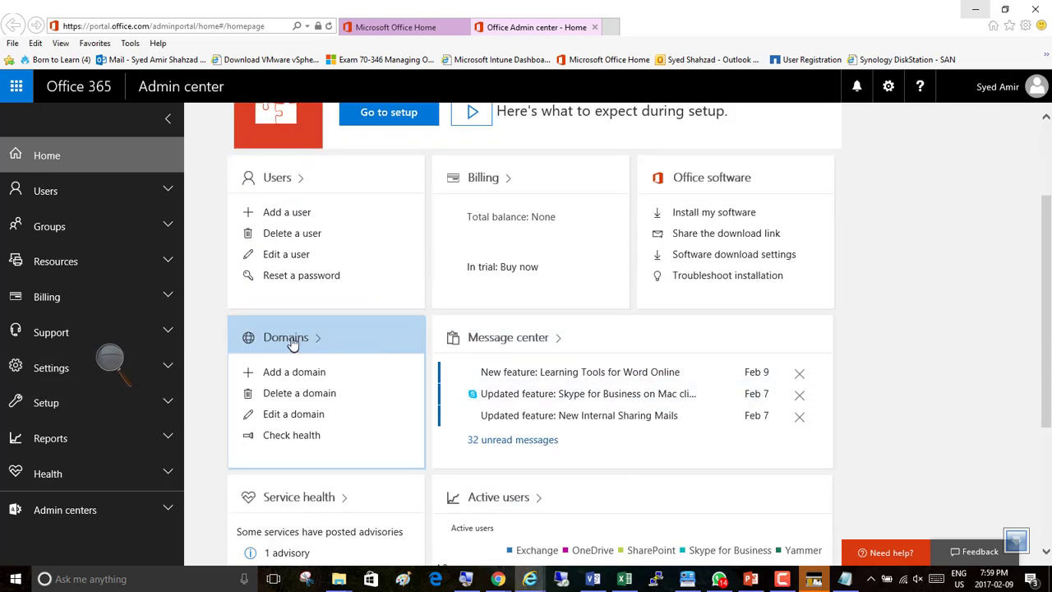
Open the Domains page from the admin center home.
scroll(292, 344, down, 2)
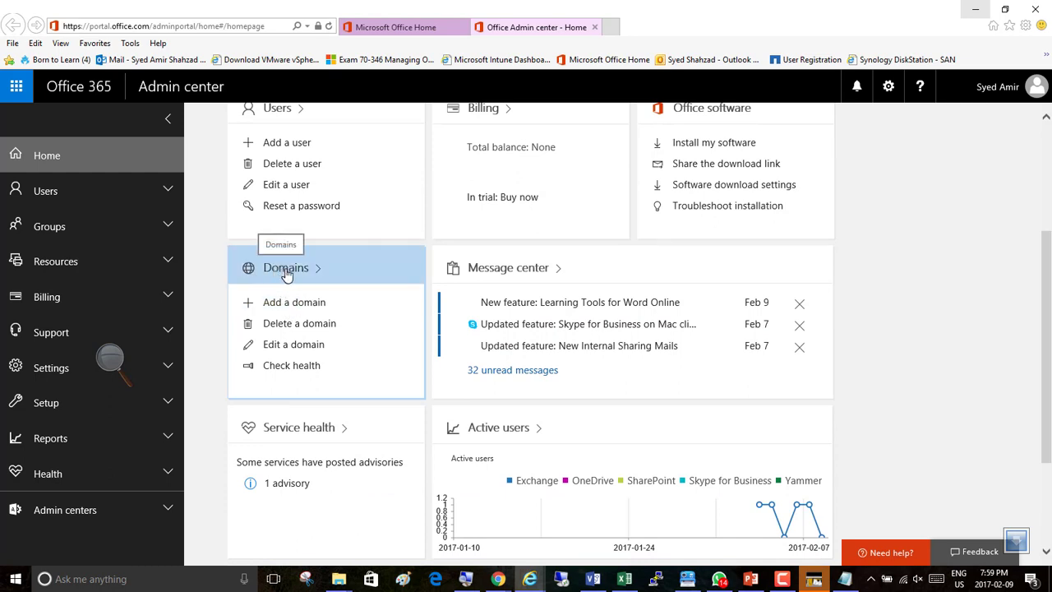
click(285, 270)
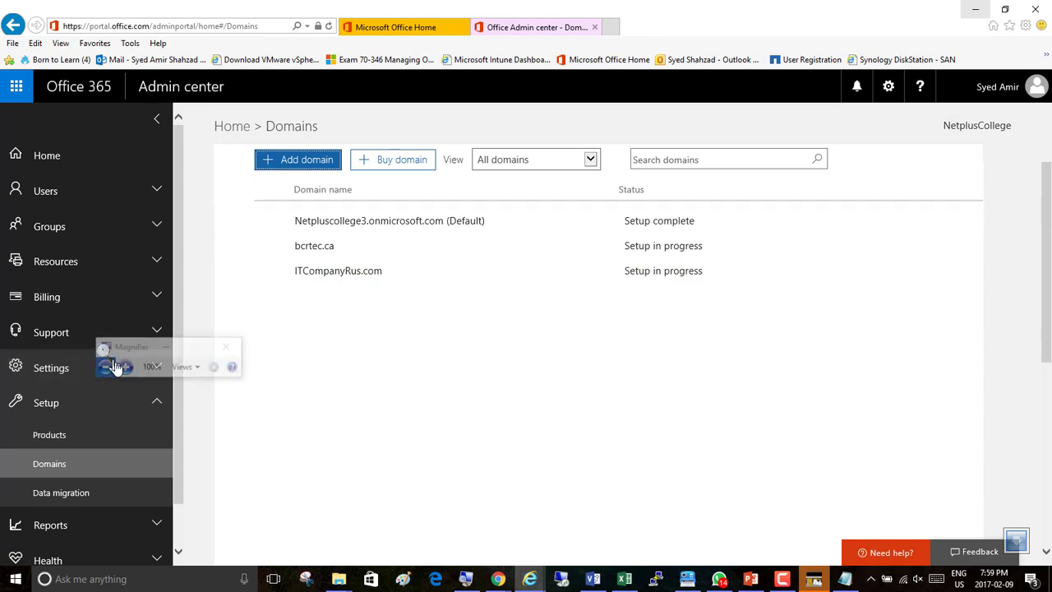
click(122, 367)
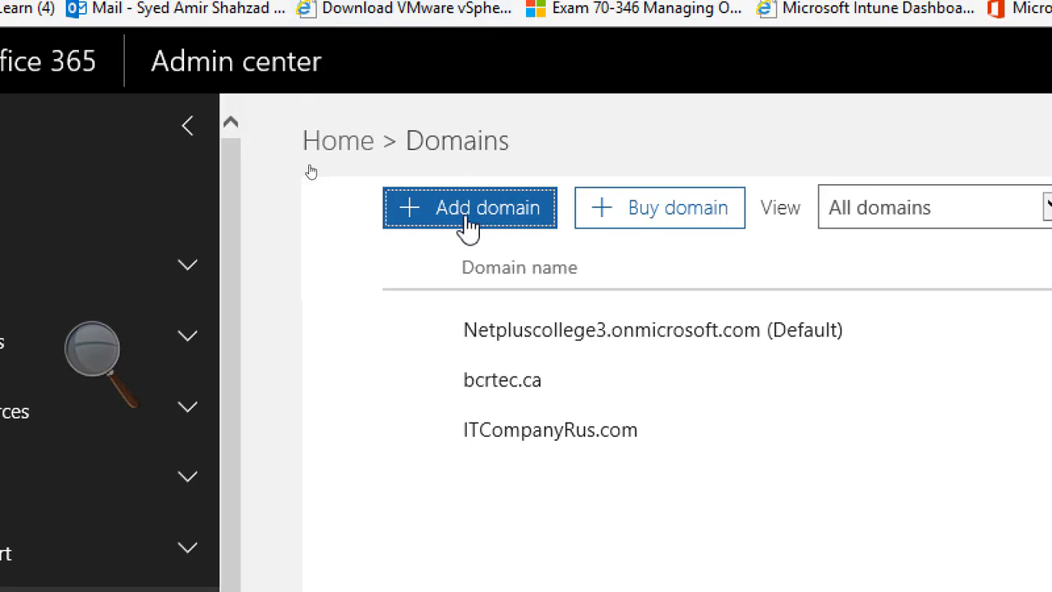
Start the Add domain wizard for a new domain.
click(449, 220)
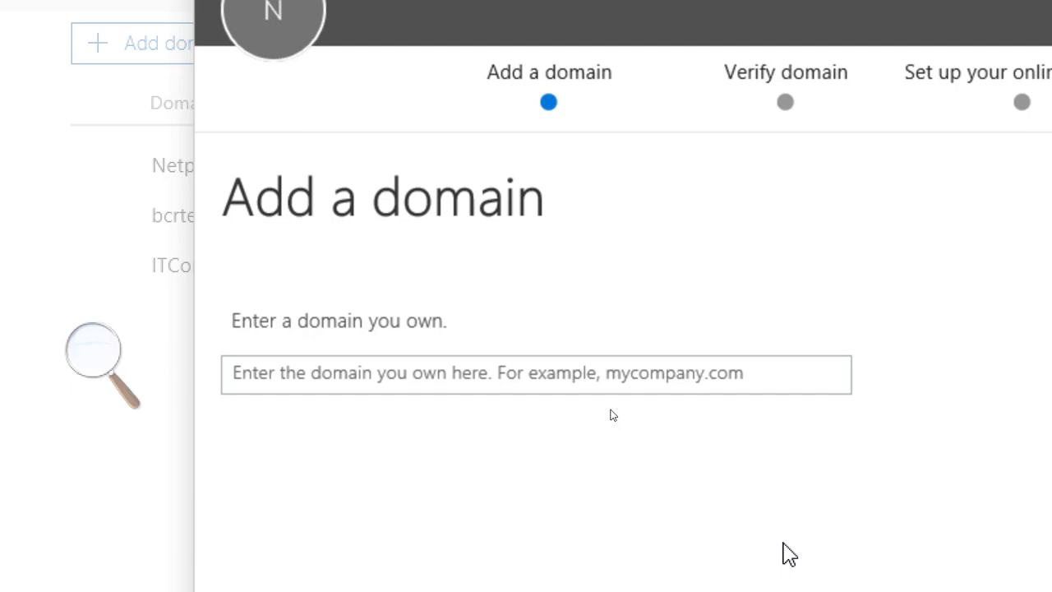
click(105, 352)
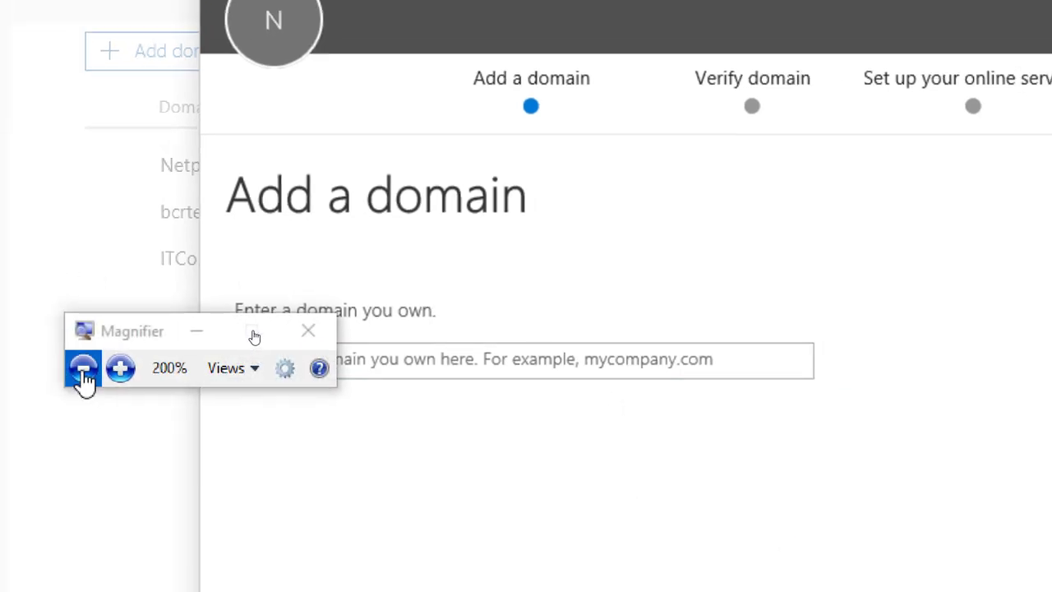
click(83, 369)
click(496, 325)
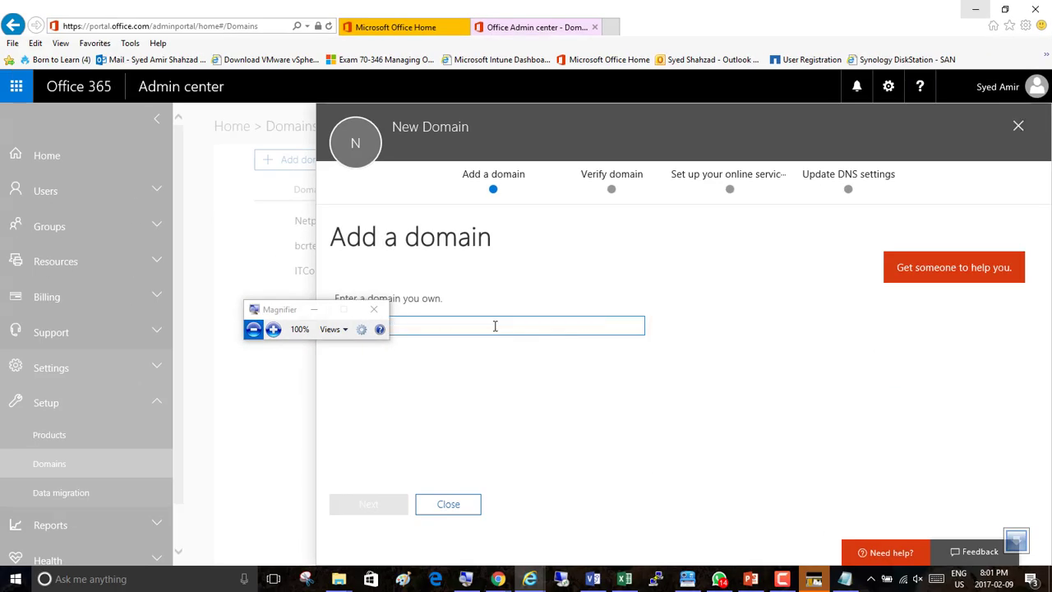
drag(295, 309, 214, 305)
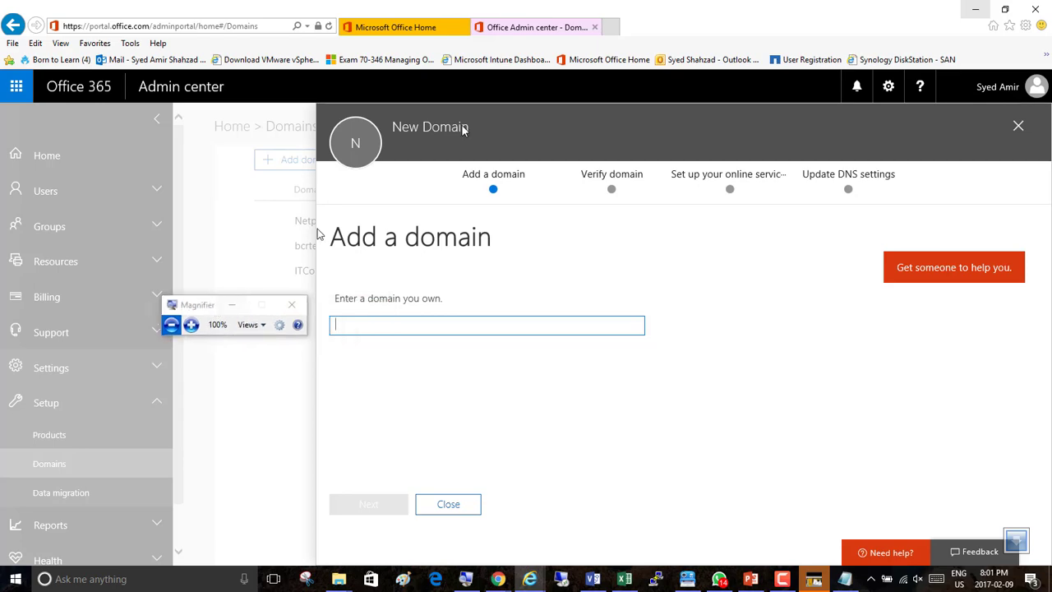
Switch to the Chrome browser and open godaddy.com in a new tab.
click(610, 27)
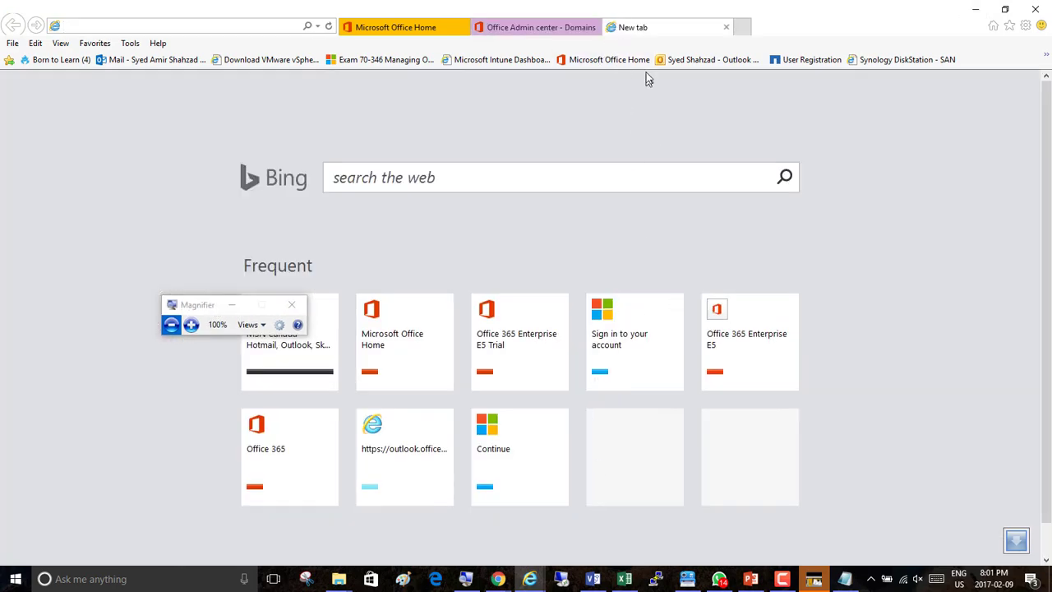
click(726, 27)
key(alt+Tab)
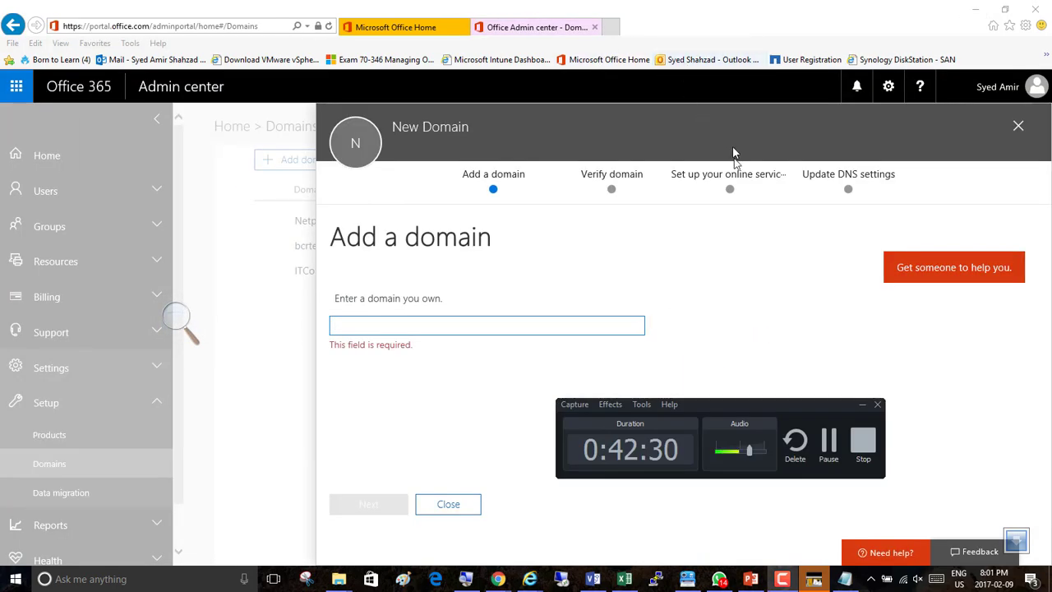
key(alt+Tab)
key(Tab)
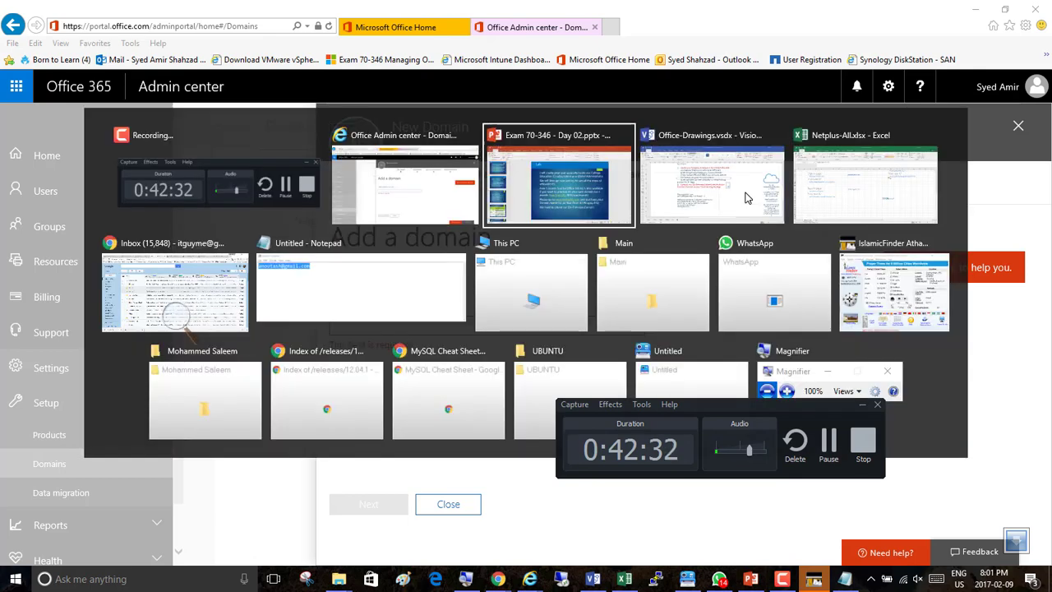
key(Tab)
key(Tab)
key(Tab)
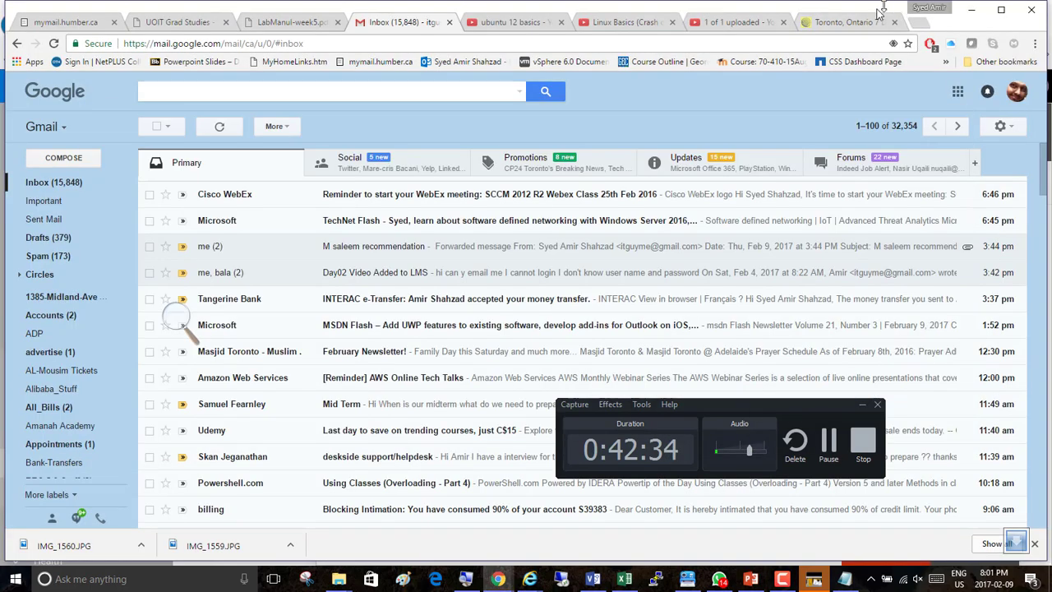
click(919, 23)
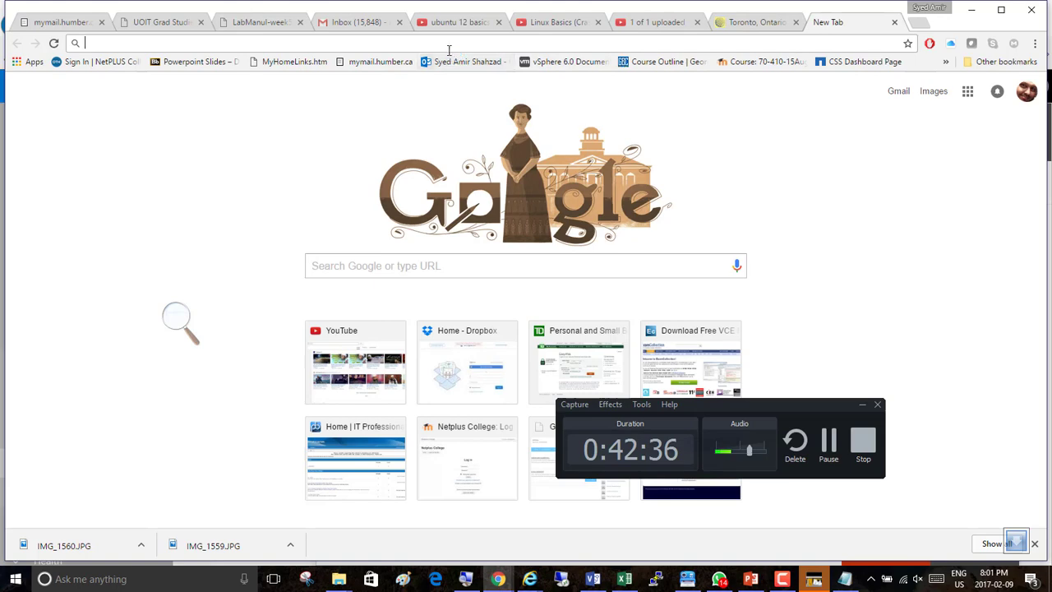
text(godaddy.com)
key(Return)
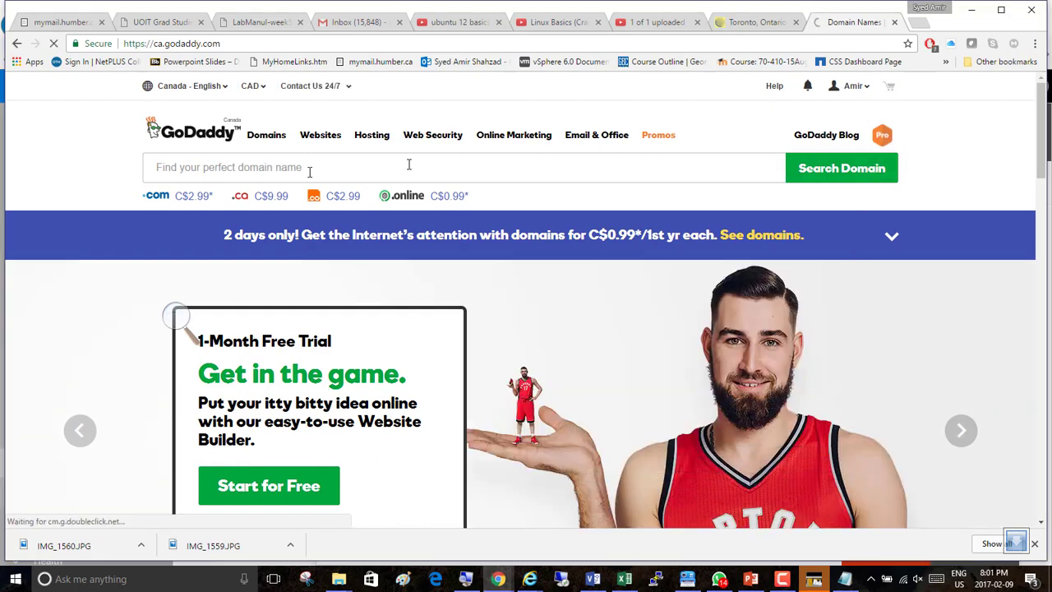
Open Manage My Domains from the GoDaddy account menu and sign in to the Domain Manager.
mouse_move(266, 138)
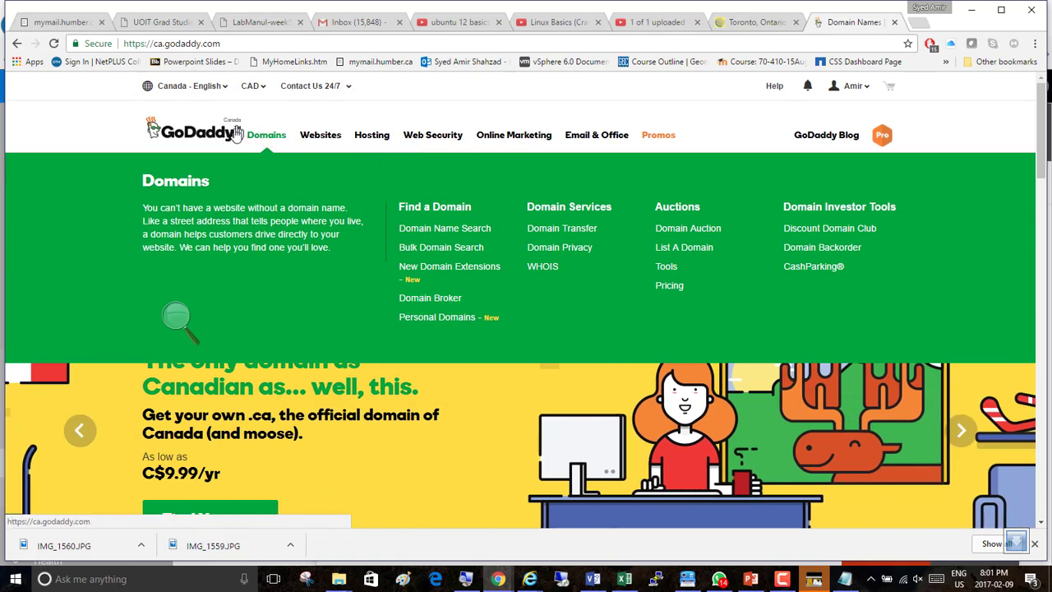
click(863, 89)
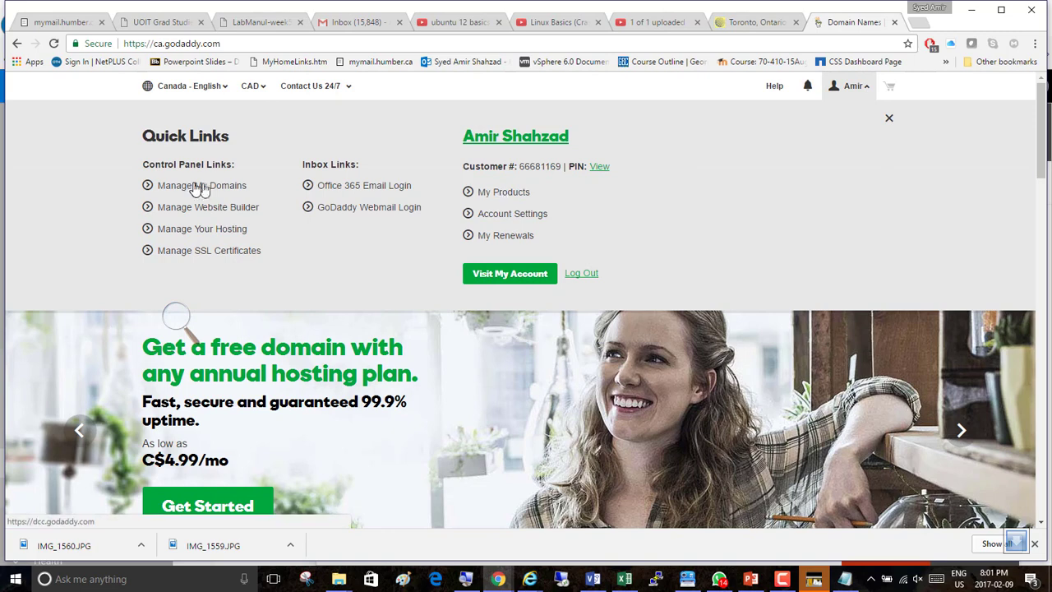
click(198, 187)
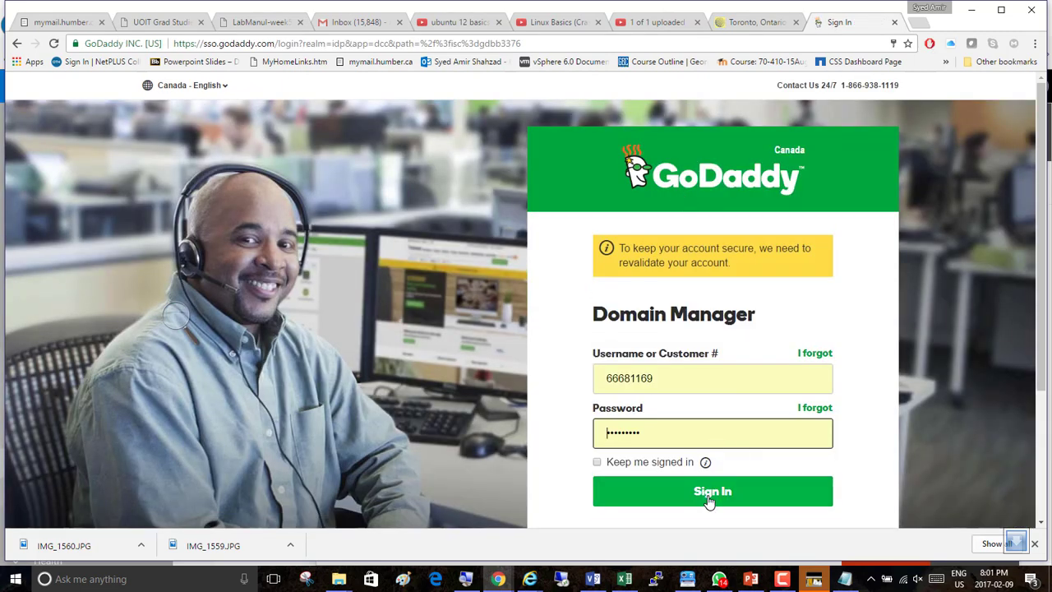
click(708, 494)
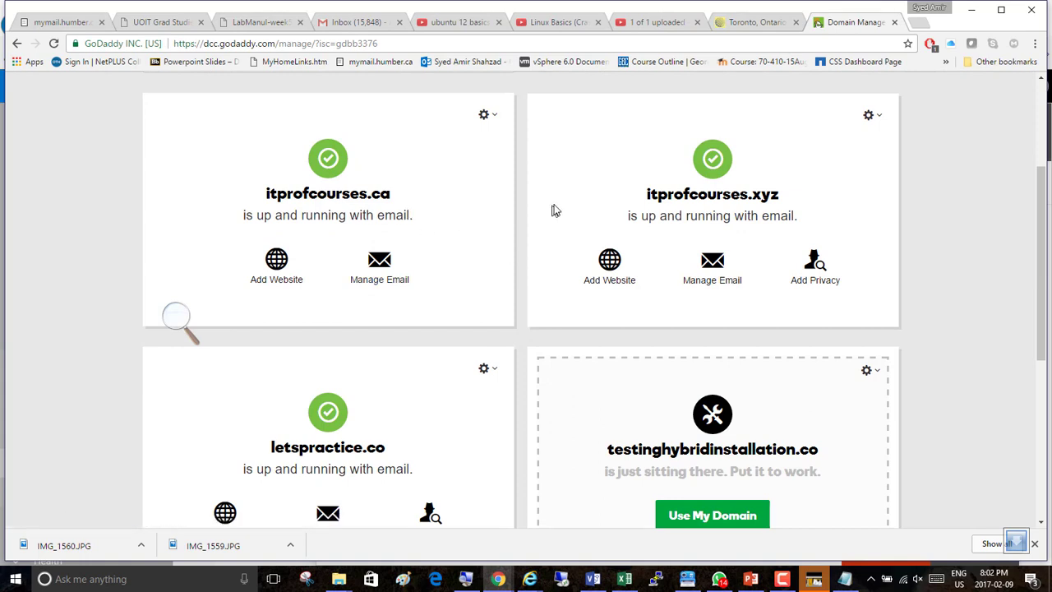
Scroll through the list of owned GoDaddy domains.
scroll(559, 397, down, 1)
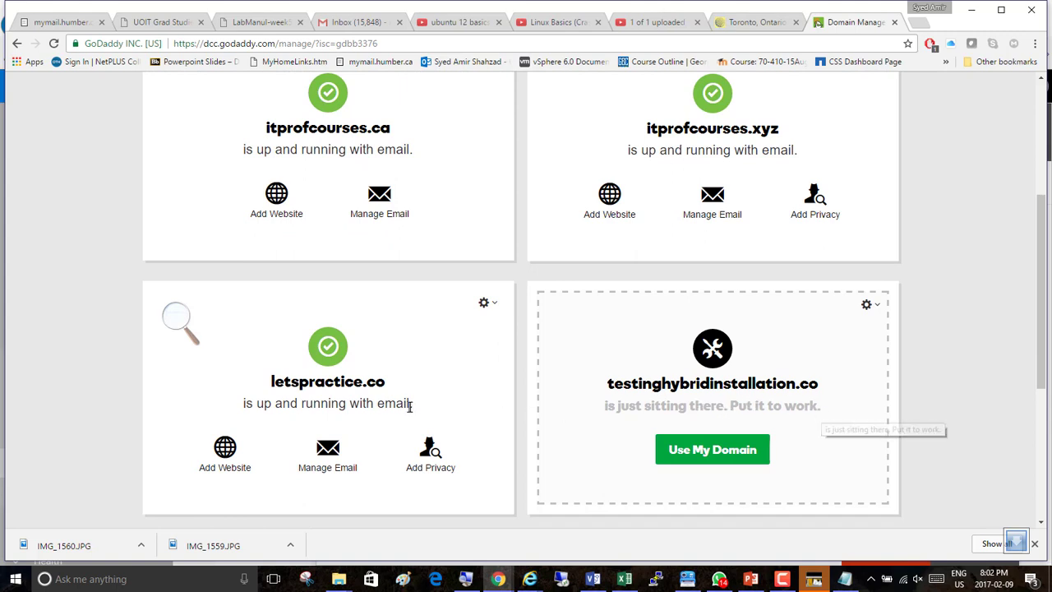
scroll(352, 337, down, 3)
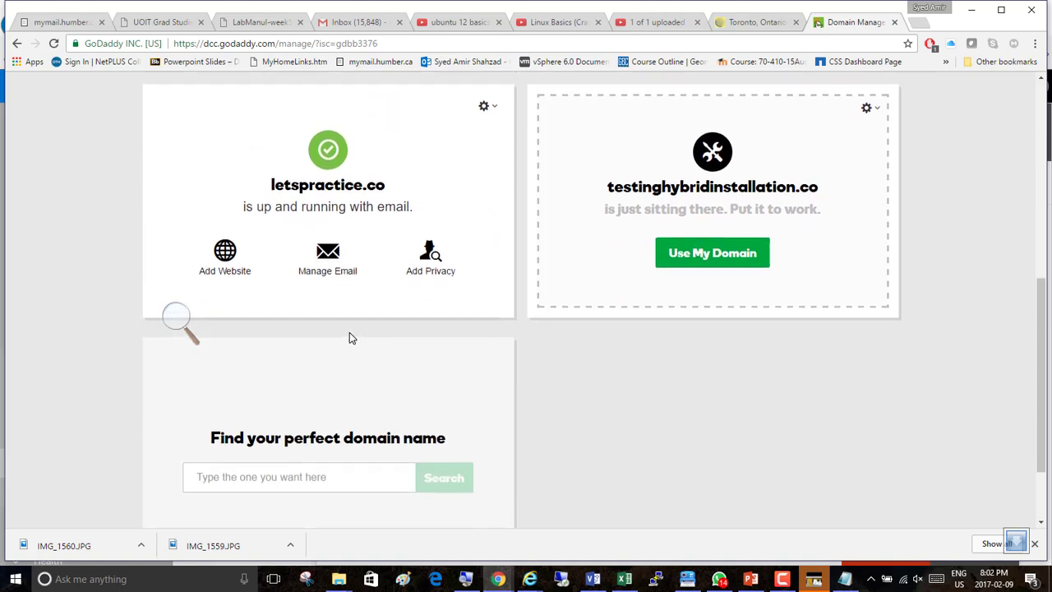
scroll(351, 333, up, 2)
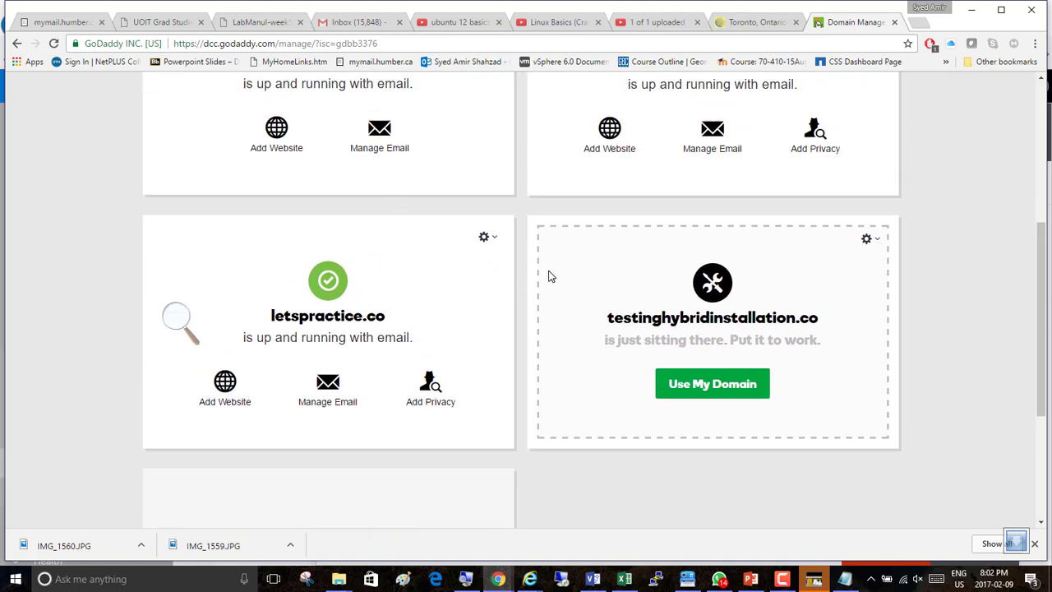
Return to the admin center wizard and enter letspractice.co as the domain you own.
key(alt+Tab)
key(alt+Tab)
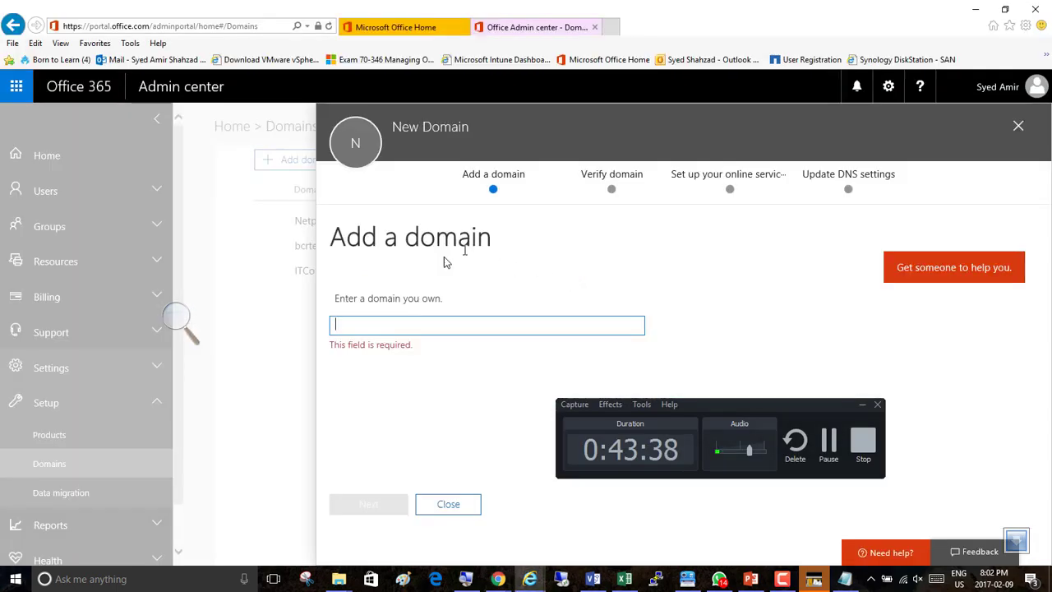
text(le)
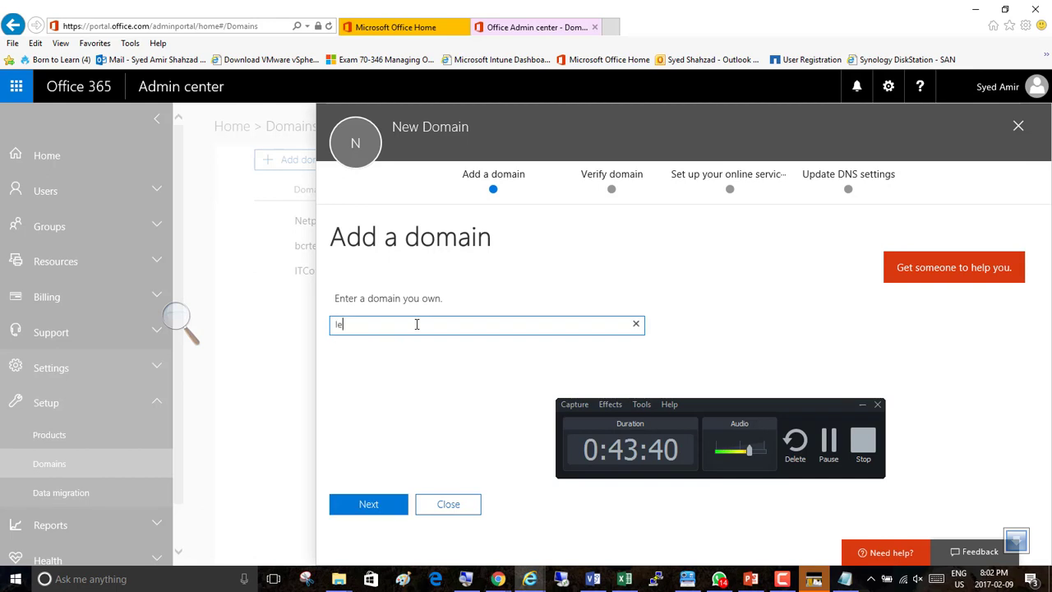
text(tspractice.co)
click(862, 404)
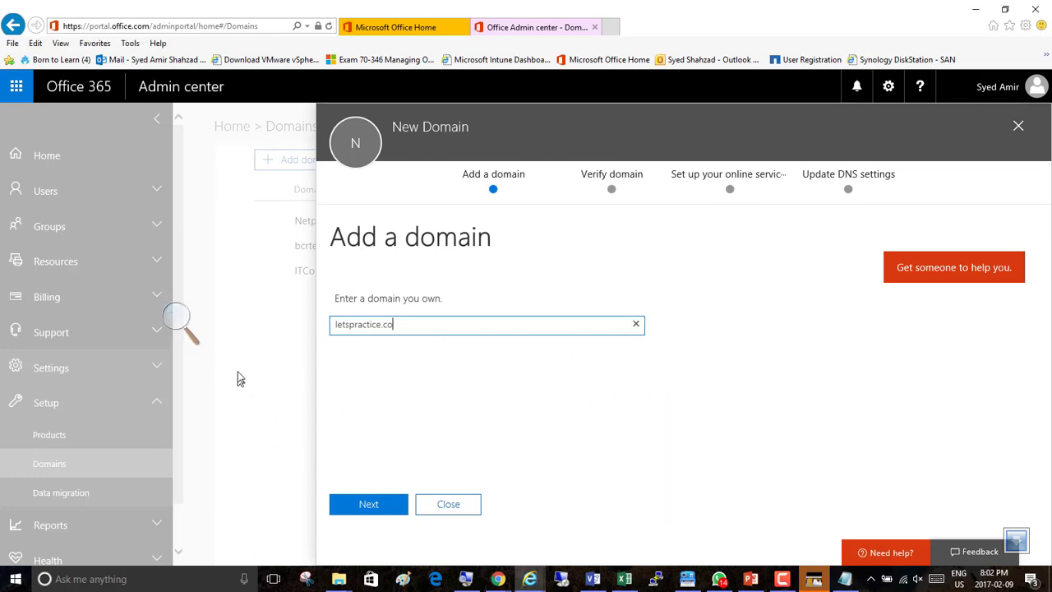
Continue the wizard to the domain verification stage.
click(175, 319)
click(176, 316)
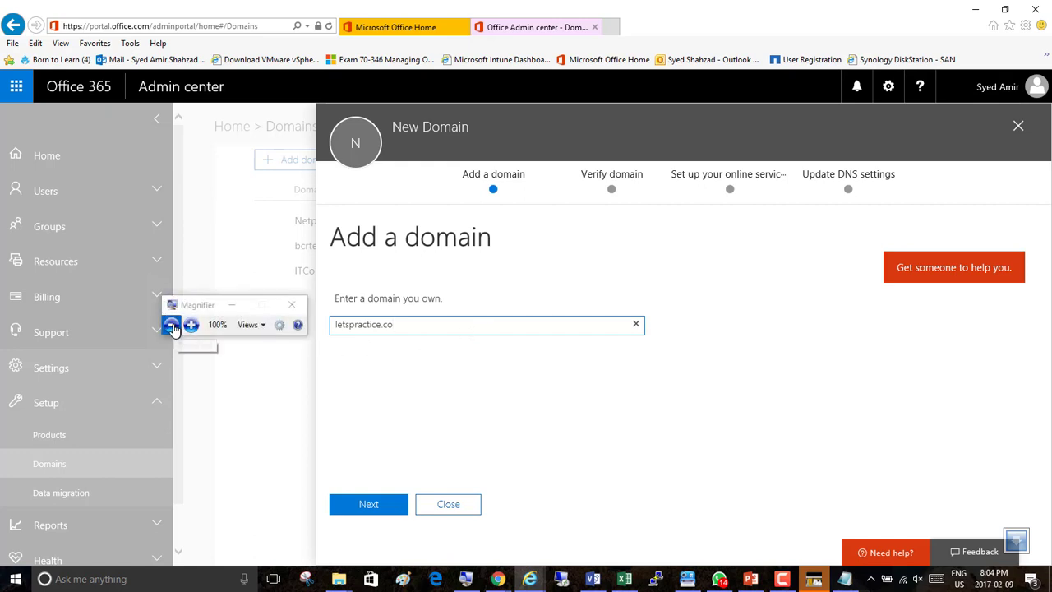
click(192, 322)
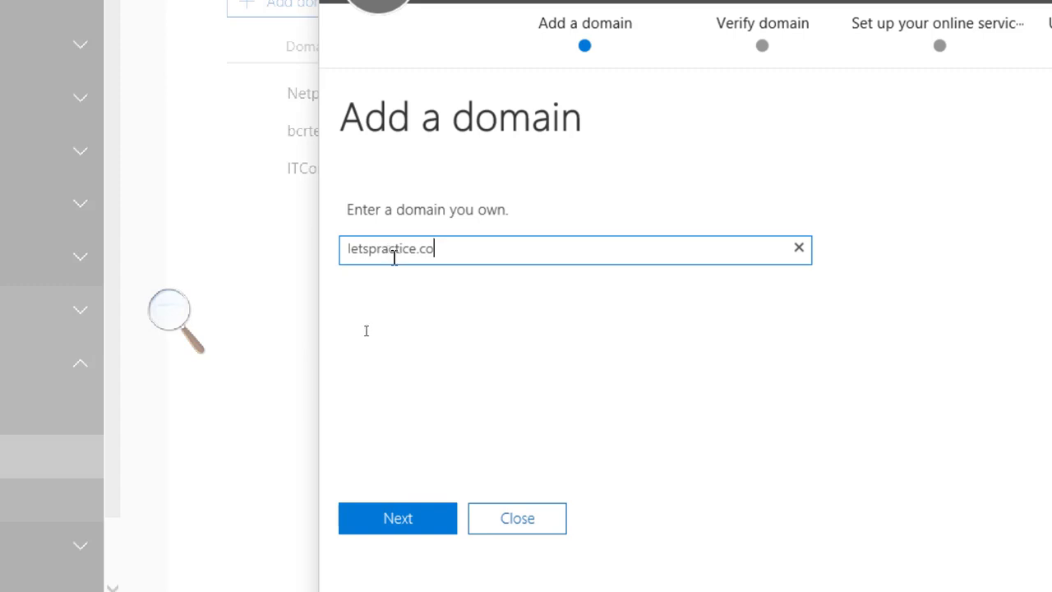
click(373, 503)
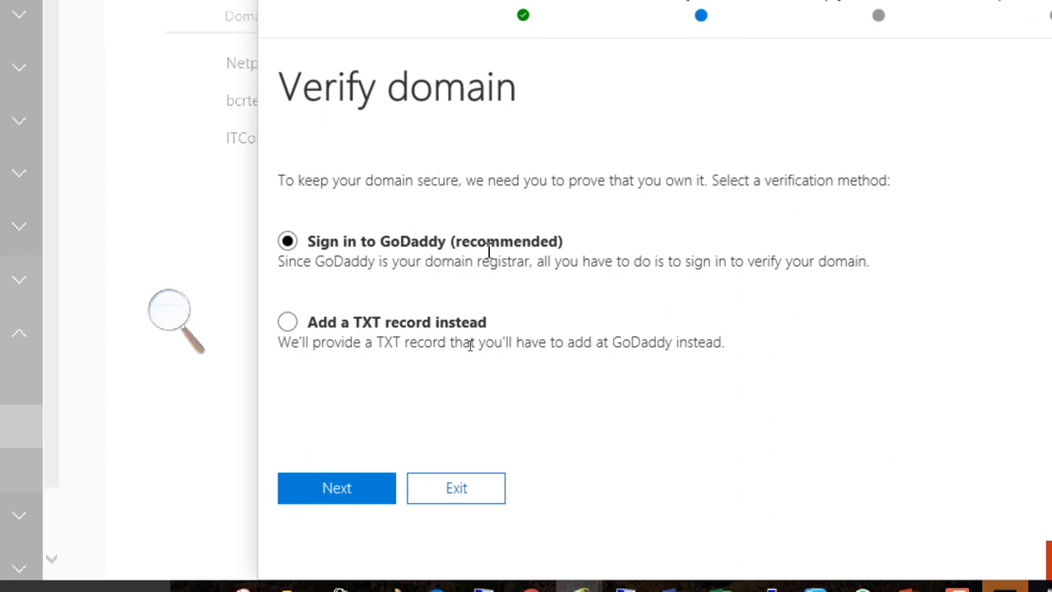
Choose TXT record verification, preview the TXT name, value and TTL, and go back to the method choice.
click(287, 322)
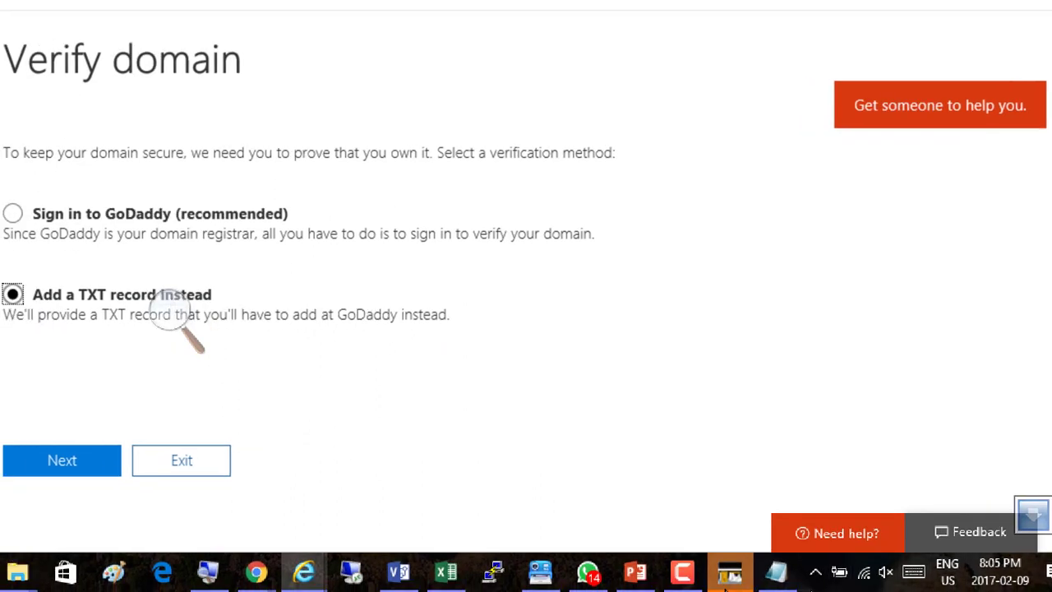
click(677, 572)
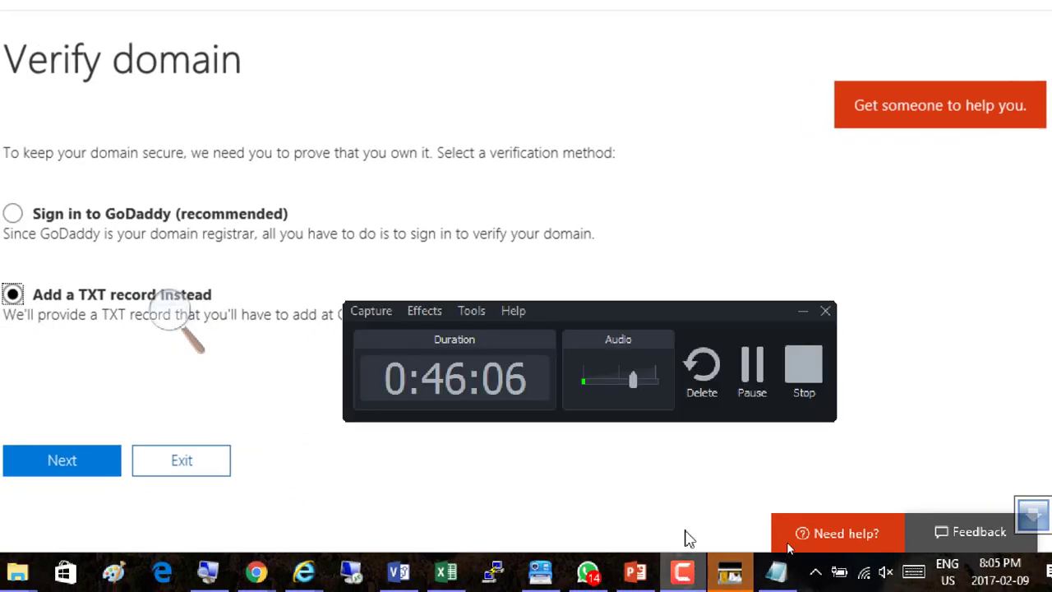
click(806, 311)
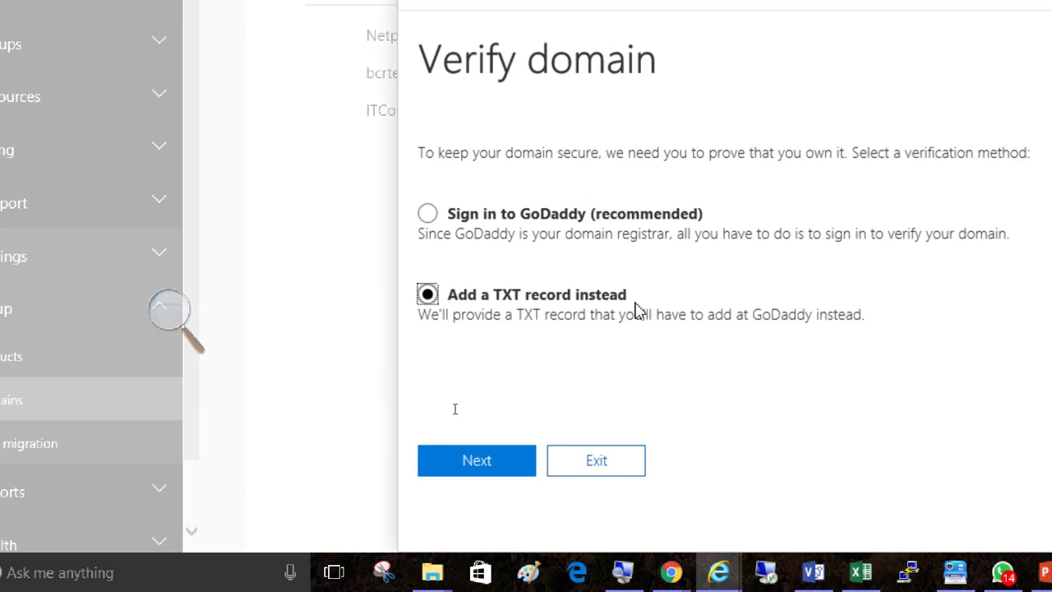
click(475, 464)
click(492, 464)
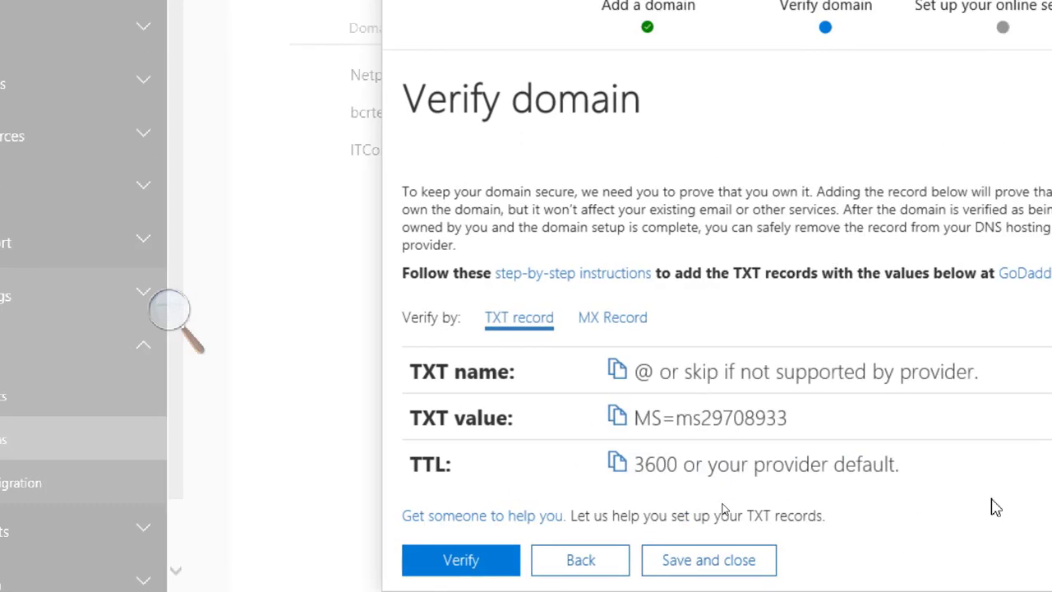
scroll(991, 501, down, 1)
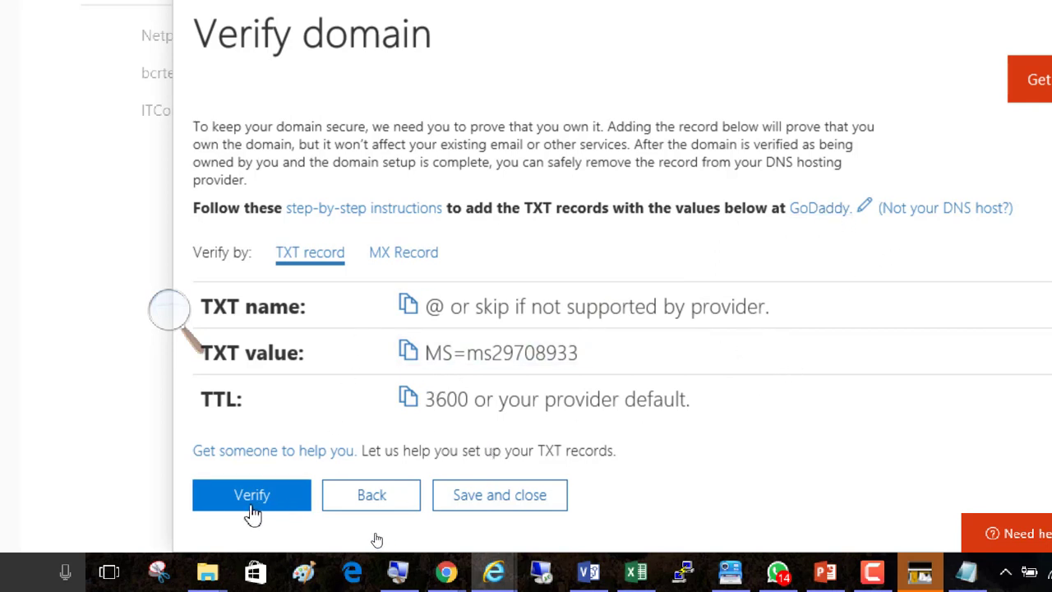
click(347, 503)
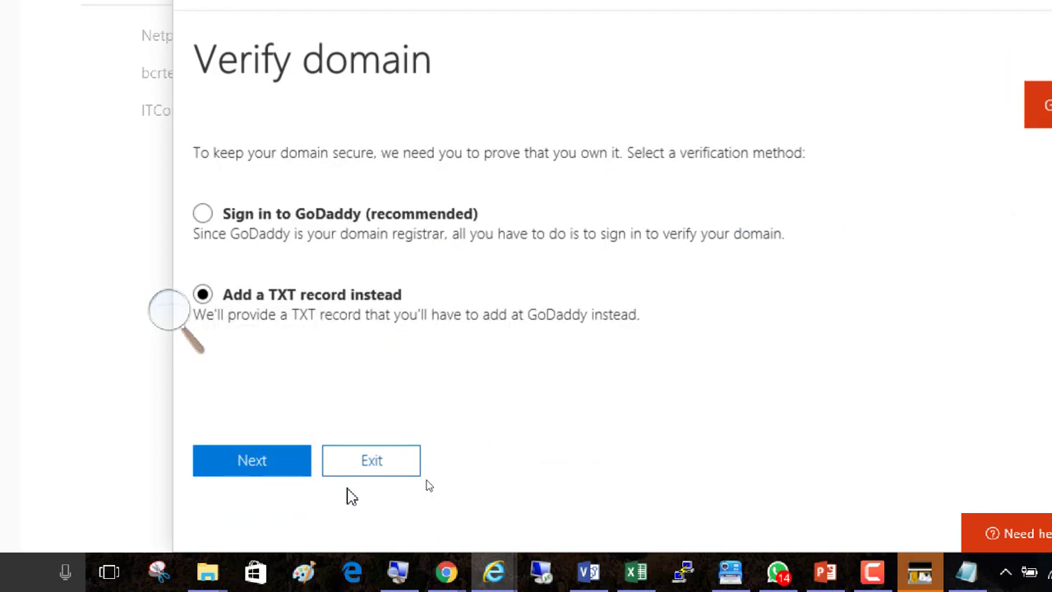
Review the TXT record verification values again and return to the verification method page.
click(202, 213)
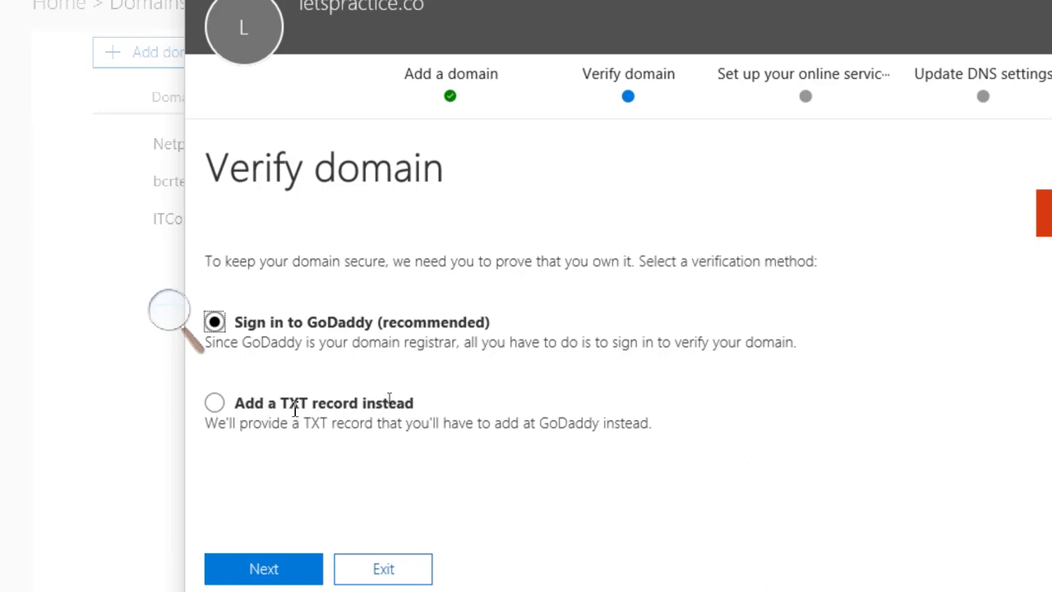
click(215, 403)
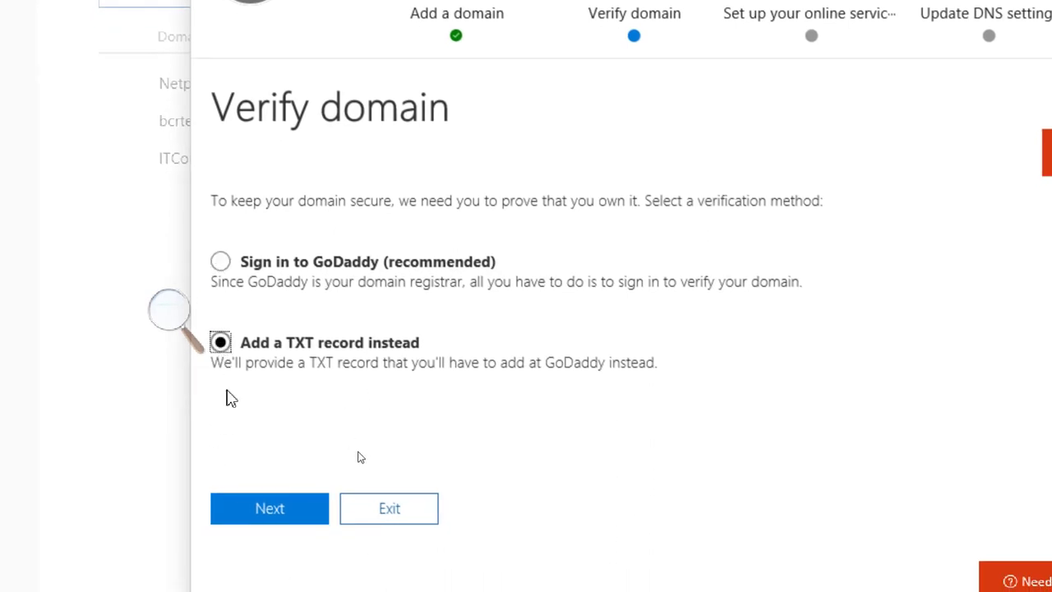
click(270, 510)
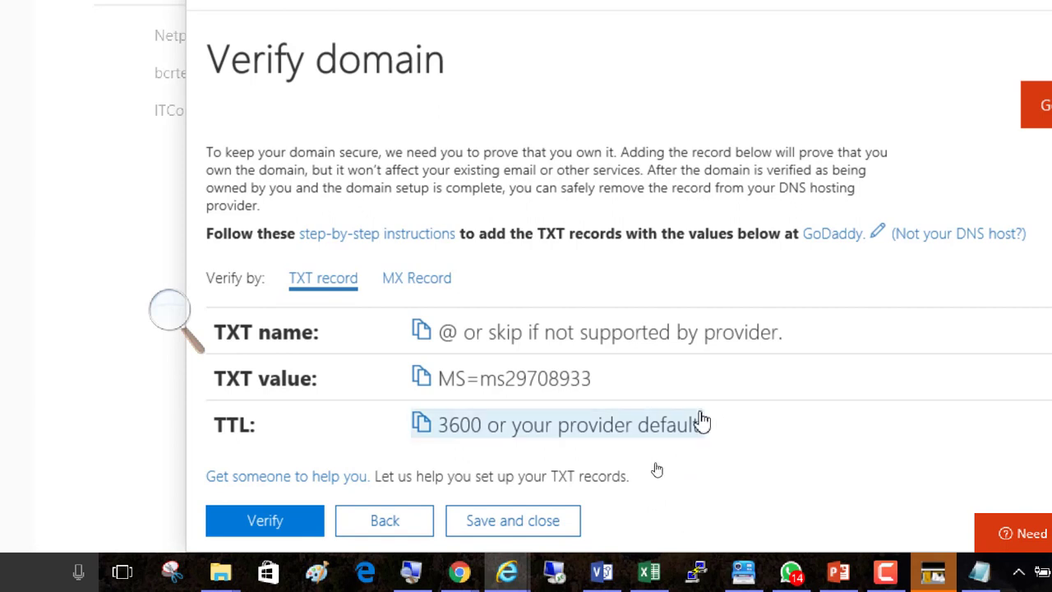
click(363, 525)
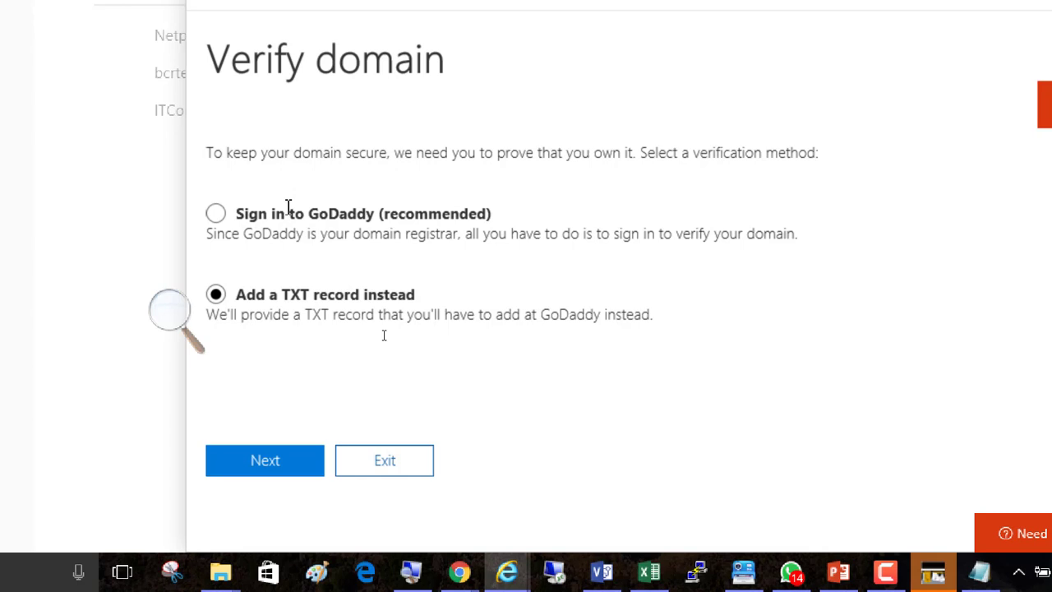
Select Sign in to GoDaddy as the verification method and exit the domain wizard.
click(261, 462)
click(217, 217)
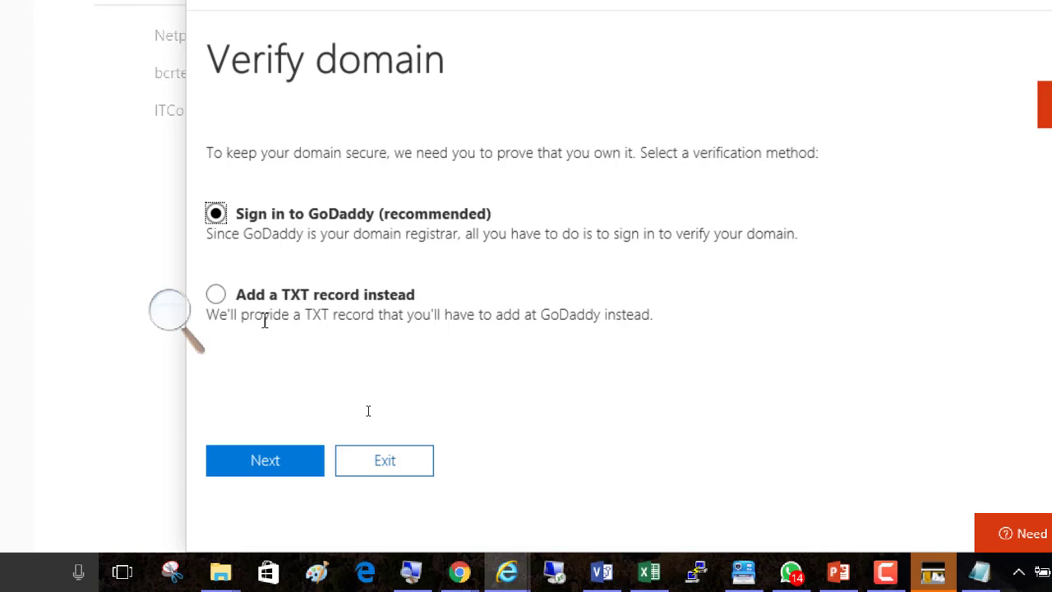
click(383, 467)
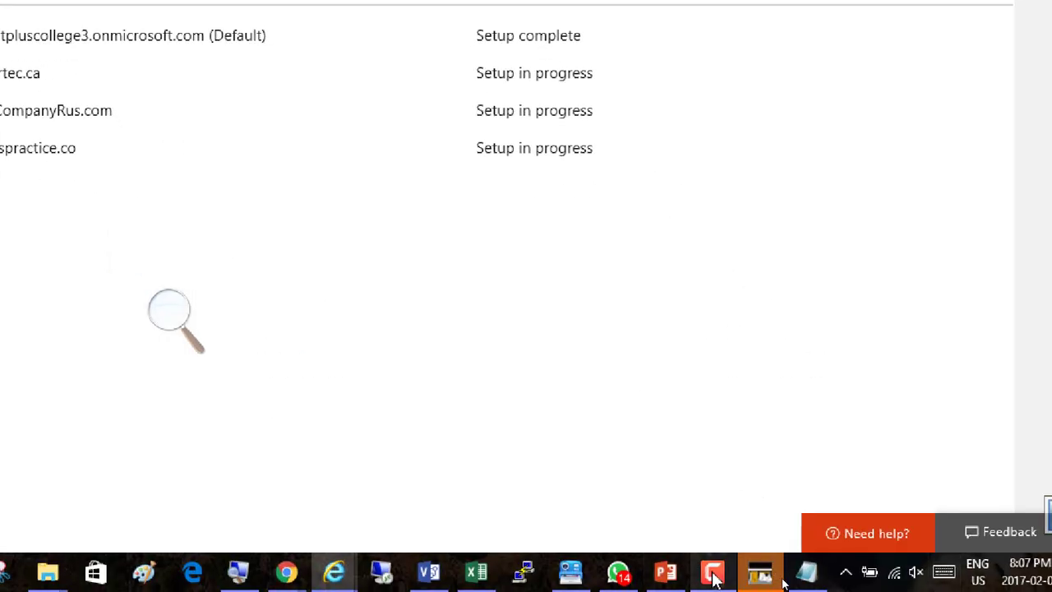
click(712, 573)
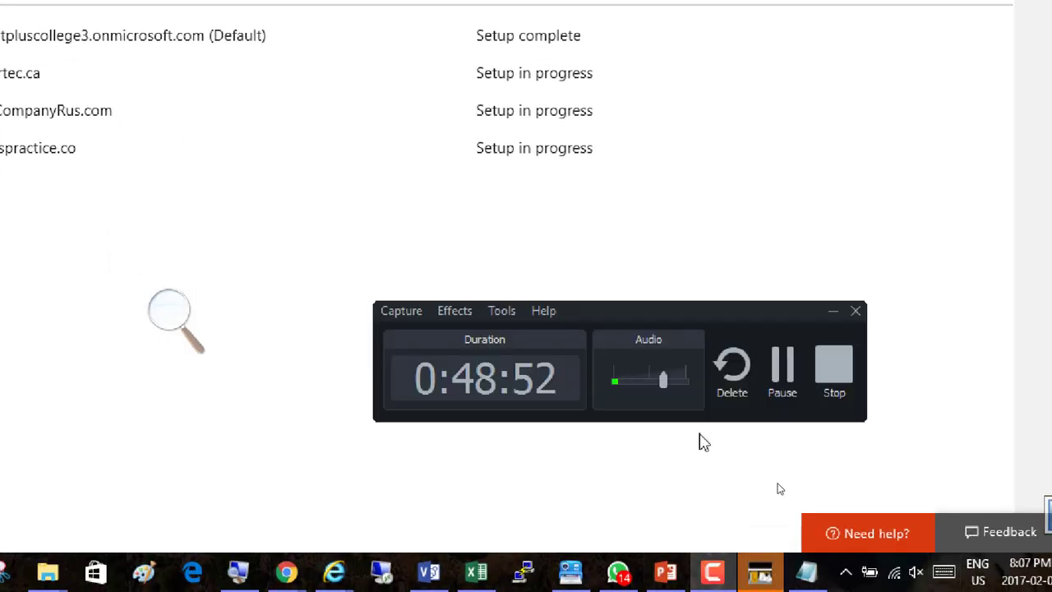
click(781, 420)
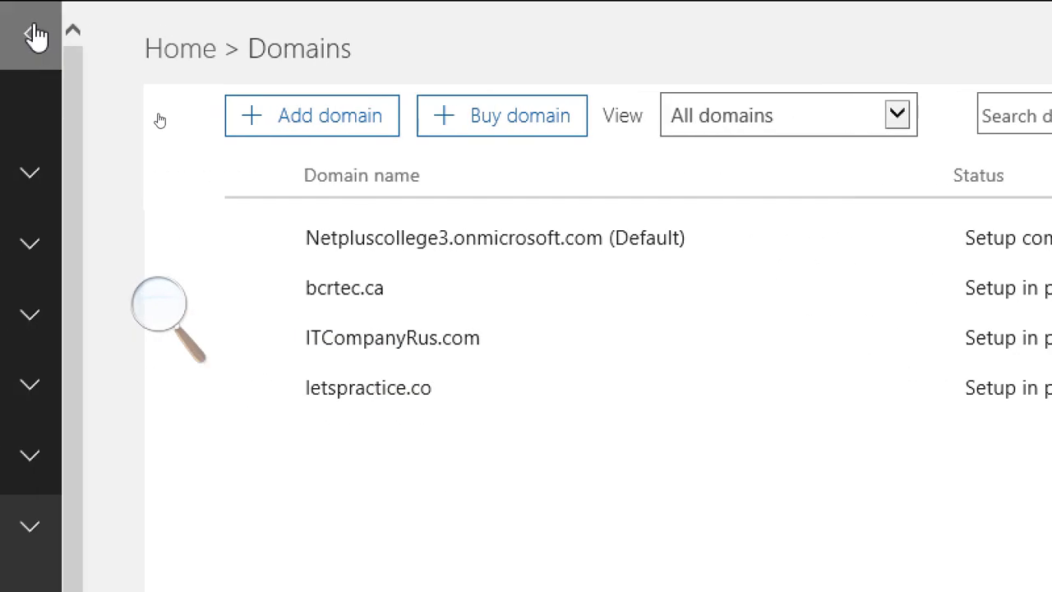
Start adding a new domain, enter letspractice.co as the domain you own, and continue.
click(281, 123)
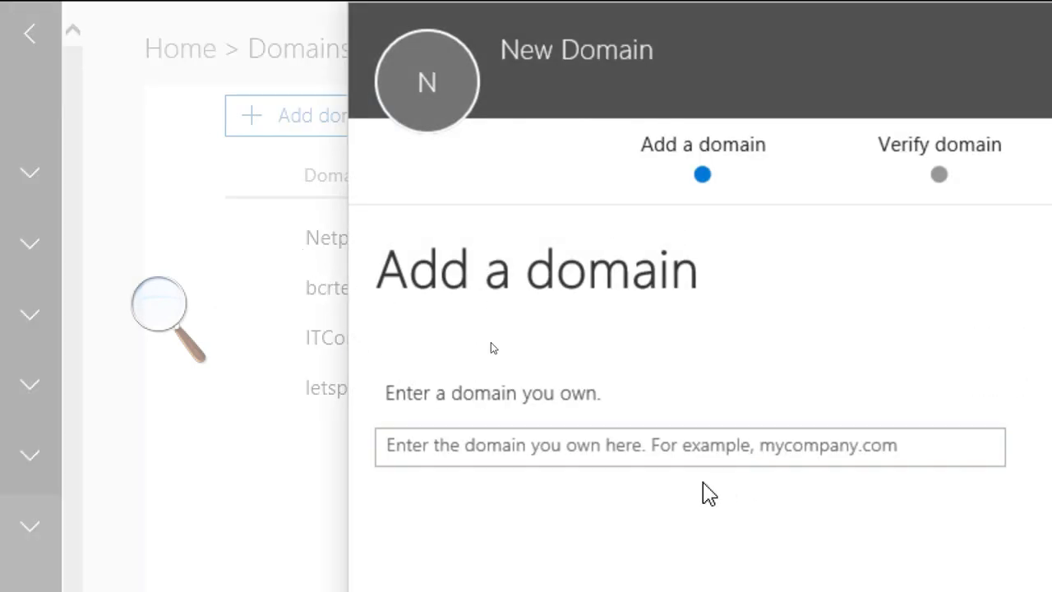
click(683, 452)
text(letspract)
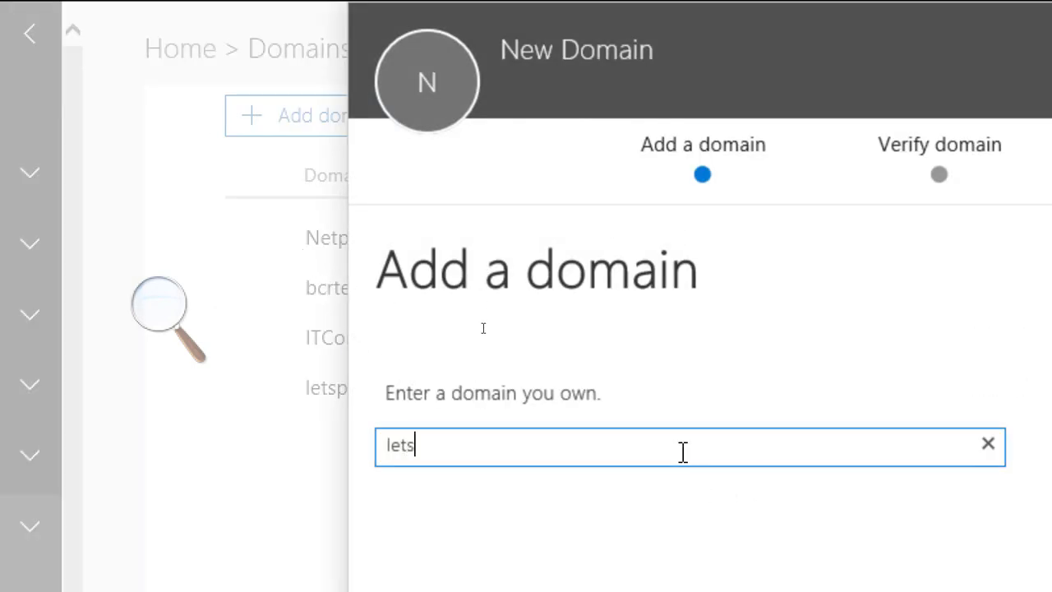
text(ice.co)
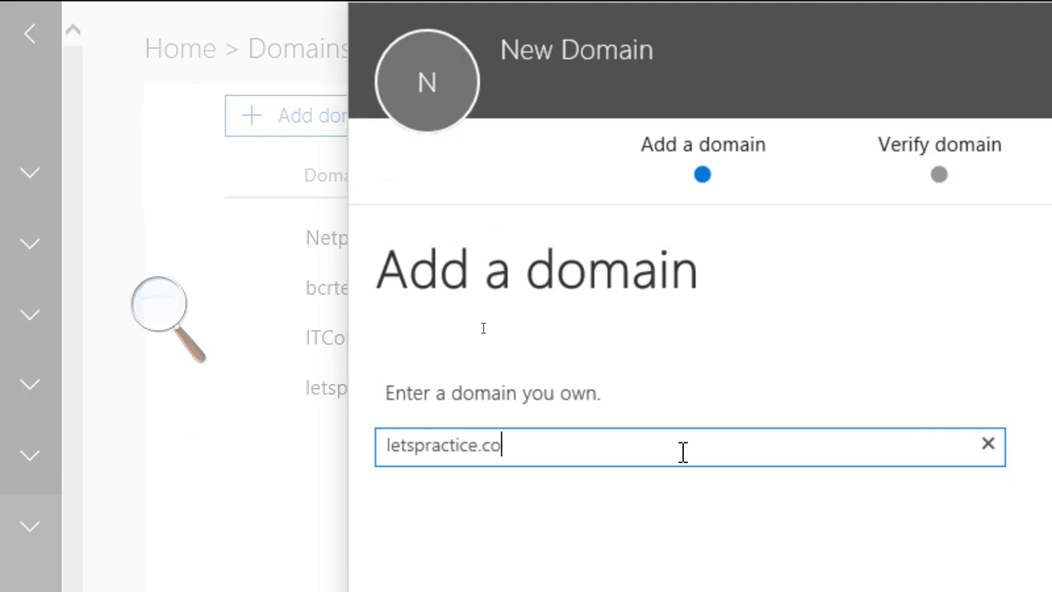
click(455, 550)
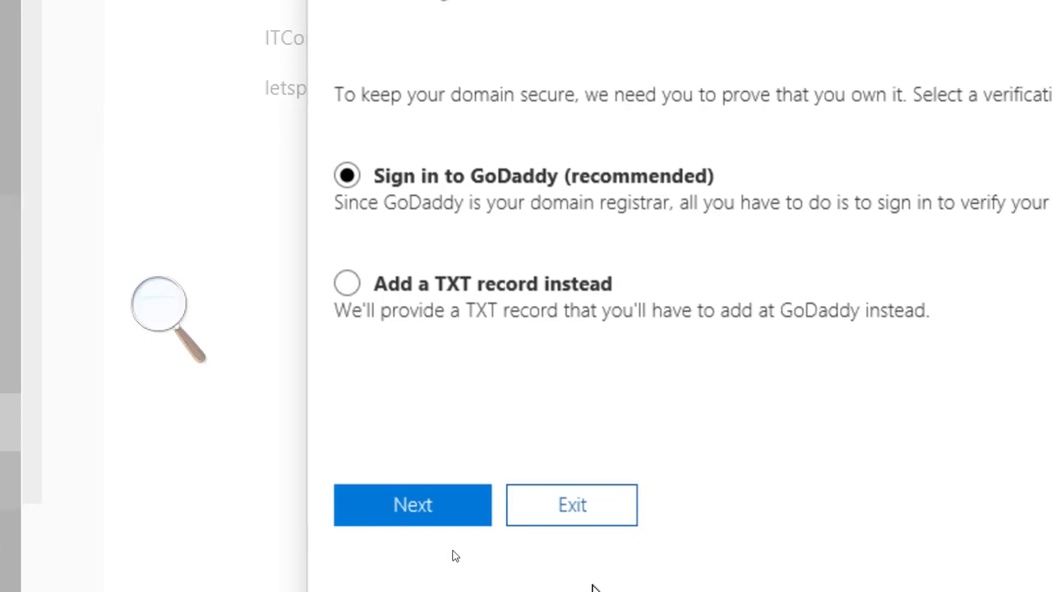
Continue with Sign in to GoDaddy verification to open the GoDaddy login window.
click(419, 476)
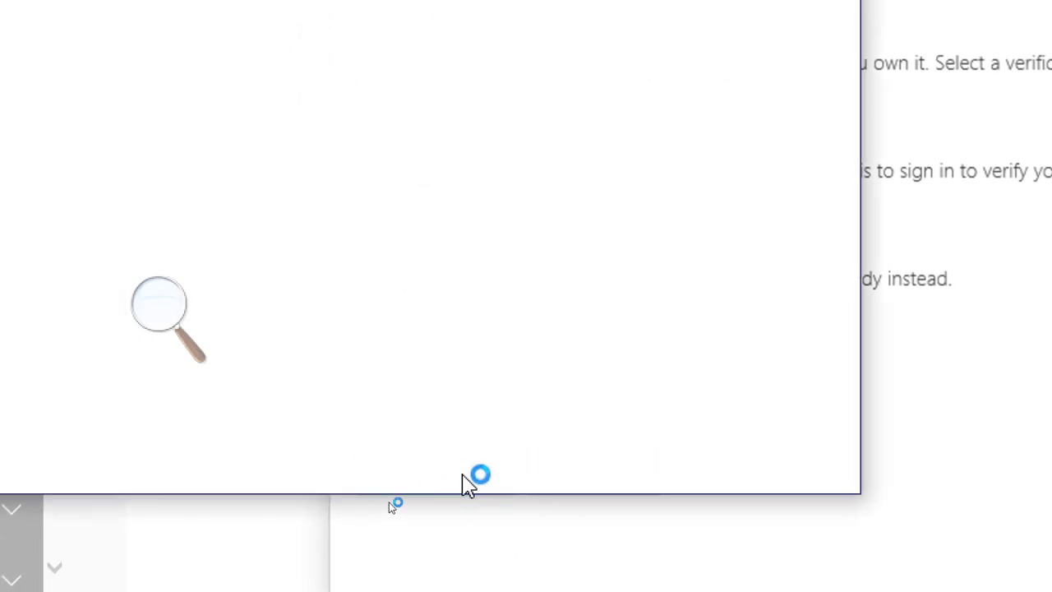
click(164, 309)
click(154, 321)
click(151, 322)
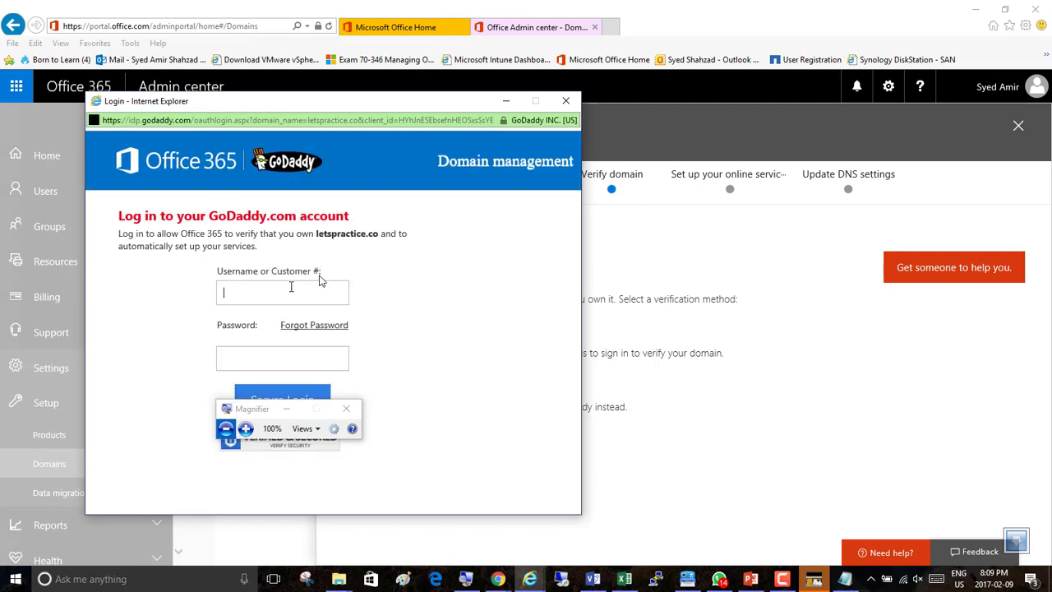
Switch to the GoDaddy Domain Manager and open the account menu to check the customer info.
key(alt+Tab)
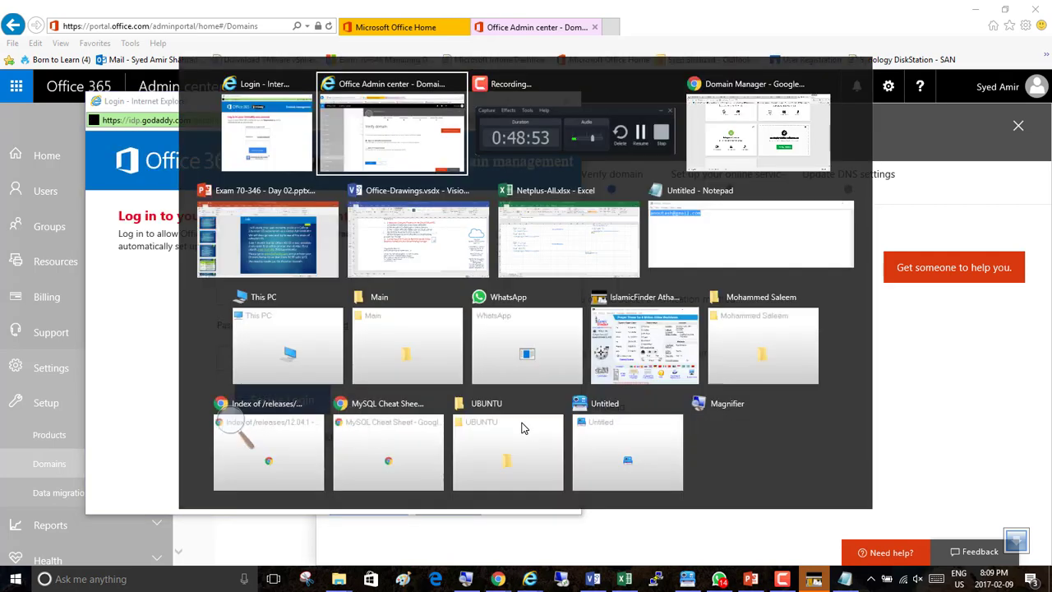
key(alt+Tab)
key(alt+Tab)
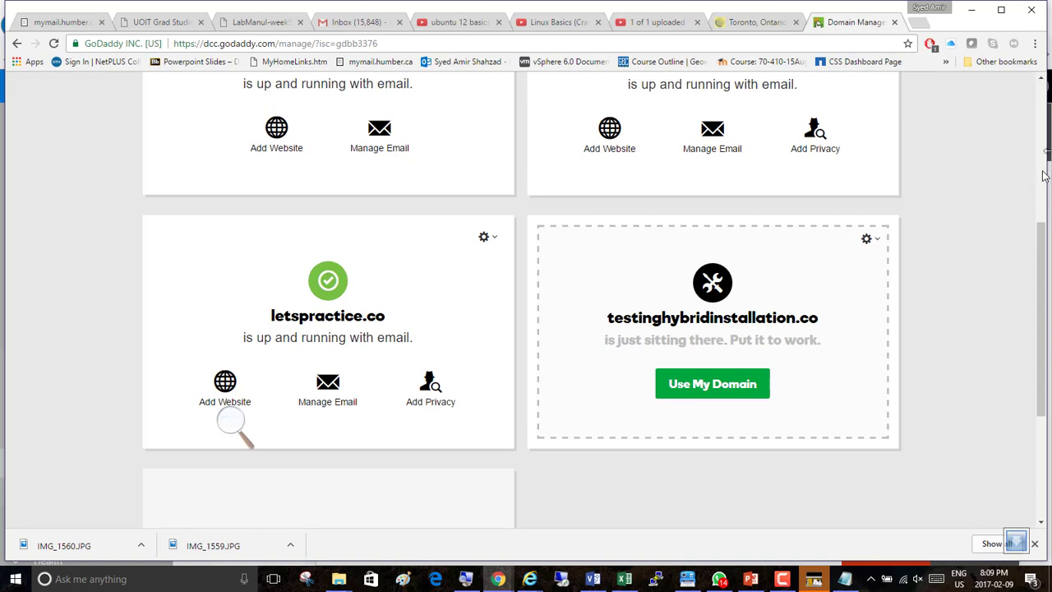
click(1044, 131)
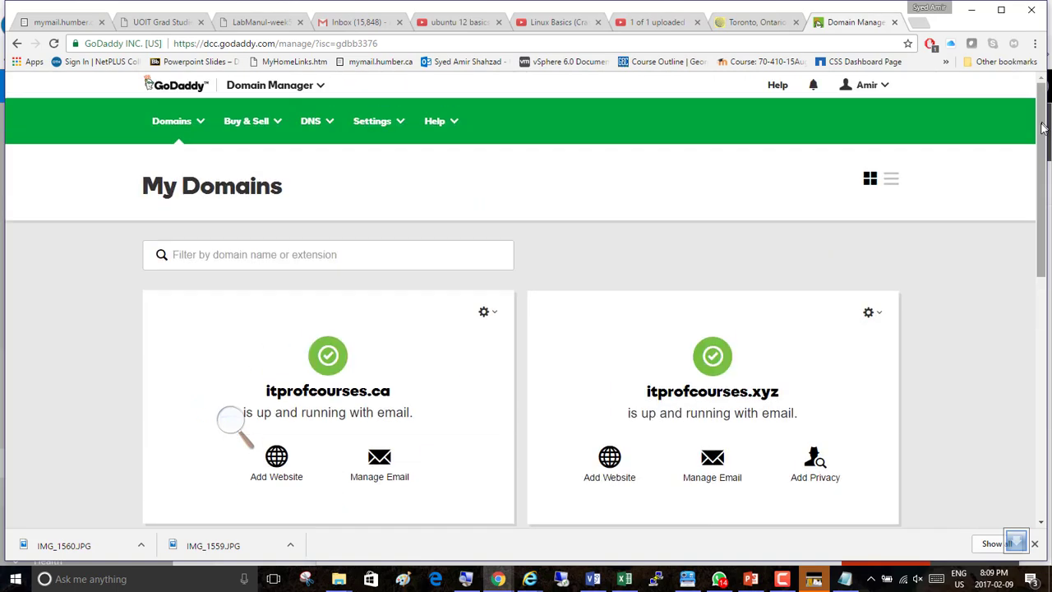
click(883, 84)
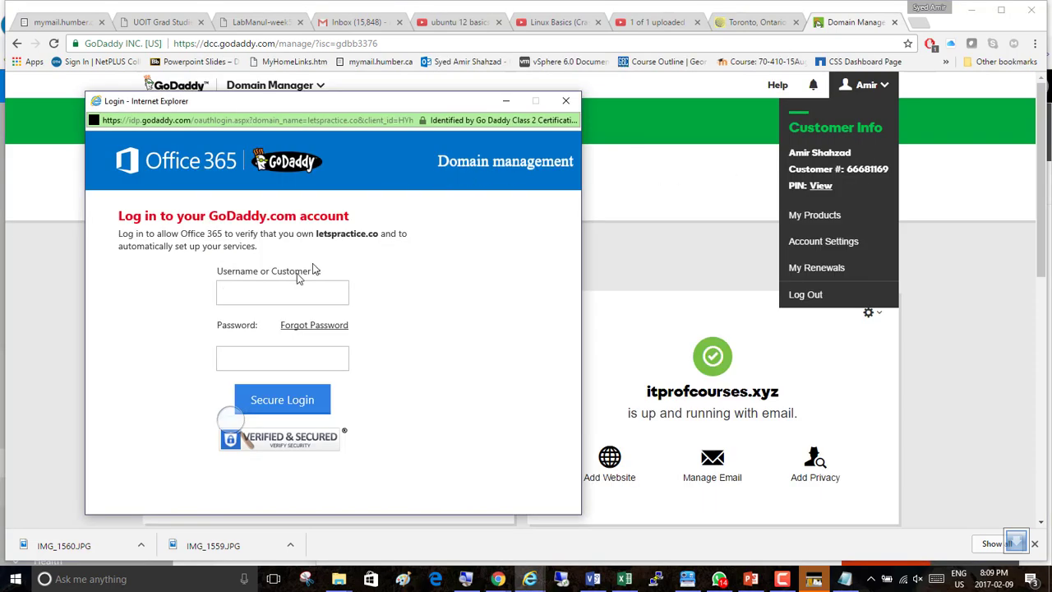
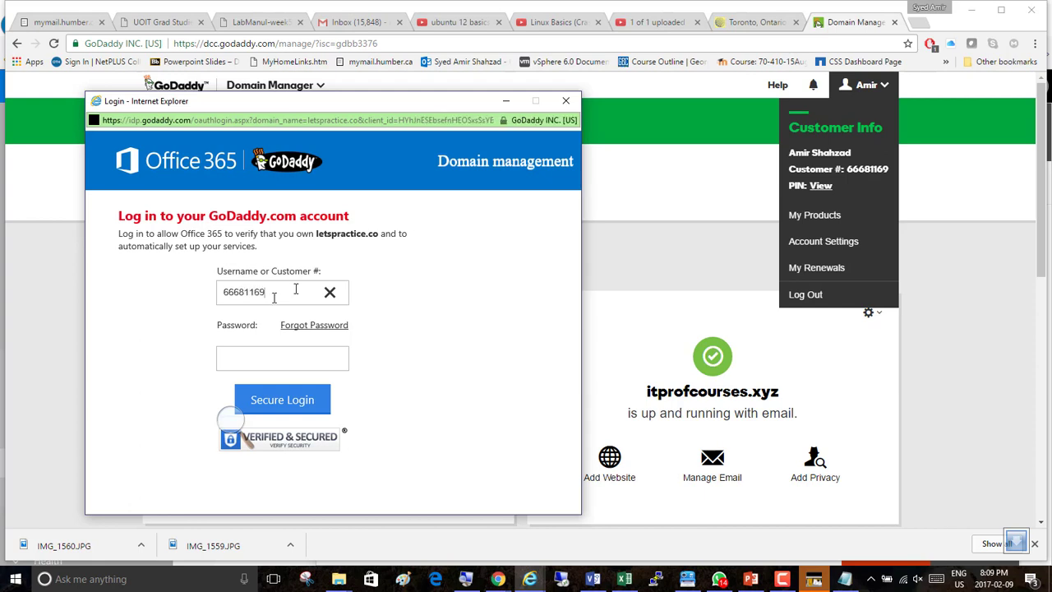
Enter the GoDaddy customer number as the username in the login window and focus the password field.
click(237, 359)
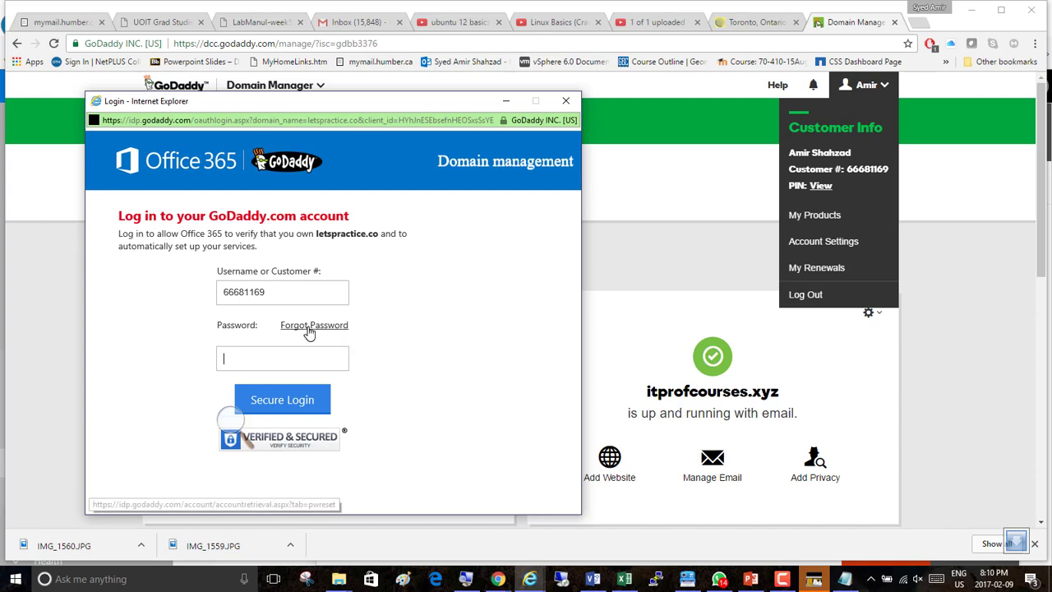
Open the Forgot Password page and close it.
click(311, 327)
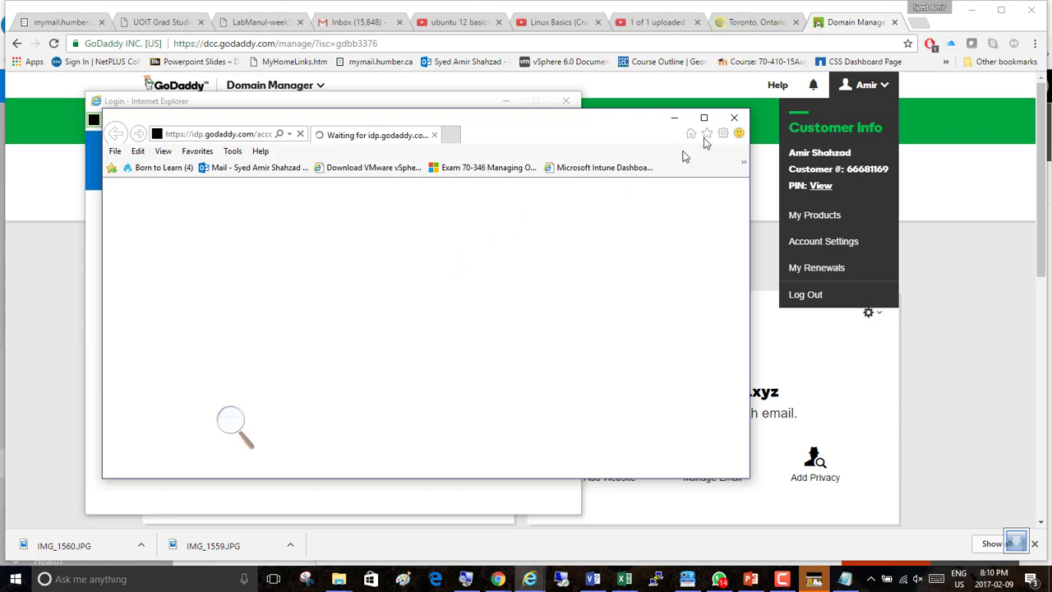
click(734, 118)
Open the browser's saved passwords manager from its settings.
key(alt+Tab)
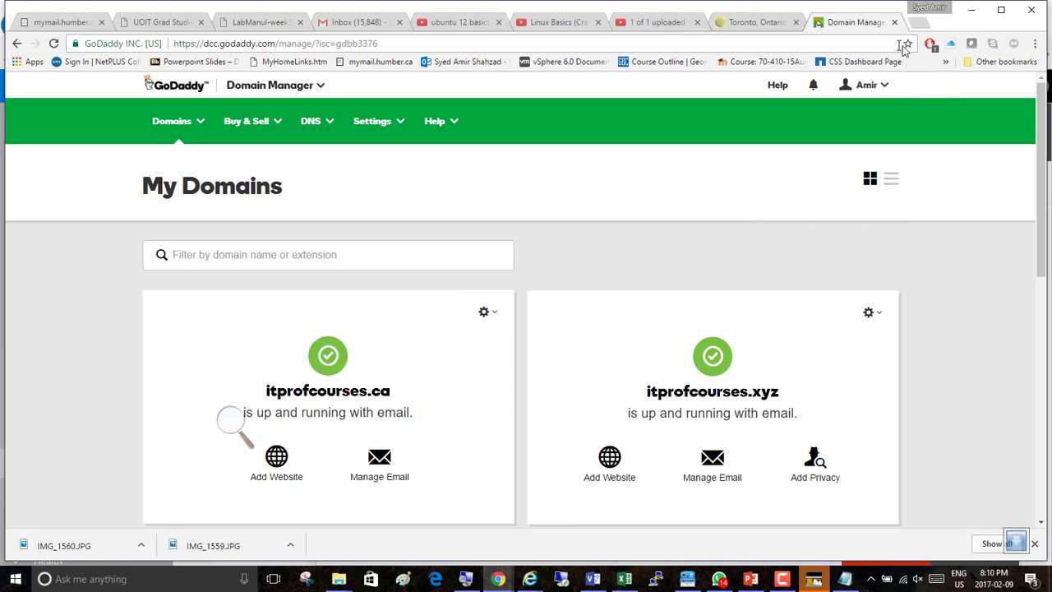
click(1036, 43)
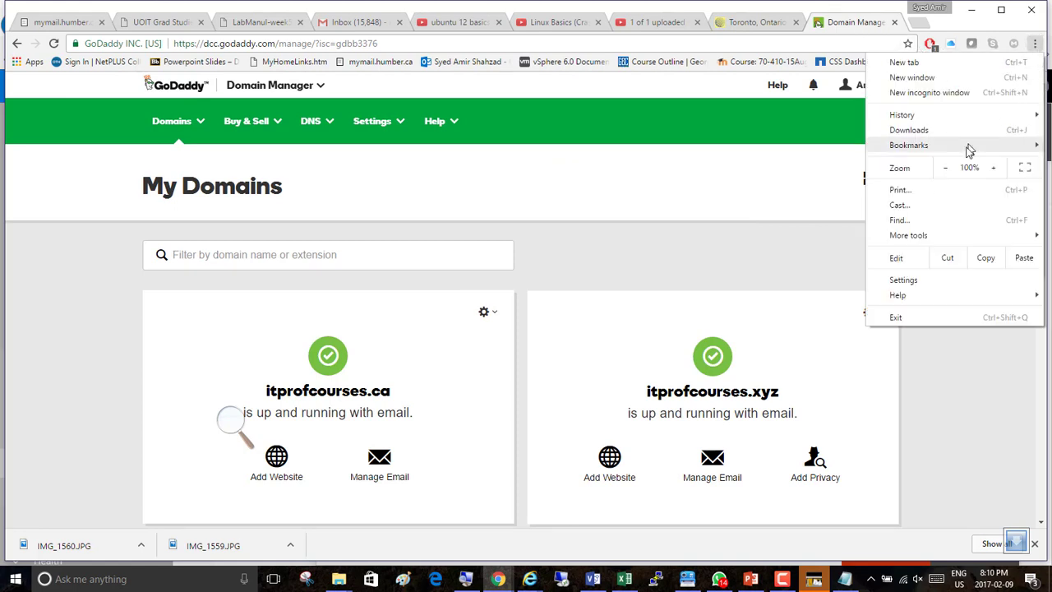
click(924, 277)
scroll(278, 380, down, 3)
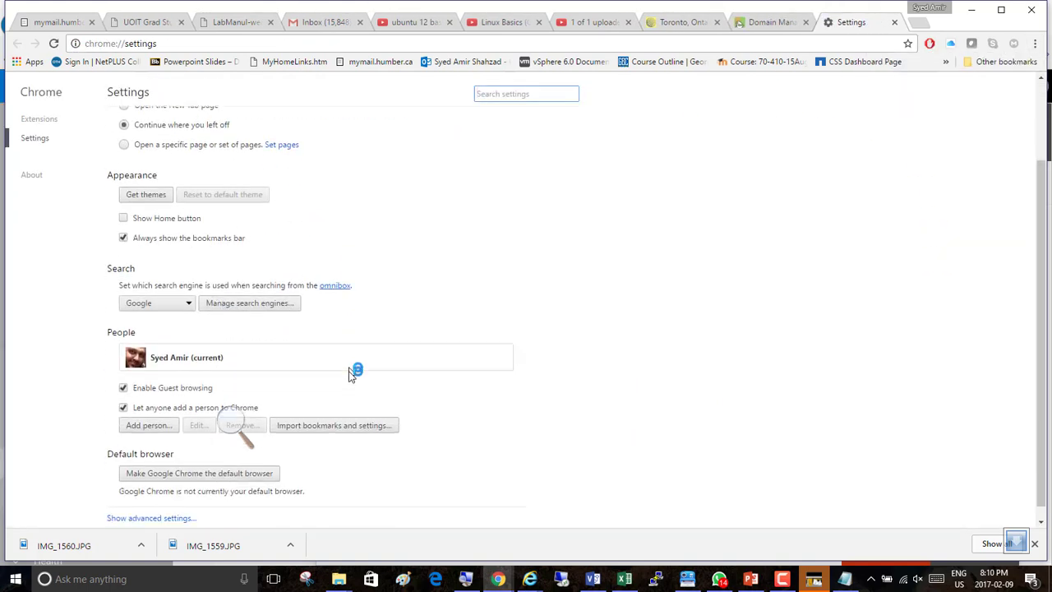
scroll(311, 466, down, 5)
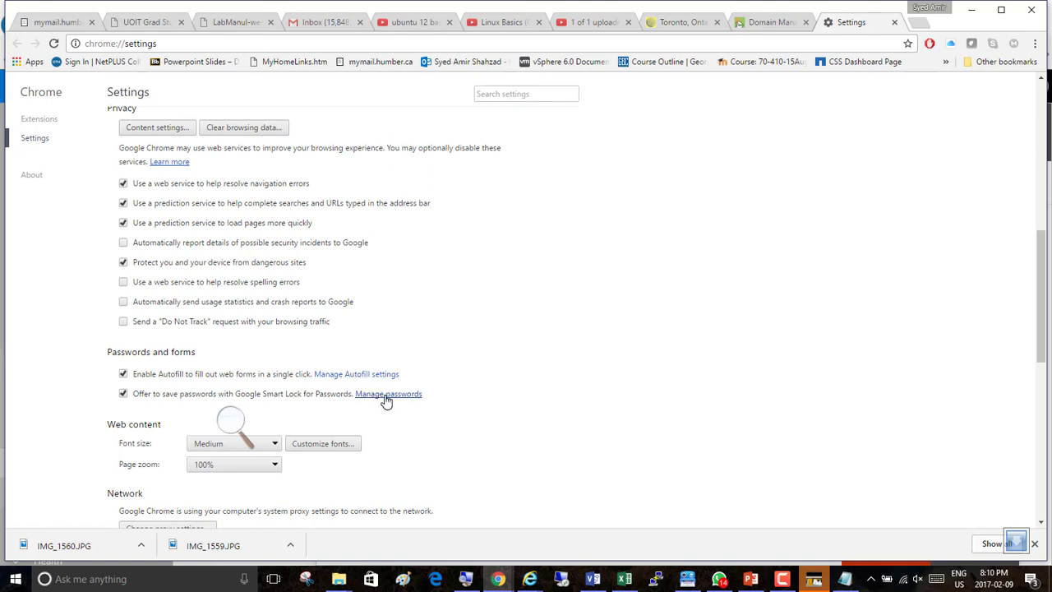
click(386, 394)
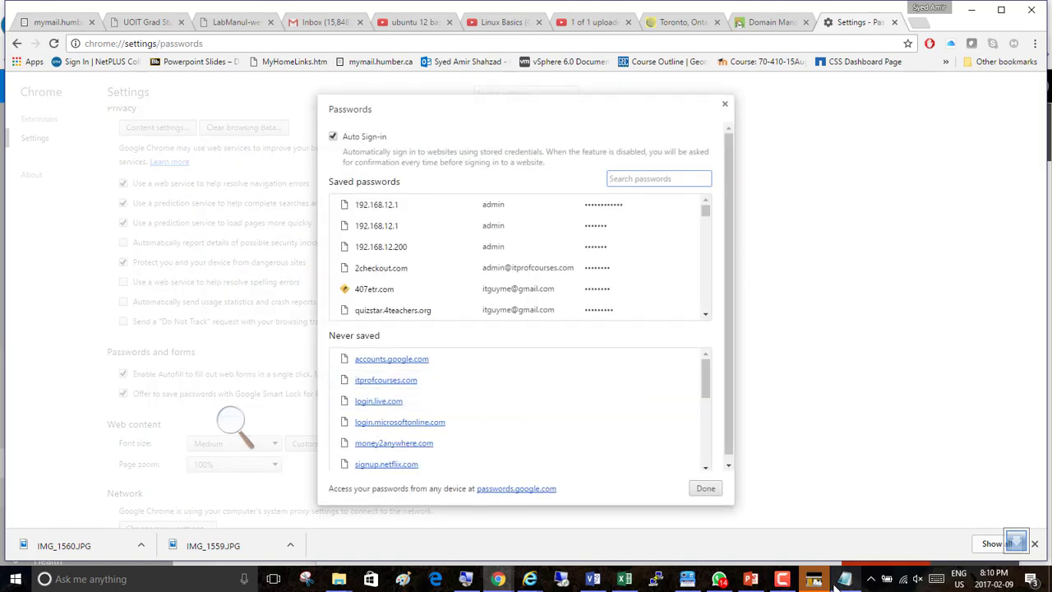
Close the passwords manager and return to the GoDaddy login window.
click(782, 579)
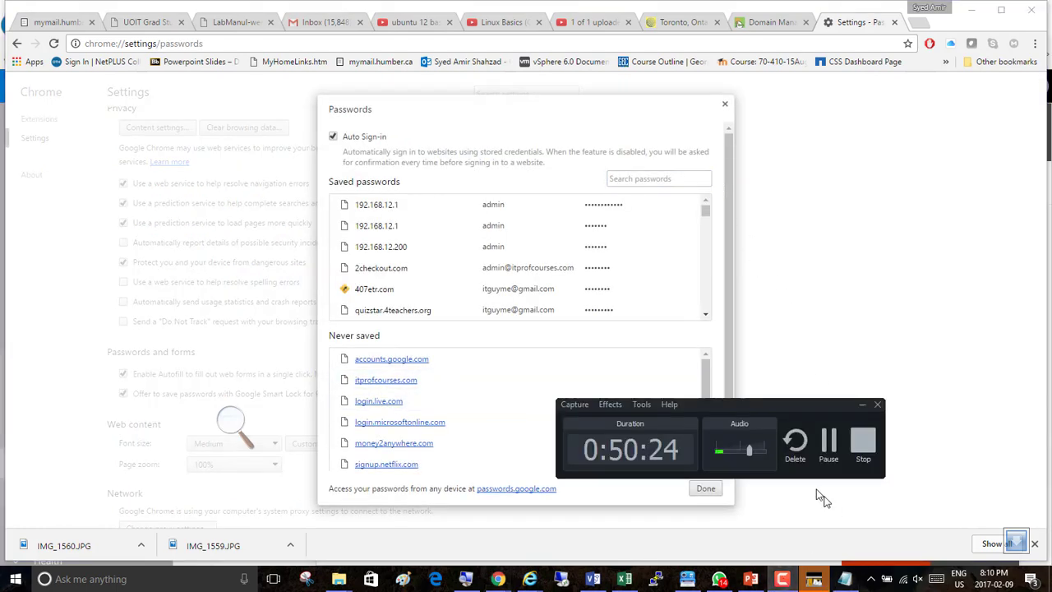
click(827, 445)
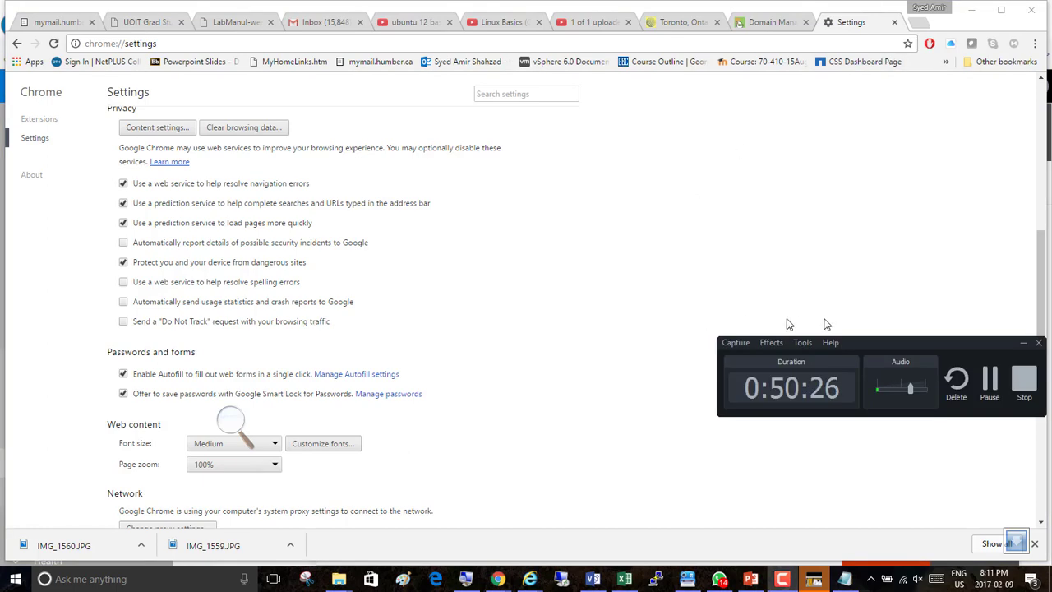
key(alt+Tab)
key(alt+Tab)
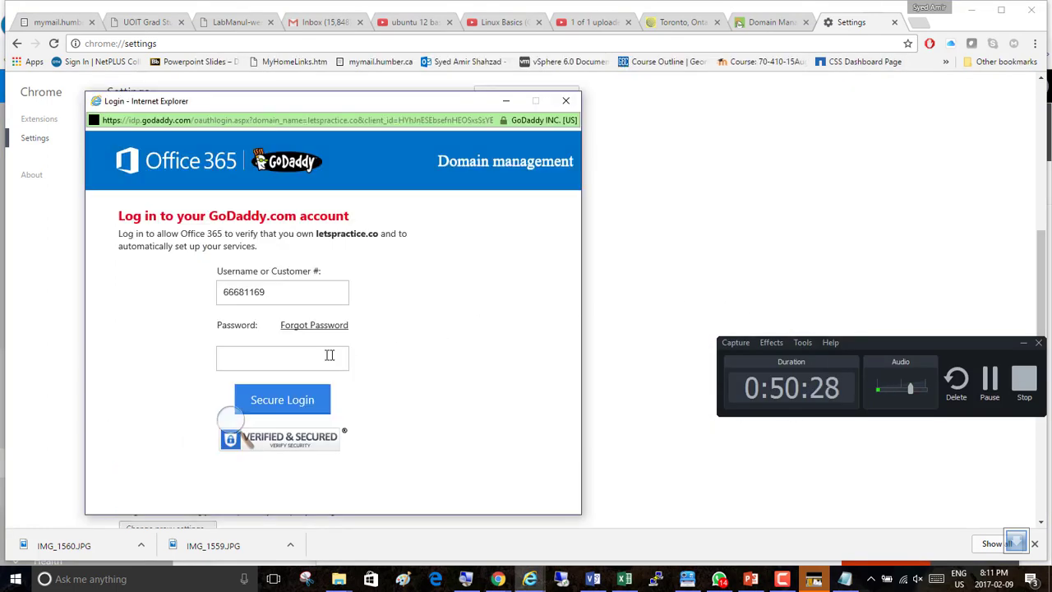
Enter the GoDaddy account password and log in securely.
text(*********)
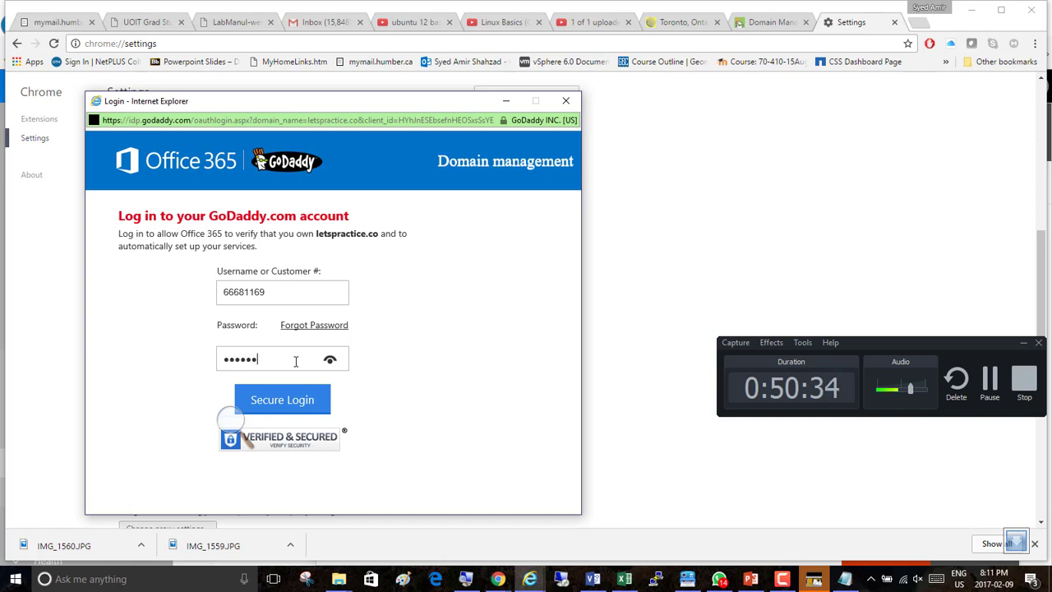
click(295, 401)
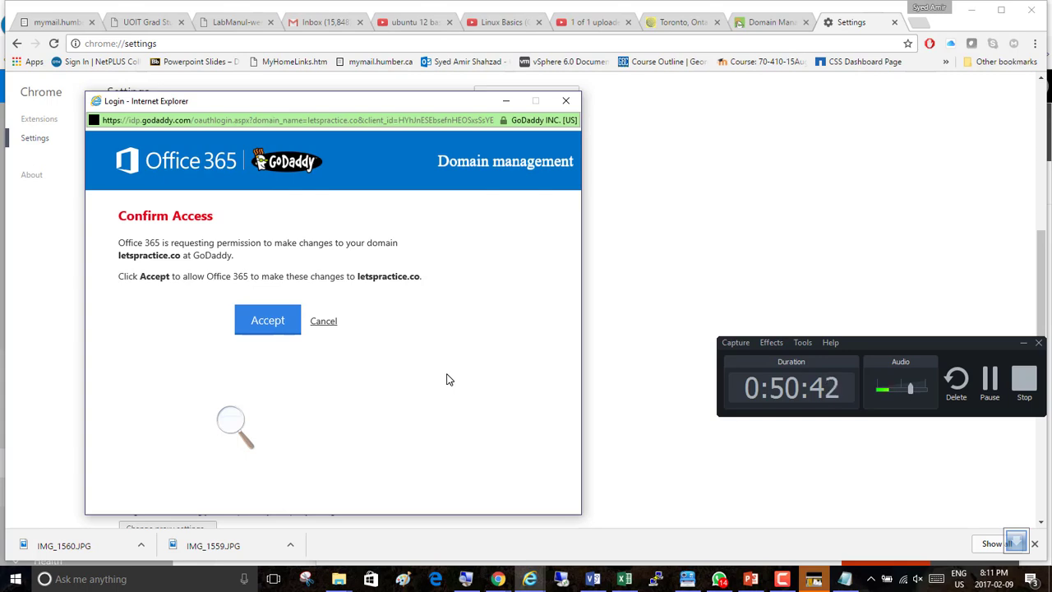
Accept Office 365's permission to make changes to letspractice.co at GoDaddy and allow the login window to close.
click(230, 424)
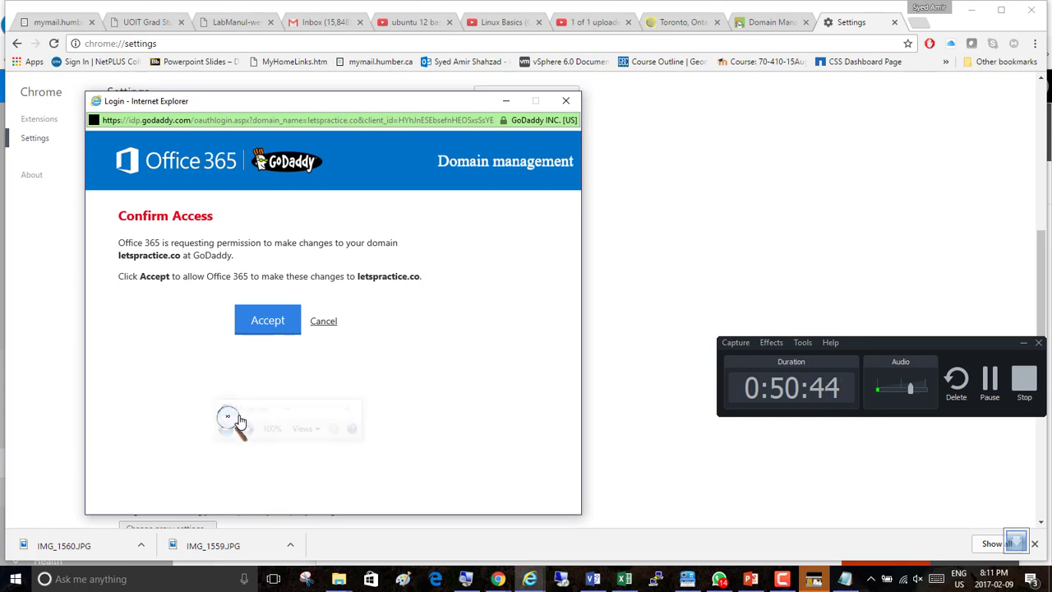
click(244, 427)
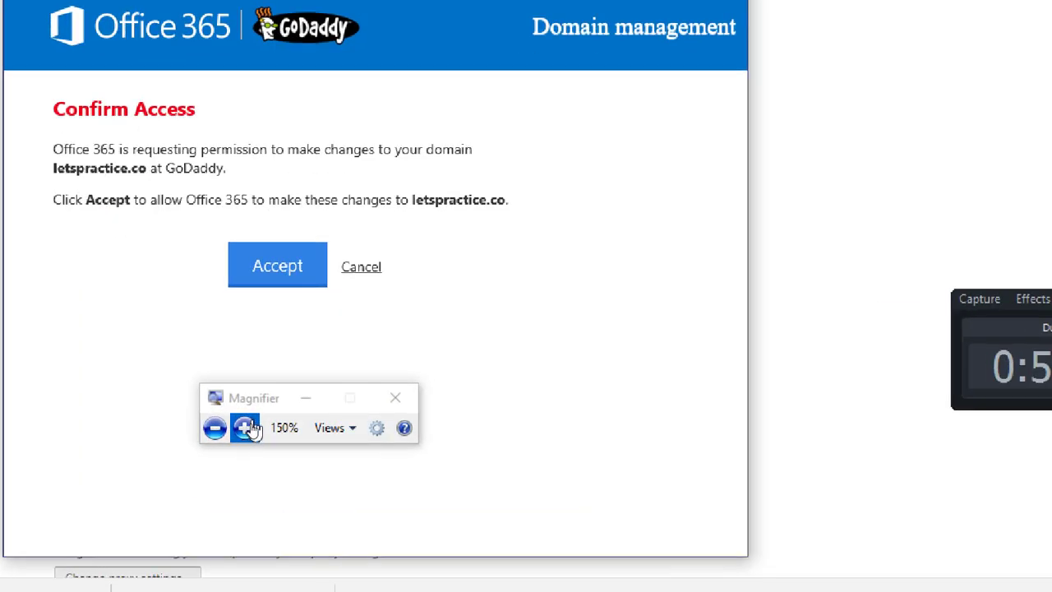
click(247, 429)
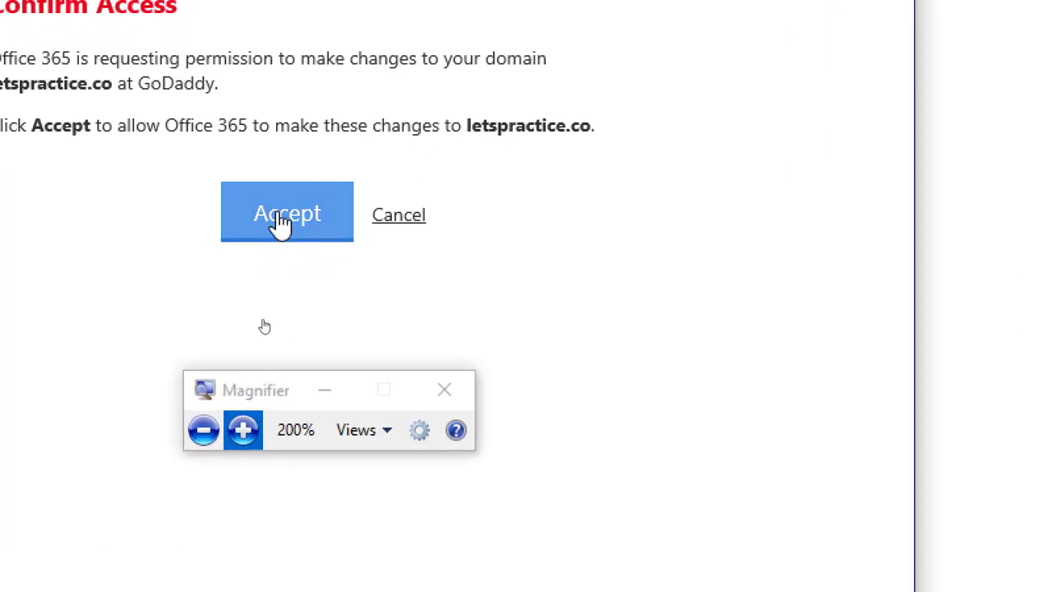
click(386, 221)
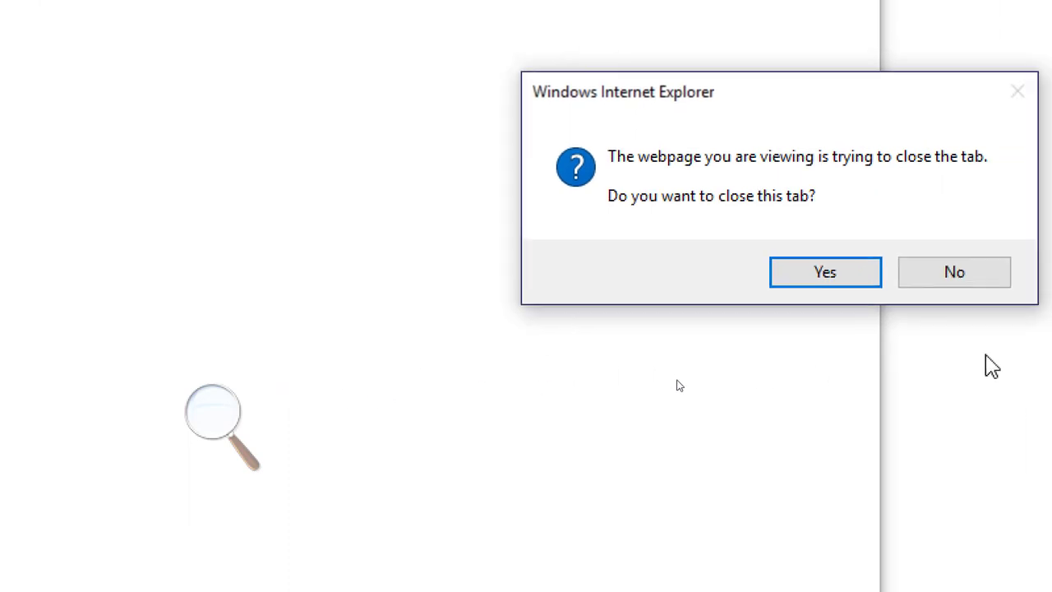
click(206, 415)
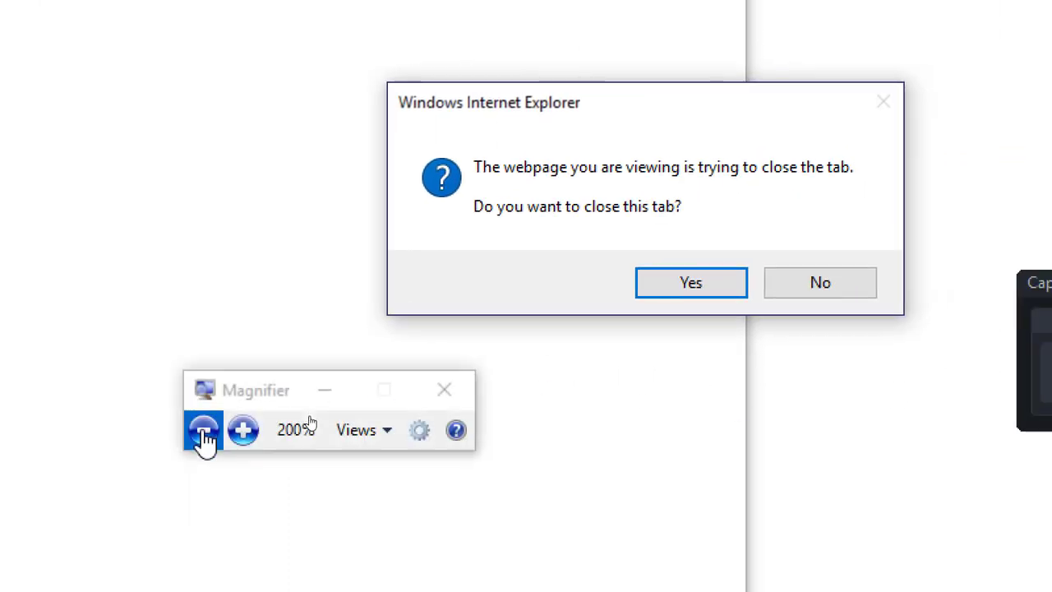
click(206, 434)
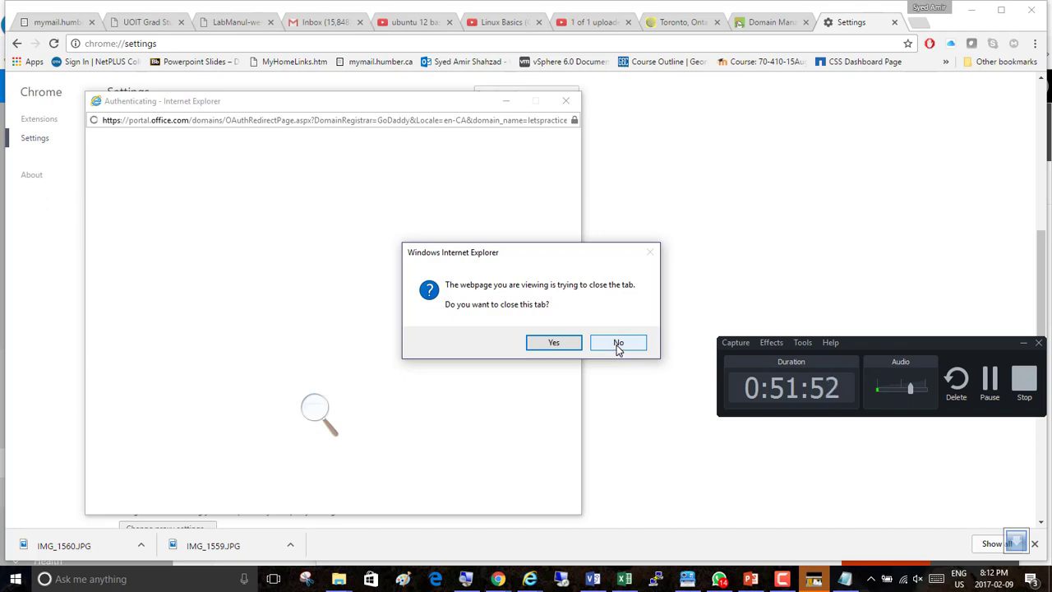
click(553, 344)
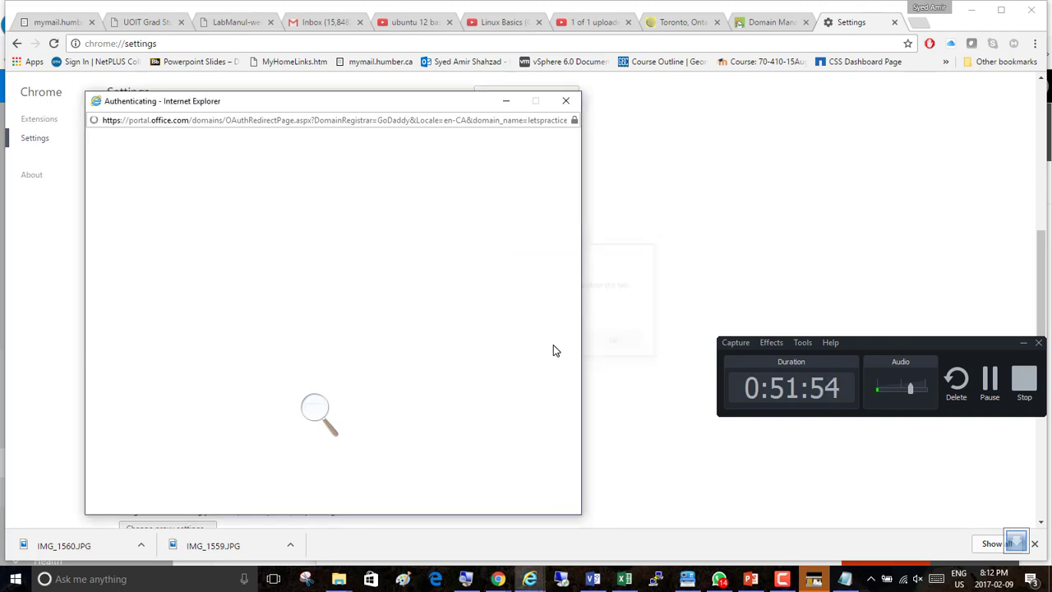
Return to the Verify domain step and continue with the GoDaddy sign-in option again.
click(895, 23)
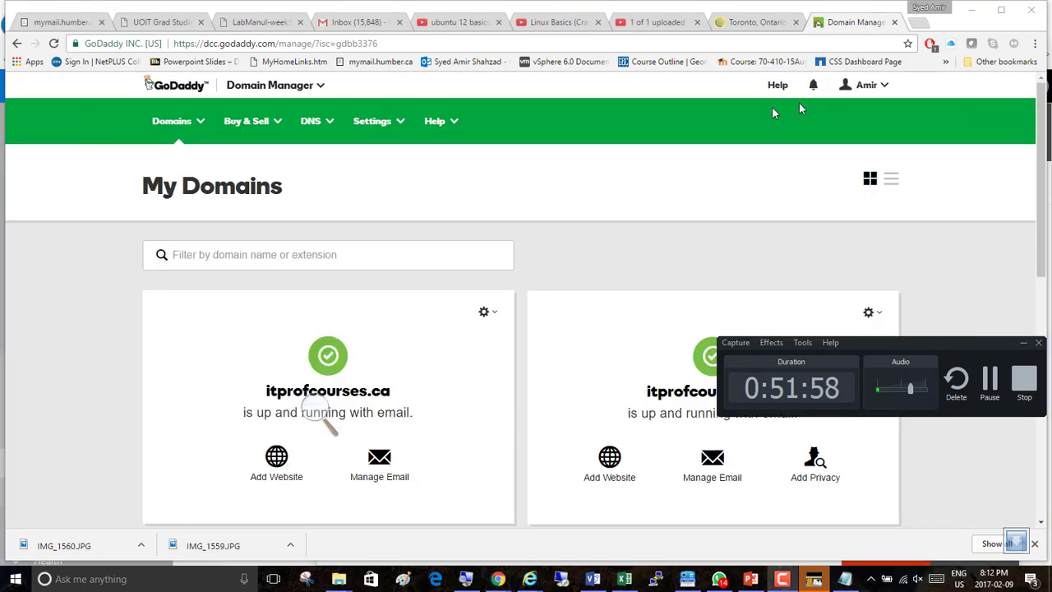
key(alt+Tab)
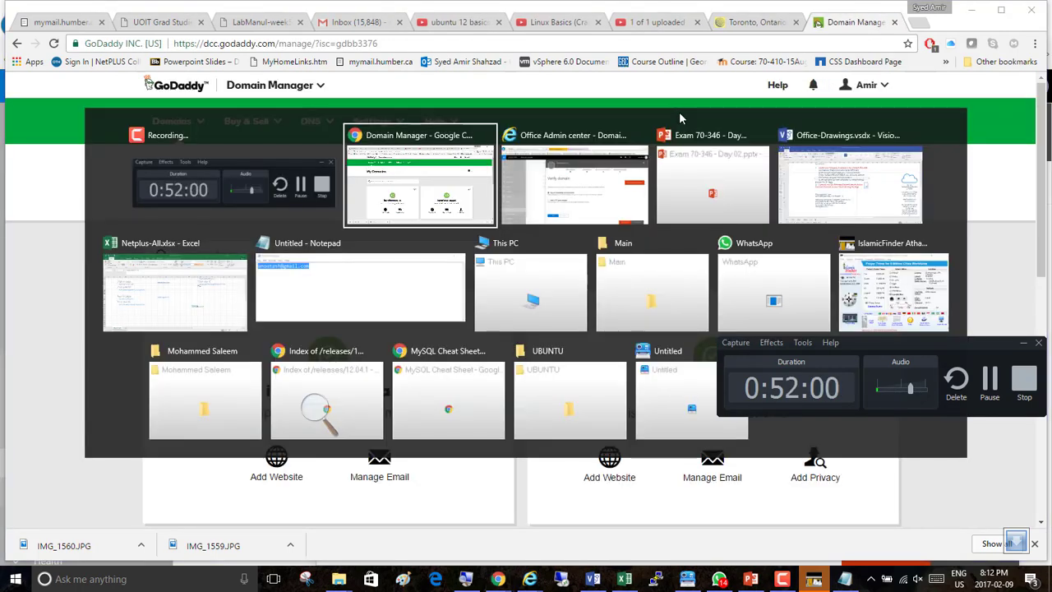
key(alt+Tab)
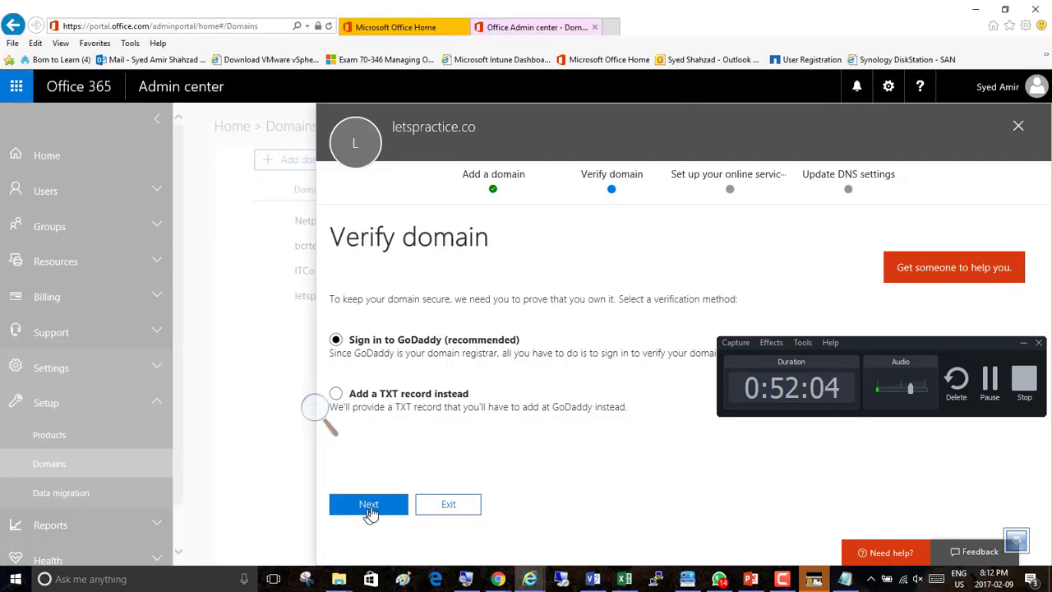
click(1023, 343)
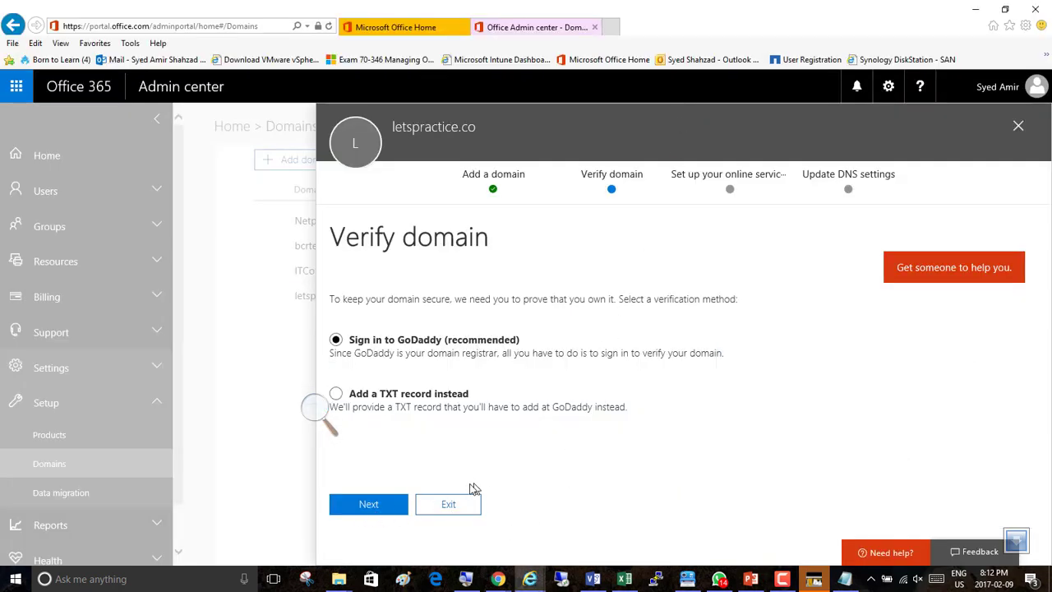
click(371, 503)
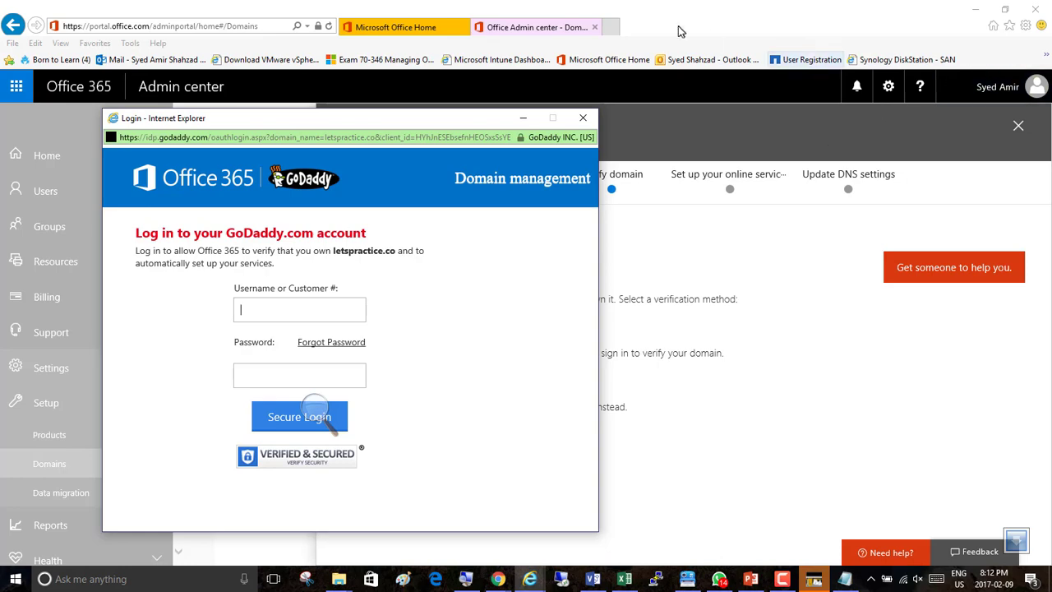
Check the GoDaddy account's customer info in the Domain Manager.
key(alt+Tab)
key(Tab)
key(Tab)
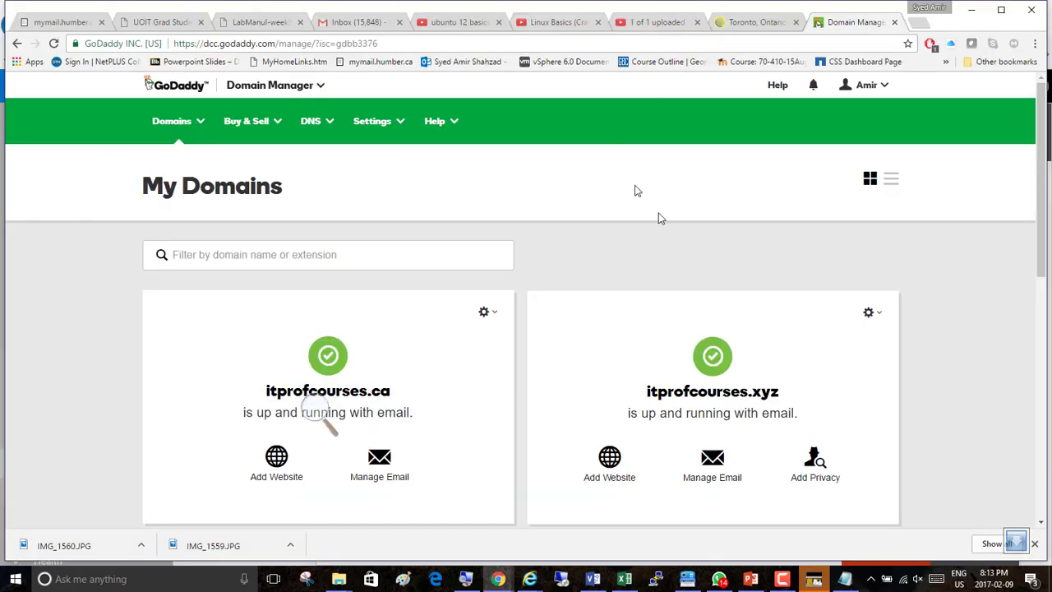
click(884, 88)
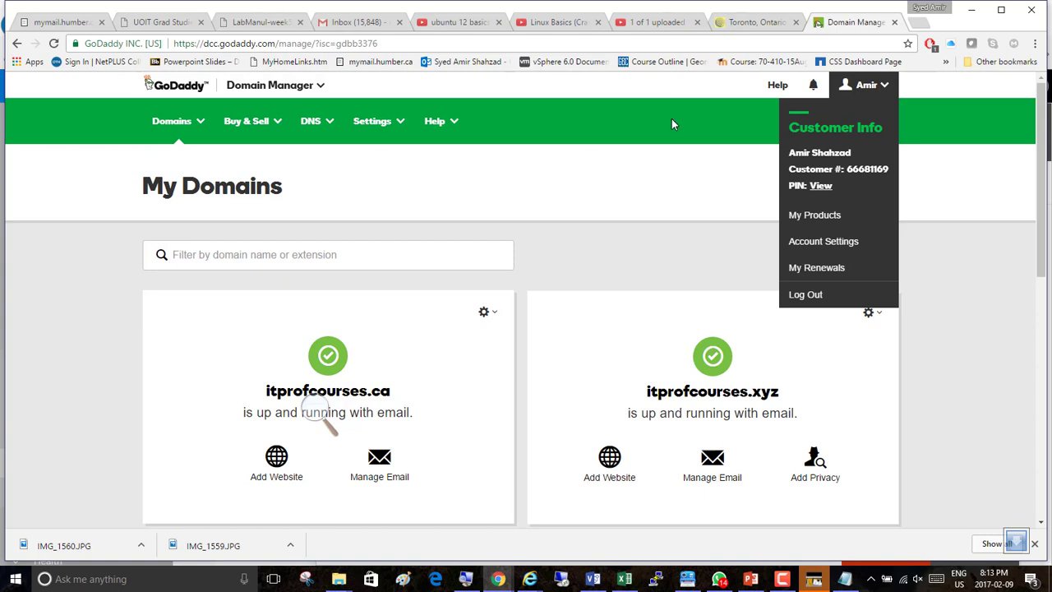
click(615, 177)
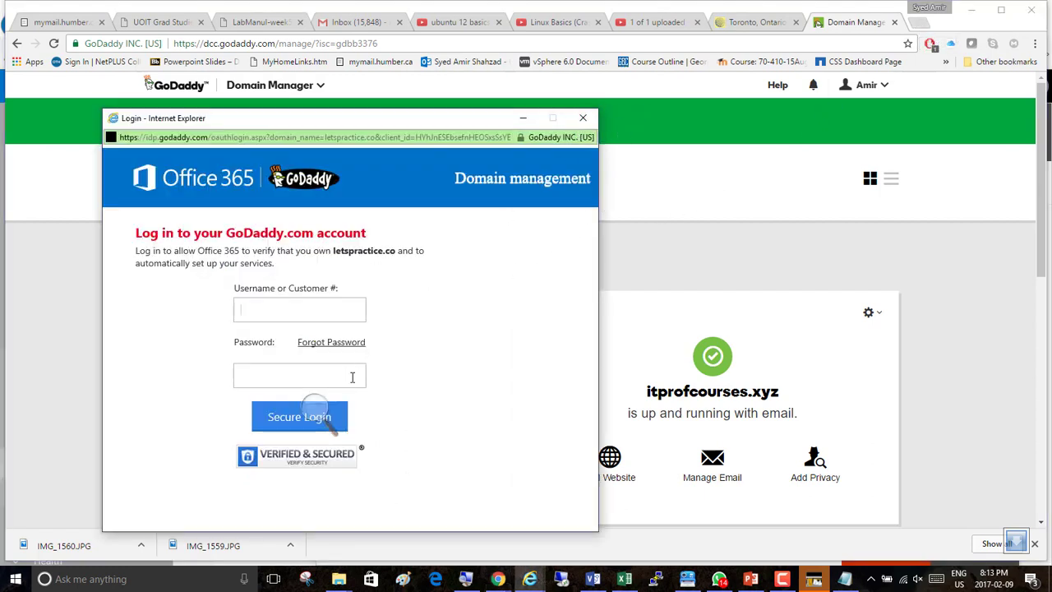
Close the GoDaddy login window and exit the domain setup wizard.
click(584, 119)
key(alt+Tab)
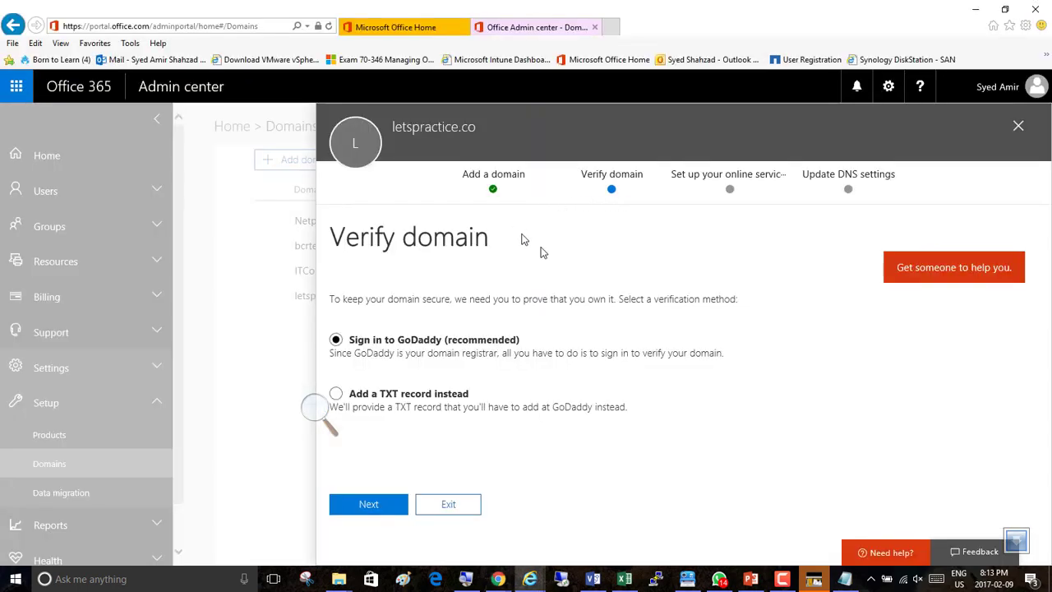
click(448, 505)
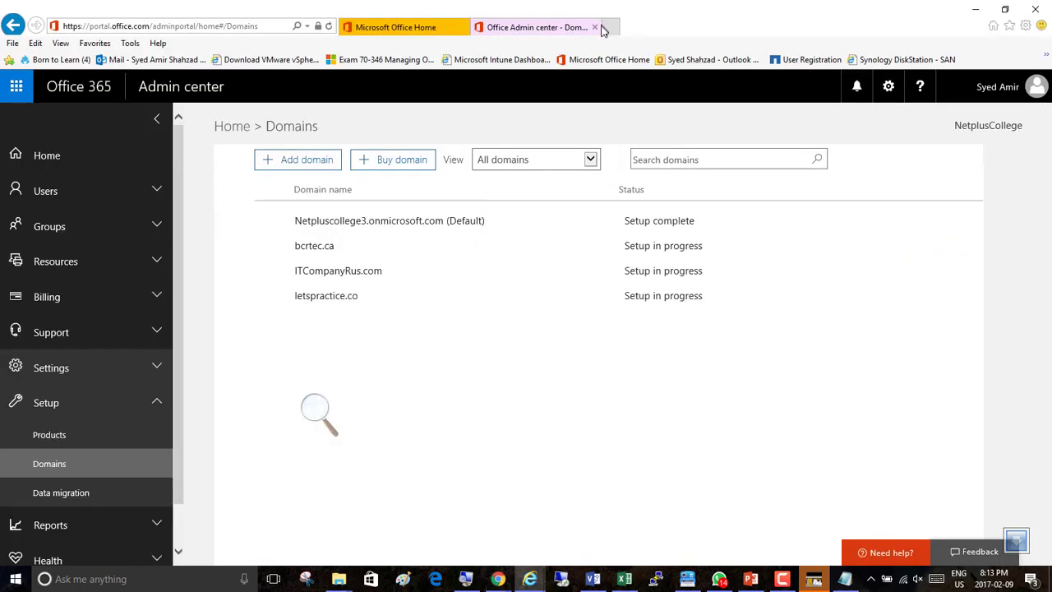
Close all Internet Explorer windows and tabs.
click(1038, 12)
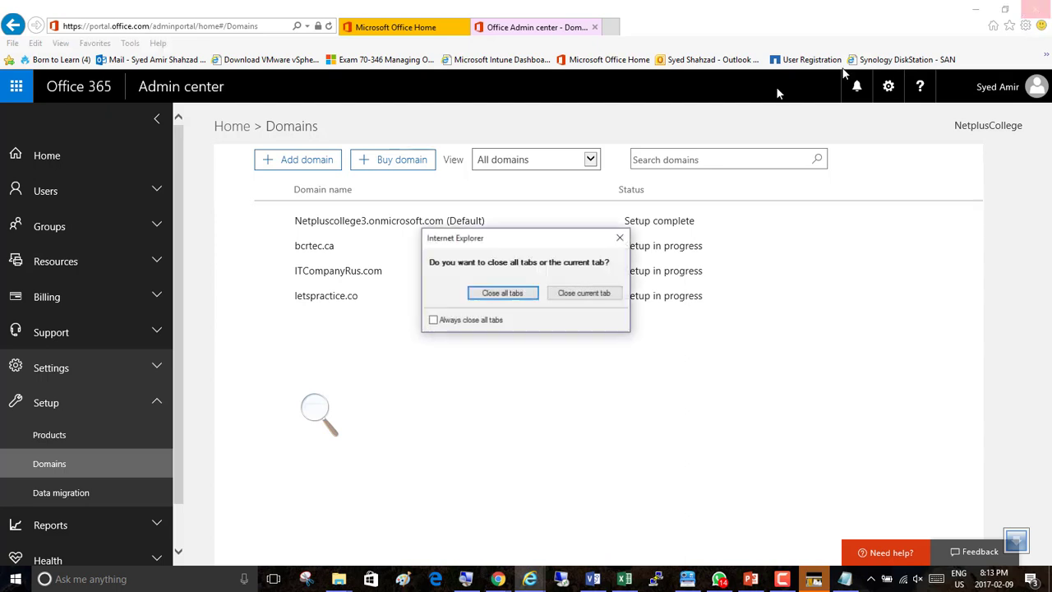
click(514, 292)
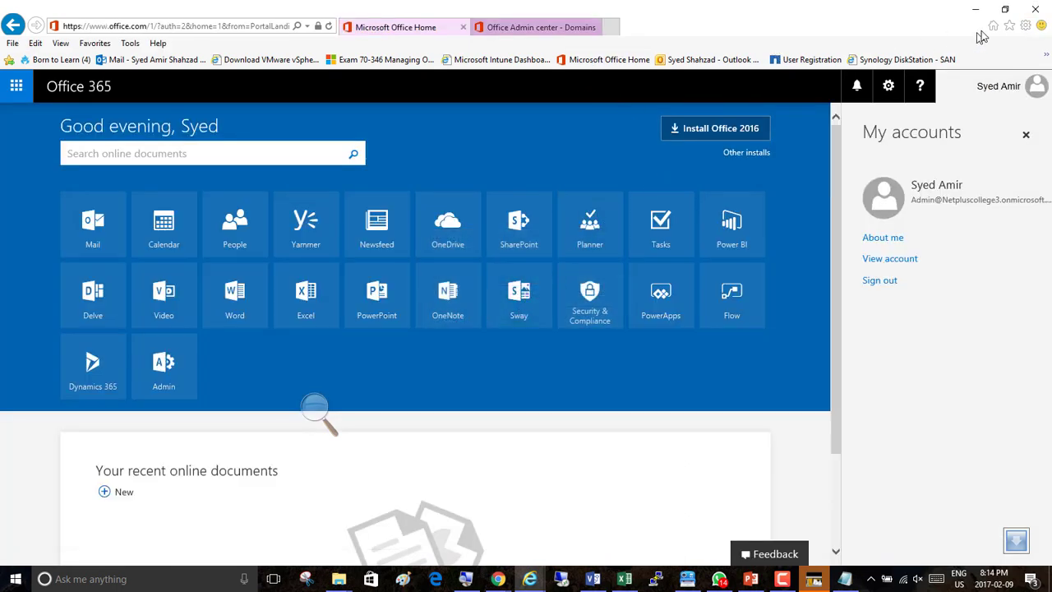
click(1039, 13)
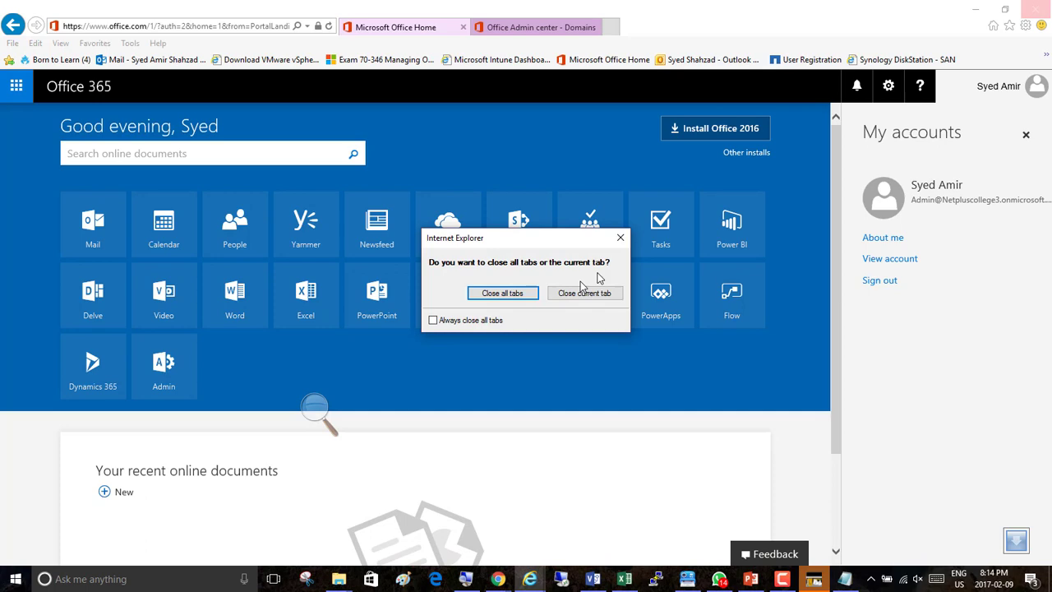
click(502, 294)
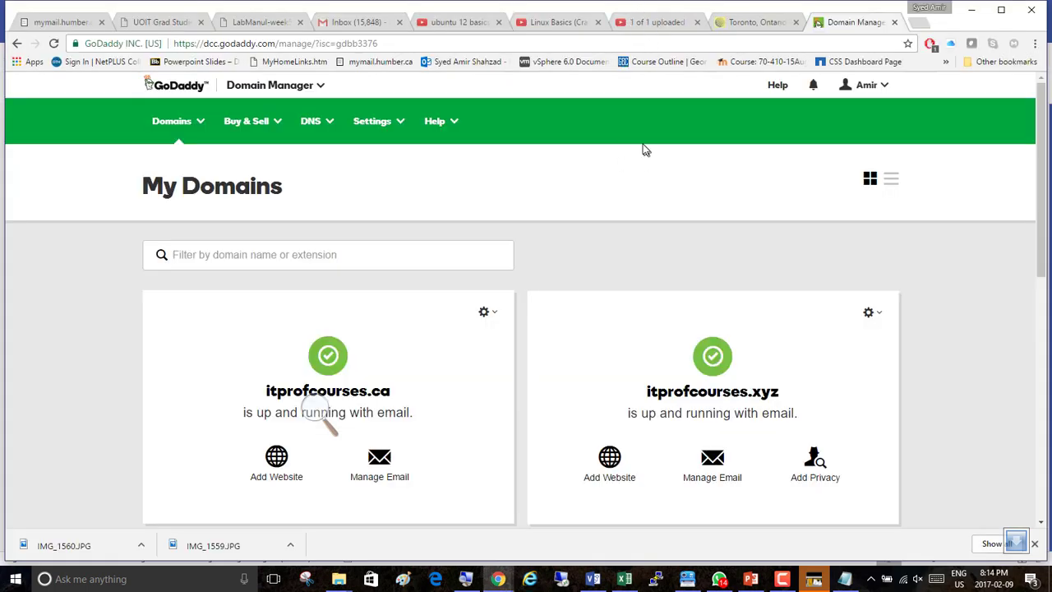
Open a new browser tab and go to the portal.office.com home page.
click(918, 22)
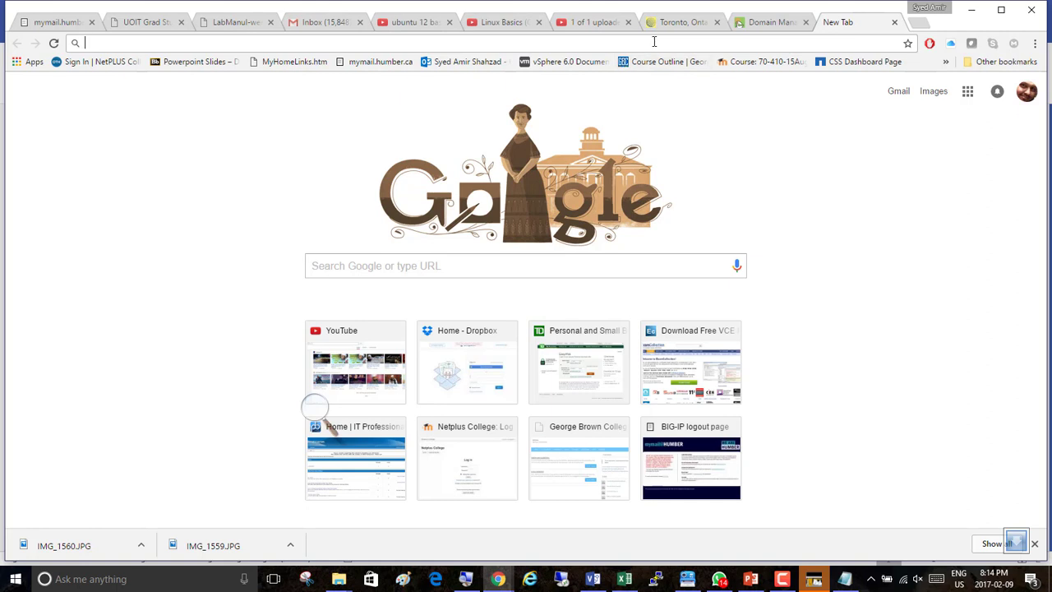
text(portal)
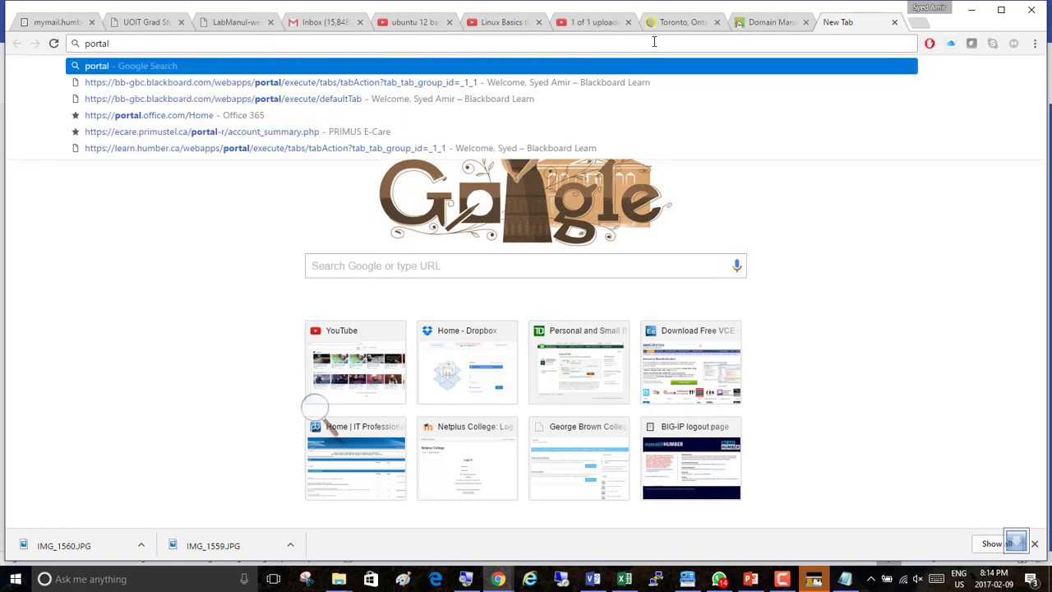
key(Down)
key(Down)
key(Down)
key(Return)
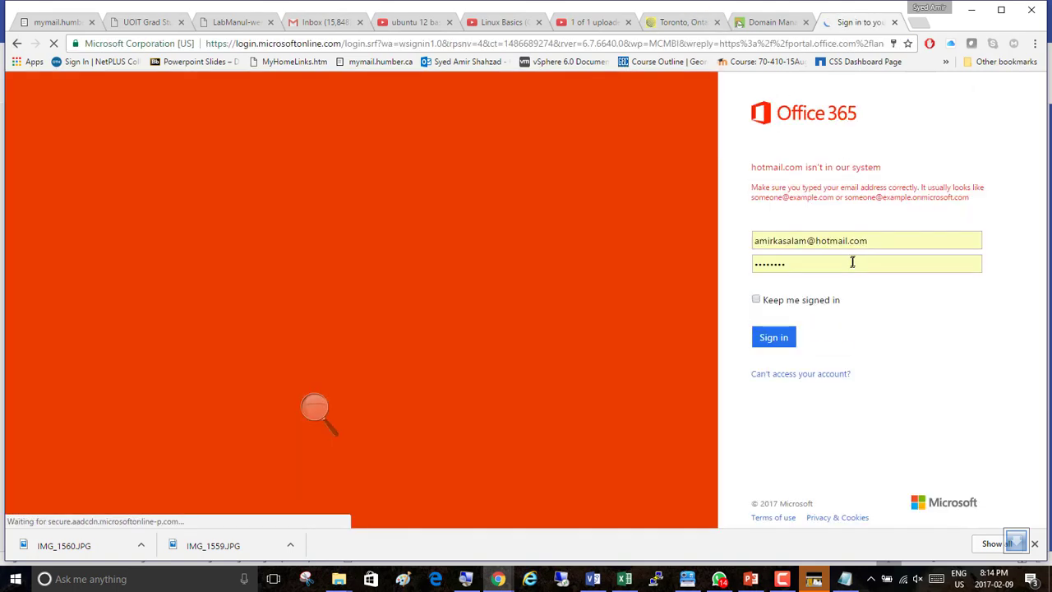
Enter the tenant admin account's e-mail as the Office 365 username and move to the password field.
click(874, 239)
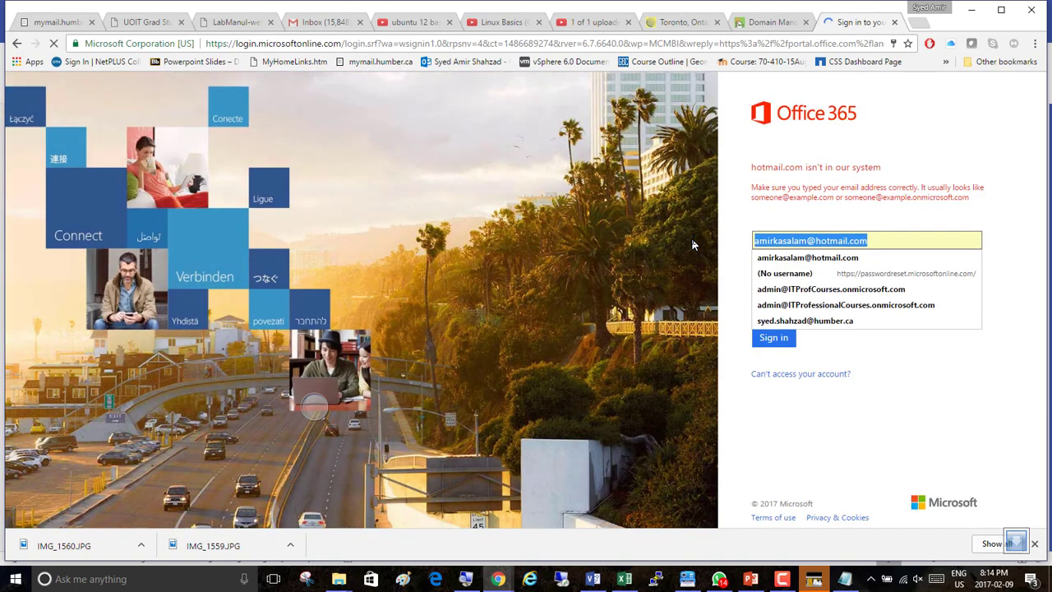
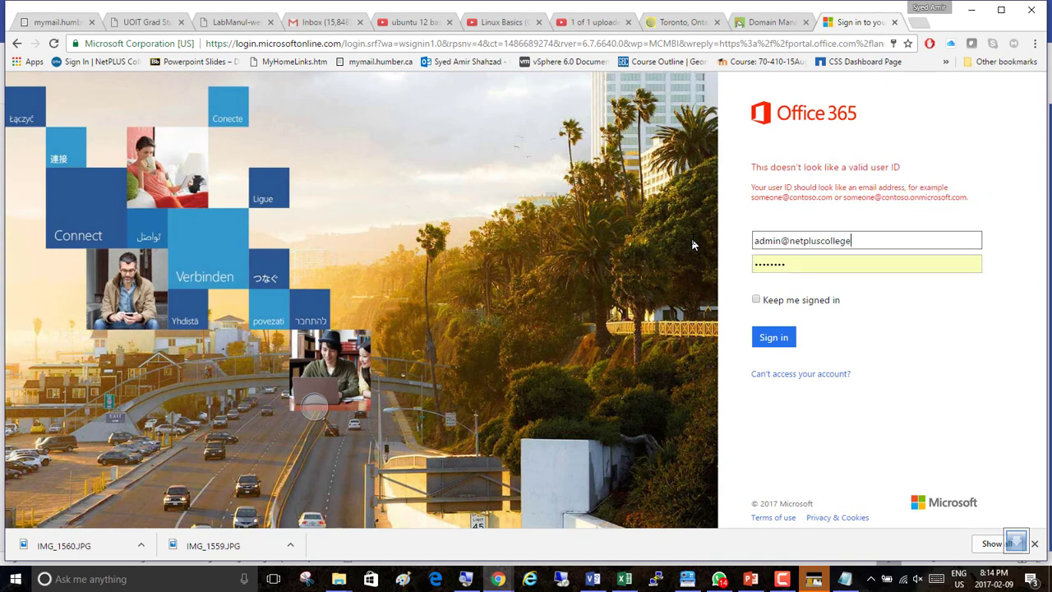
click(852, 260)
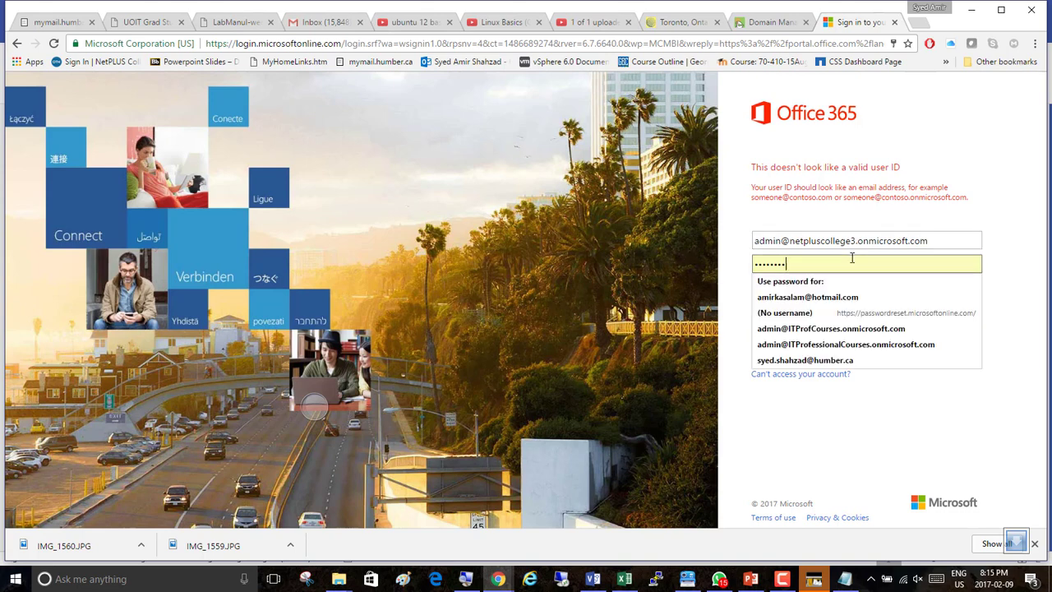
Enter the admin account password and sign in to Office 365.
drag(809, 265, 731, 272)
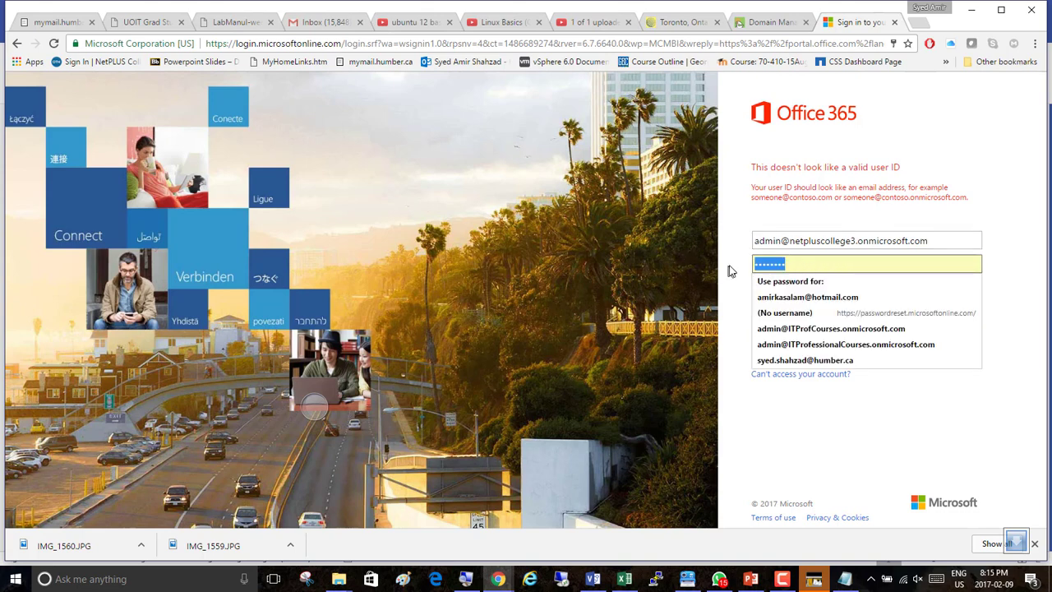
text(••••••••)
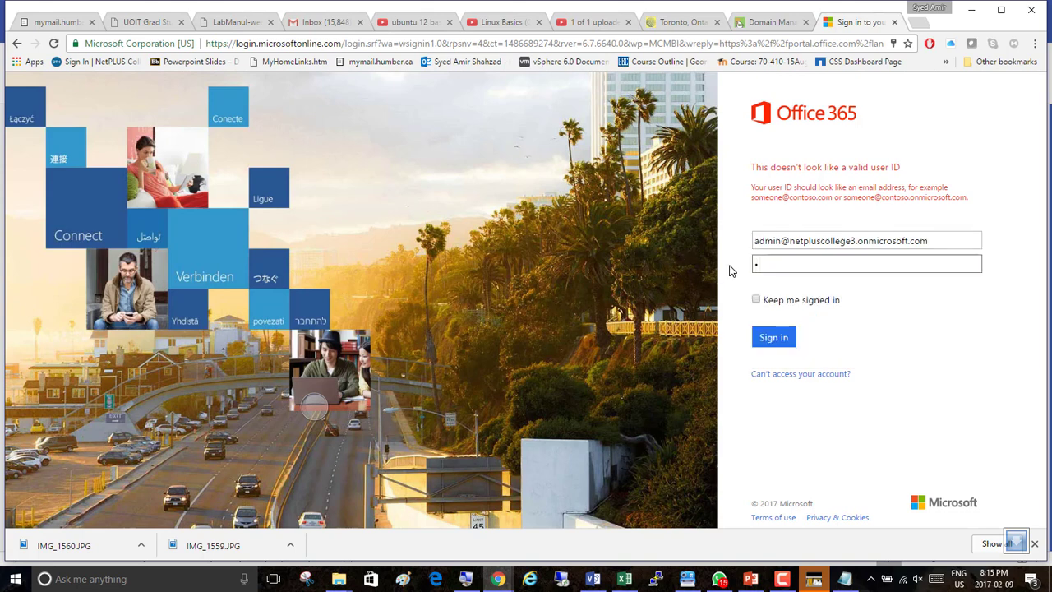
key(Return)
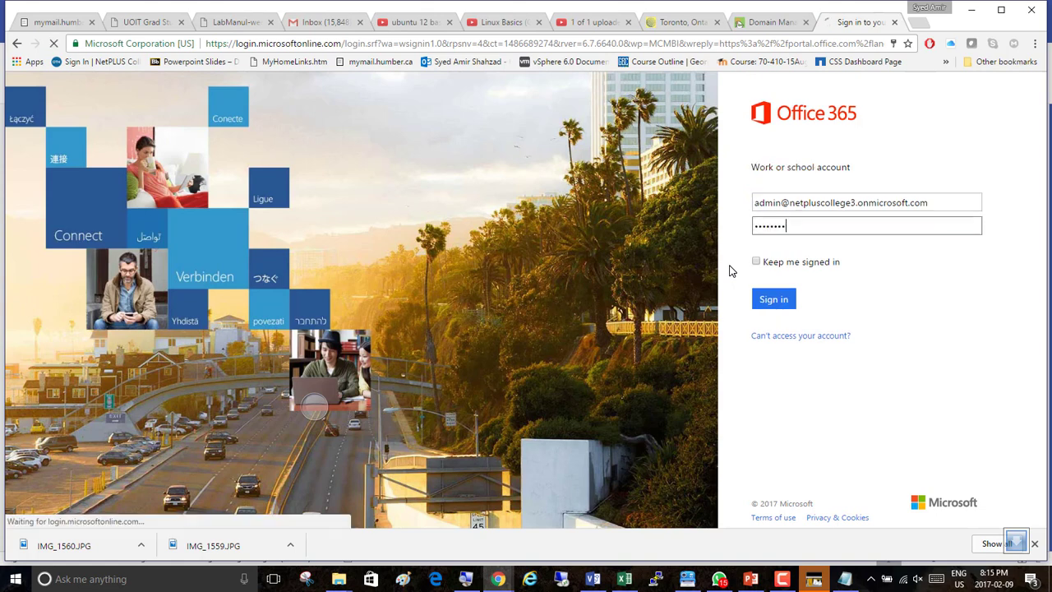
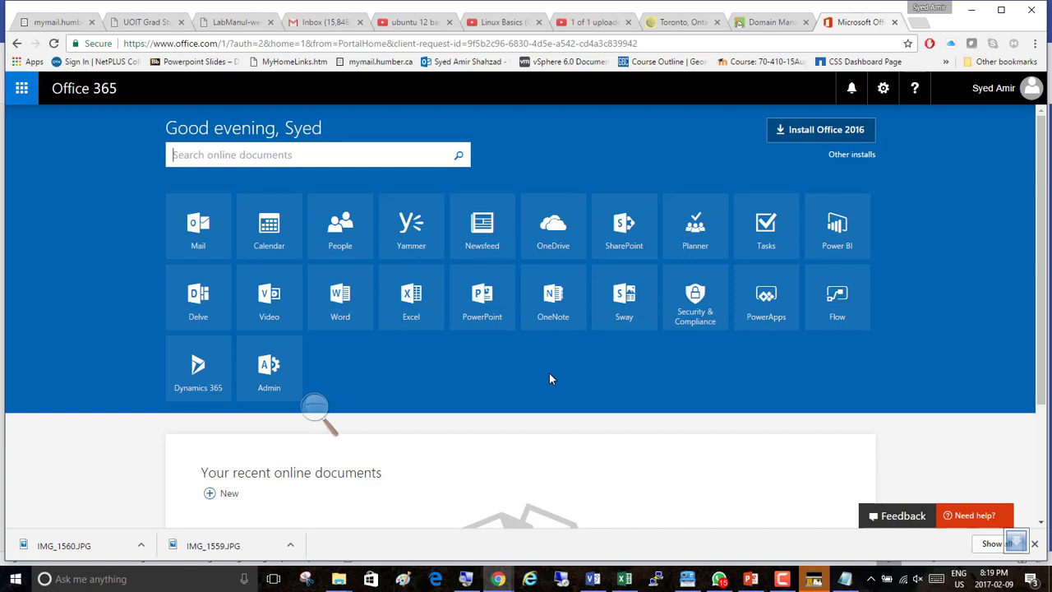
Open the Office 365 admin center and go to its Domains page.
drag(677, 138, 766, 21)
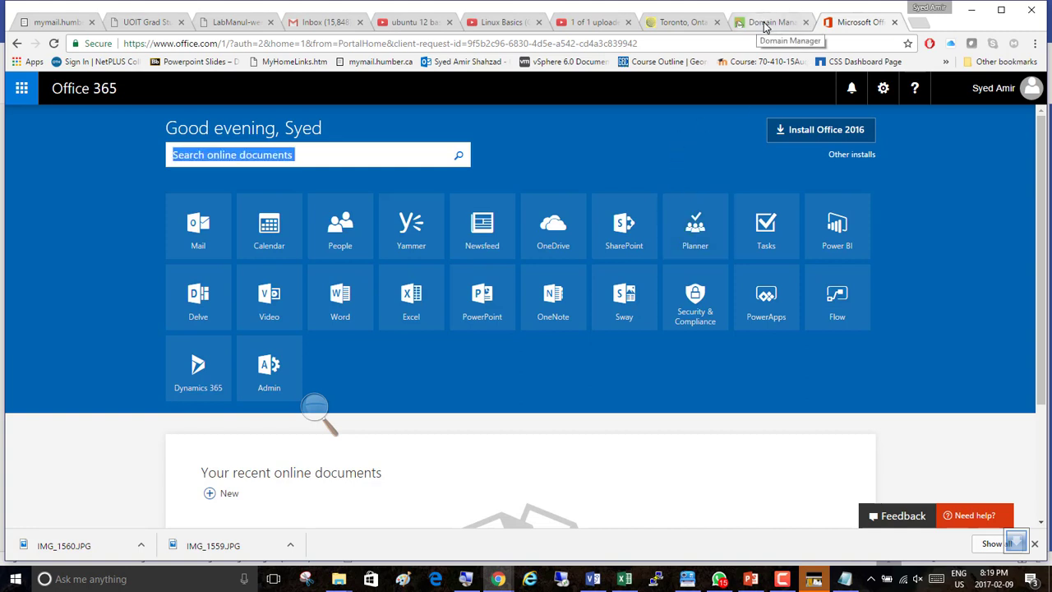
click(271, 374)
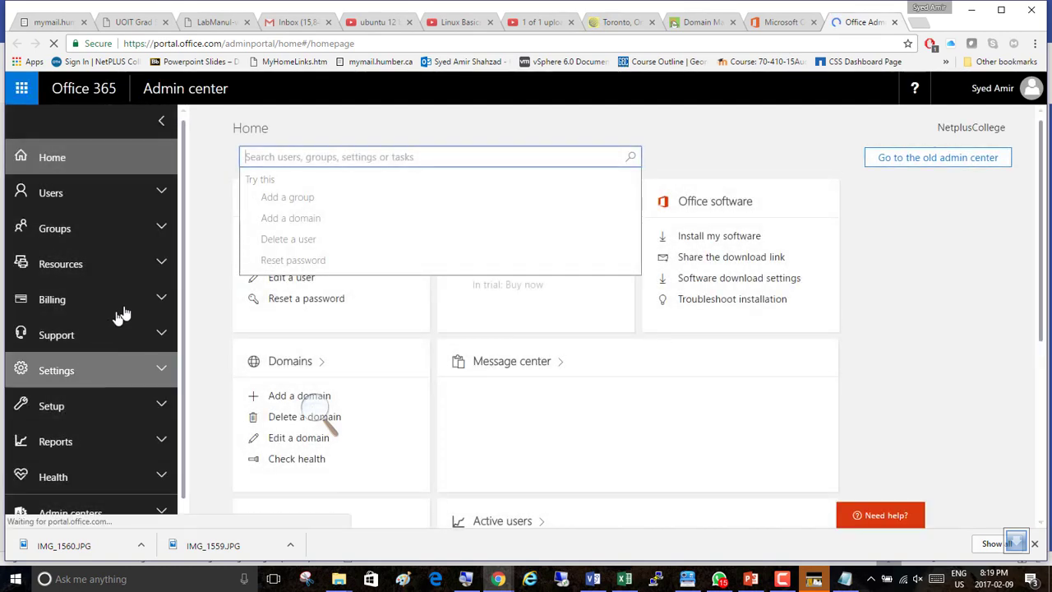
click(321, 362)
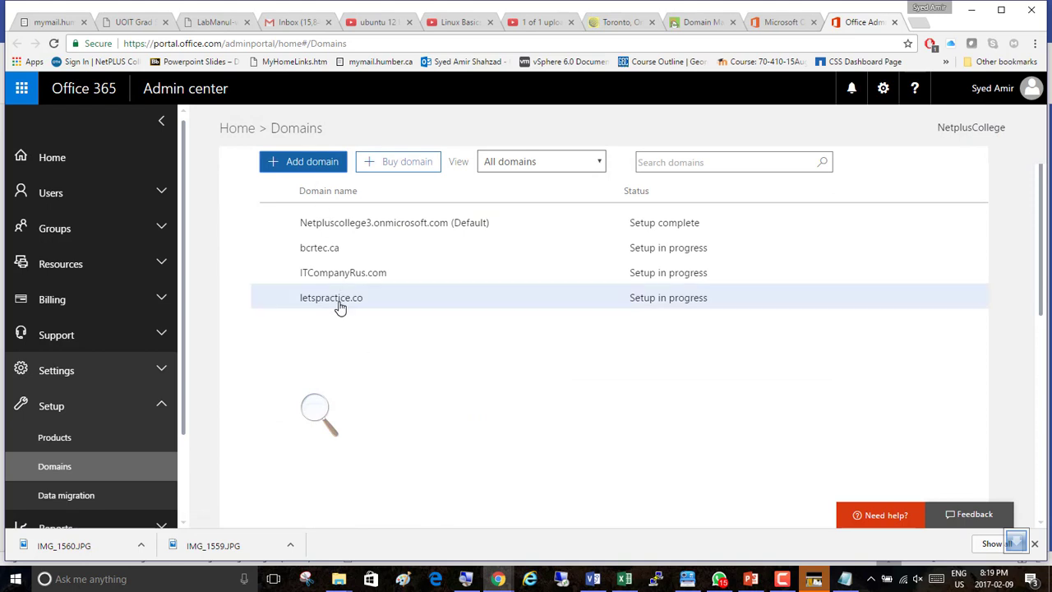
Start setup for the letspractice.co domain and continue with the Sign in to GoDaddy verification method.
click(336, 301)
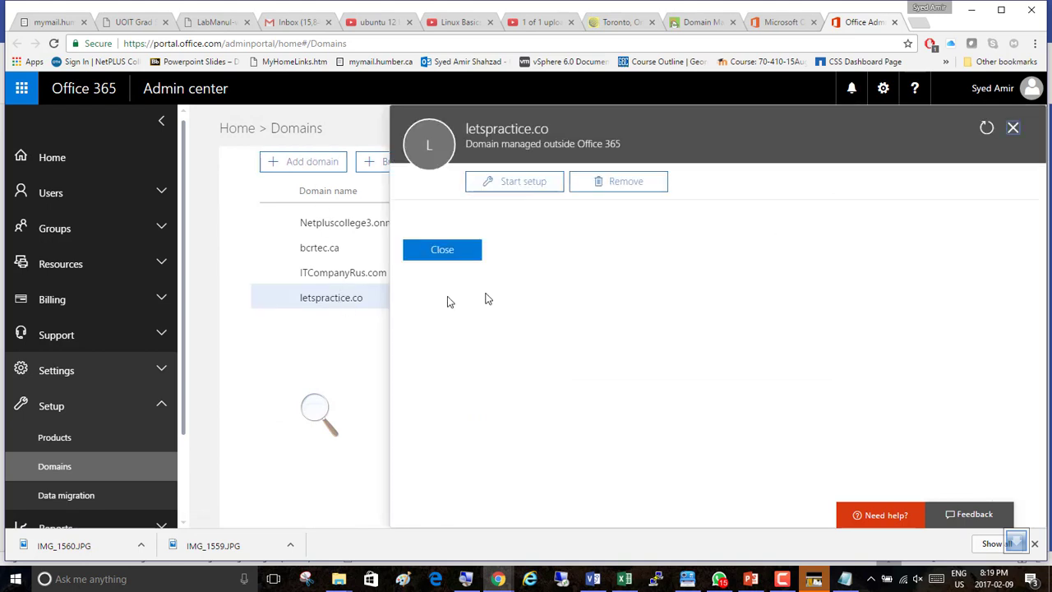
click(516, 185)
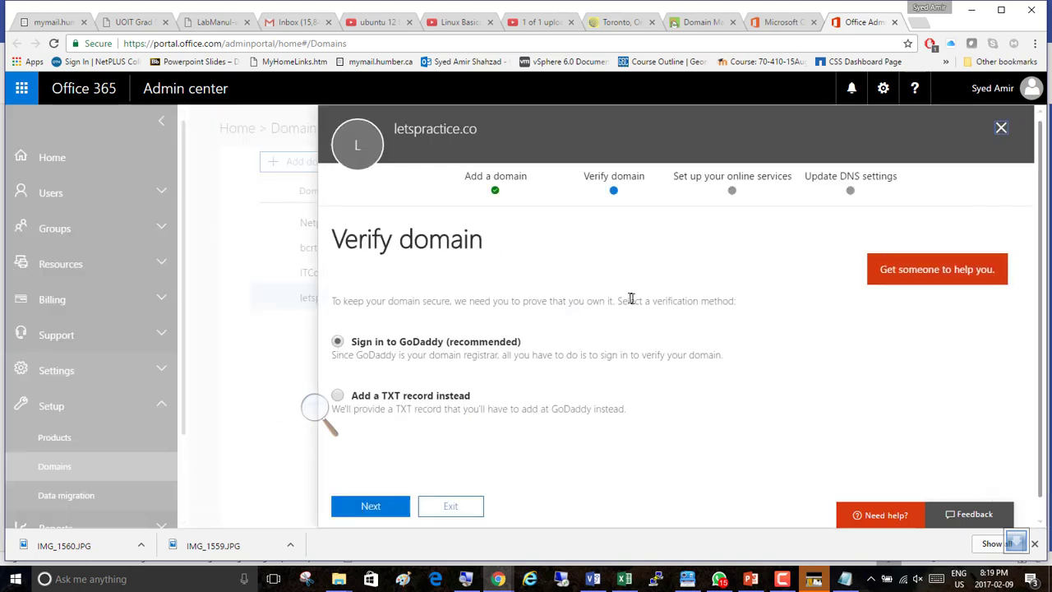
click(370, 507)
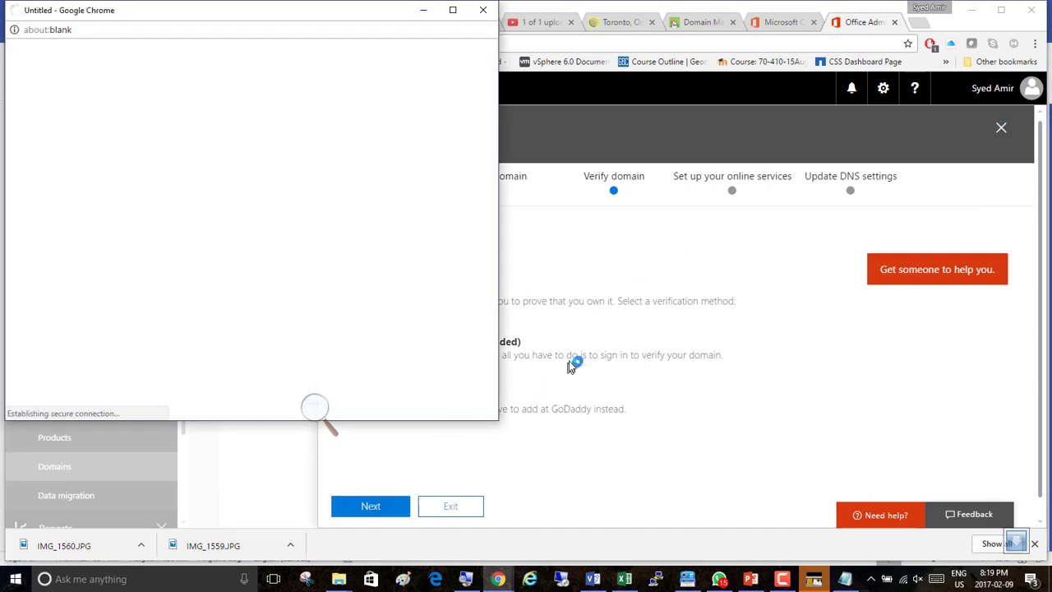
Log in to the GoDaddy account in the pop-up window to let Office 365 verify letspractice.co.
drag(105, 12, 323, 47)
click(425, 339)
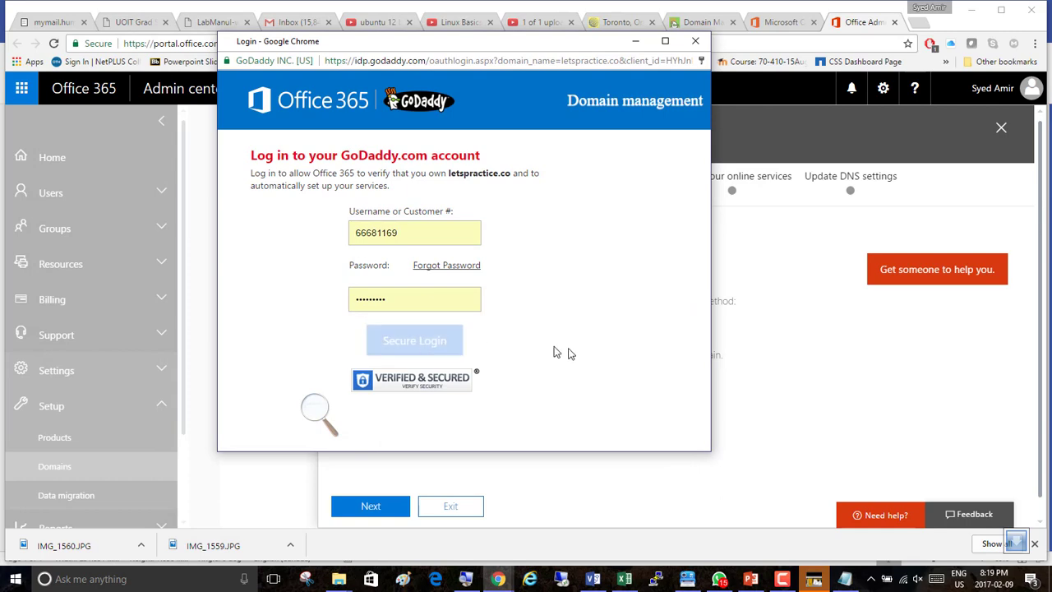
click(397, 263)
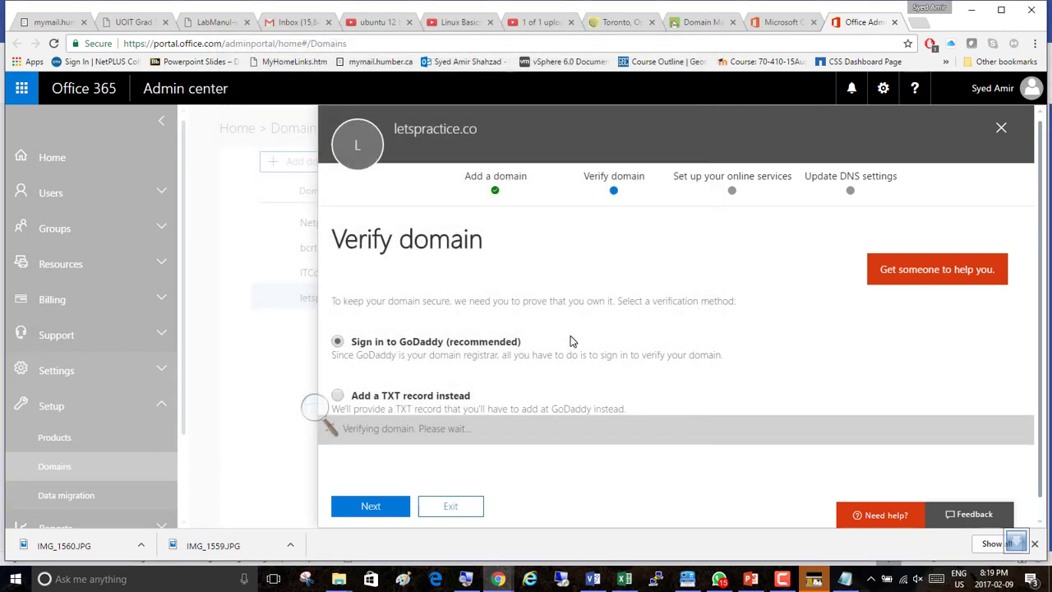
click(313, 407)
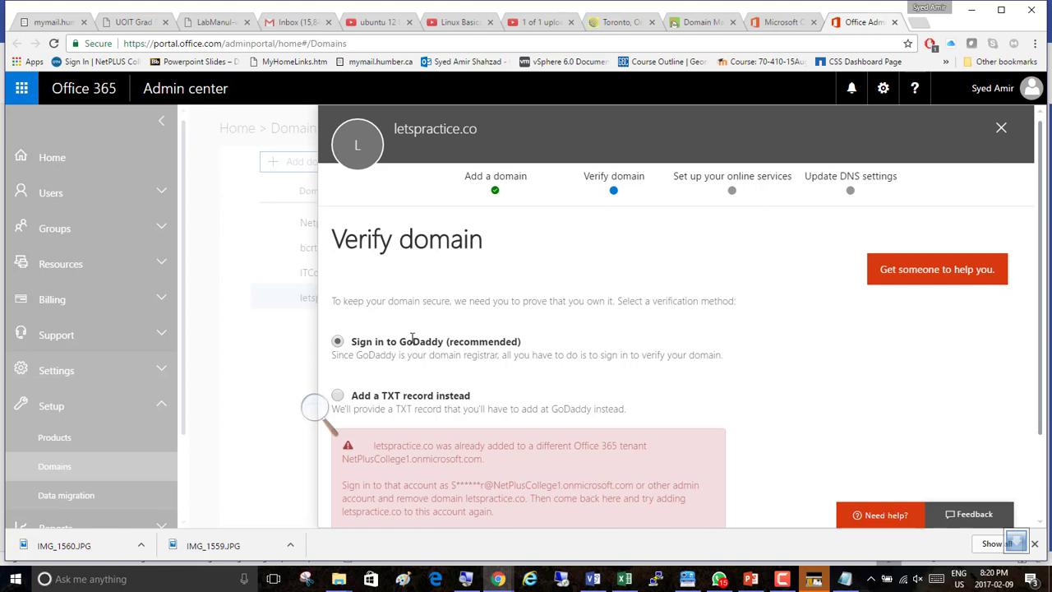
Open the admin password reset link offered under the domain verification panel.
scroll(519, 368, down, 2)
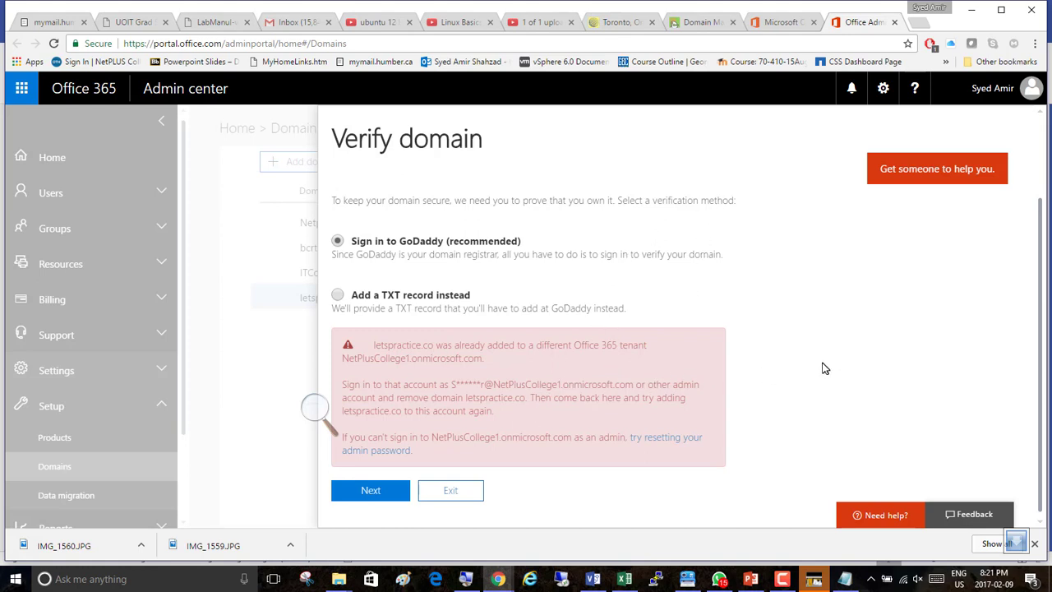
click(662, 441)
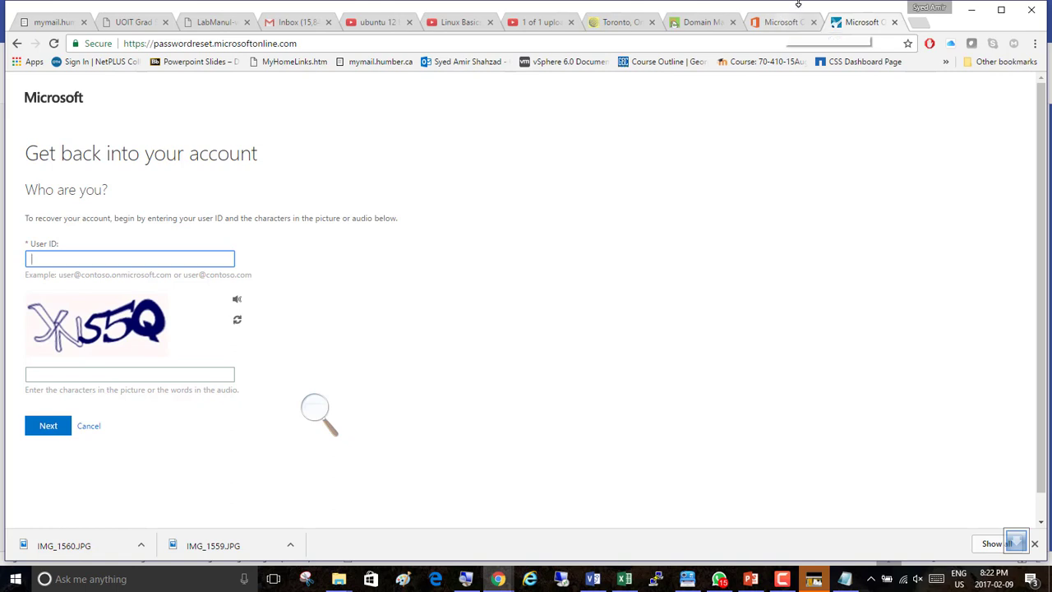
Return to the Office 365 home page tab.
click(788, 577)
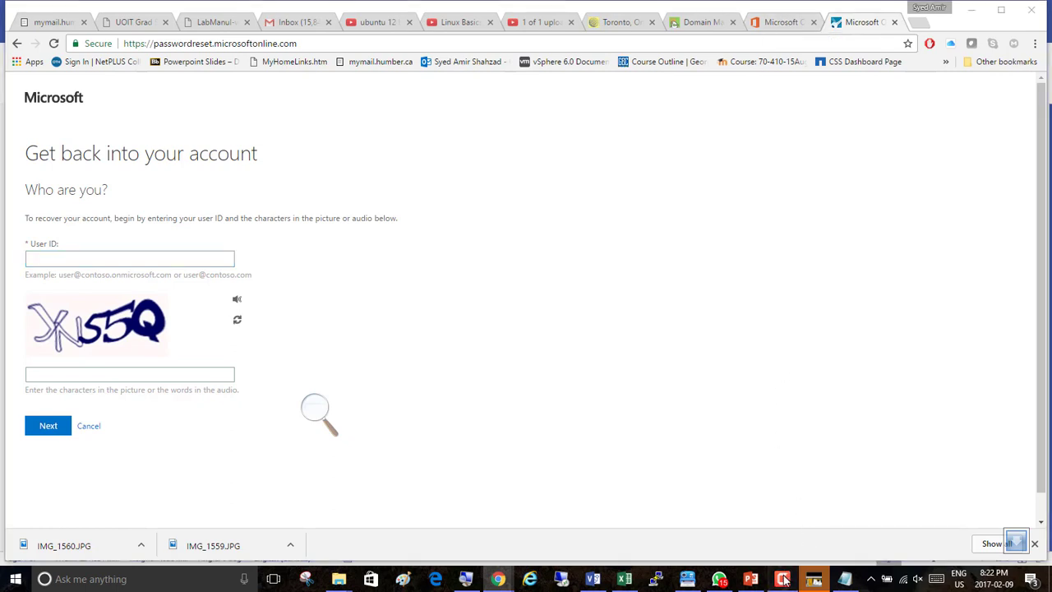
click(989, 376)
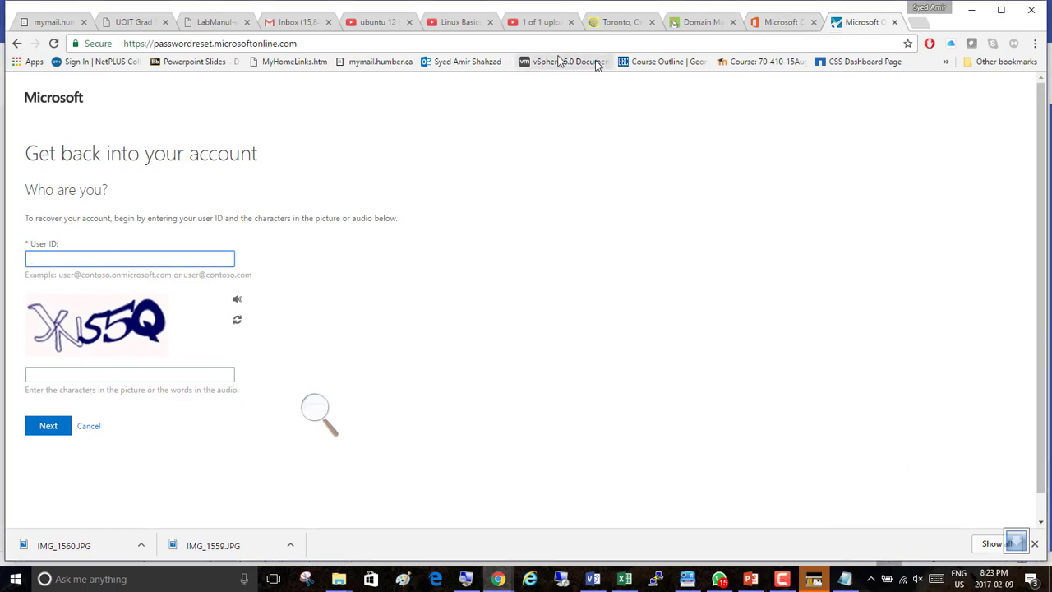
click(765, 27)
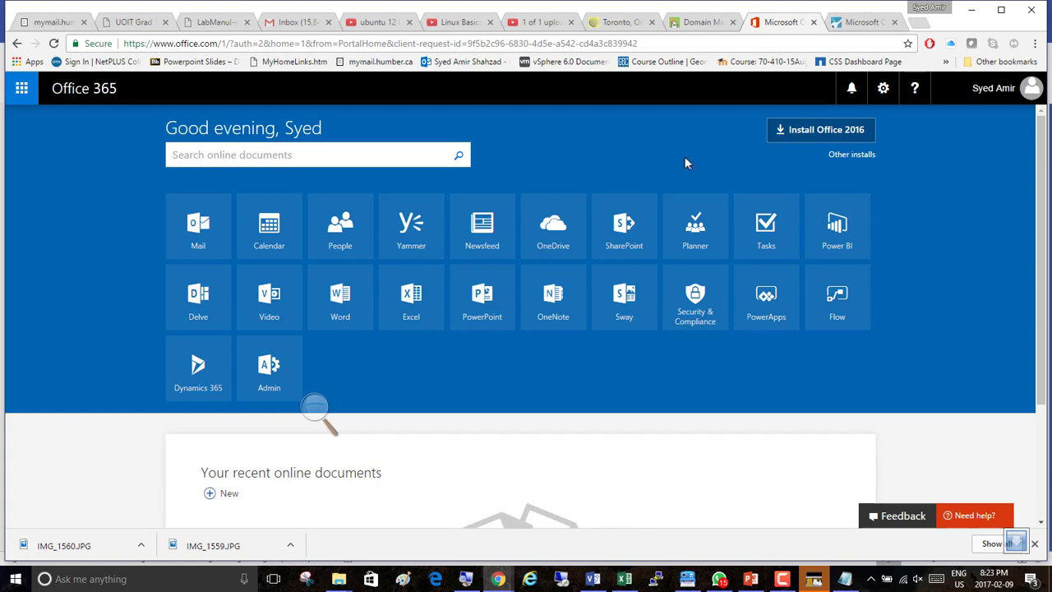
Open the admin center again and go to the Domains list from the home page's Domains card.
click(270, 383)
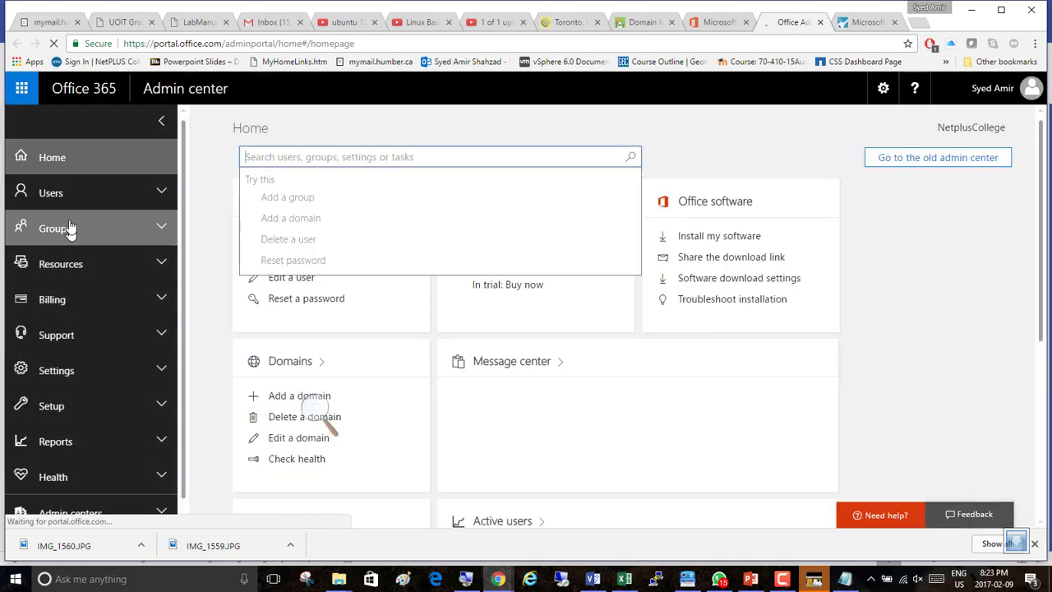
click(49, 193)
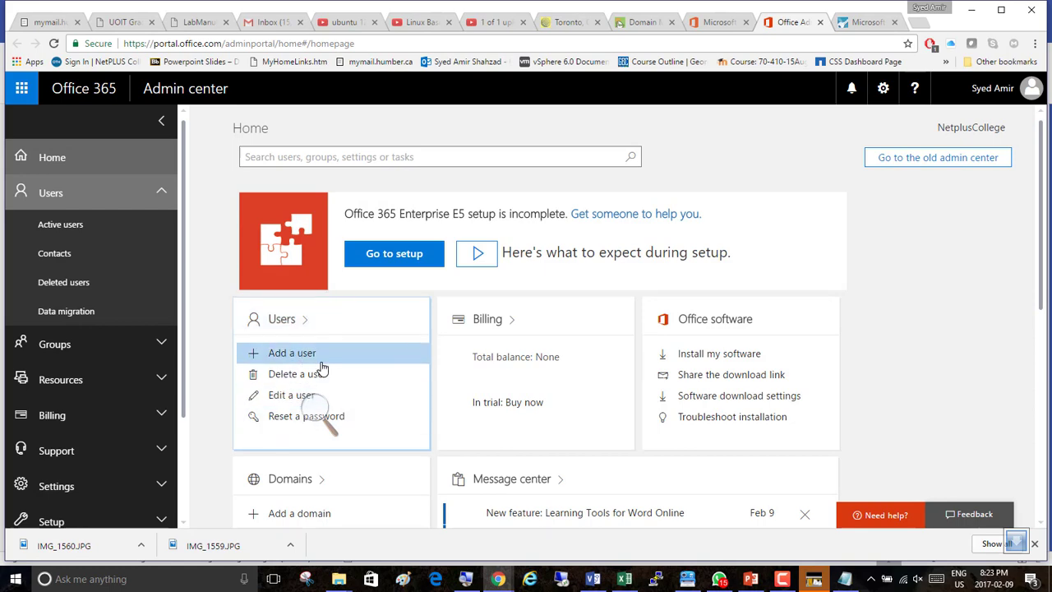
scroll(322, 366, down, 4)
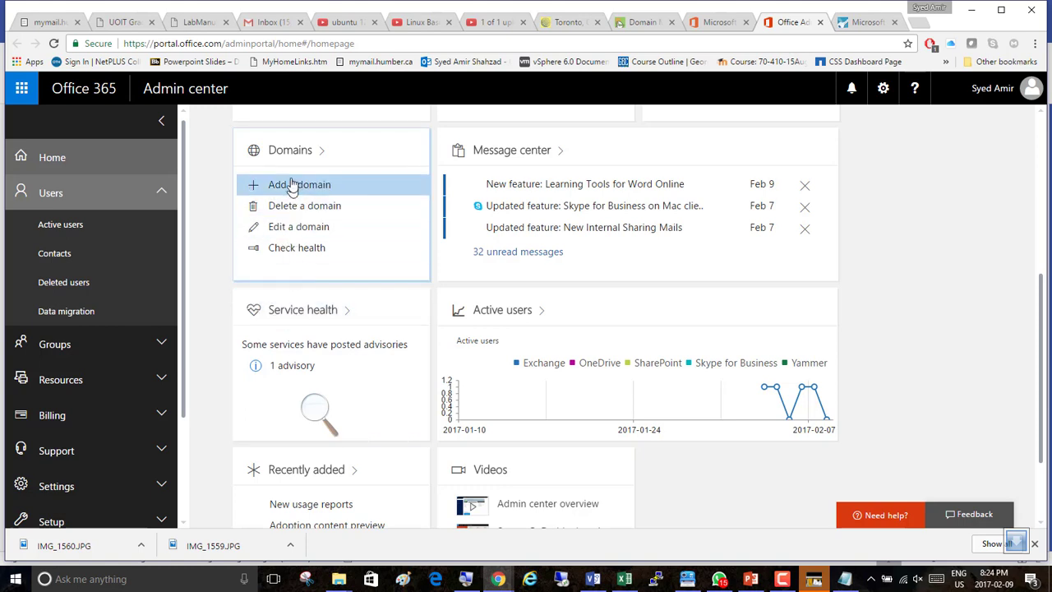
click(294, 185)
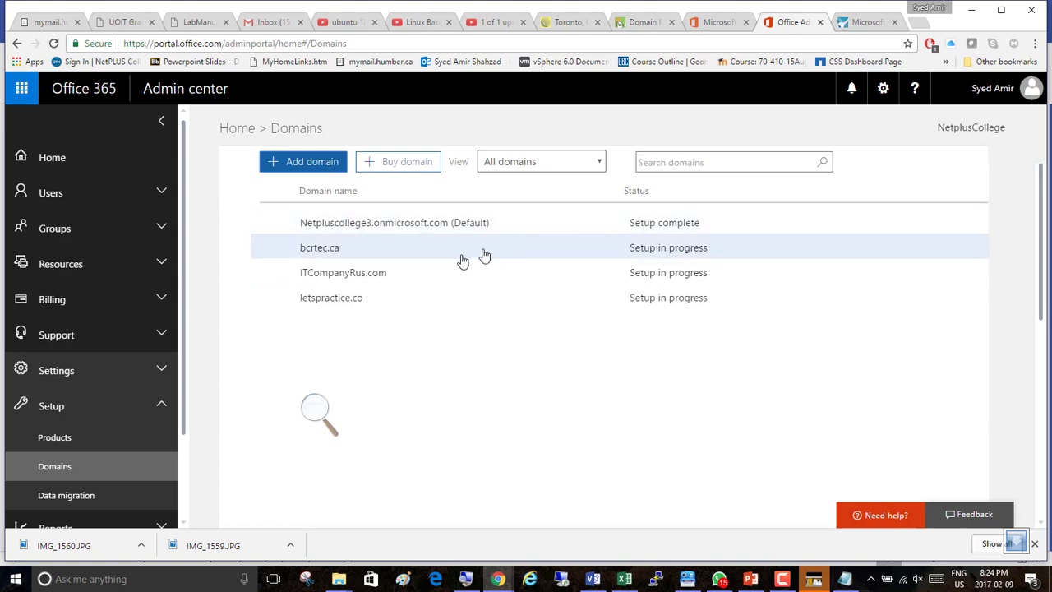
Expand Users in the navigation and open the Active users list.
click(58, 198)
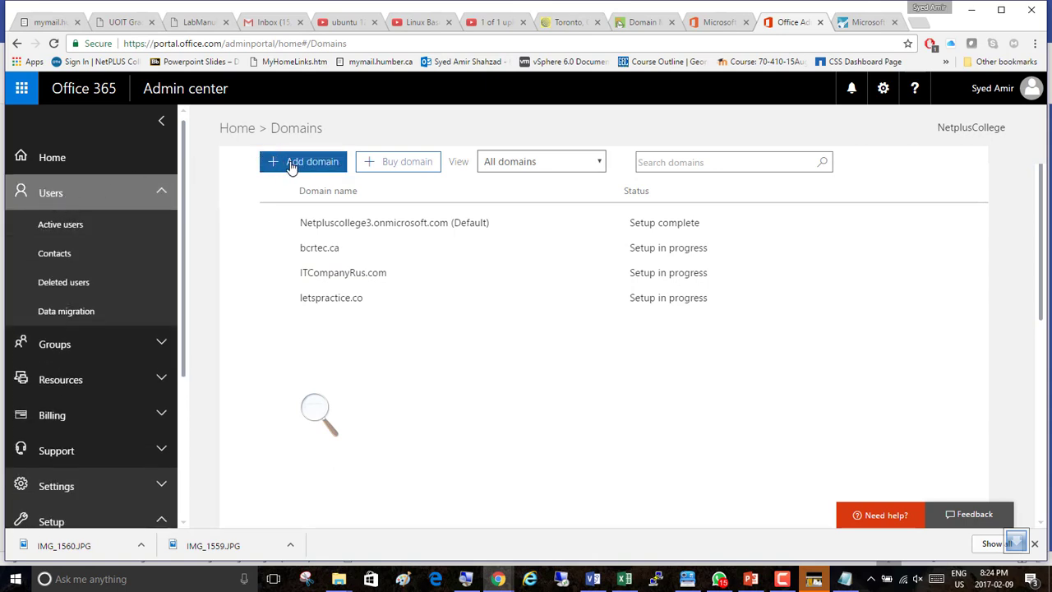
click(63, 201)
click(63, 201)
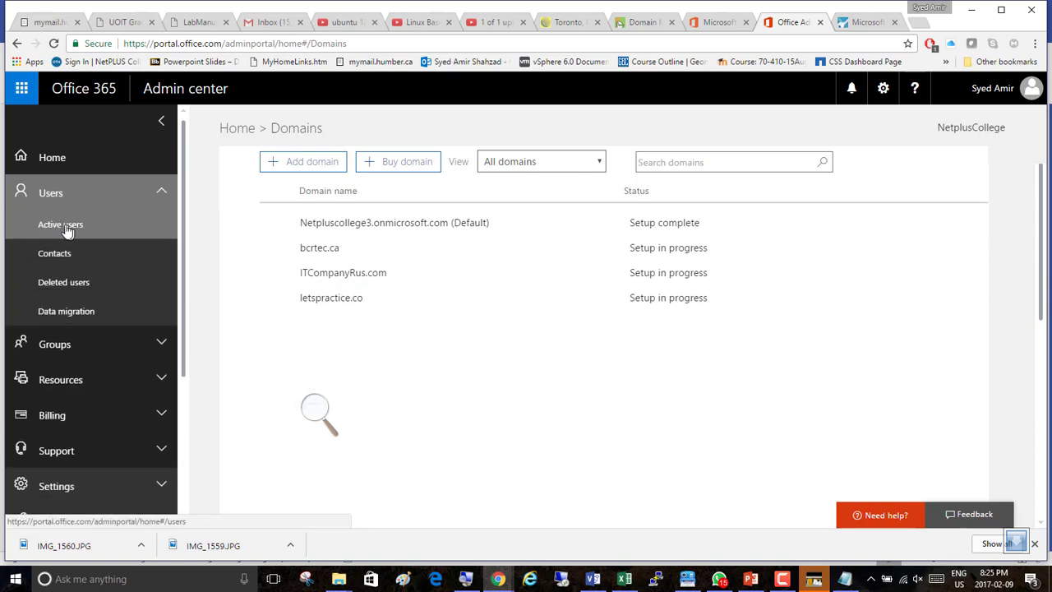
click(63, 229)
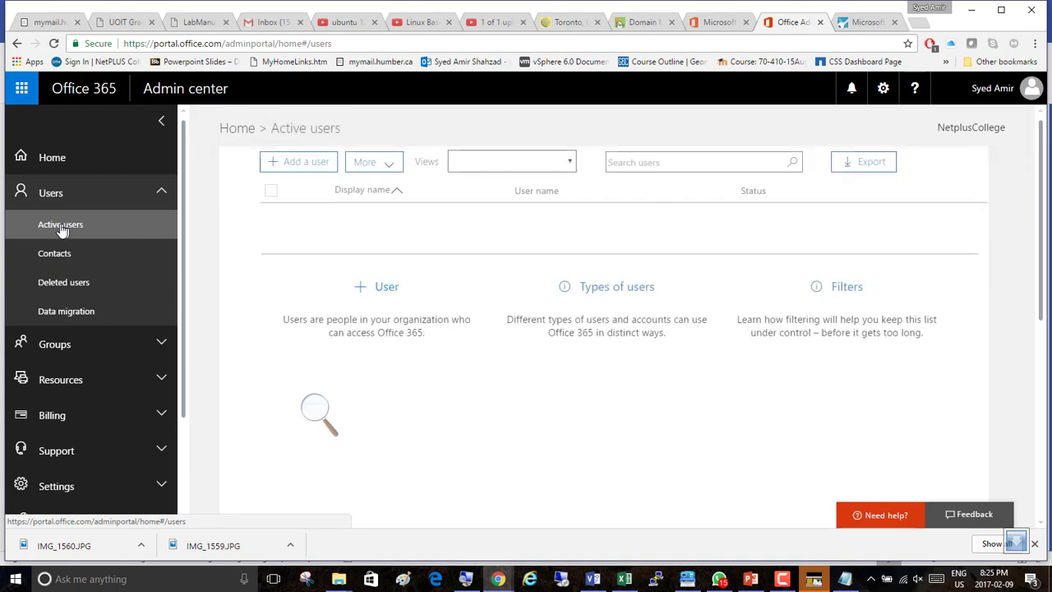
Start adding a new user and place the cursor in the First name field.
click(296, 164)
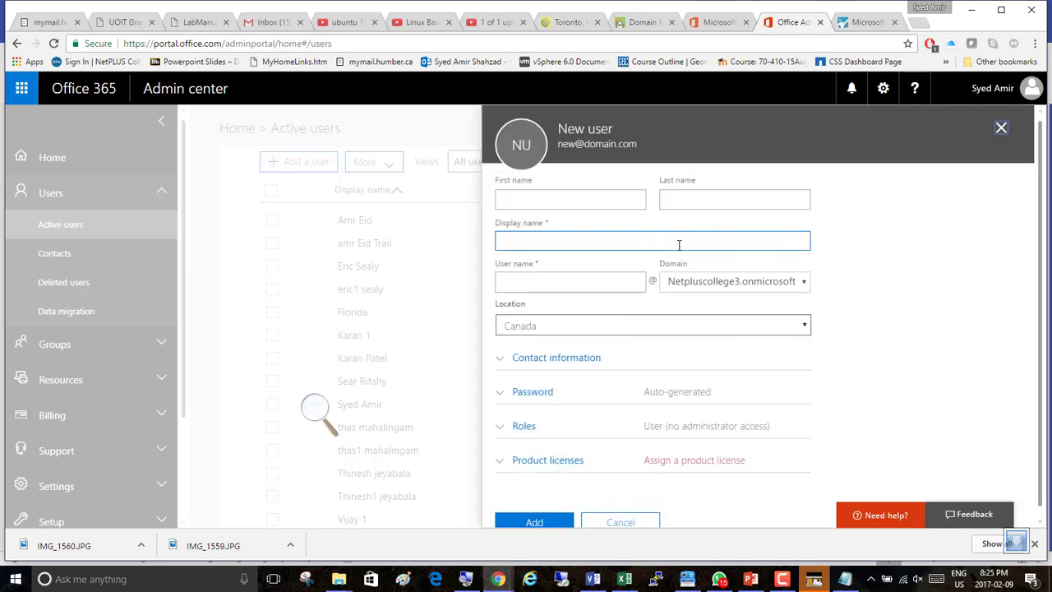
click(559, 200)
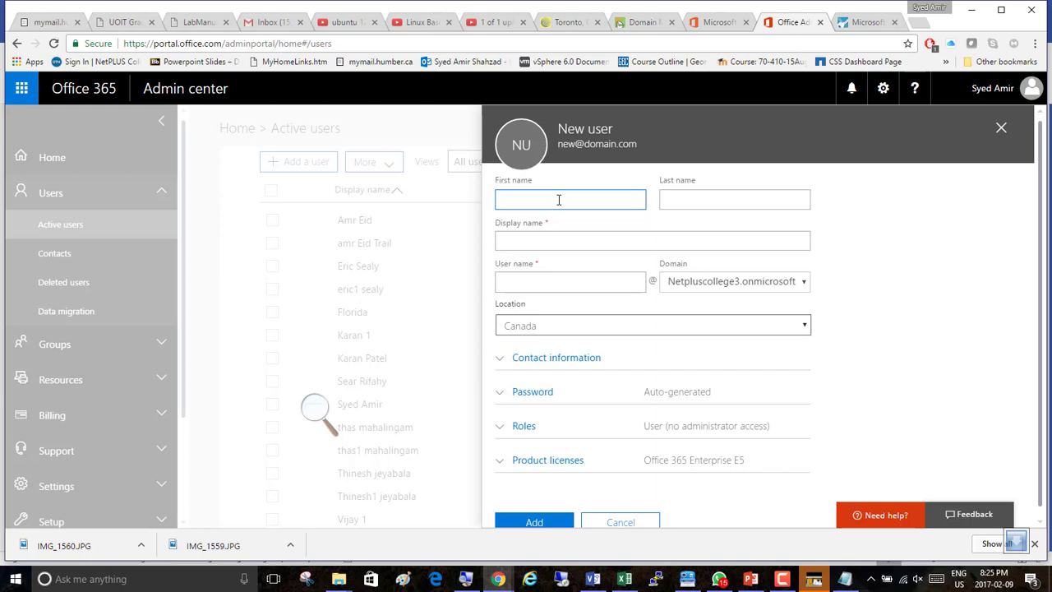
Examine which domains the new user's Domain list offers.
scroll(904, 313, down, 1)
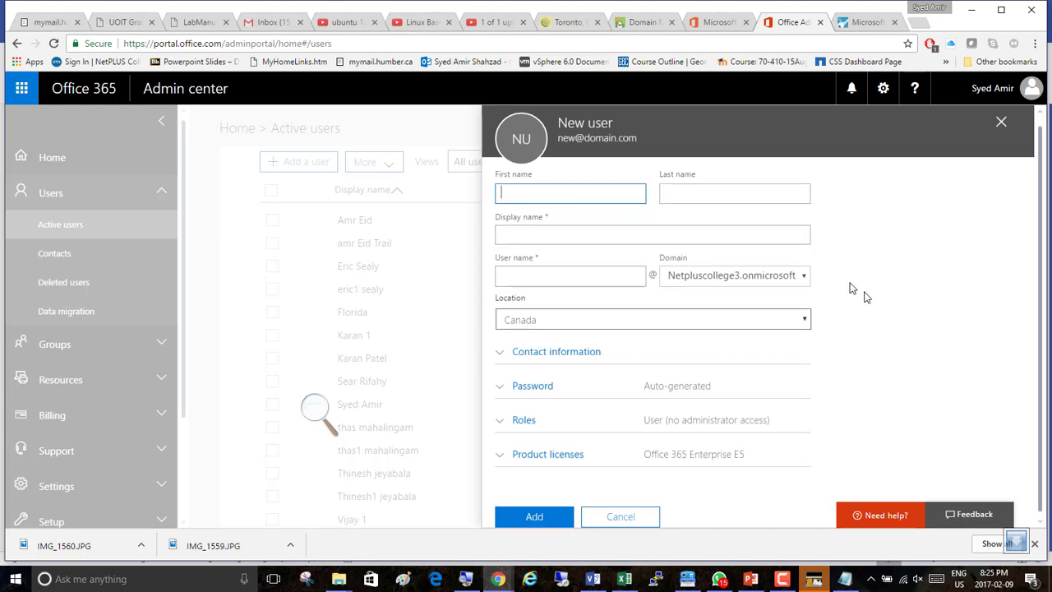
click(805, 277)
click(805, 278)
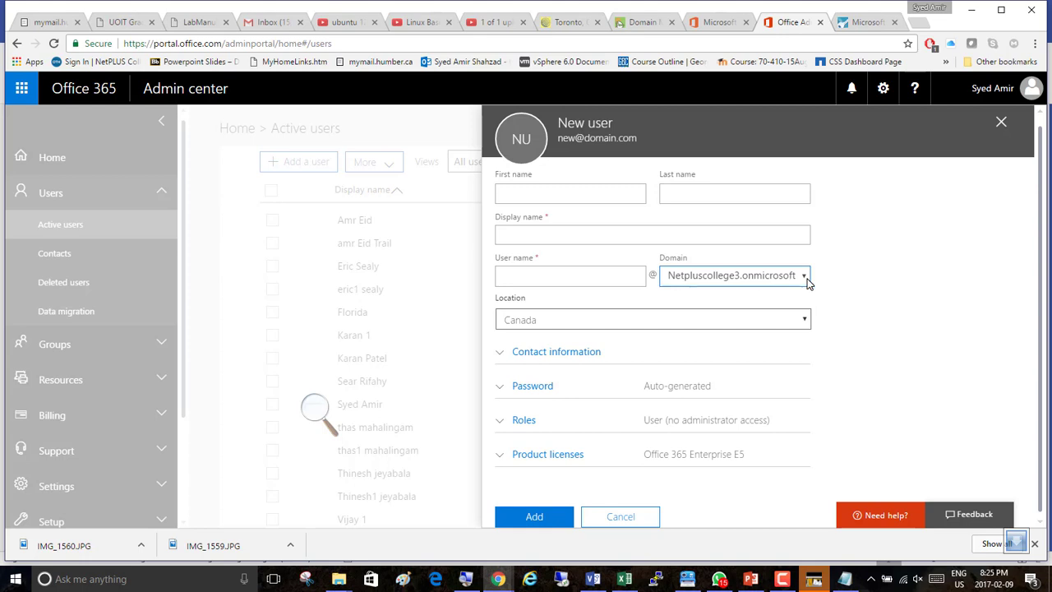
click(807, 278)
click(807, 279)
click(807, 278)
click(807, 278)
click(807, 278)
click(807, 278)
click(807, 279)
click(807, 278)
click(807, 279)
click(807, 279)
click(807, 278)
click(807, 278)
click(807, 279)
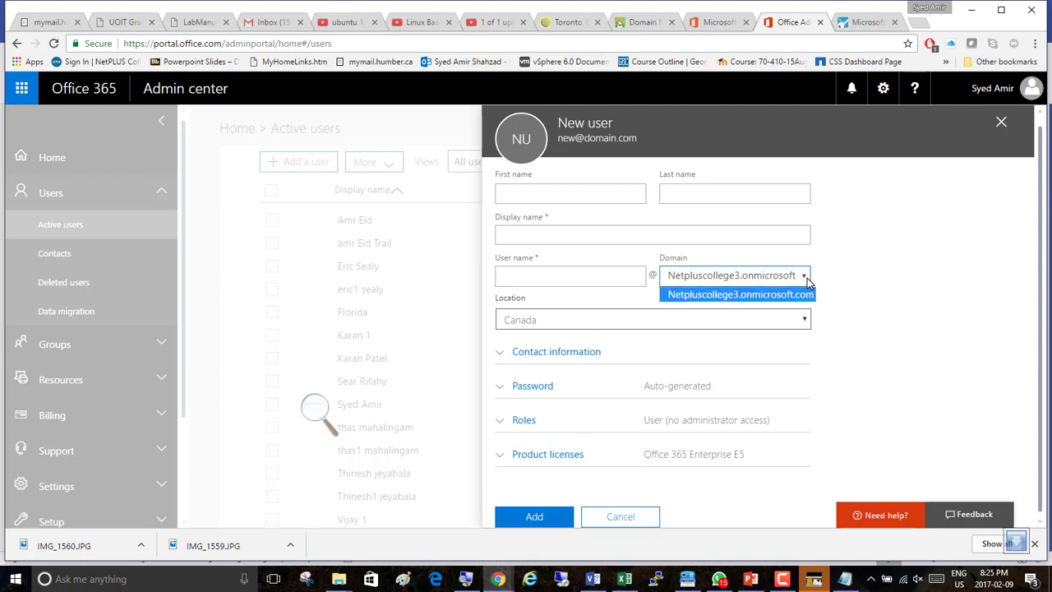
click(805, 278)
click(805, 278)
click(805, 278)
click(796, 278)
click(533, 194)
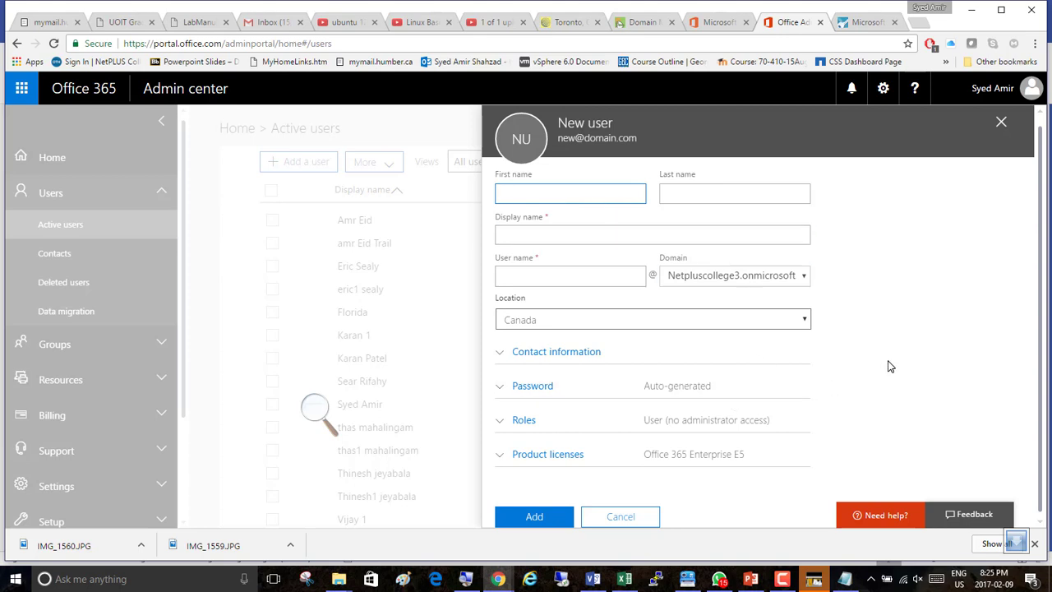
Review the new user's Password, Roles and Product licenses sections, then return to the First name field.
click(498, 385)
scroll(542, 405, down, 2)
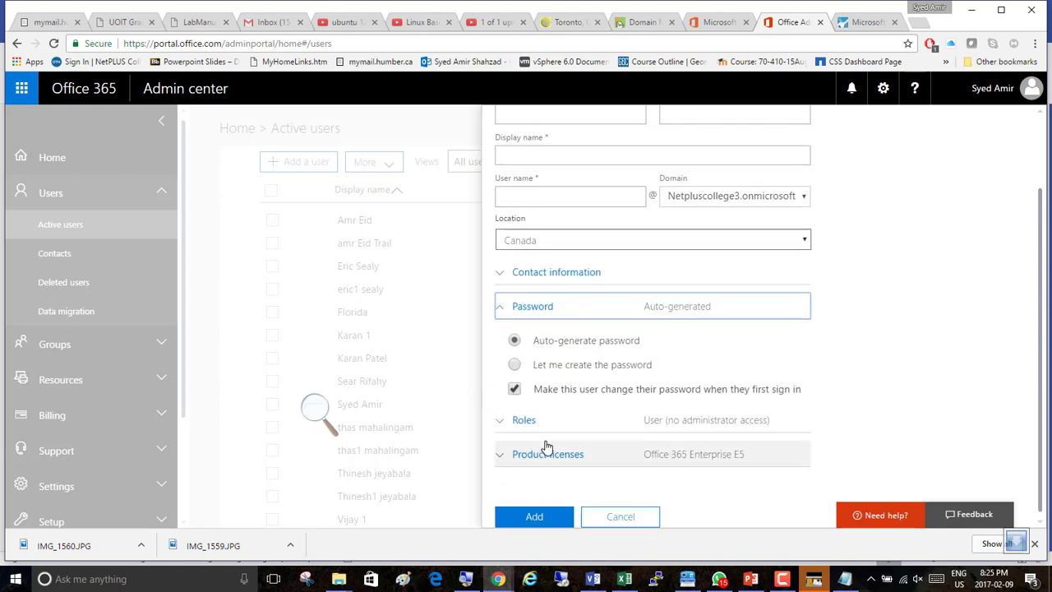
click(518, 421)
scroll(535, 413, down, 3)
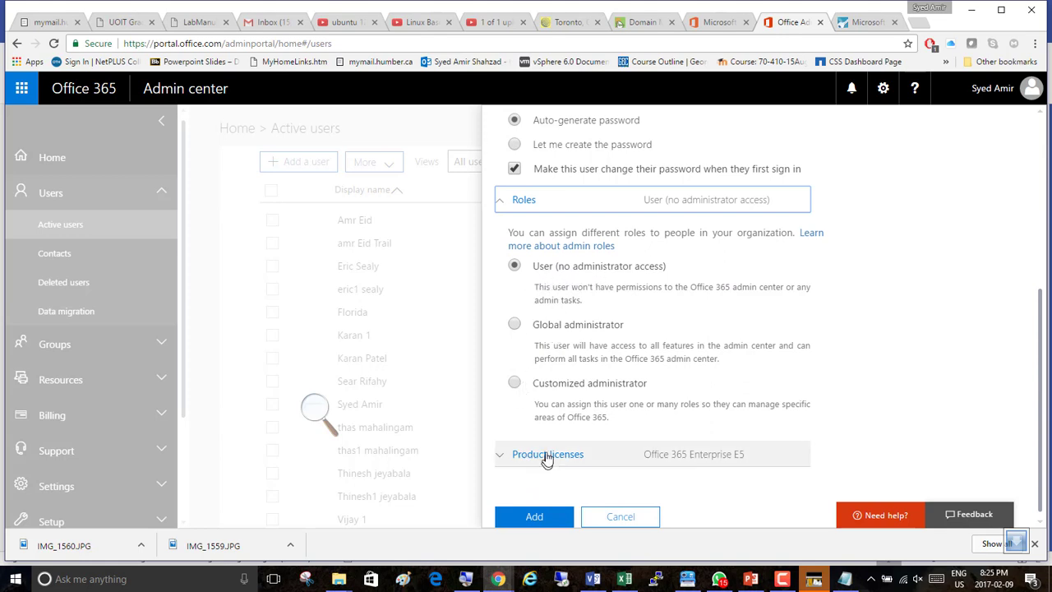
click(513, 456)
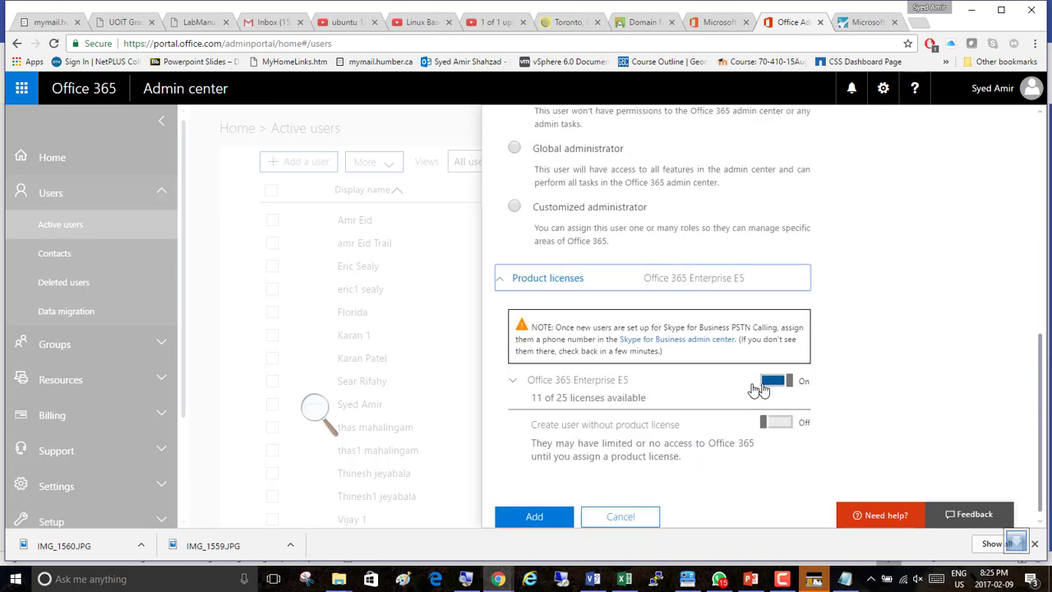
scroll(914, 345, up, 6)
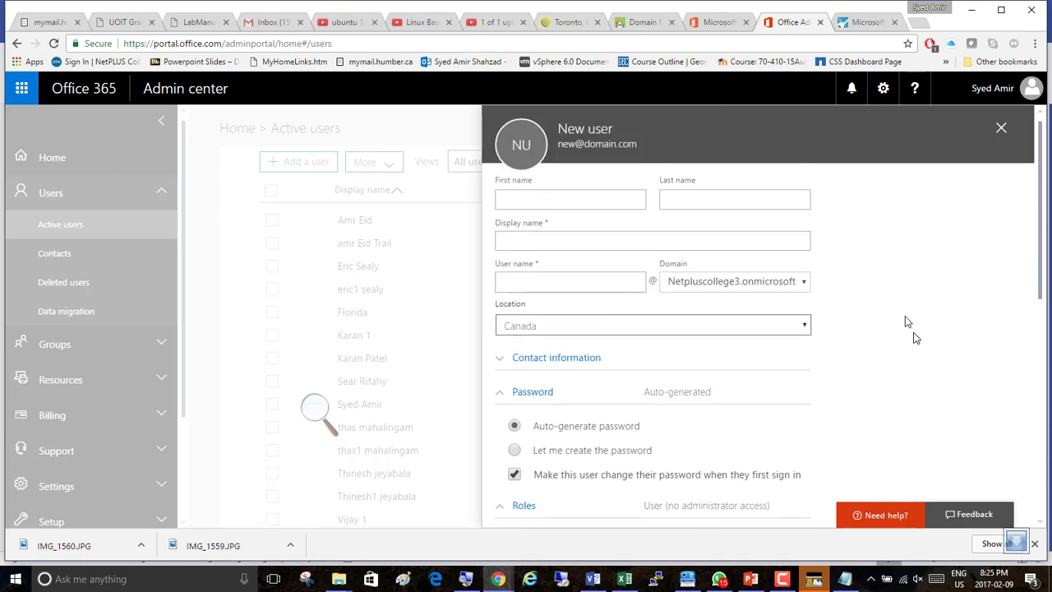
click(508, 201)
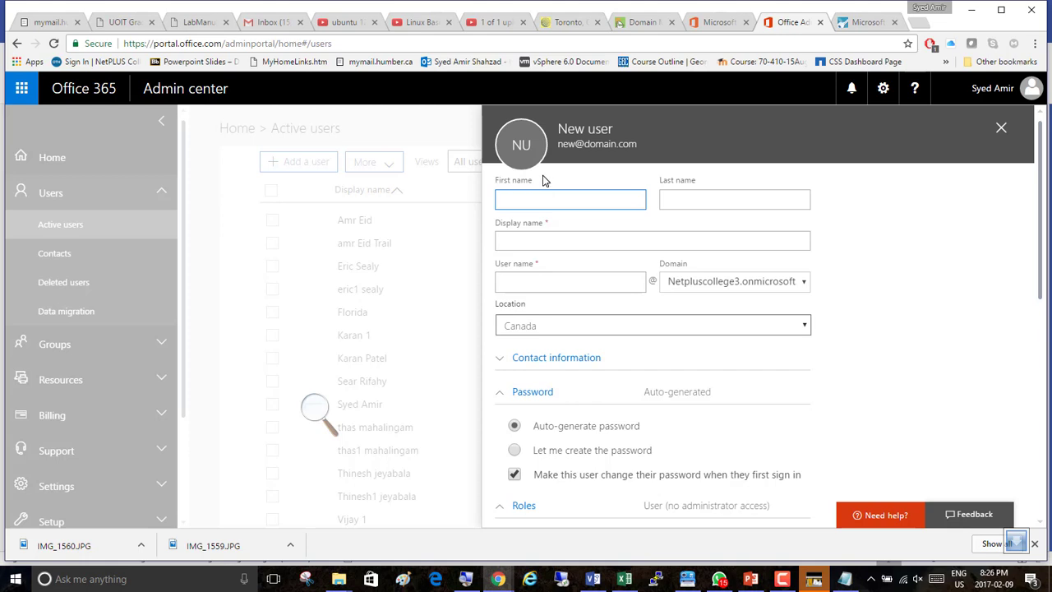
Switch to Visio and the Office-Drawings.vsdx project notes.
click(783, 580)
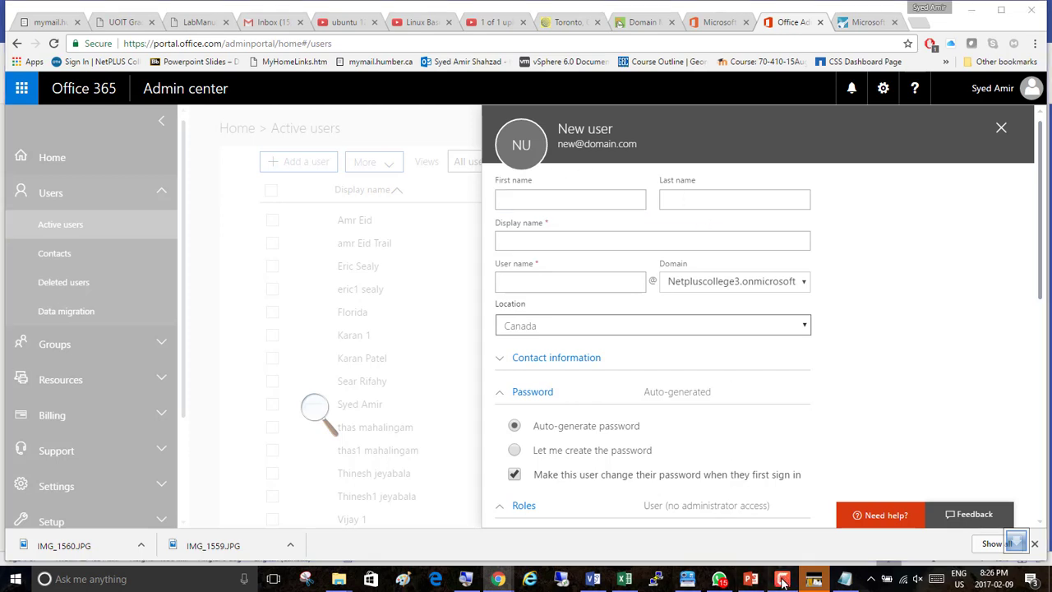
click(1019, 342)
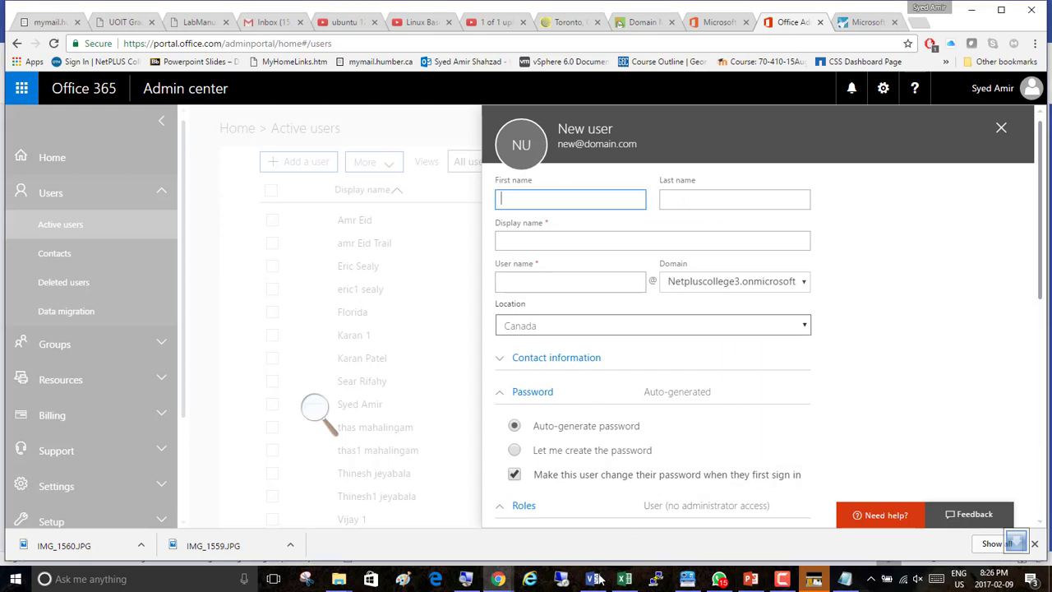
click(595, 579)
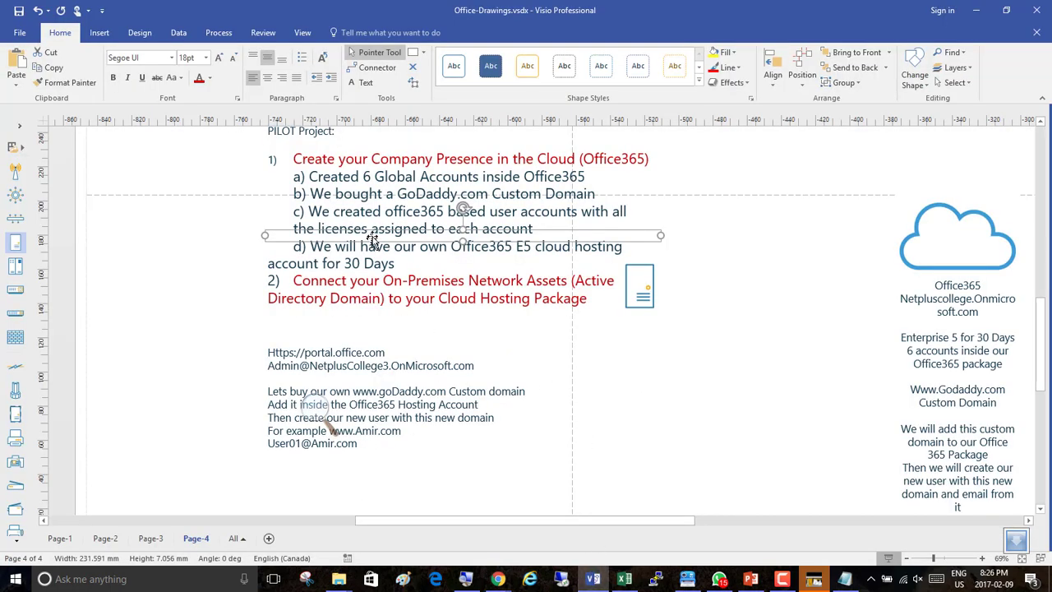
Duplicate the project notes text box and move the copy to the left of the original.
key(Escape)
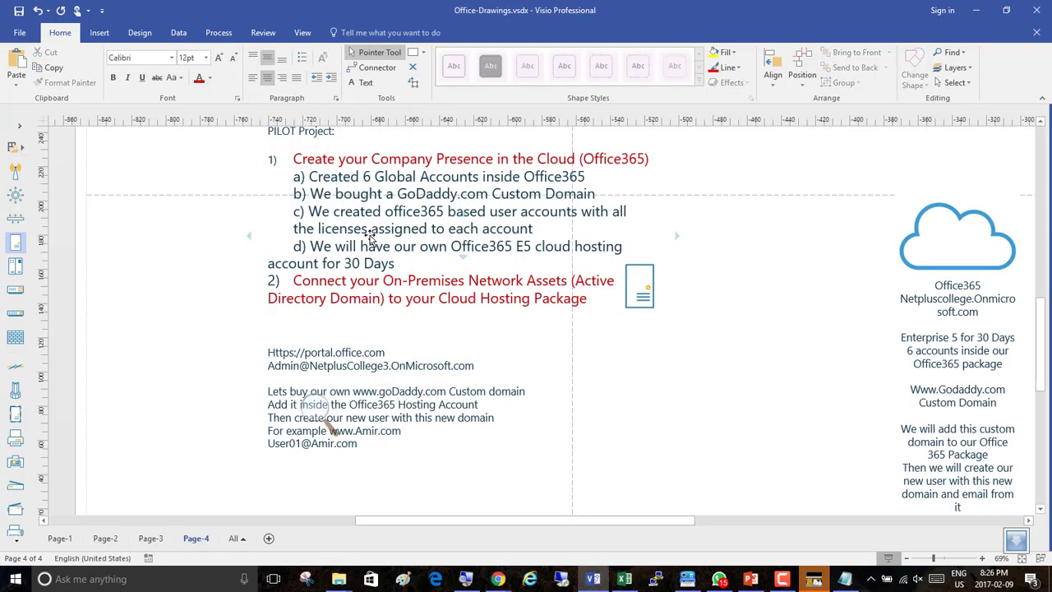
click(370, 236)
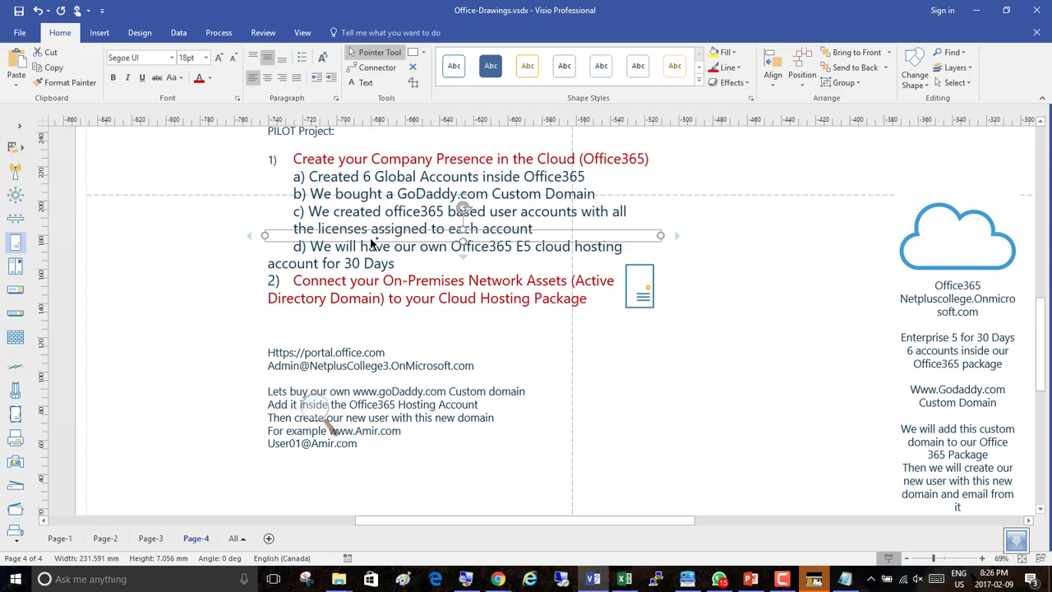
key(ctrl+d)
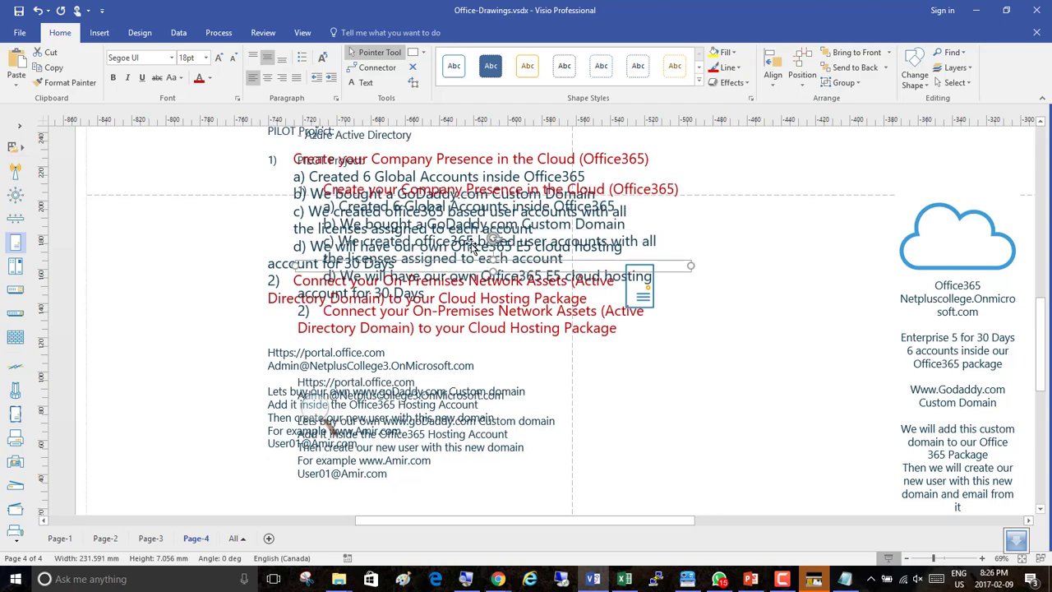
drag(437, 259, 210, 271)
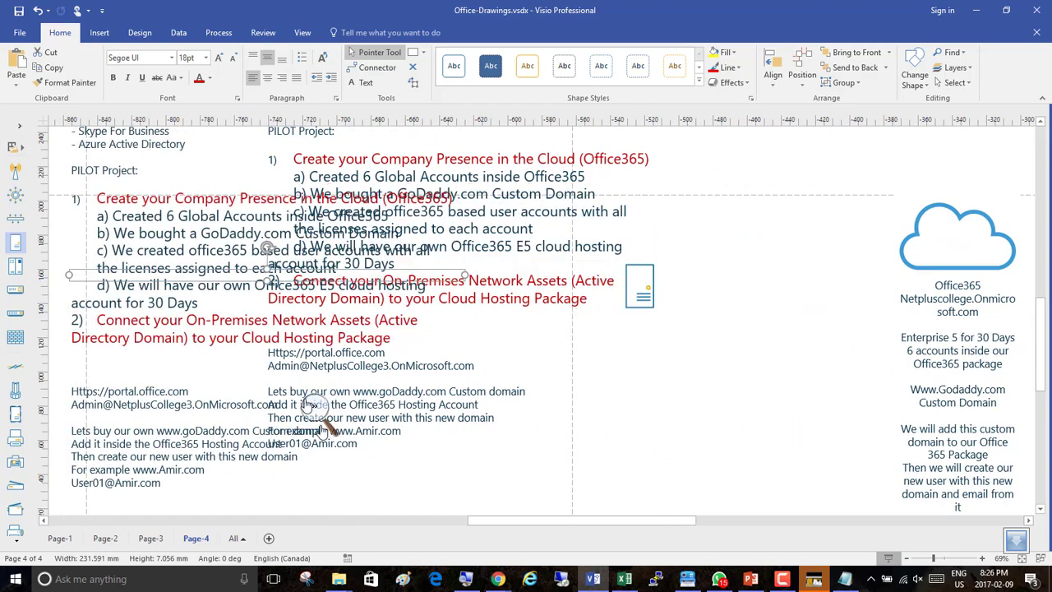
drag(480, 520, 370, 518)
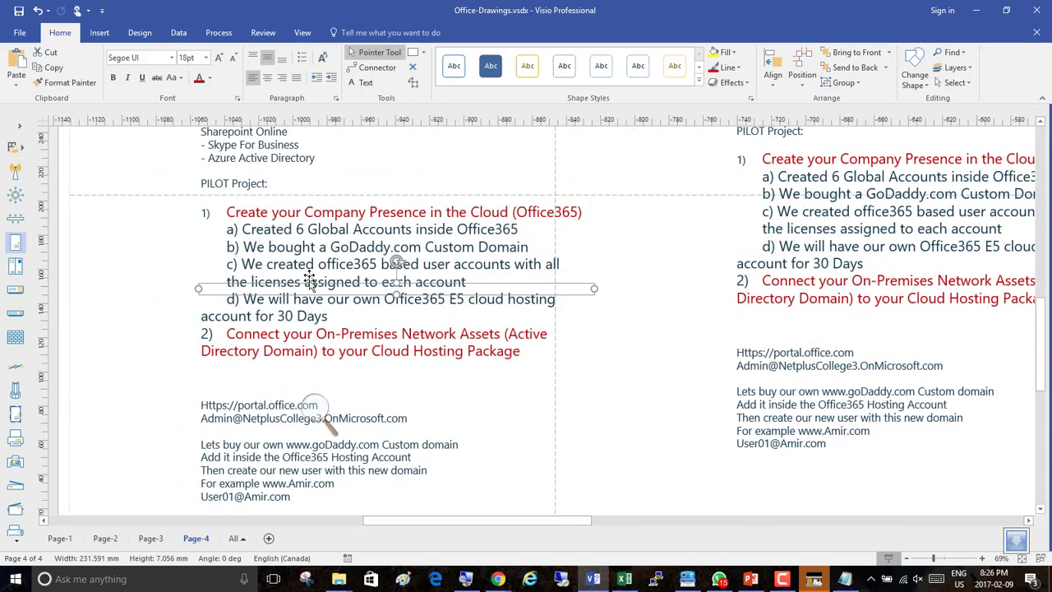
Add a "Steps for Day02" heading with blank lines below item 1 in the copied notes.
double_click(360, 288)
click(370, 313)
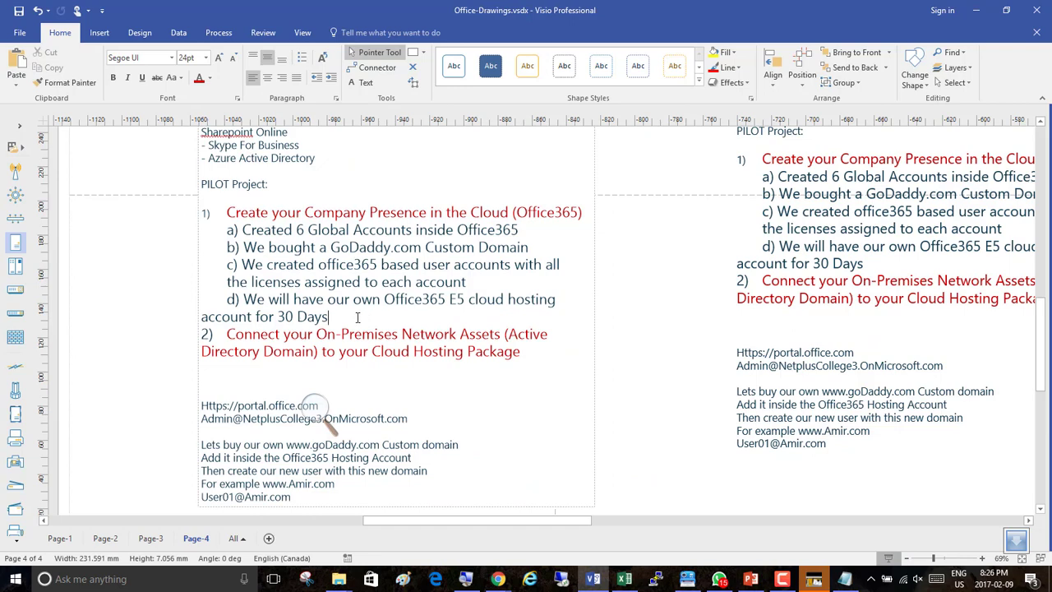
key(Return)
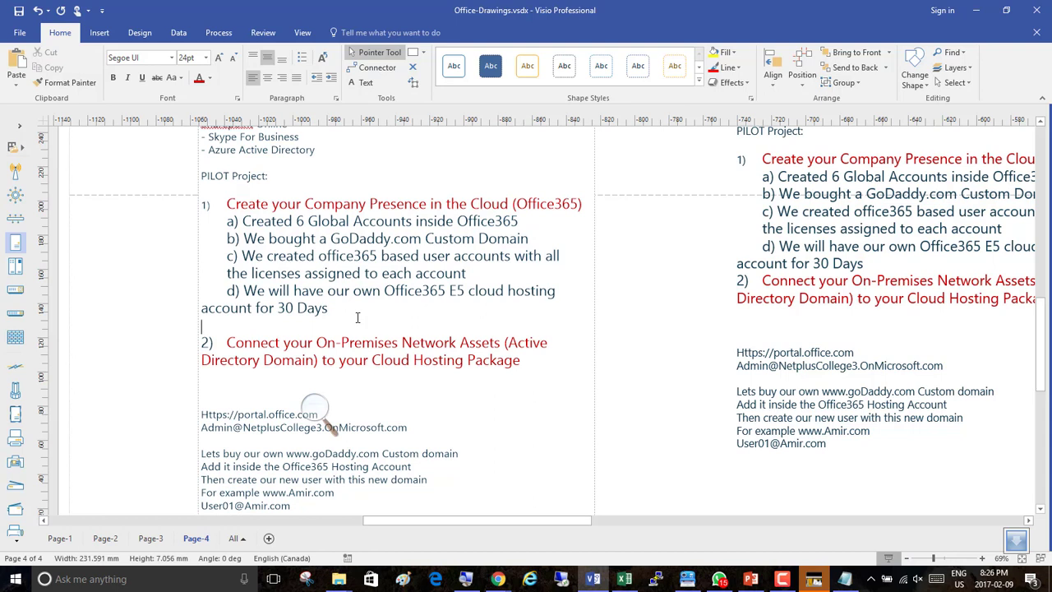
key(Return)
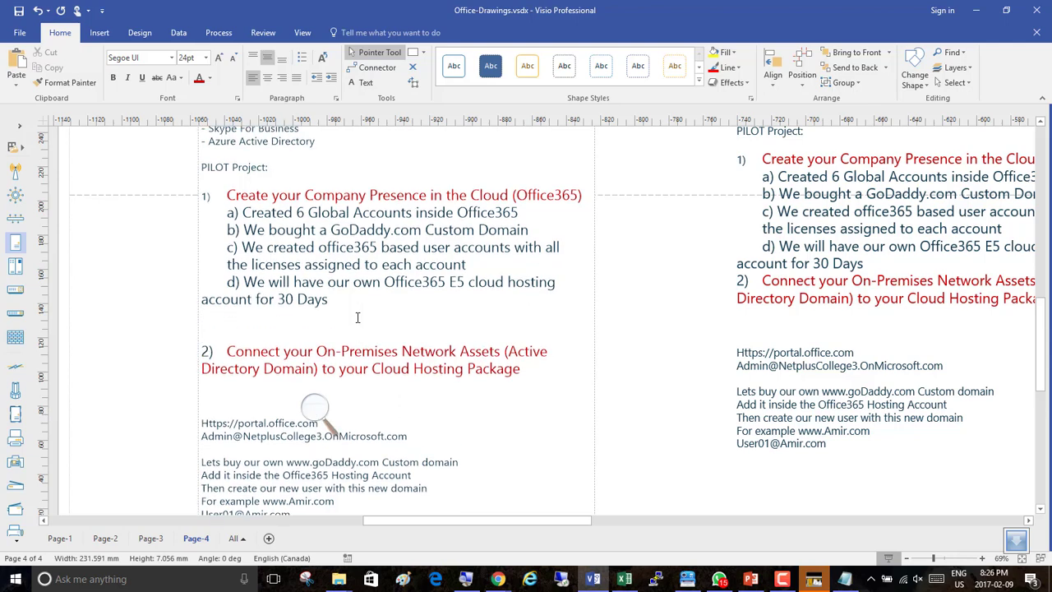
key(Up)
text(Steps for Day02)
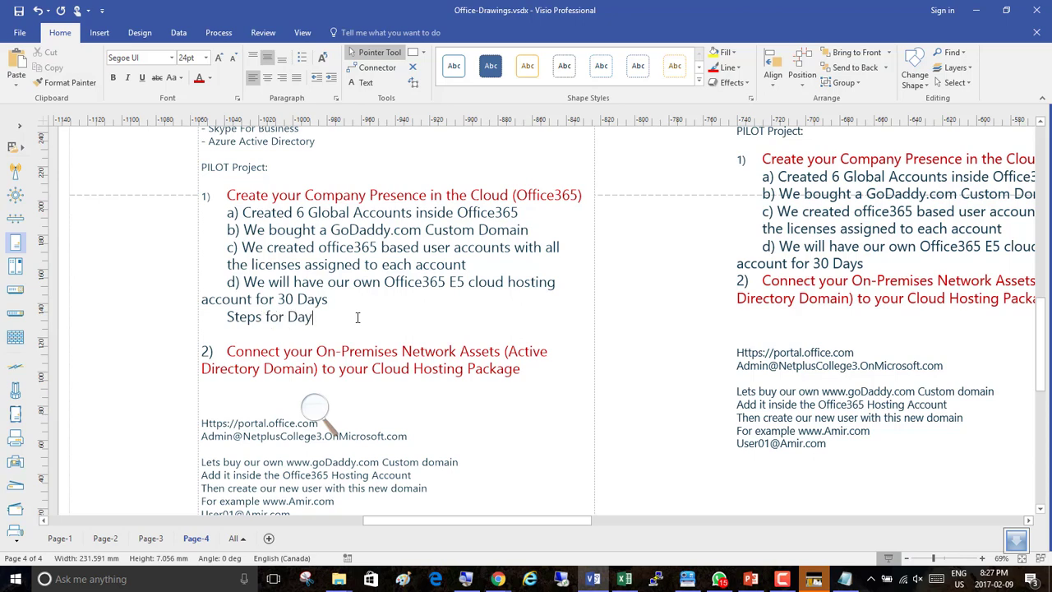
key(Return)
key(Return)
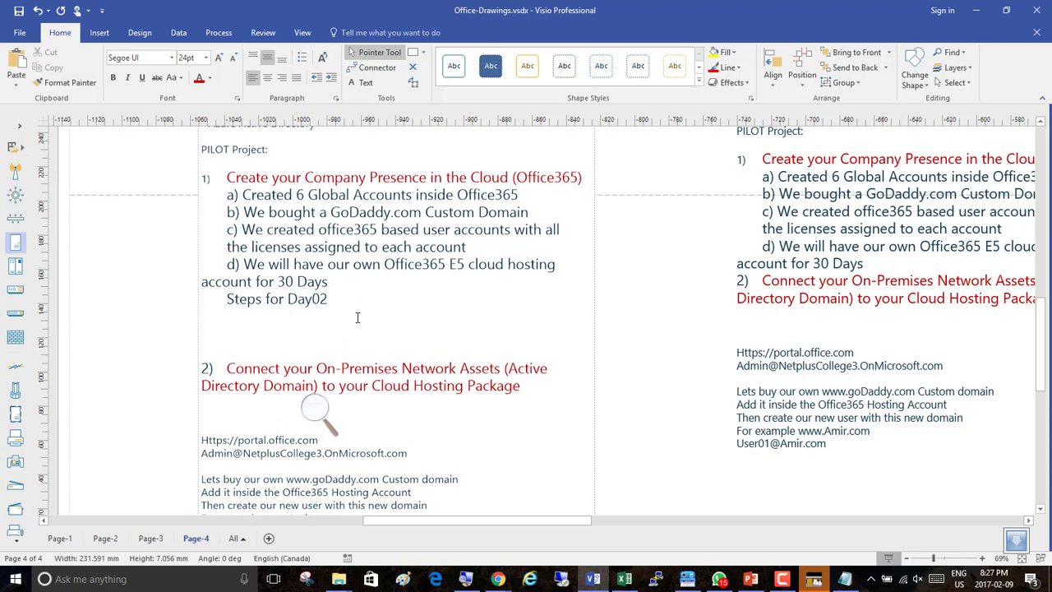
key(Return)
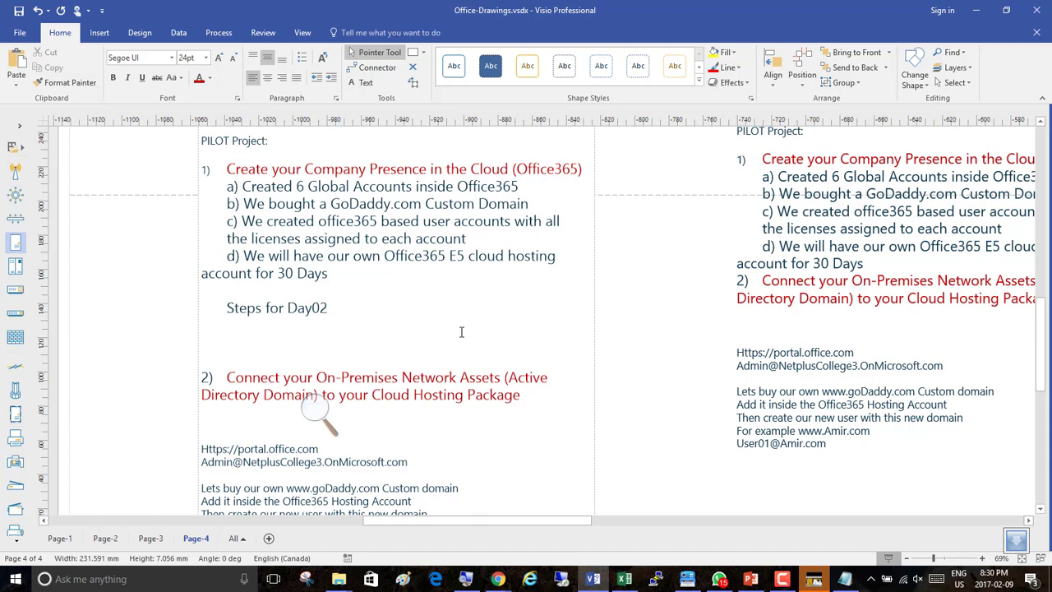
Write "1) we added our Custom Domain to our new office365 Cloud Account" under the Day02 heading.
text(!))
key(BackSpace)
key(BackSpace)
text(1))
click(782, 579)
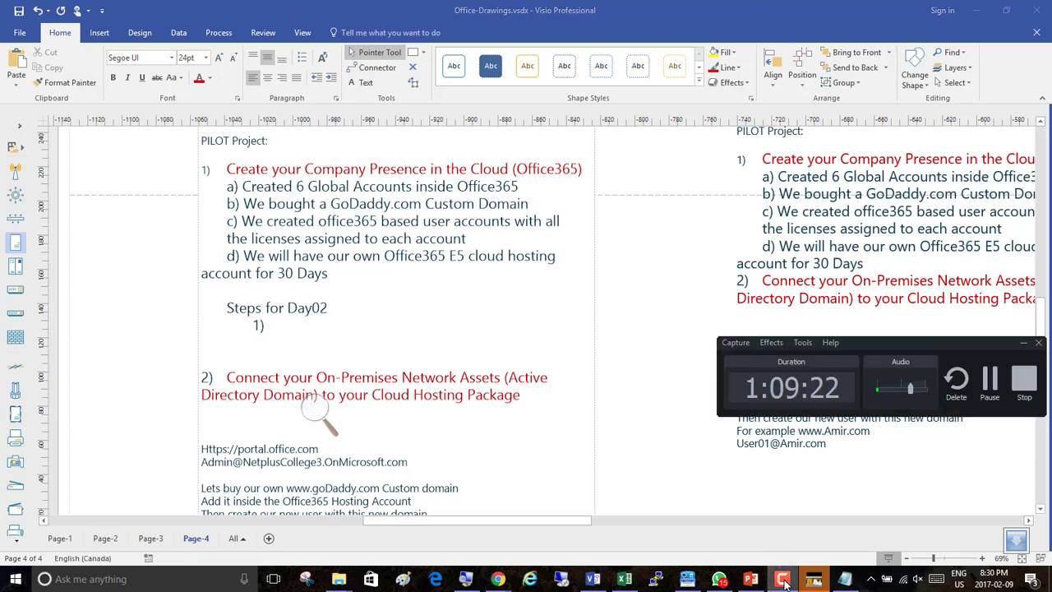
click(782, 579)
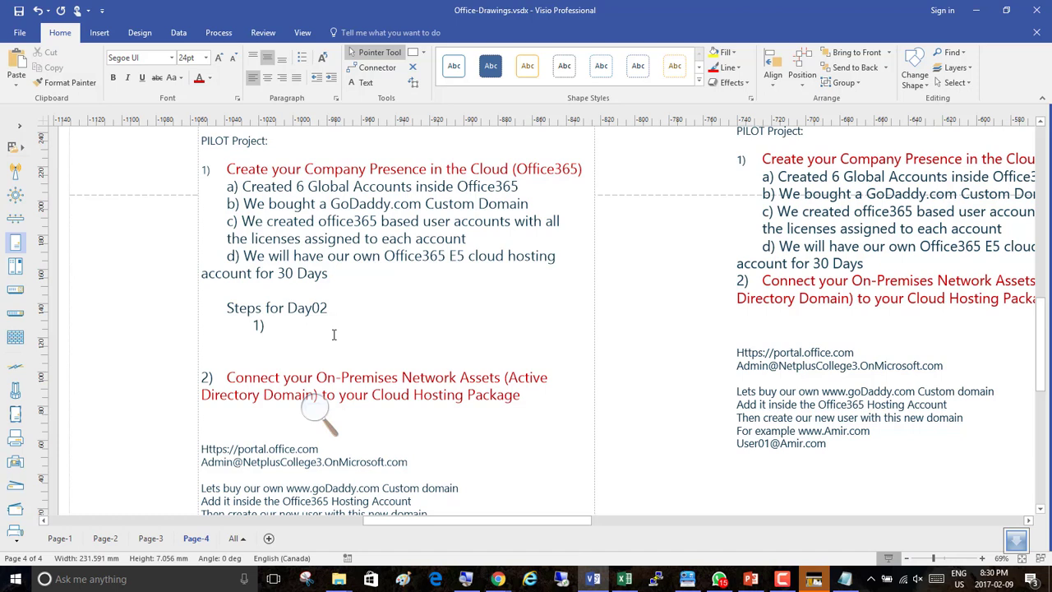
text(A)
key(BackSpace)
text(wee)
key(BackSpace)
key(BackSpace)
text(added our Custom Domain)
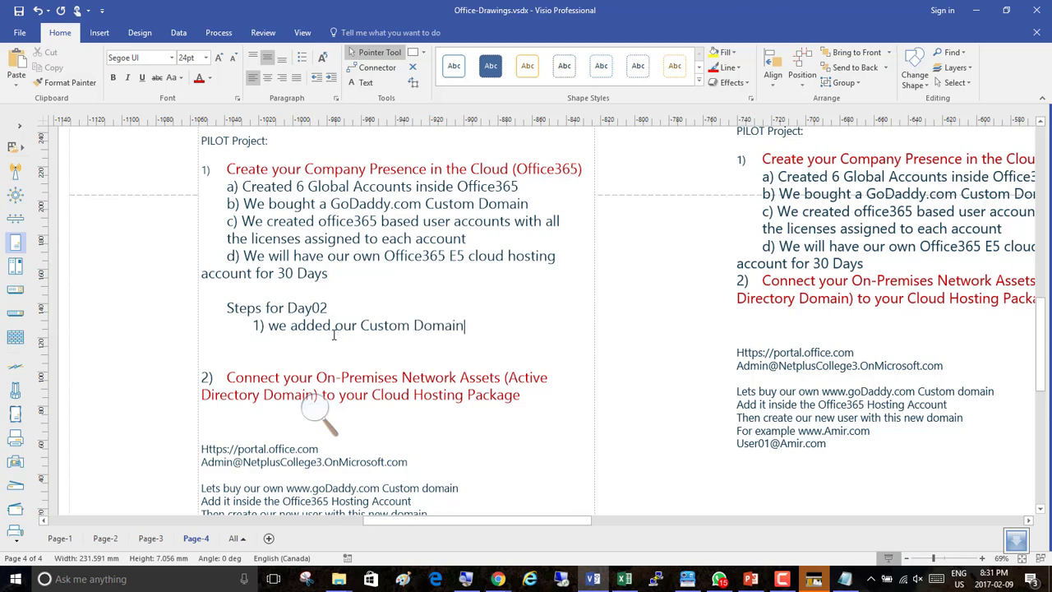
text( to our new office365)
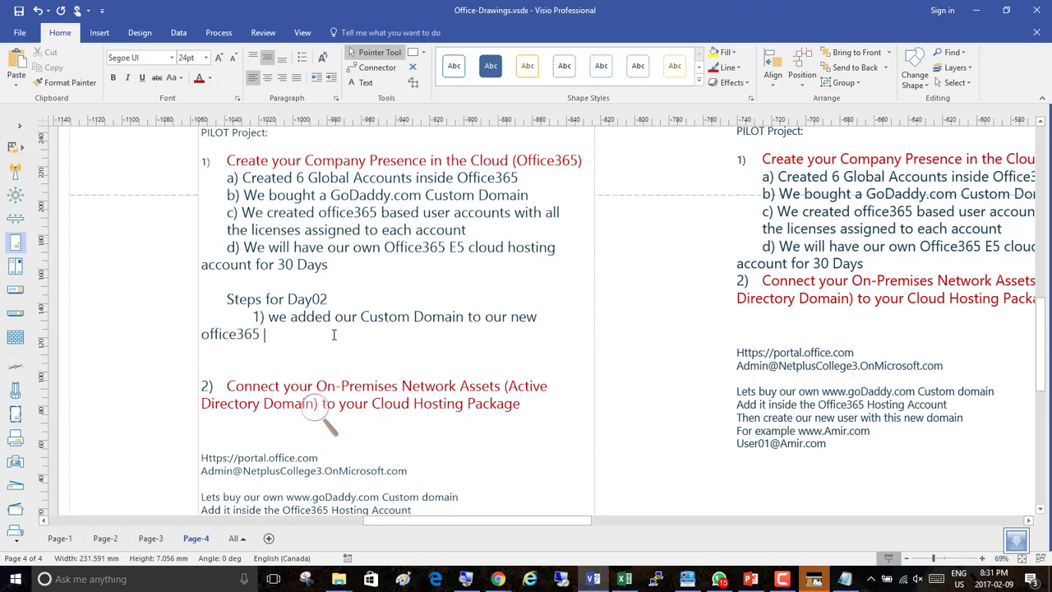
text( Cloud Account)
key(Return)
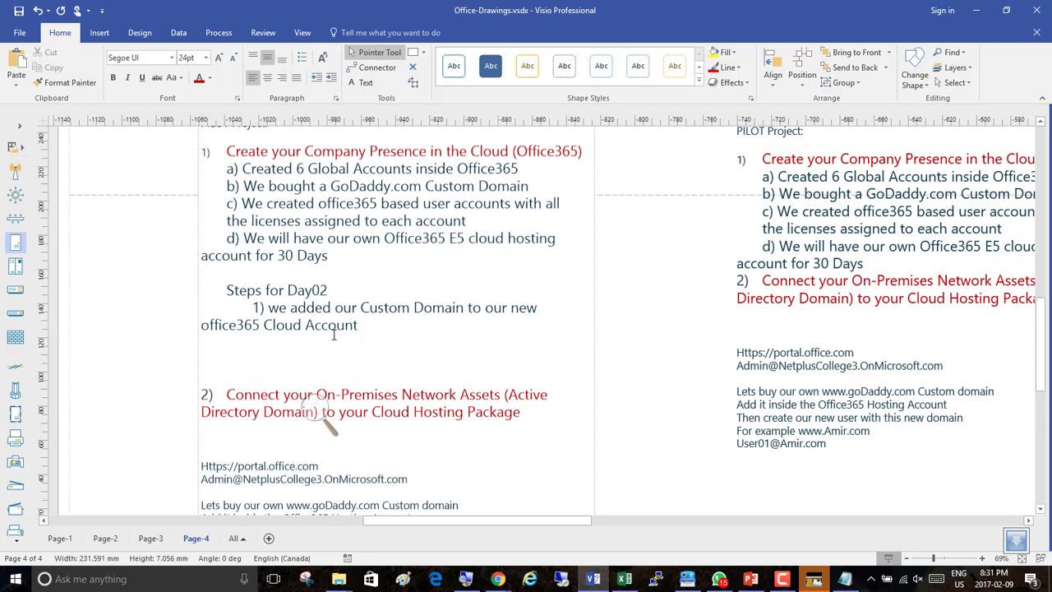
Write "2) We created new user with our new domain name" as the next Day02 step.
text(2) We created new user with our ne)
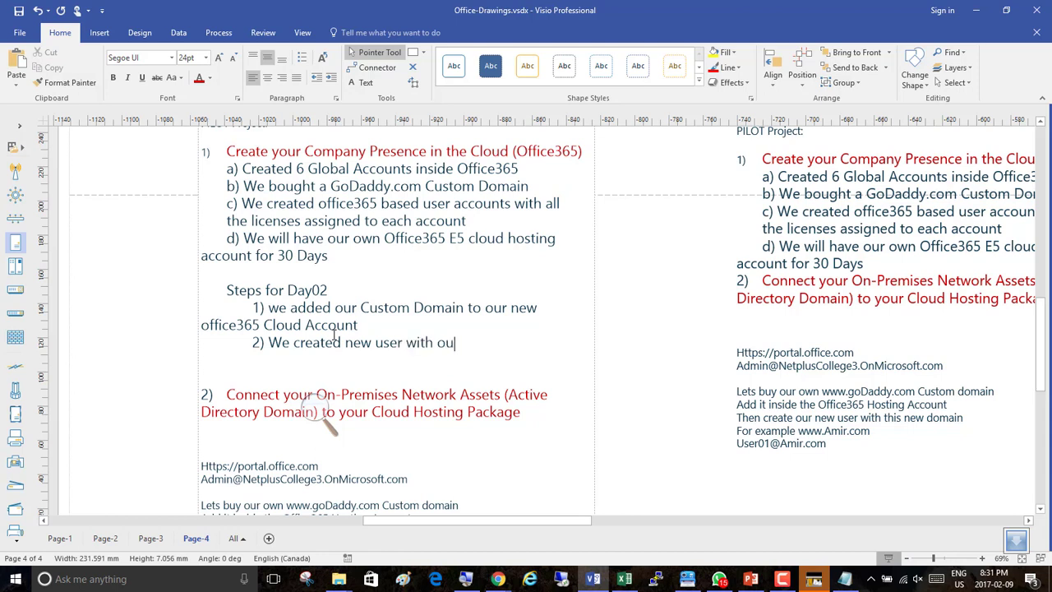
text(domain amir)
key(BackSpace)
key(BackSpace)
key(BackSpace)
text(n)
key(BackSpace)
key(BackSpace)
text(name)
key(Return)
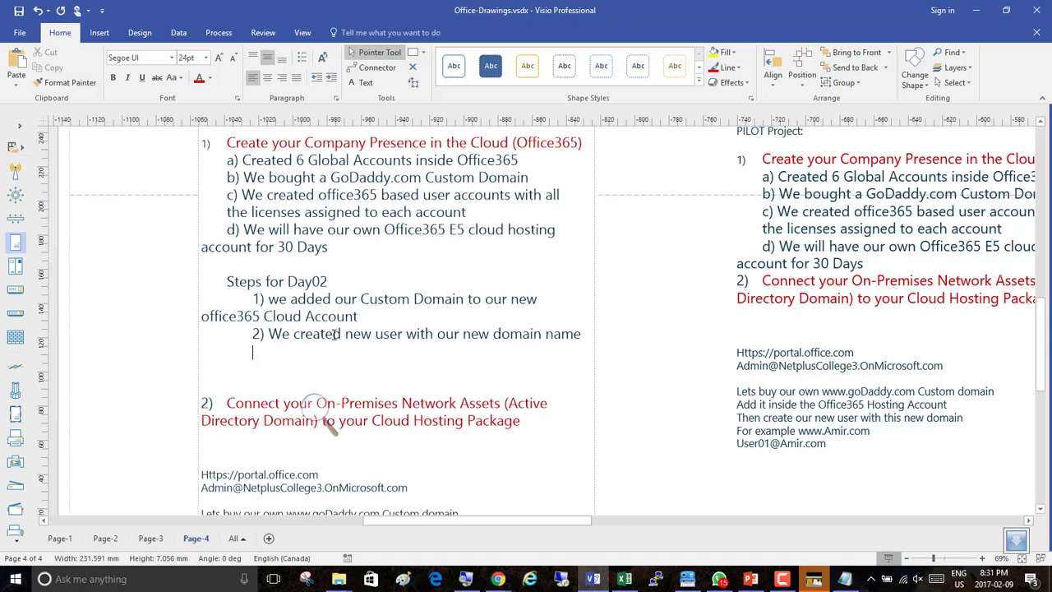
Write step 3 about logging in as the new user, emailing the gmail account, replying and confirming receipt.
text(3) we logged in from )
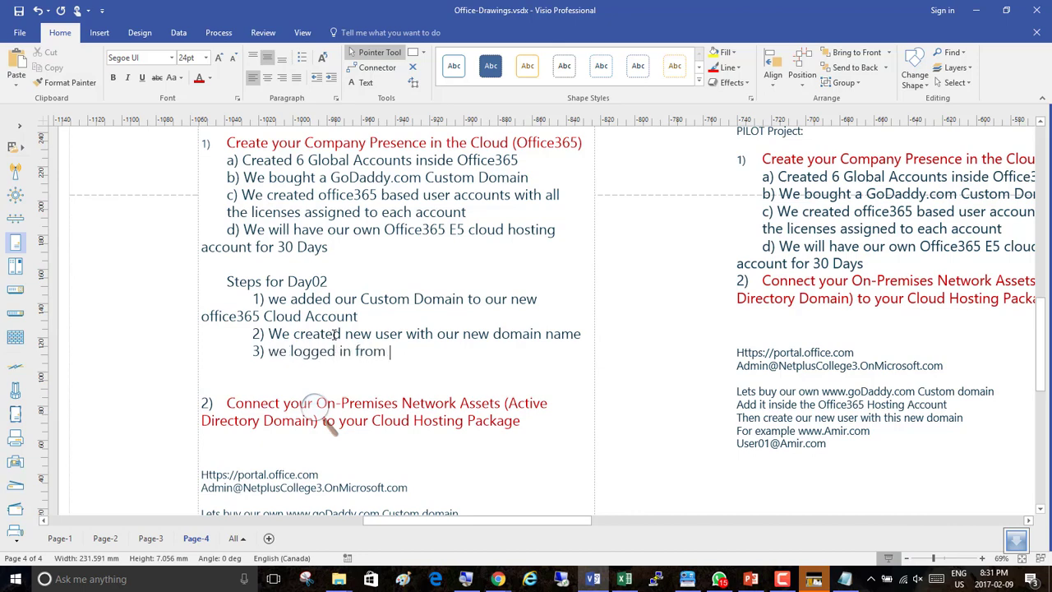
text(this new user and emailed to o)
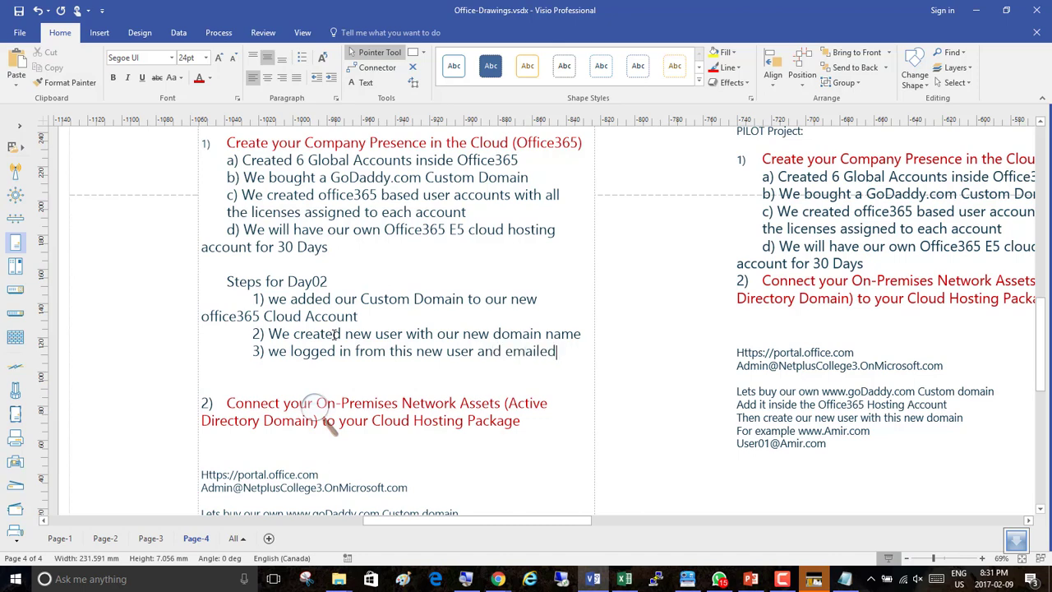
key(Return)
text(ur gmai)
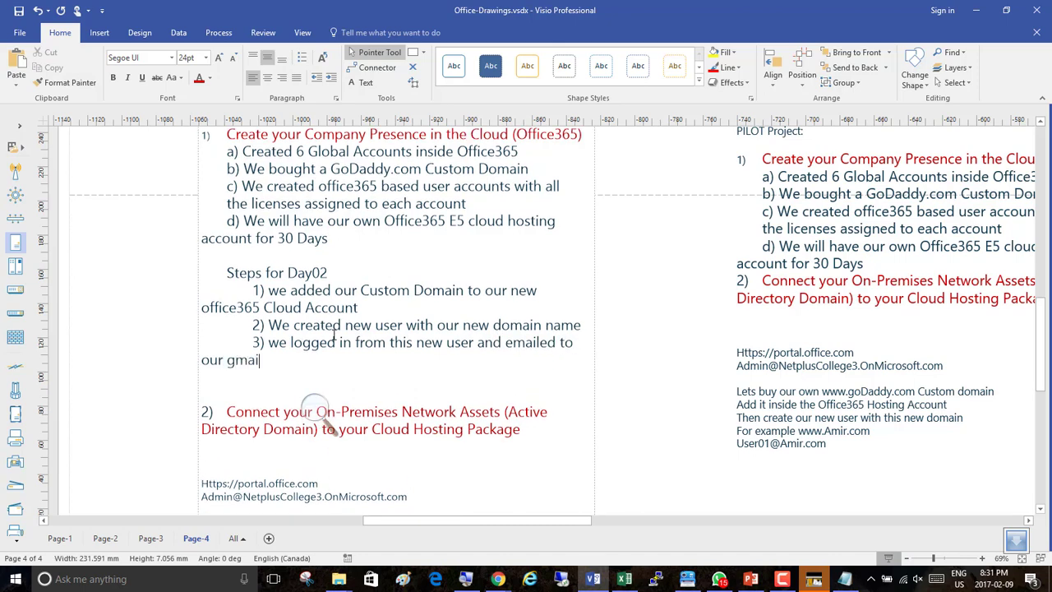
text(l account and th)
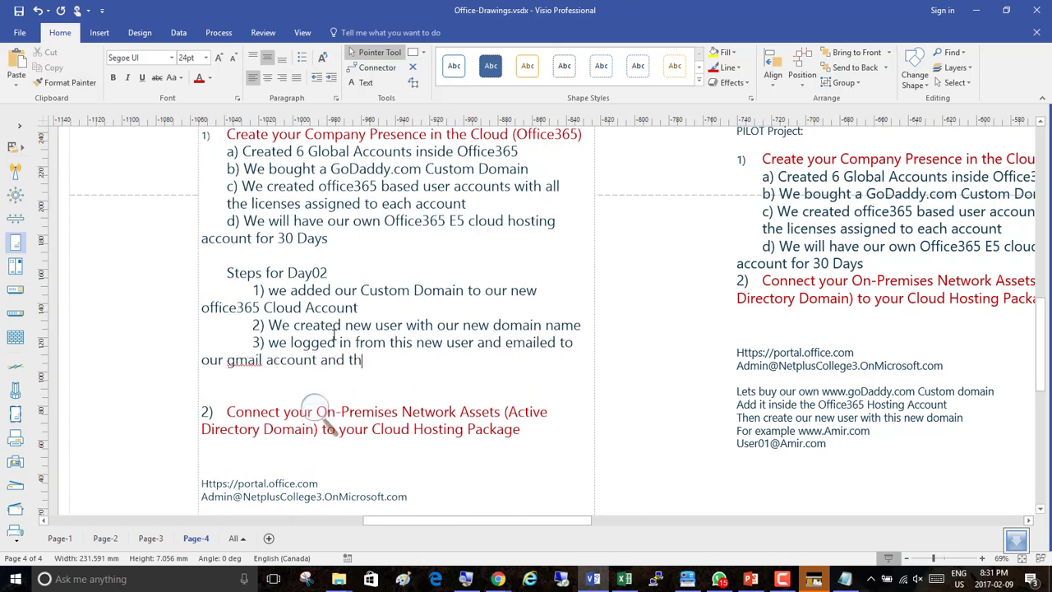
text(en replied from gmail )
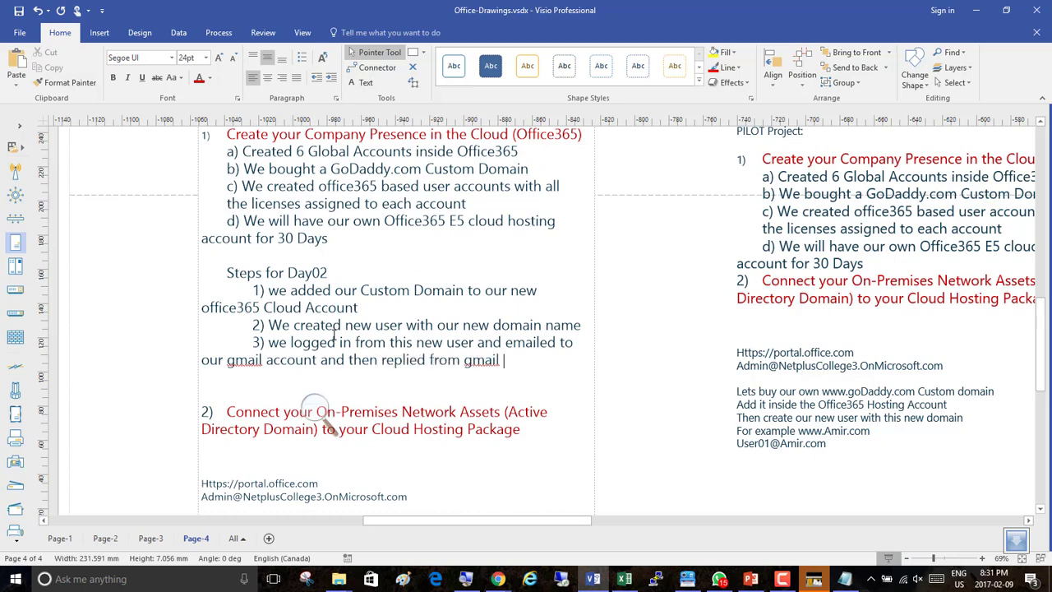
text(to this account )
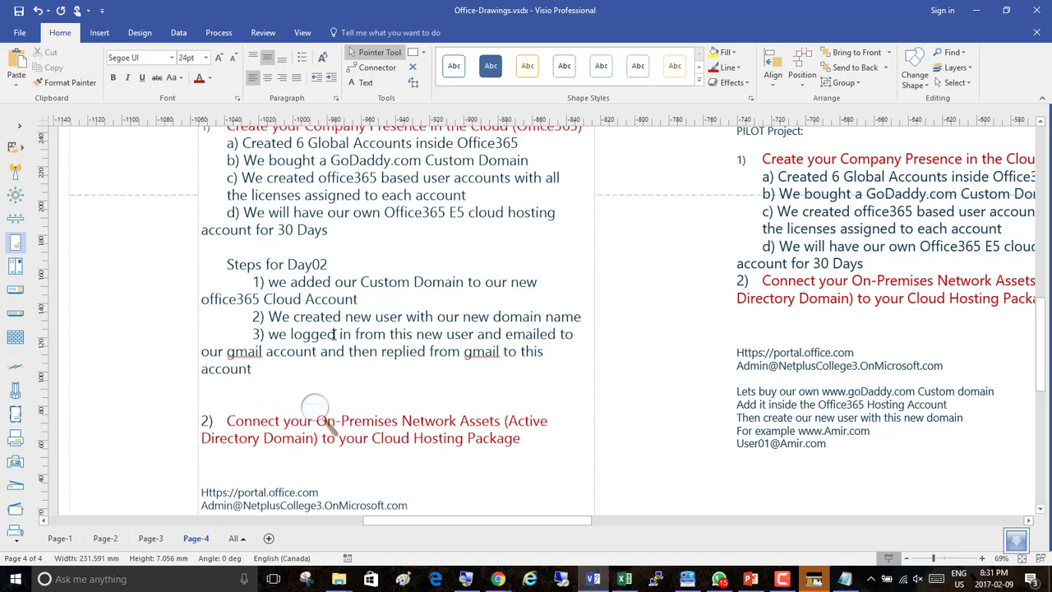
text(and cofime)
key(BackSpace)
key(BackSpace)
key(BackSpace)
key(BackSpace)
text(nfirmed if we )
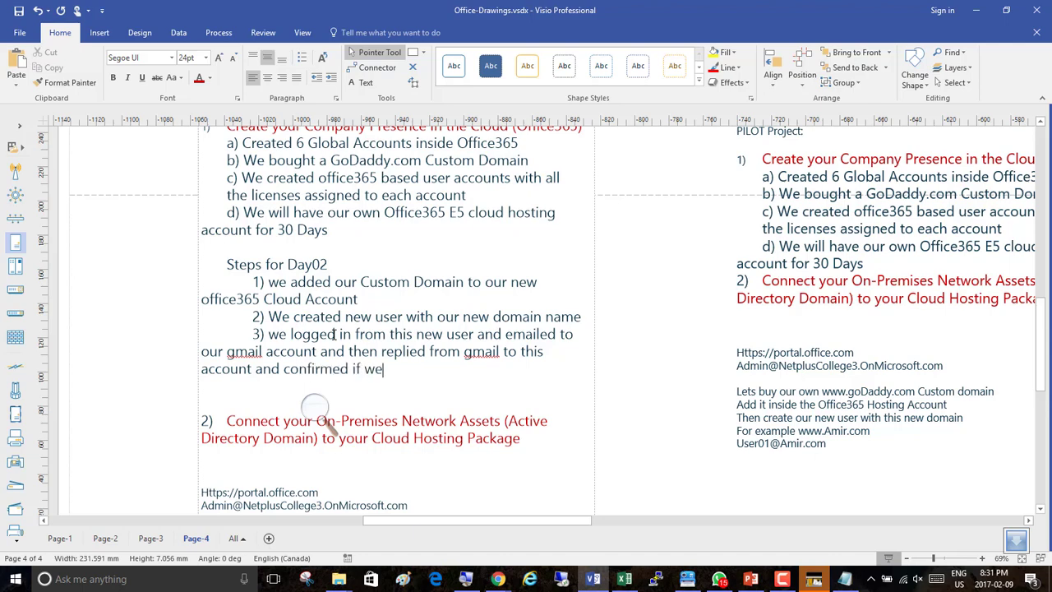
text(recoi)
key(BackSpace)
text(eived it)
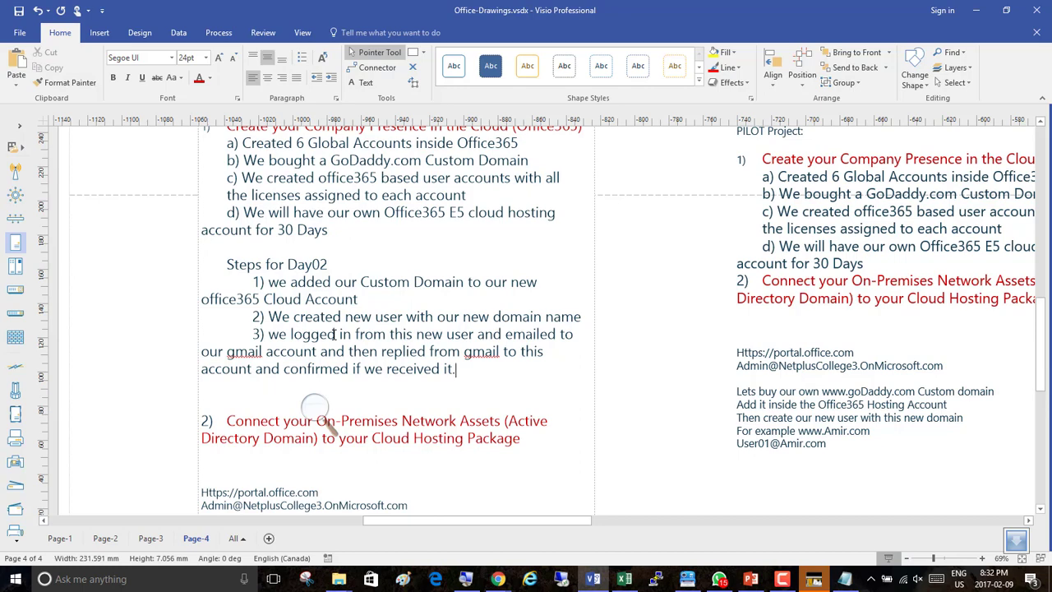
text(.)
key(Return)
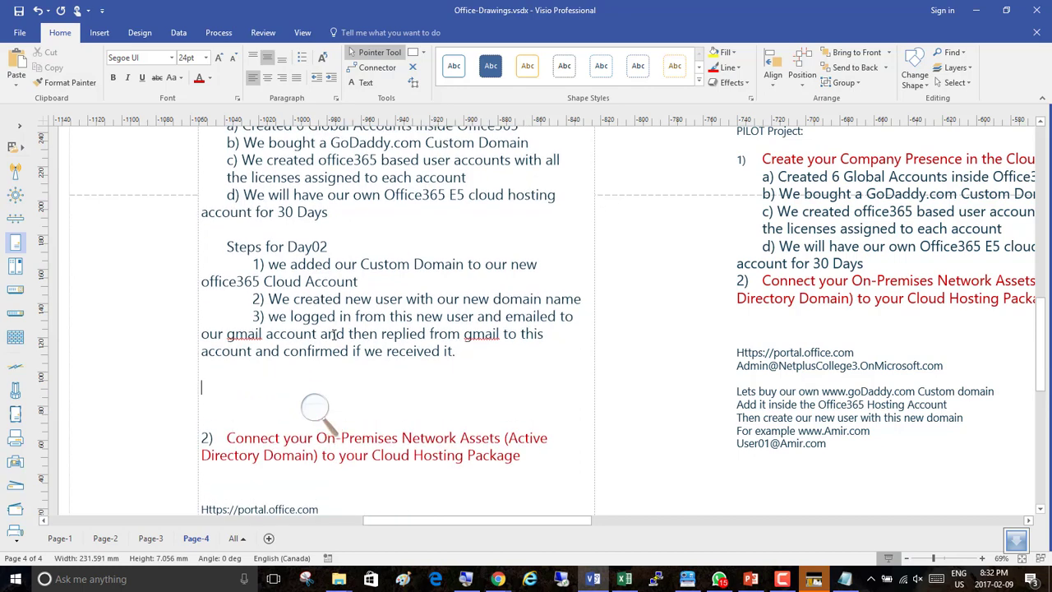
Add the heading "Work on our On-premises environment" below the Day02 steps.
text(Work o)
text(n our On )
text(prem)
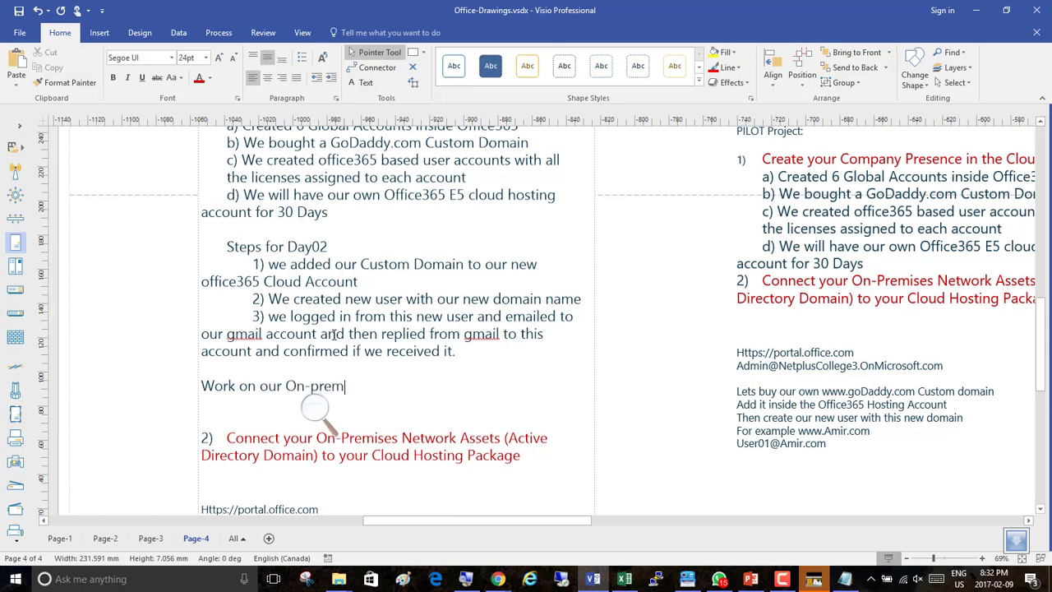
text(ises environment)
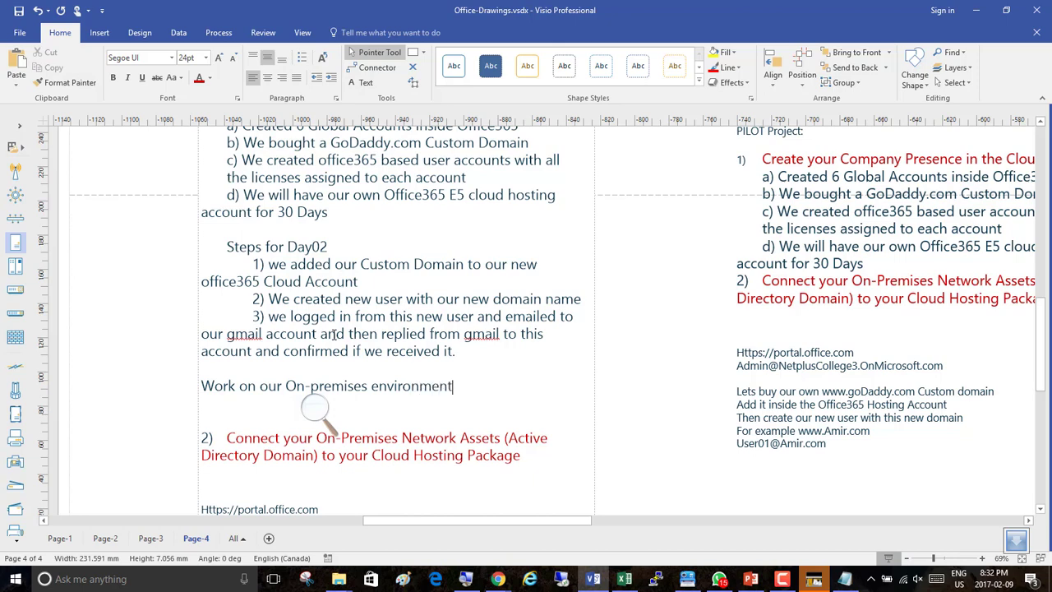
key(Return)
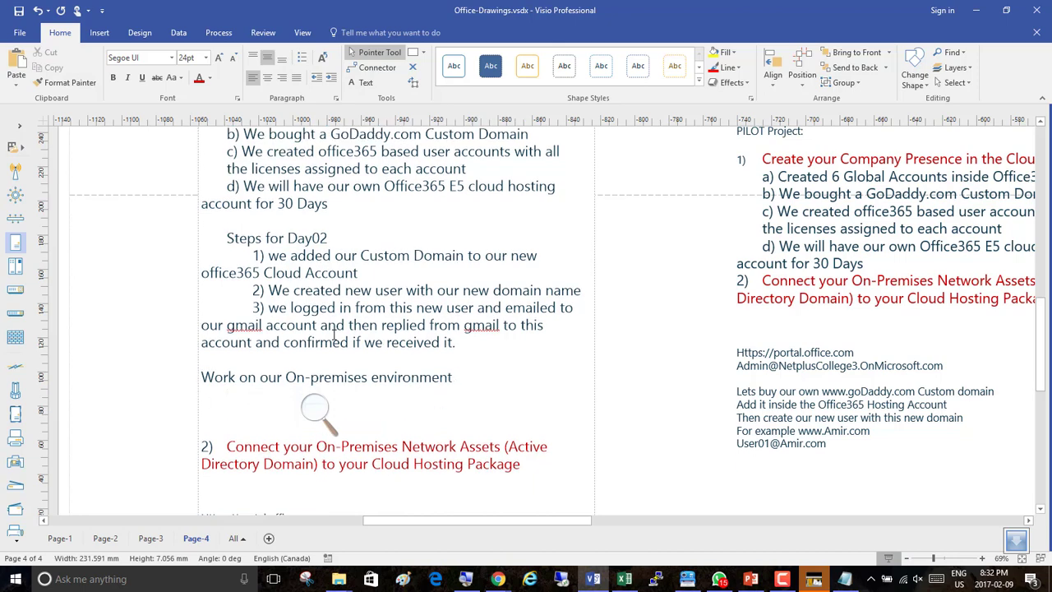
Write "1) We need to create two Virtual machines inside our Vmware workstation and then put our local domain and join the member server to the local domain" under the on-premises heading.
text(1) We need to create)
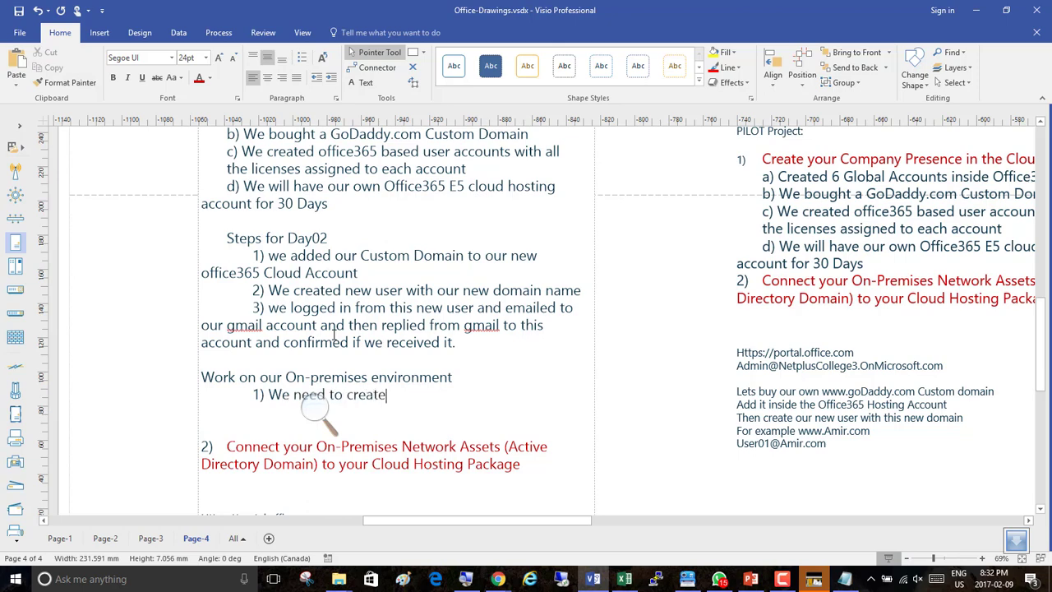
text( two Virtual machines i)
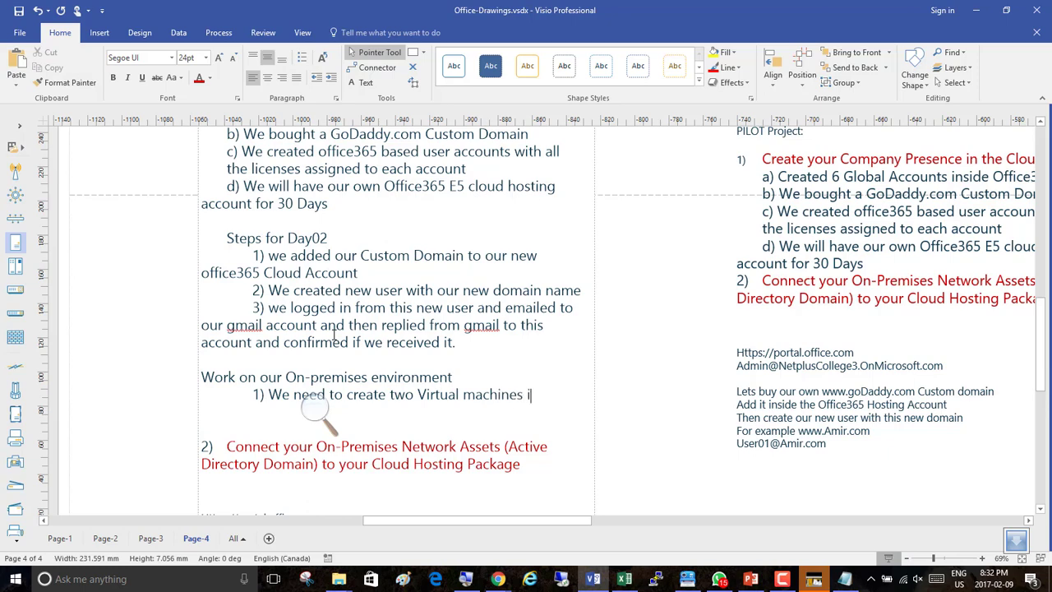
text(nside our Vmwa)
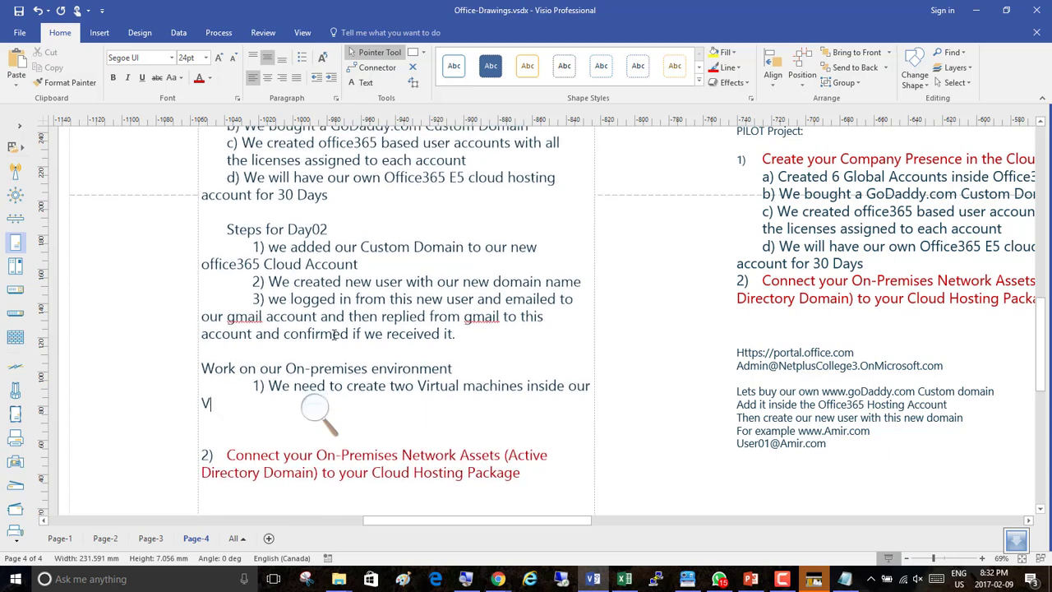
text(re workstat)
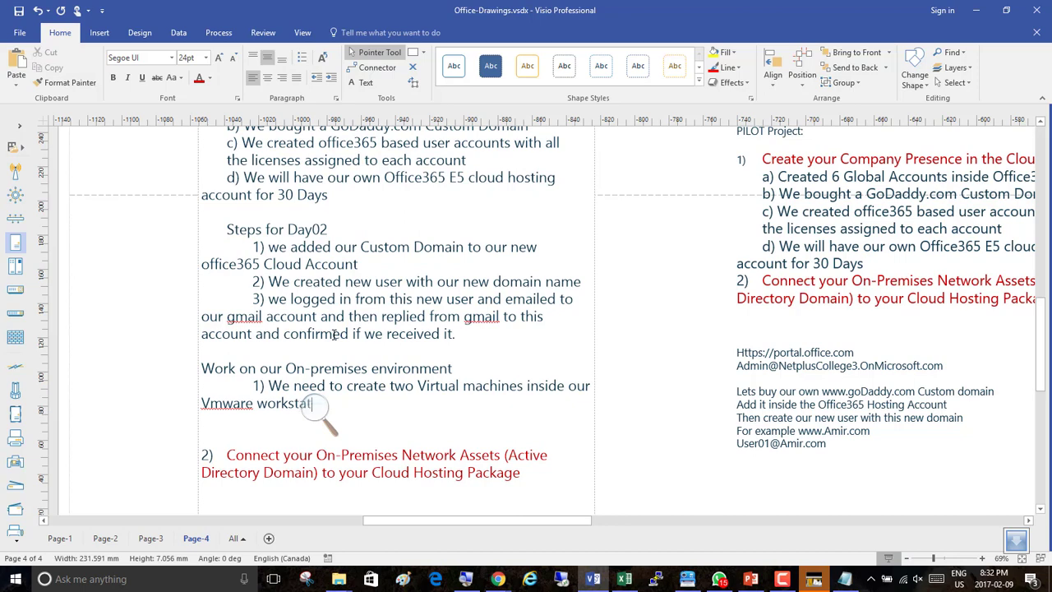
text(ion and then powe)
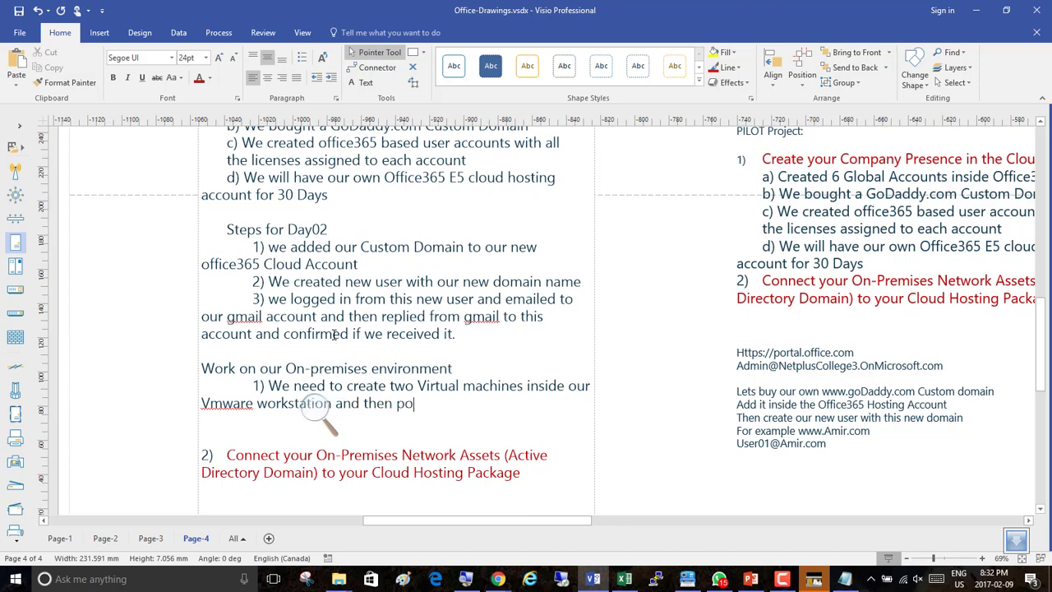
key(BackSpace)
key(BackSpace)
key(BackSpace)
text(ut our local do)
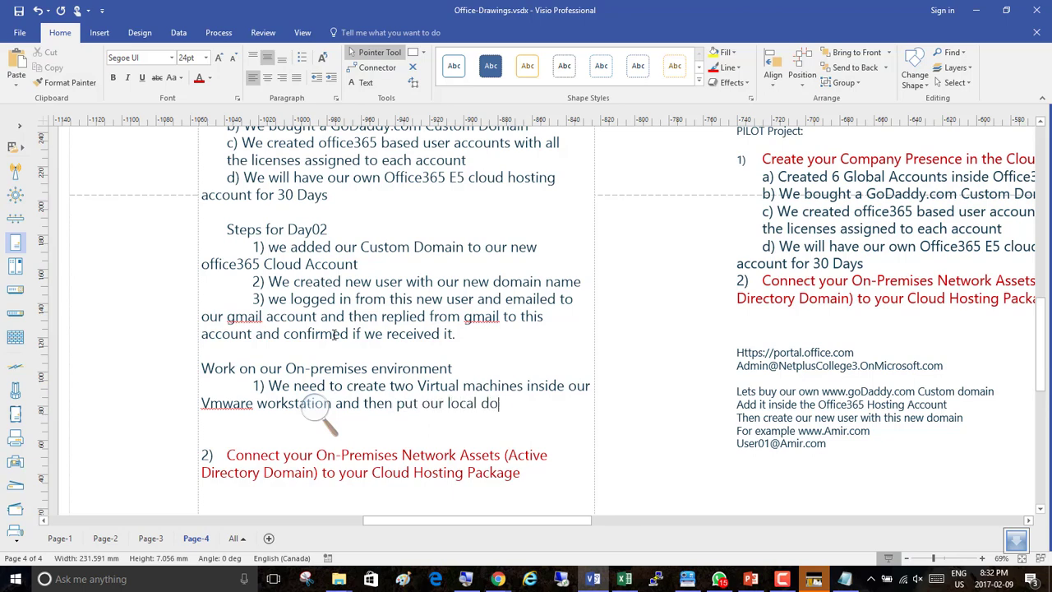
text(main and join the mem)
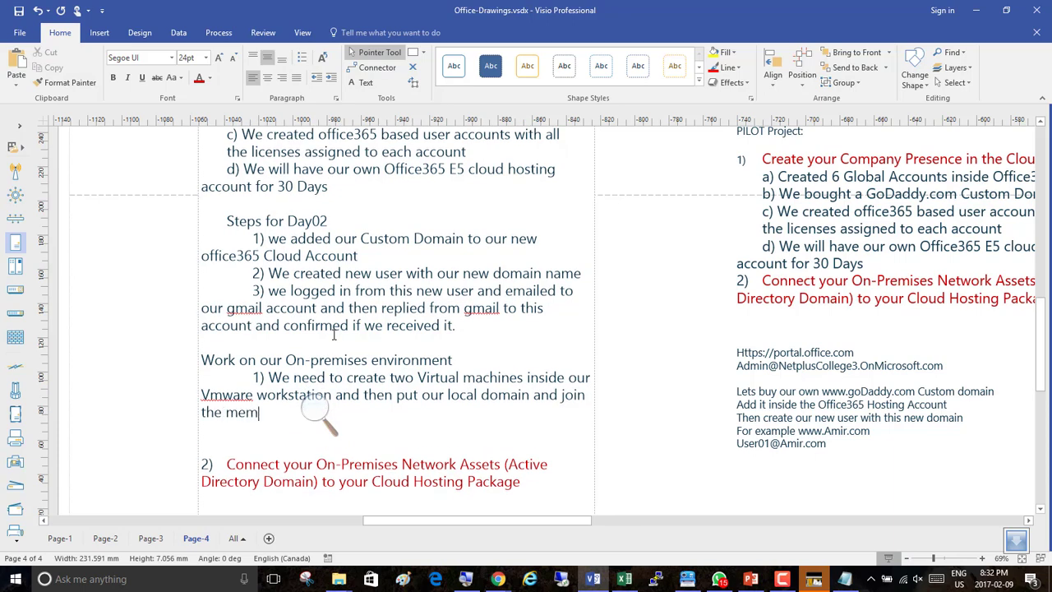
text(ber server to the)
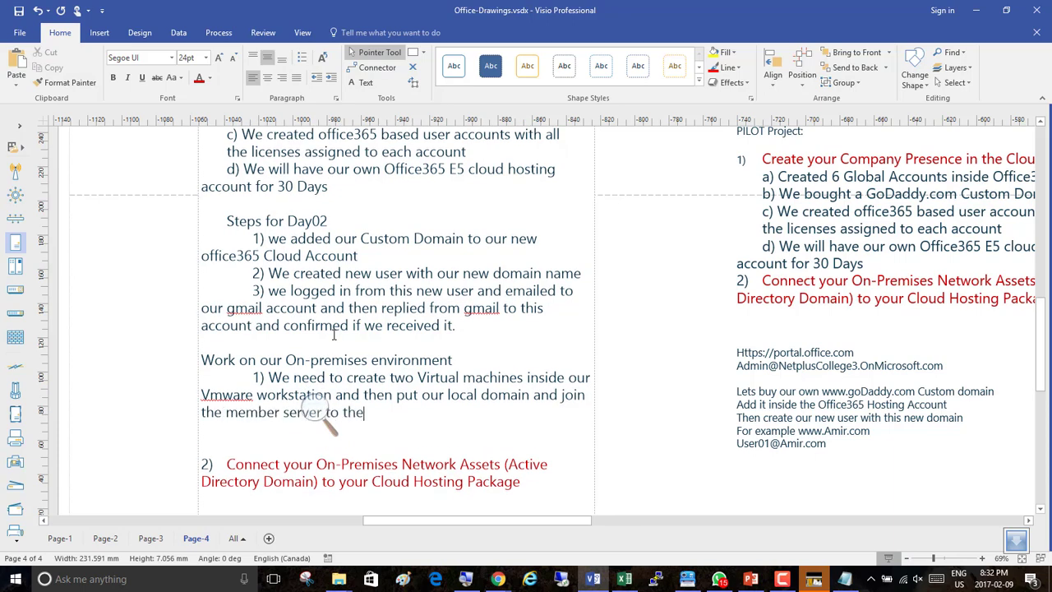
text( local domain)
key(Return)
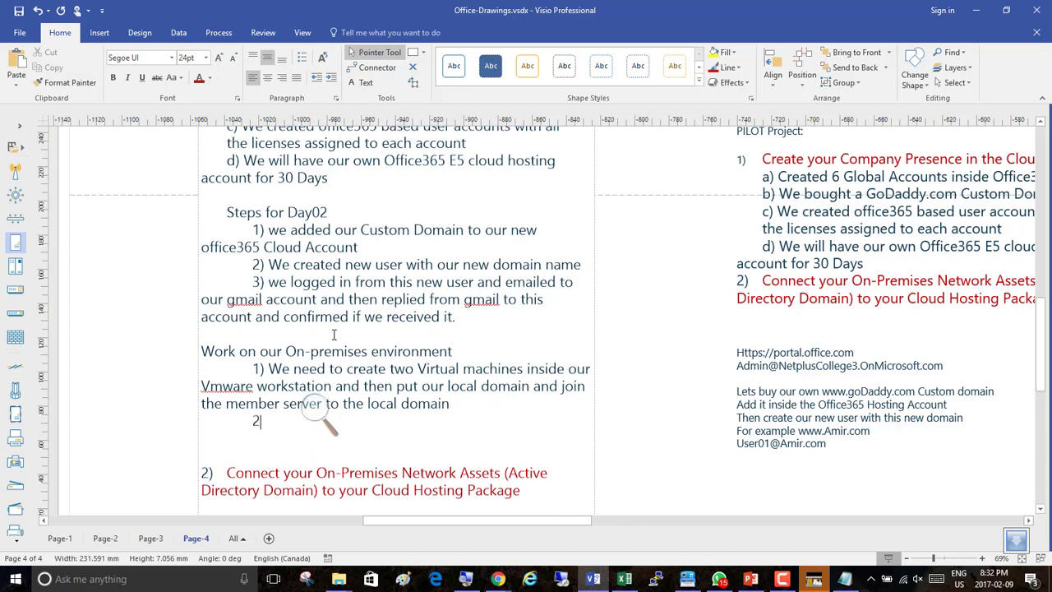
Add item "2) we will create 390 users in our local domain" on the next line.
text(2) we need to connec)
key(BackSpace)
key(BackSpace)
key(BackSpace)
key(BackSpace)
key(BackSpace)
key(BackSpace)
key(BackSpace)
key(BackSpace)
key(BackSpace)
key(BackSpace)
key(BackSpace)
key(BackSpace)
key(BackSpace)
key(BackSpace)
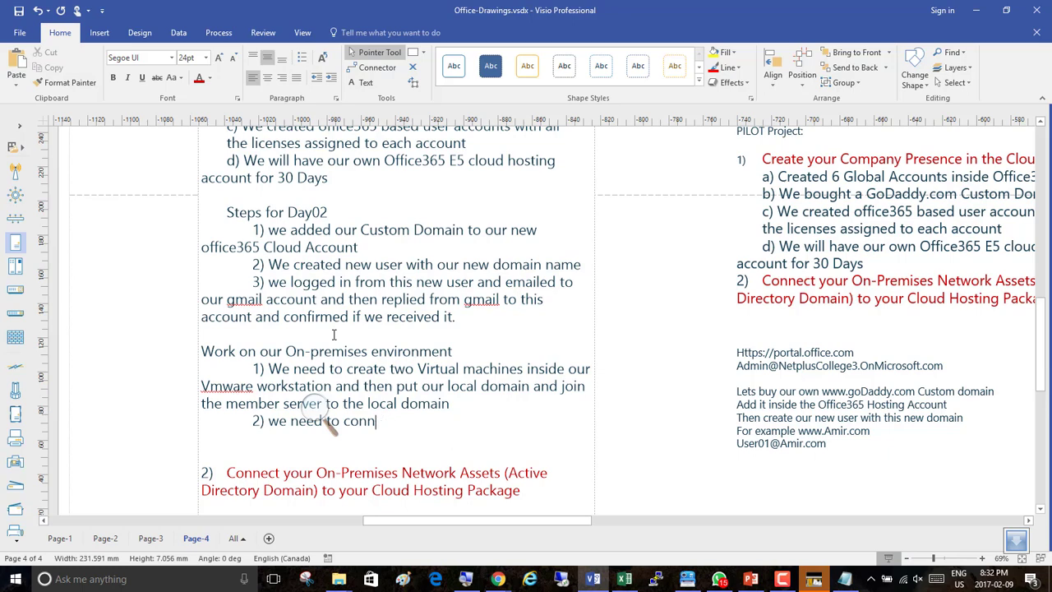
text(will create 390 )
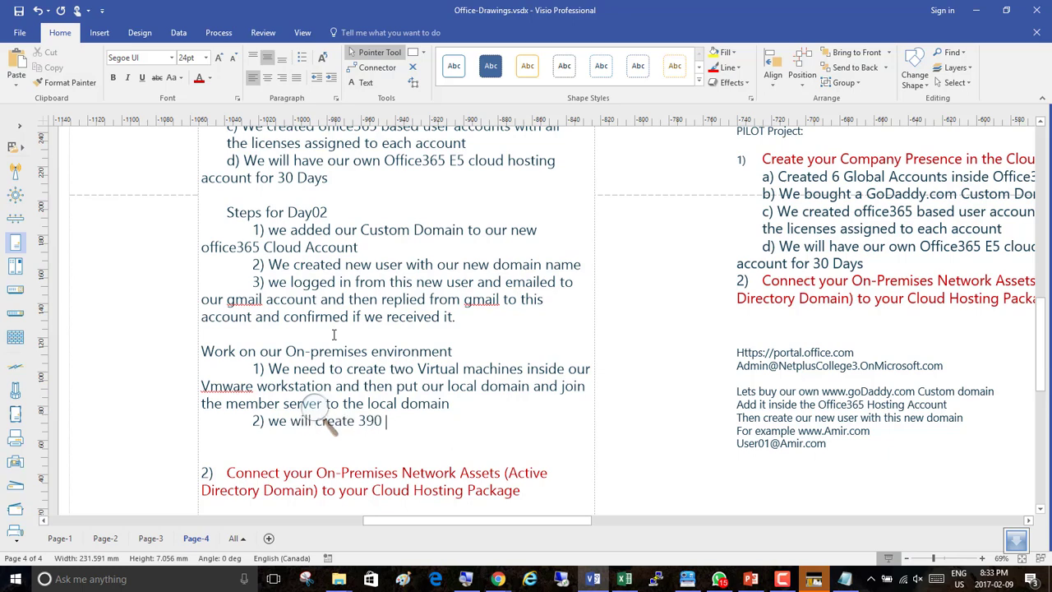
text(users from our loca)
key(BackSpace)
key(BackSpace)
key(BackSpace)
key(BackSpace)
key(BackSpace)
key(BackSpace)
key(BackSpace)
key(BackSpace)
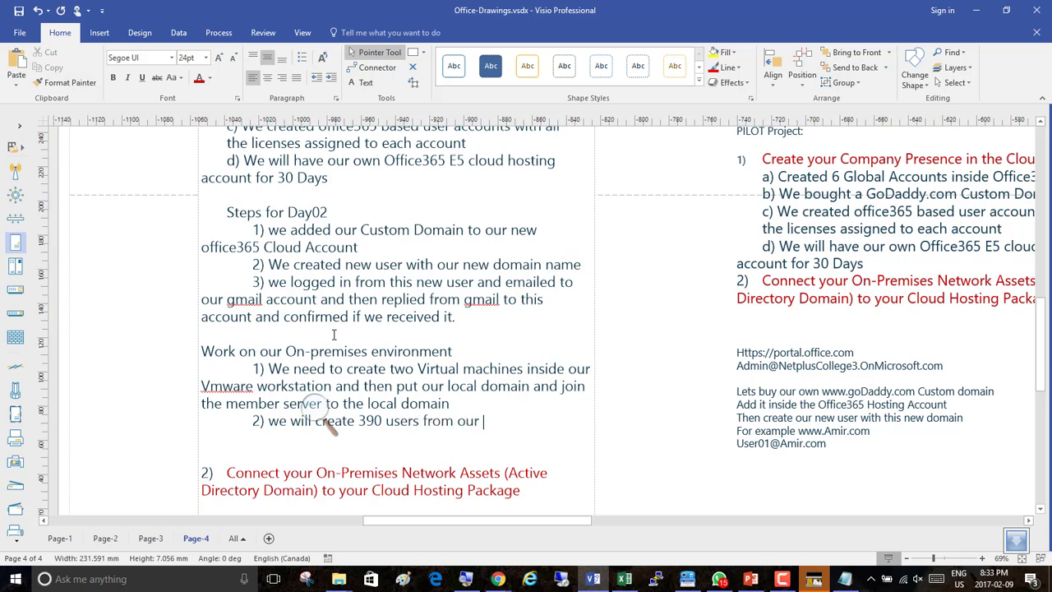
key(BackSpace)
key(BackSpace)
key(BackSpace)
text(in our local domain)
key(Return)
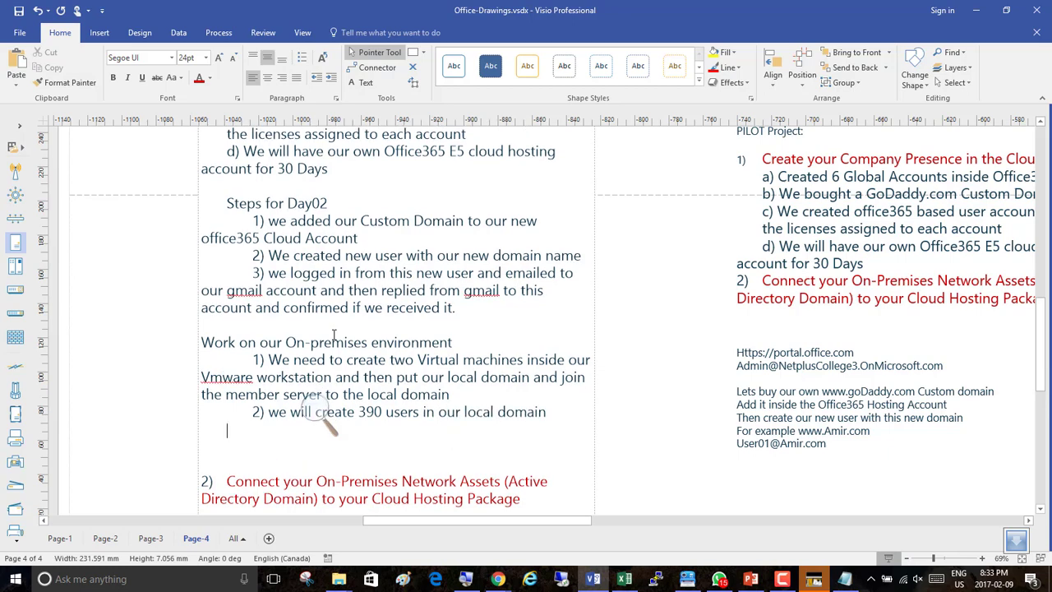
Add item "3) We need to connect our local domain to our cloud" on the next line.
text(3) We need to co)
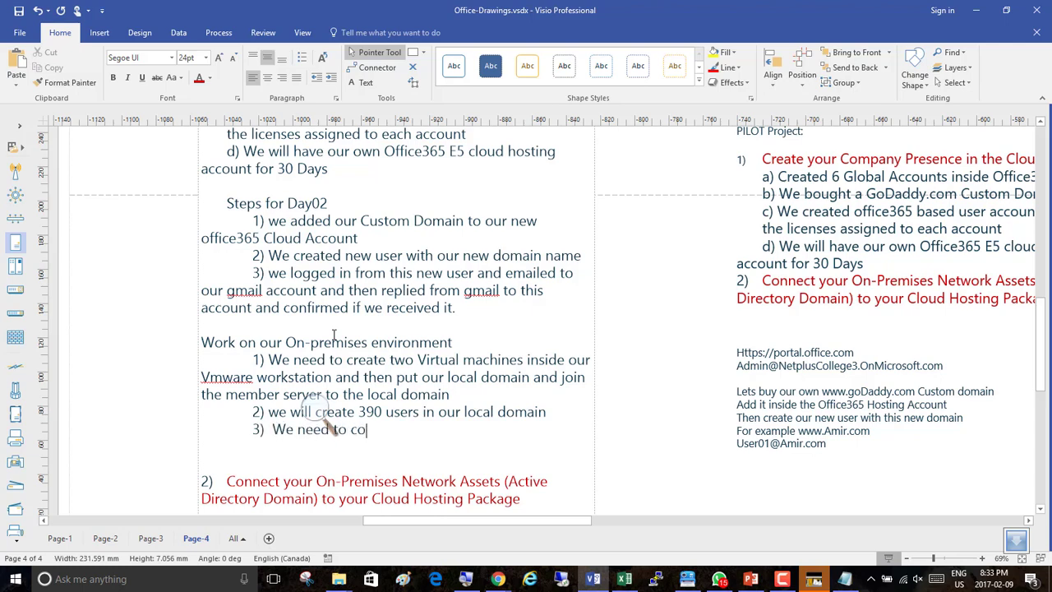
text(nnect our local domain)
key(BackSpace)
key(BackSpace)
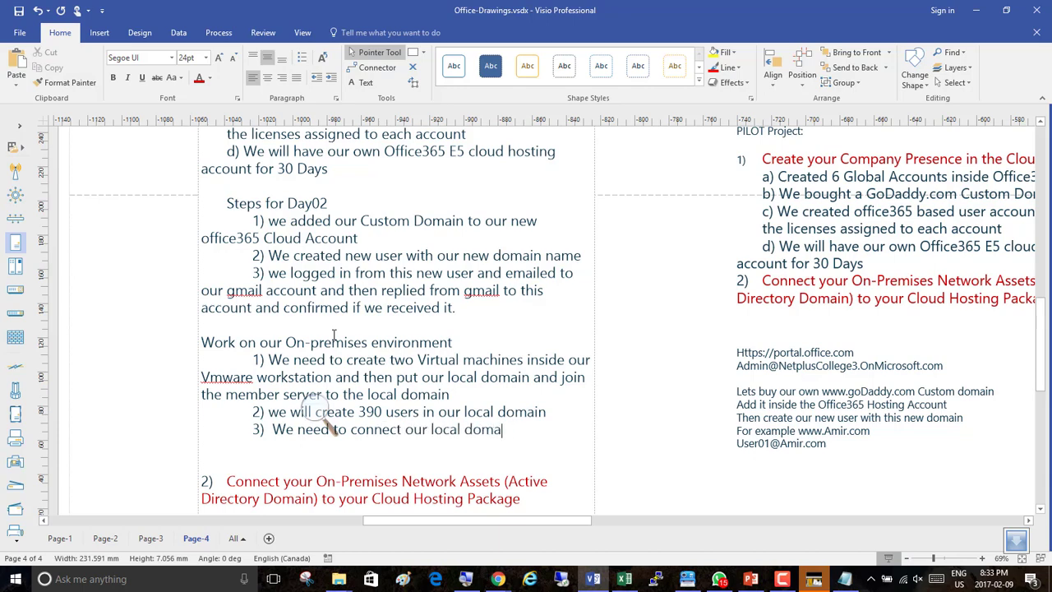
text(nect our local domain to our cloud)
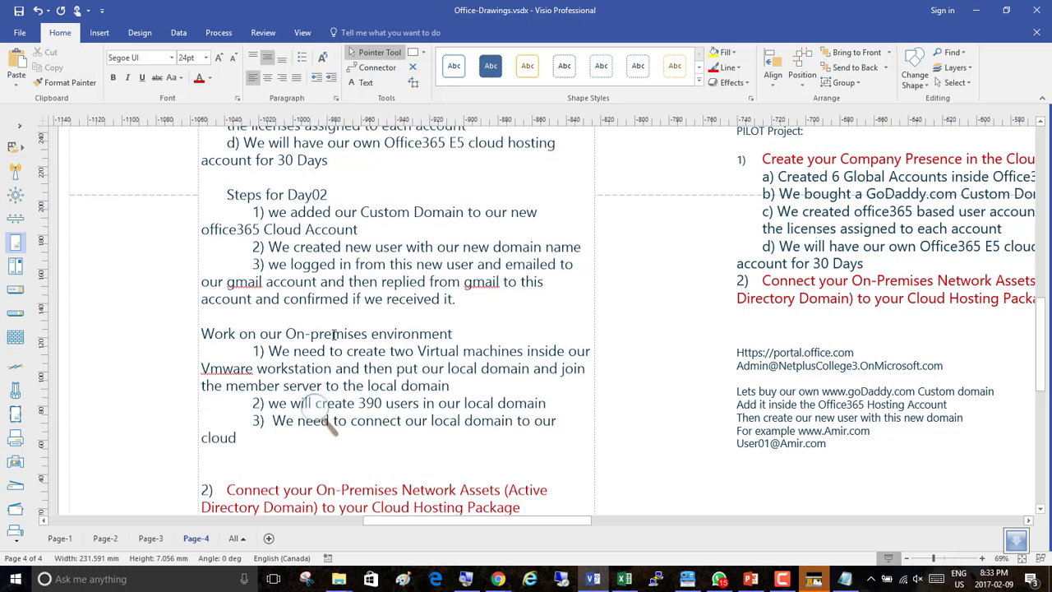
key(Return)
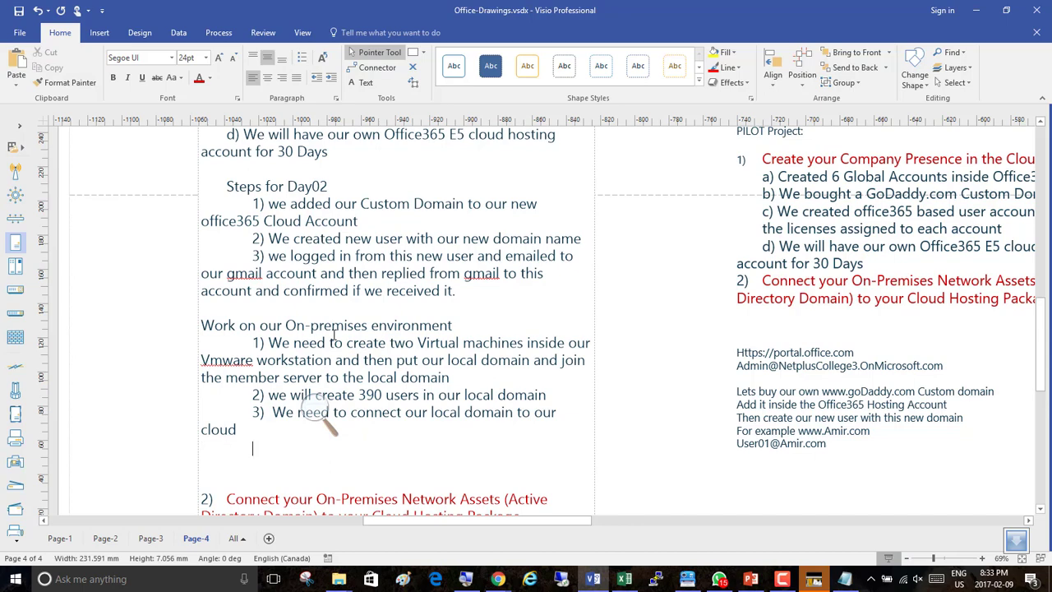
Add item "4) our all local 390 users must be synchronized to our cloud Active Directory" on the next line.
text(4) our all local 390)
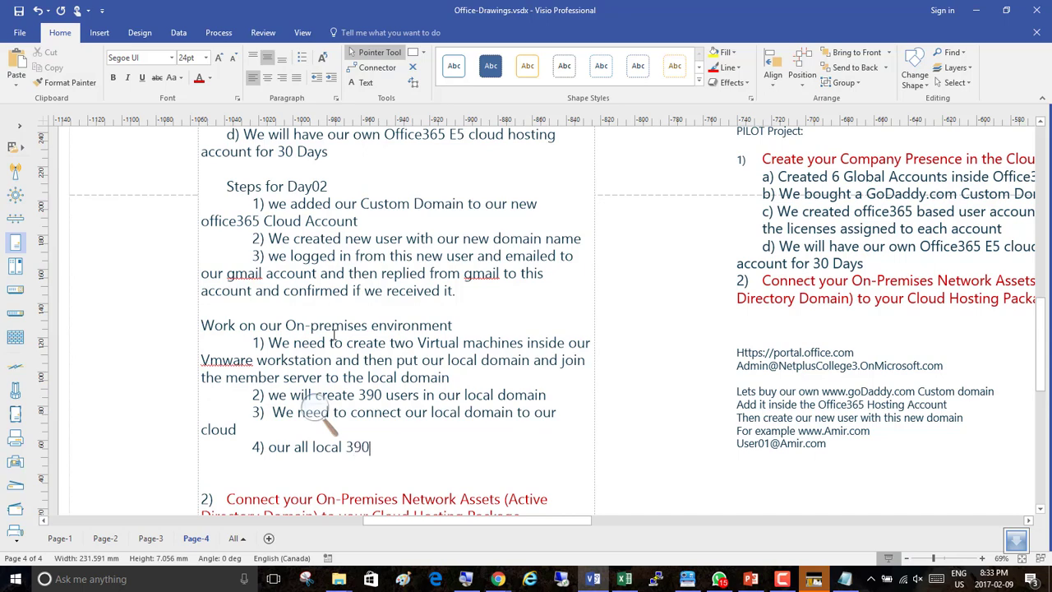
text( users must be synch)
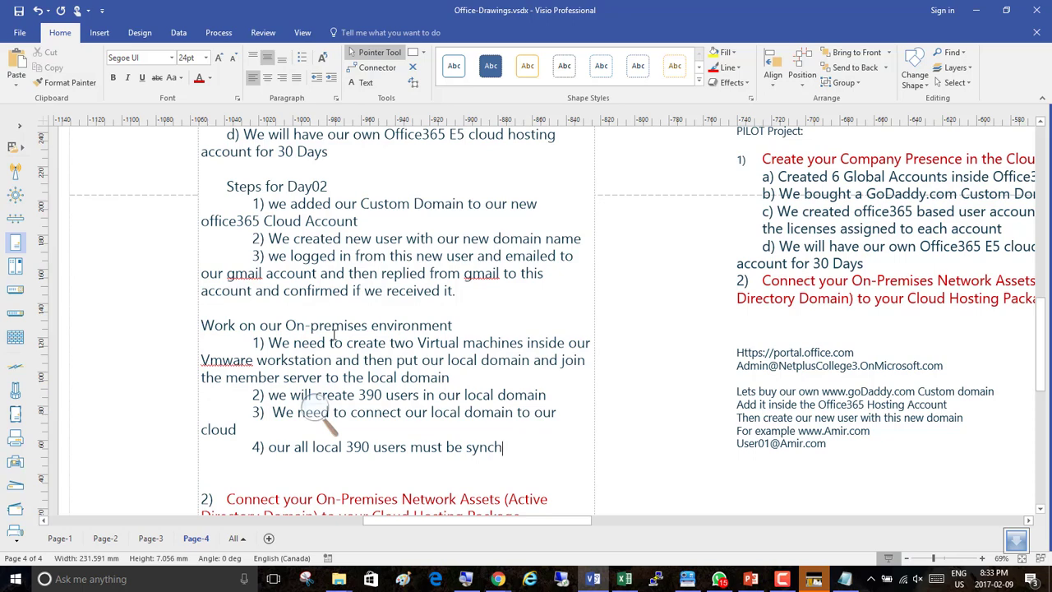
text(ronized to our cloud Acti)
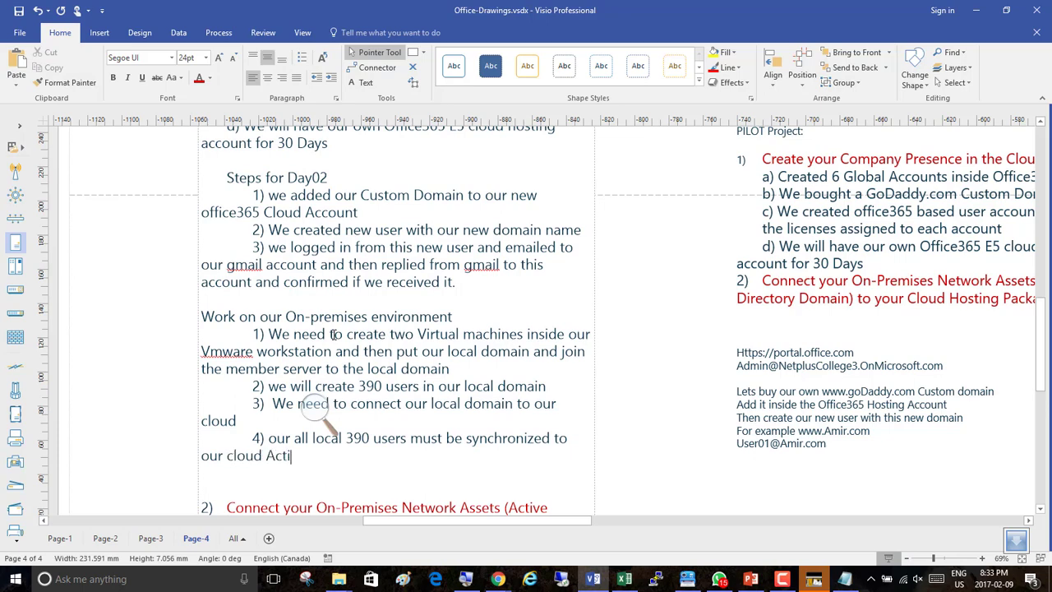
text(ve Directory)
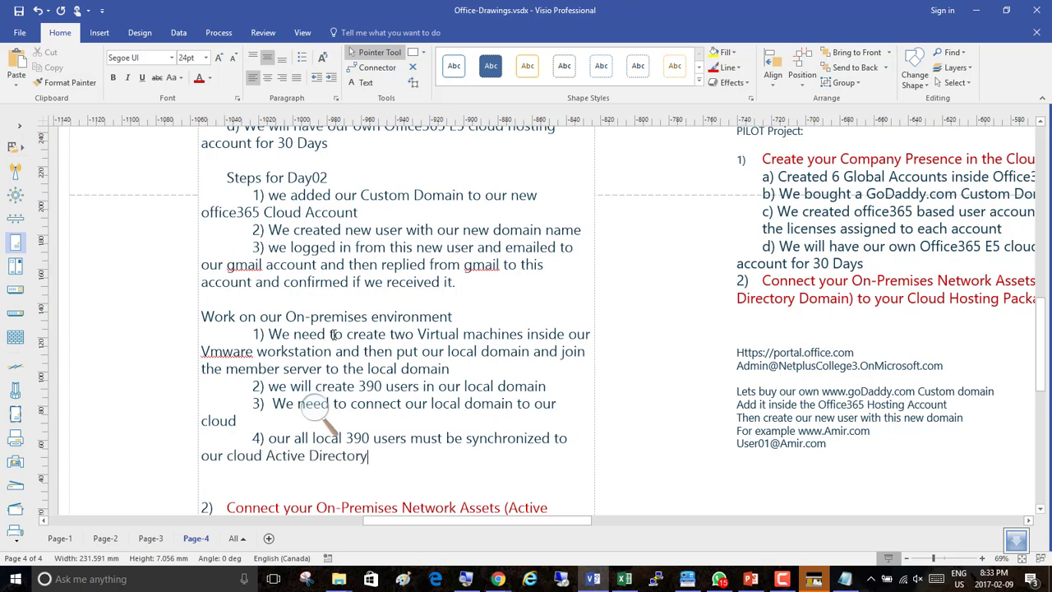
key(Return)
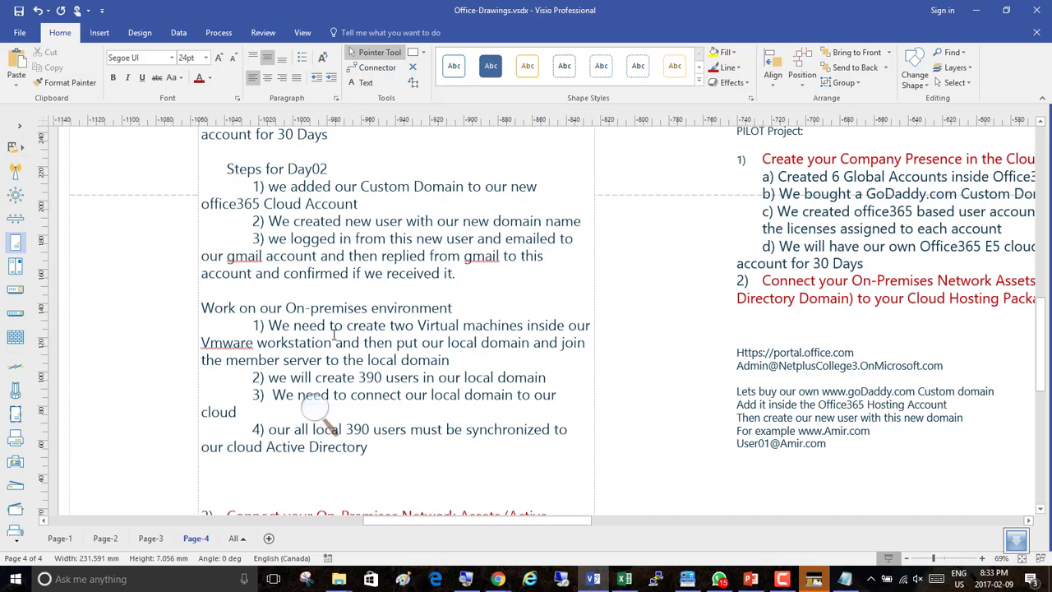
Add item "5) Those new users should be able to be given licenses and should be able to login form cloud with their local password from active directory".
text(5) Those new users shou)
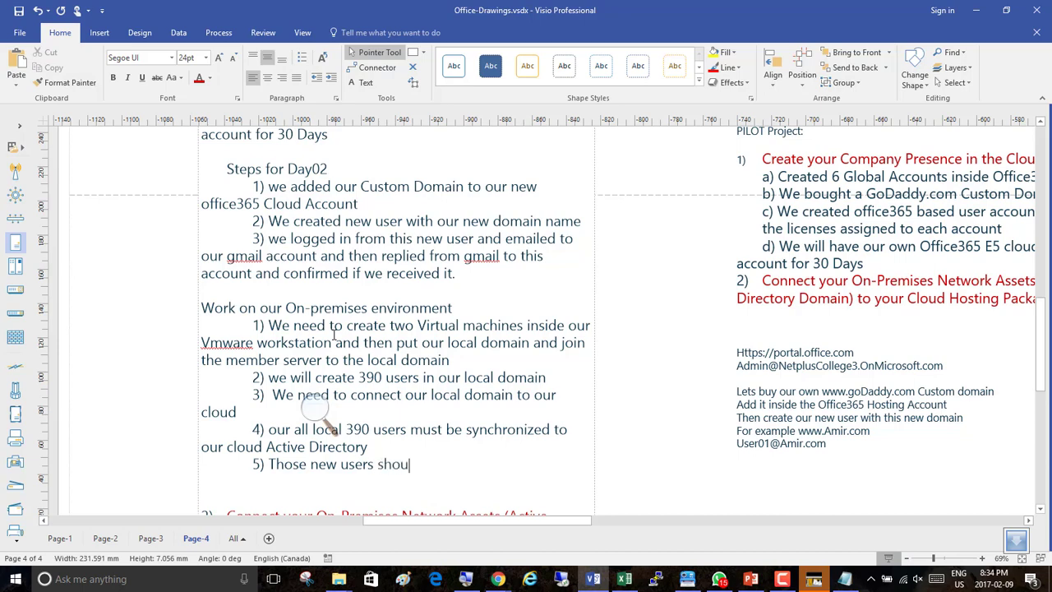
text(ld be able to b)
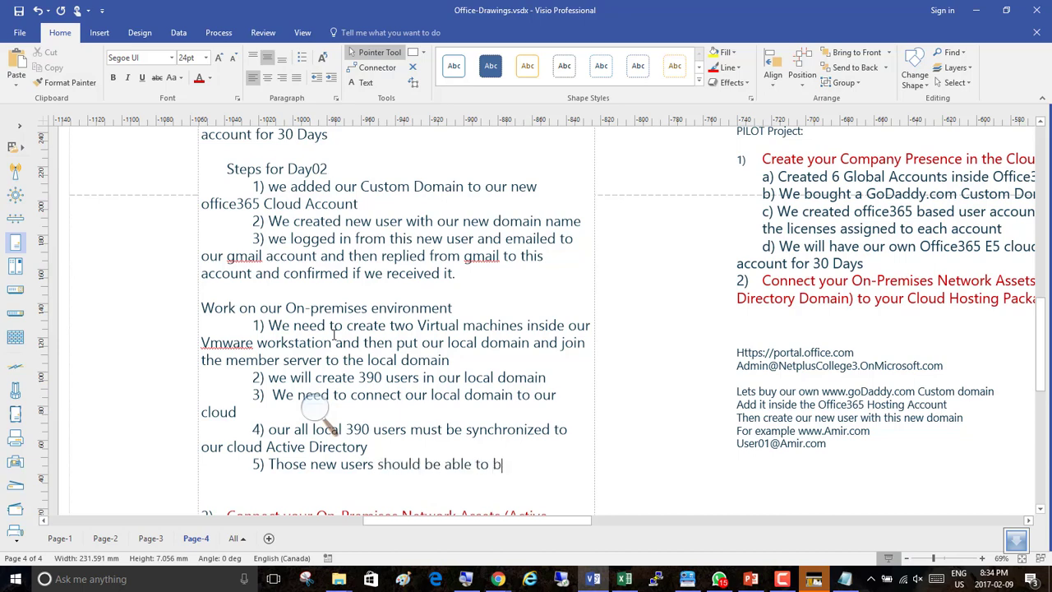
text(e given licenses)
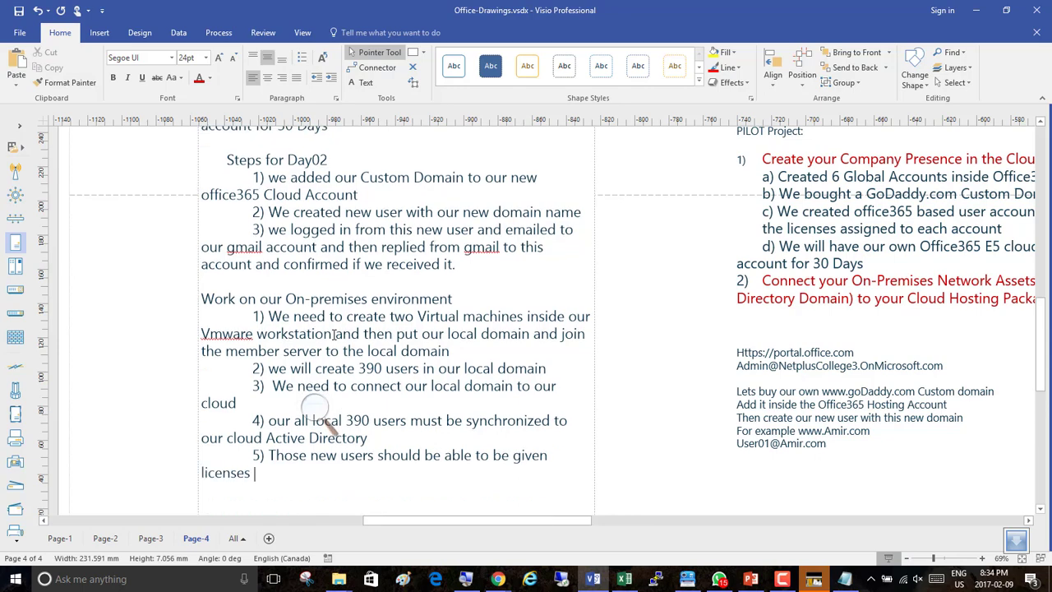
text( and dshould be)
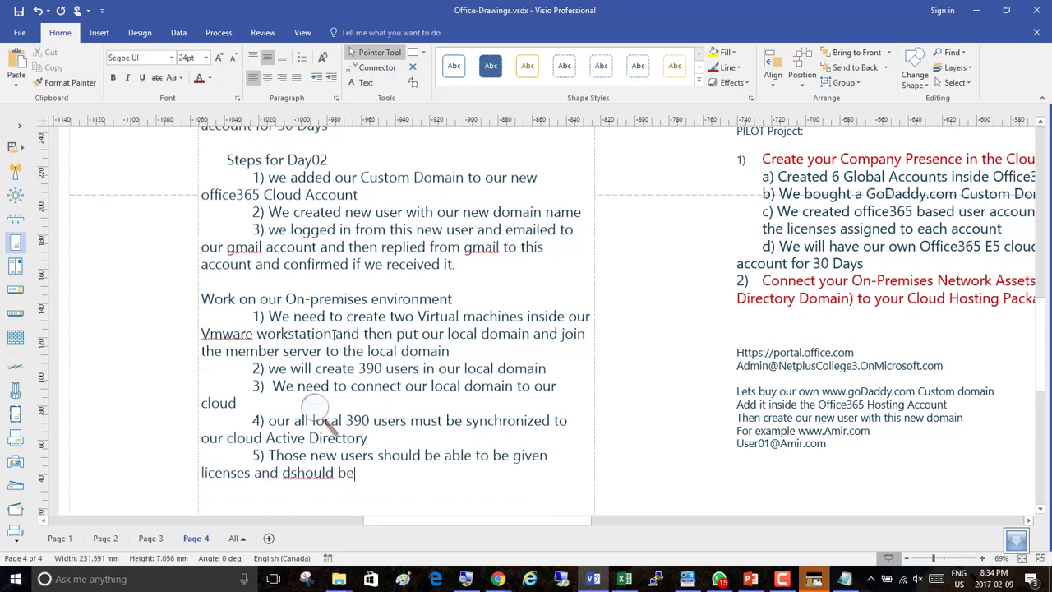
key(BackSpace)
key(BackSpace)
key(BackSpace)
key(BackSpace)
key(BackSpace)
key(BackSpace)
key(BackSpace)
key(BackSpace)
key(BackSpace)
key(BackSpace)
text(sh)
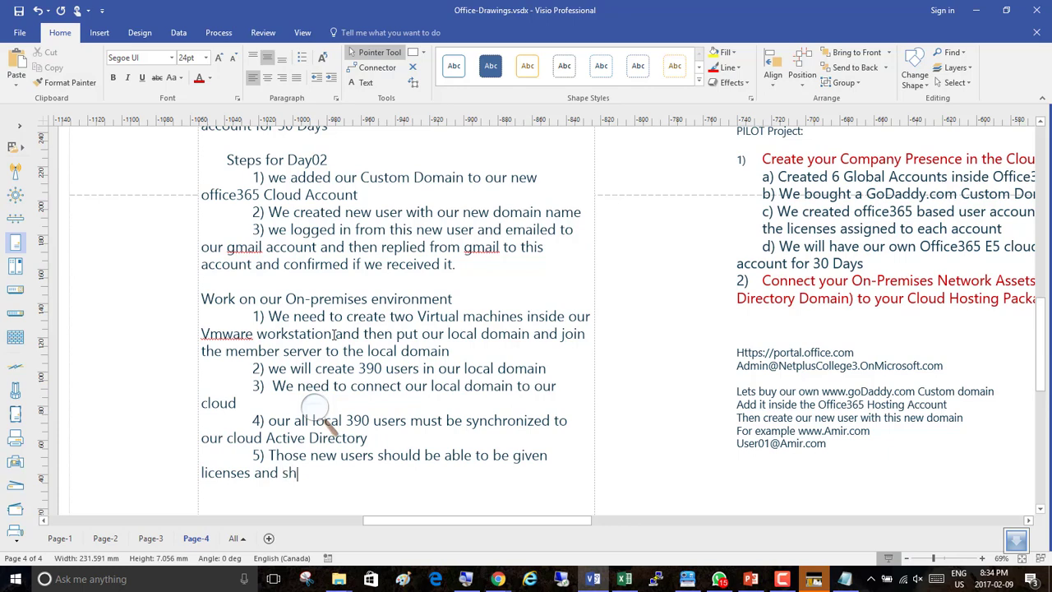
text(ould be able to logi)
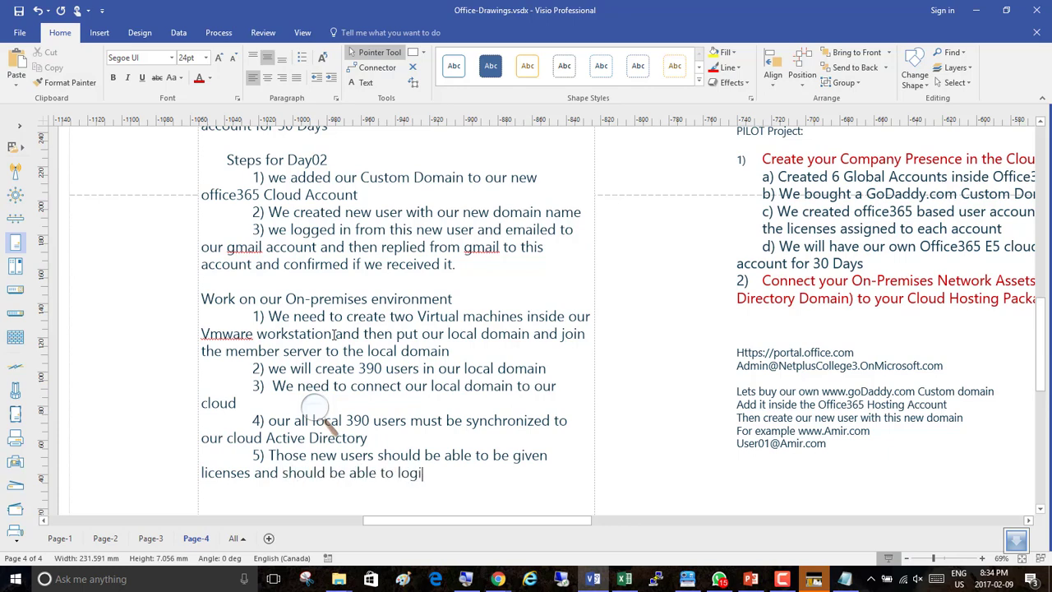
text(n form cloud with )
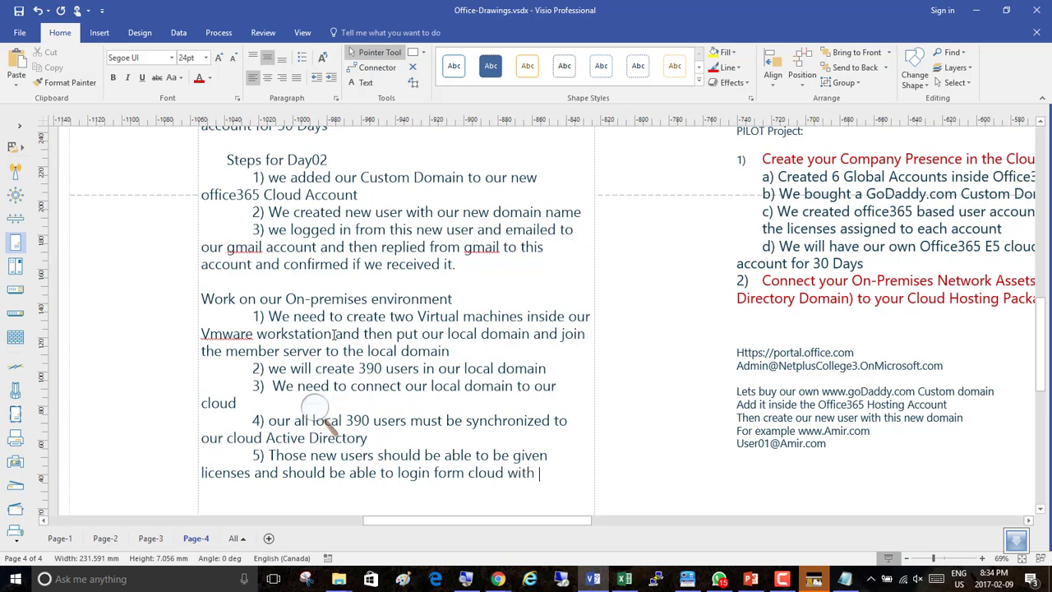
text(their local pass)
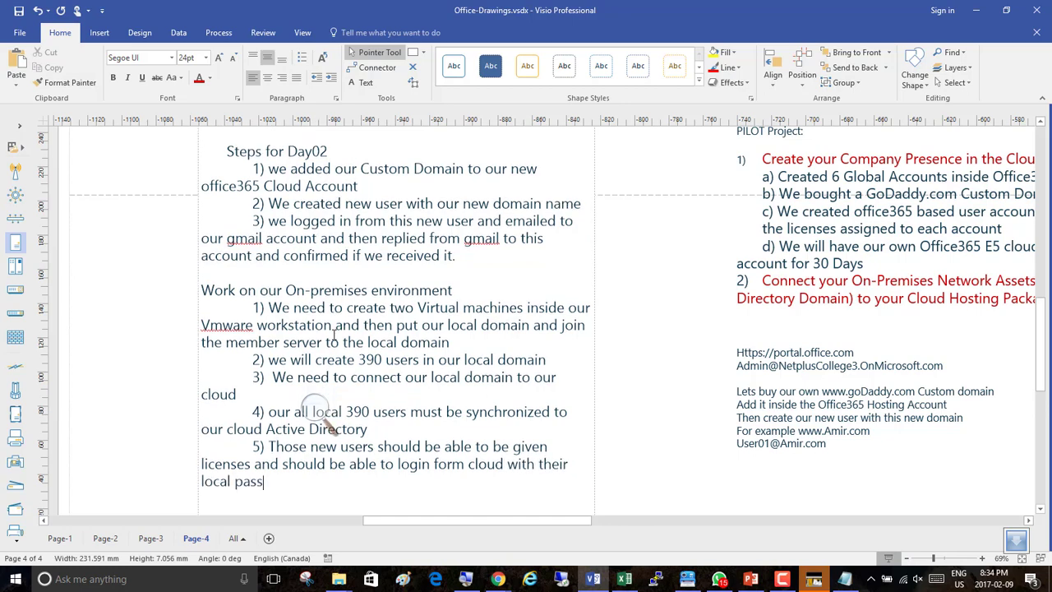
text(word from active directo)
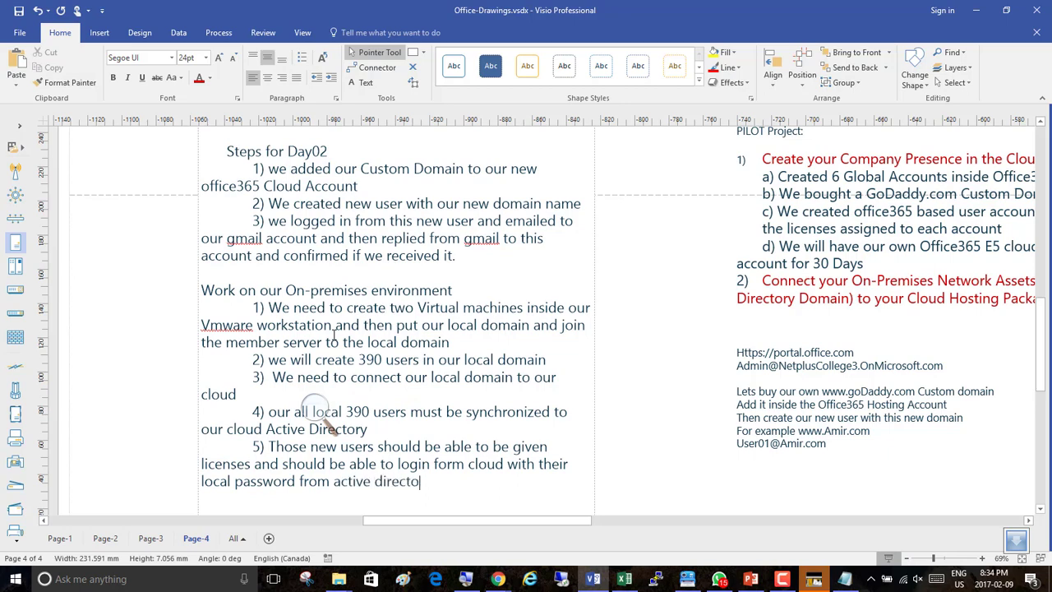
text(ry)
Colour the "Steps for Day02" and "Work on our On-premises environment" headings red.
drag(459, 291, 201, 290)
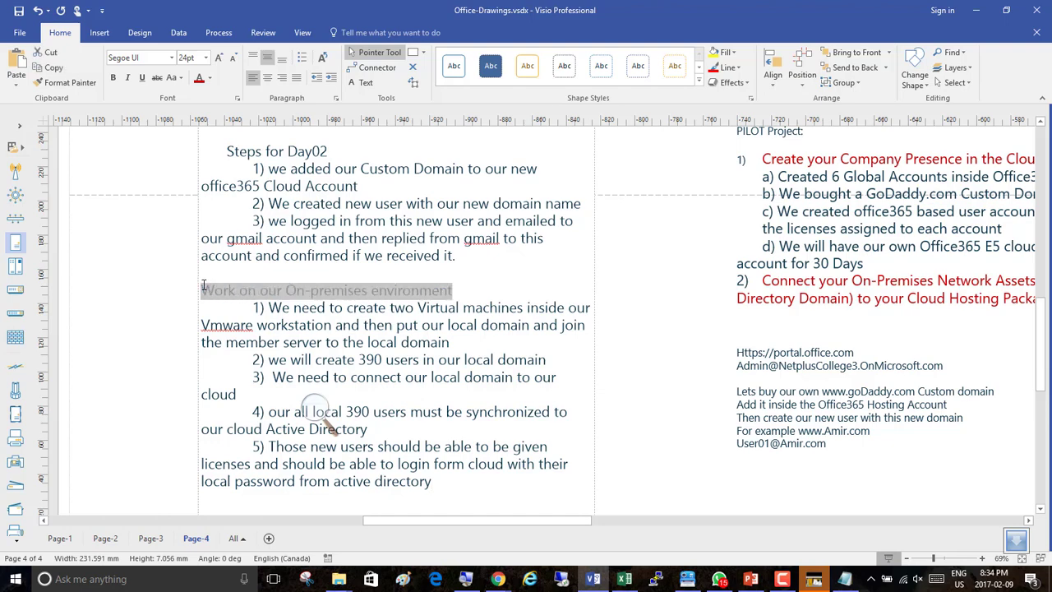
drag(340, 151, 225, 151)
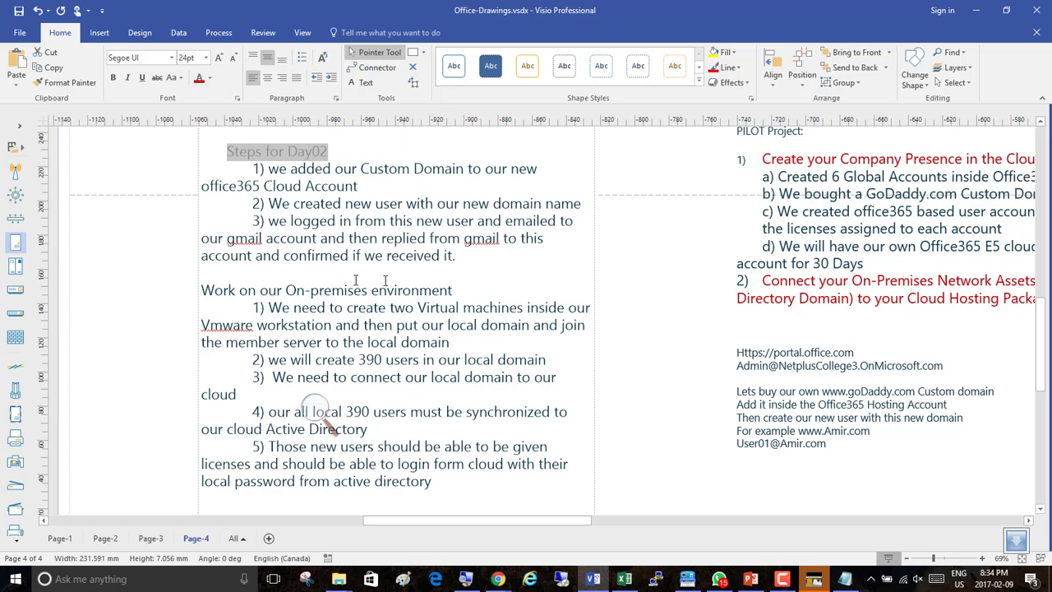
drag(453, 290, 222, 282)
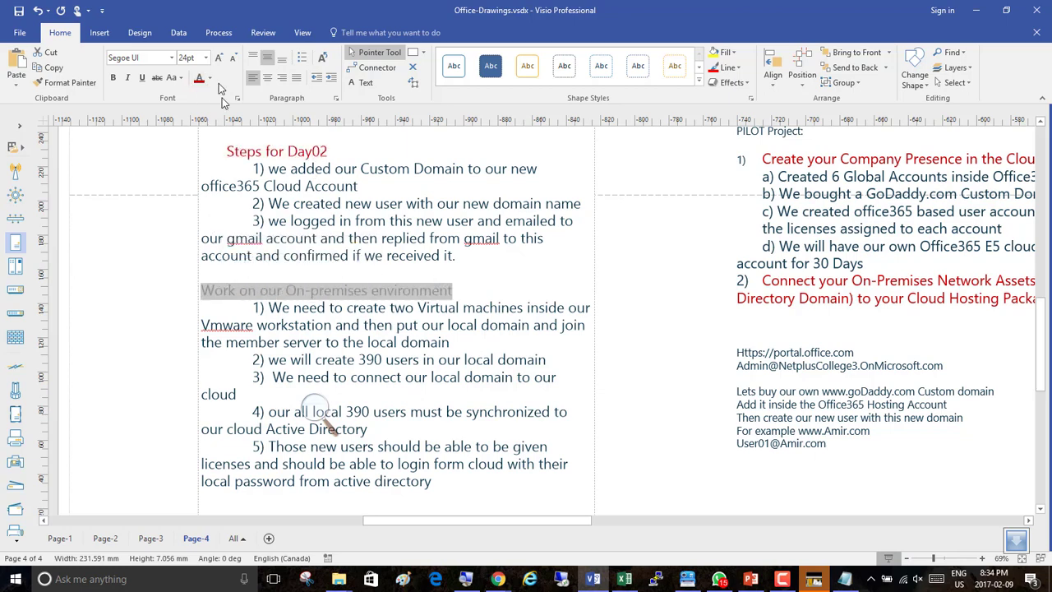
click(467, 289)
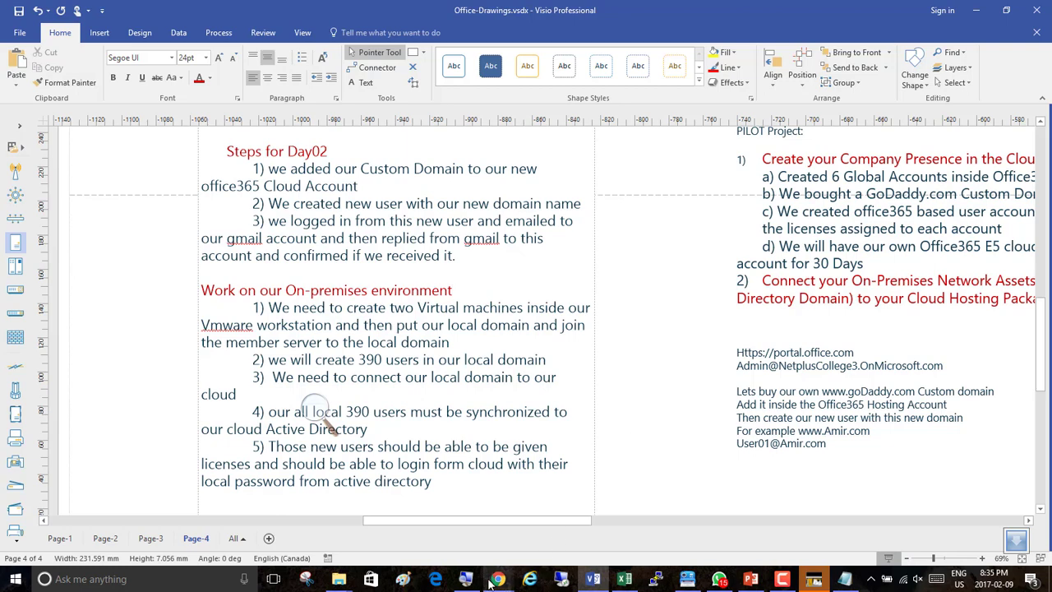
Switch to the browser and open the GoDaddy Domain Manager tab.
mouse_move(493, 579)
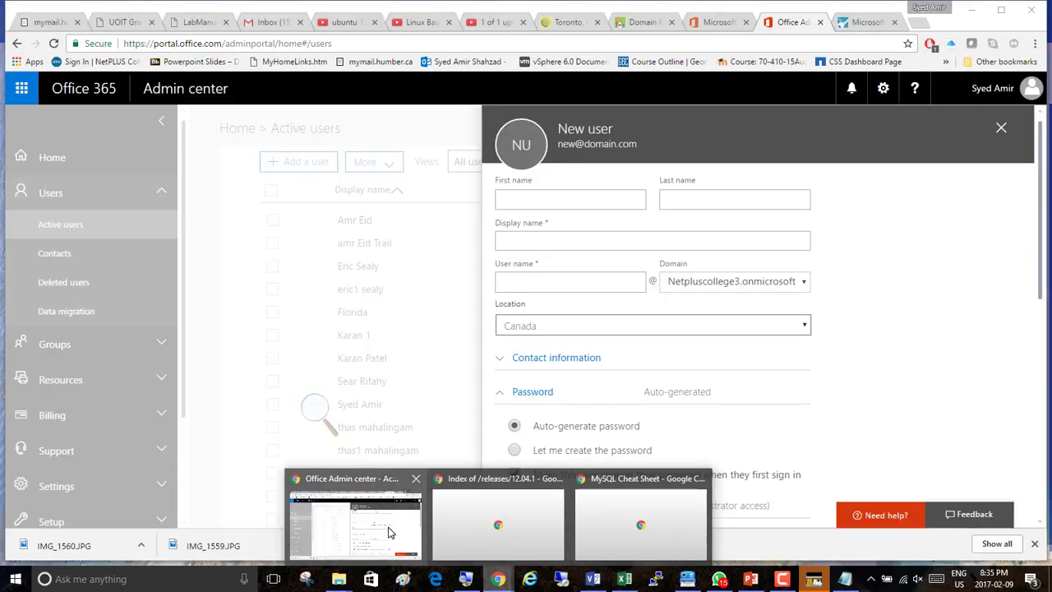
click(390, 533)
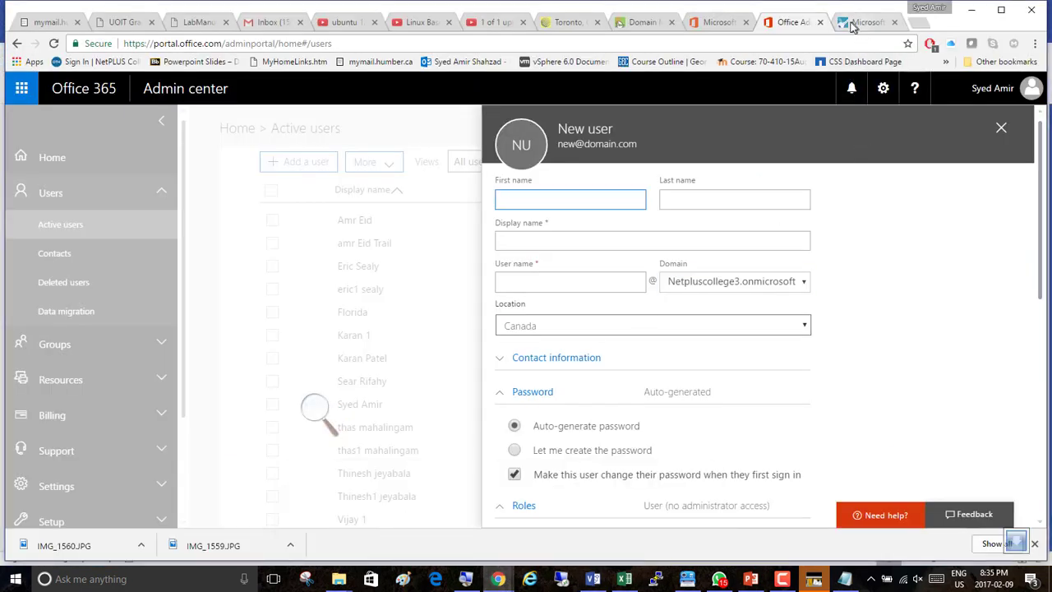
click(658, 23)
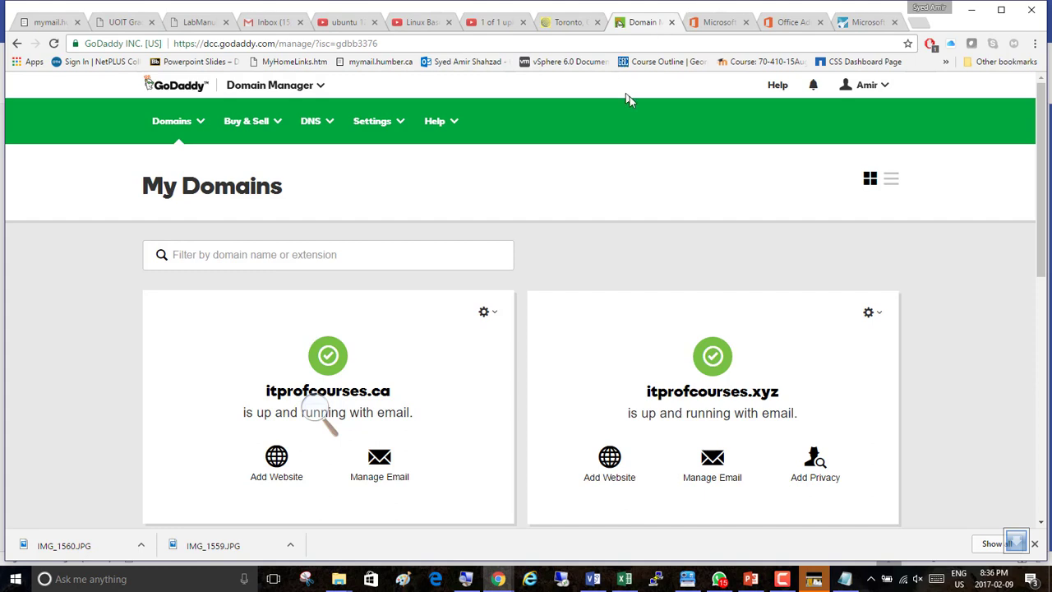
scroll(672, 167, down, 3)
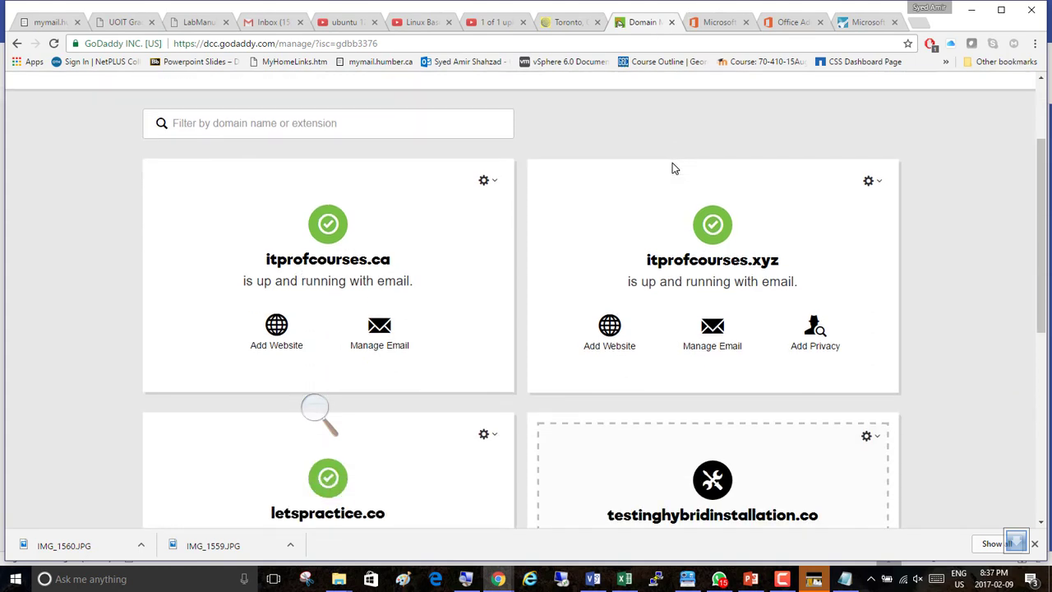
scroll(649, 165, up, 3)
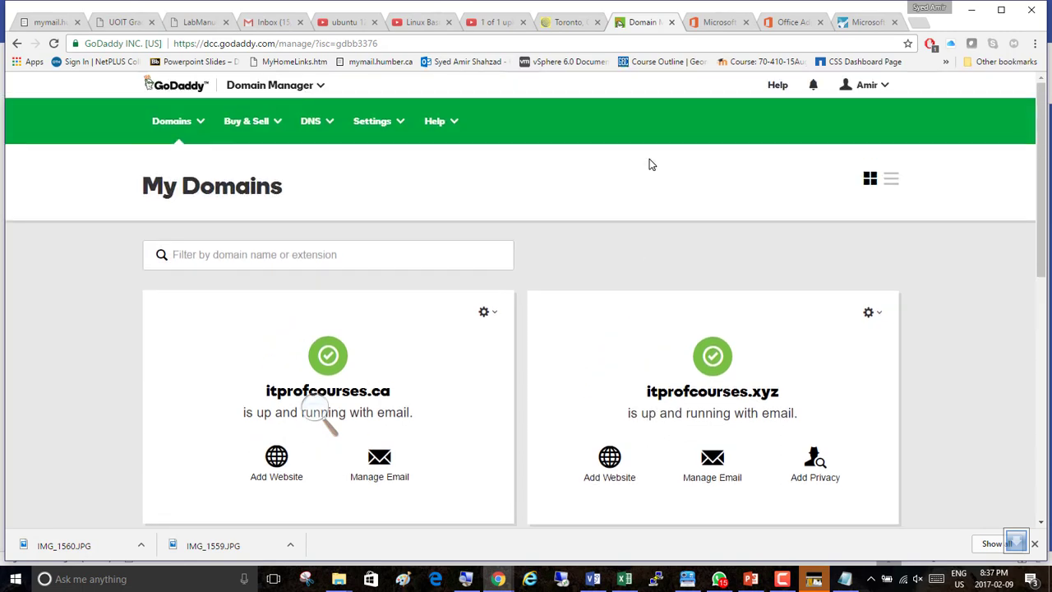
click(783, 579)
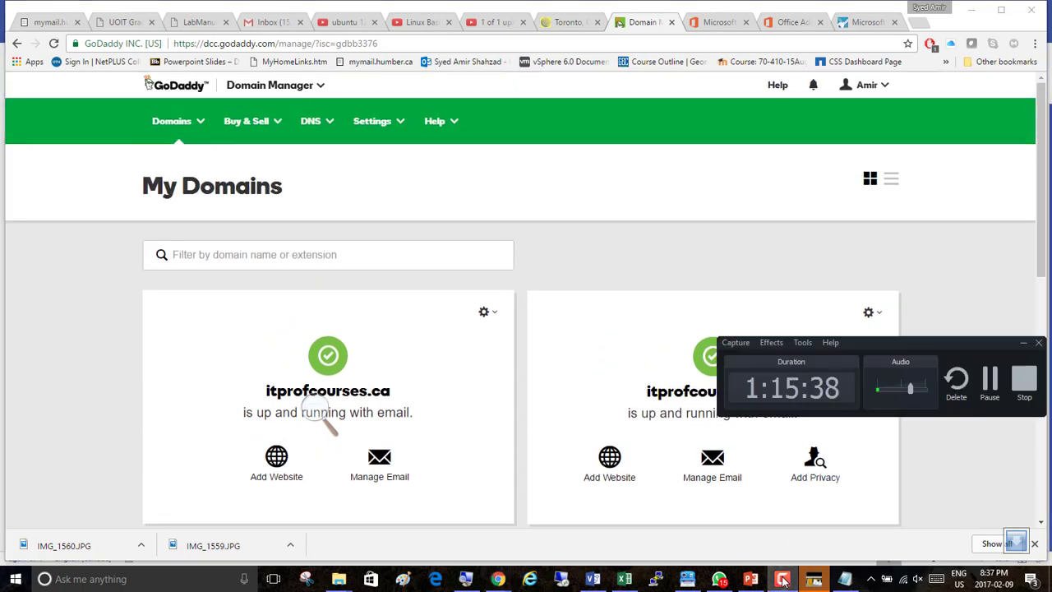
click(1022, 343)
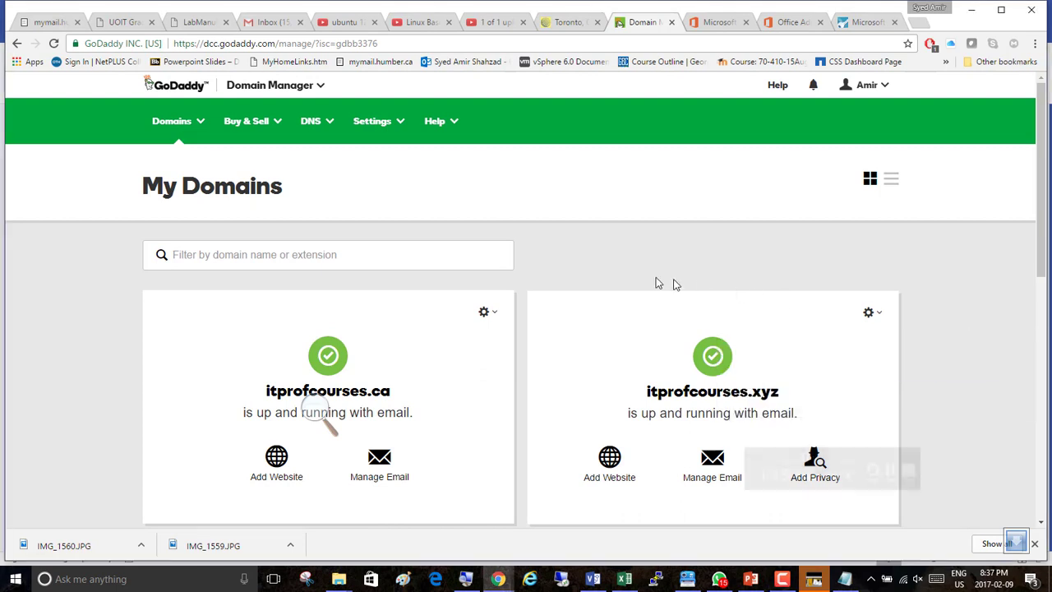
Open My Products from the GoDaddy account menu.
scroll(626, 267, down, 4)
scroll(474, 311, down, 4)
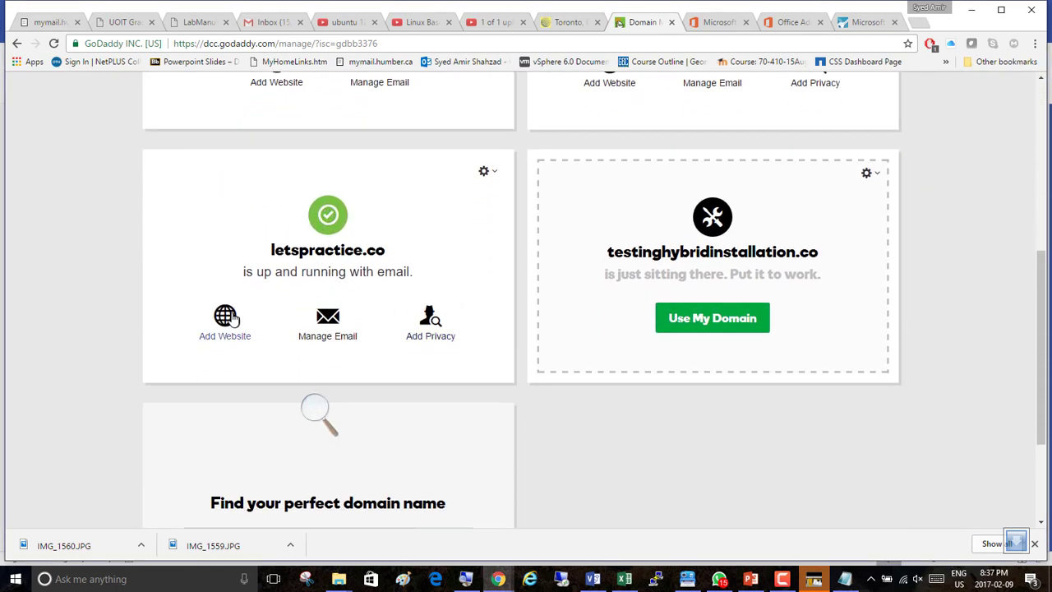
scroll(493, 201, up, 10)
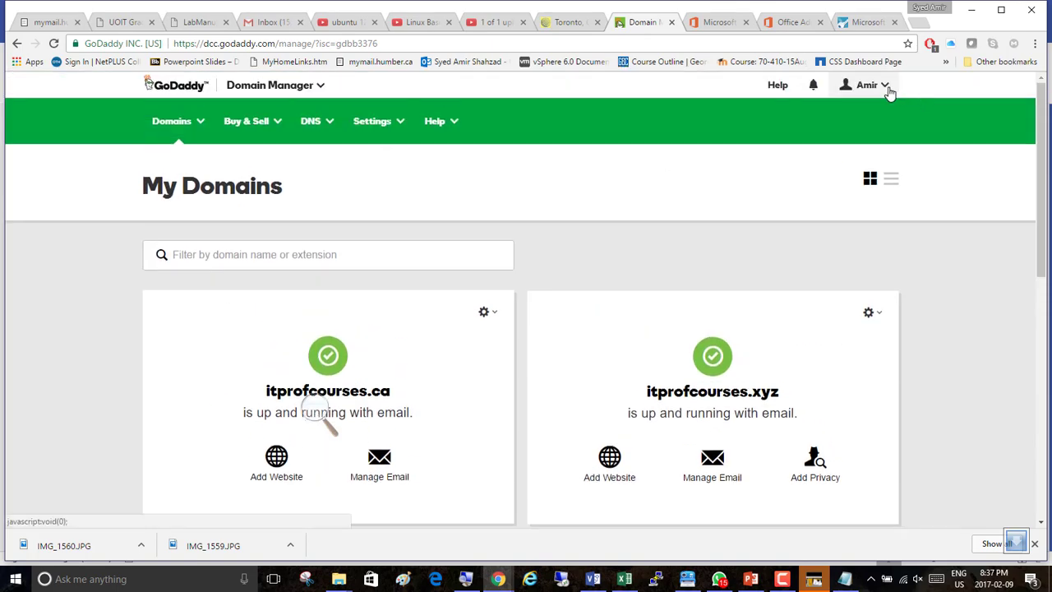
click(884, 87)
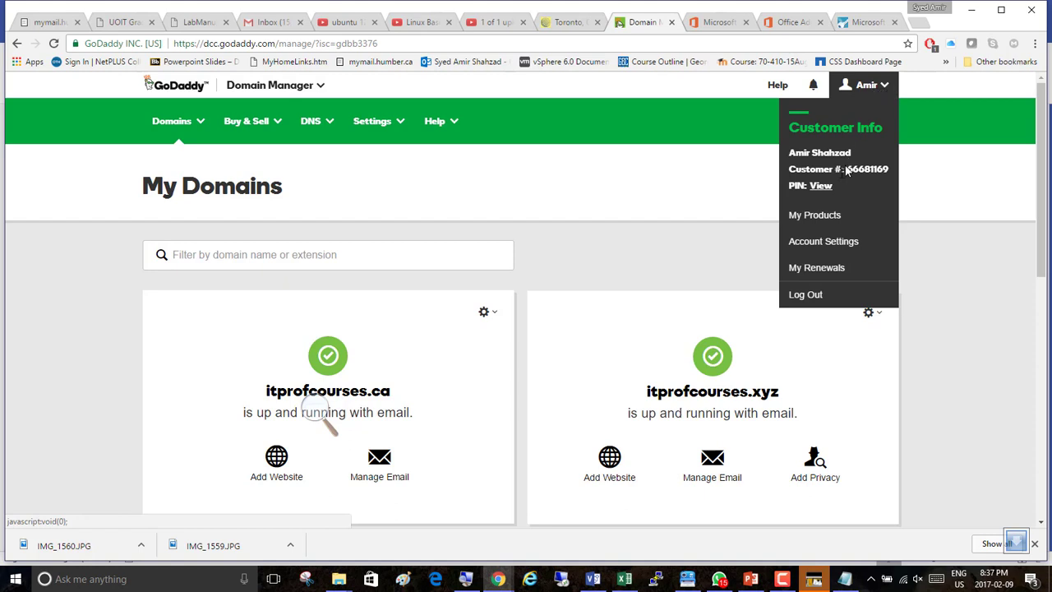
click(822, 220)
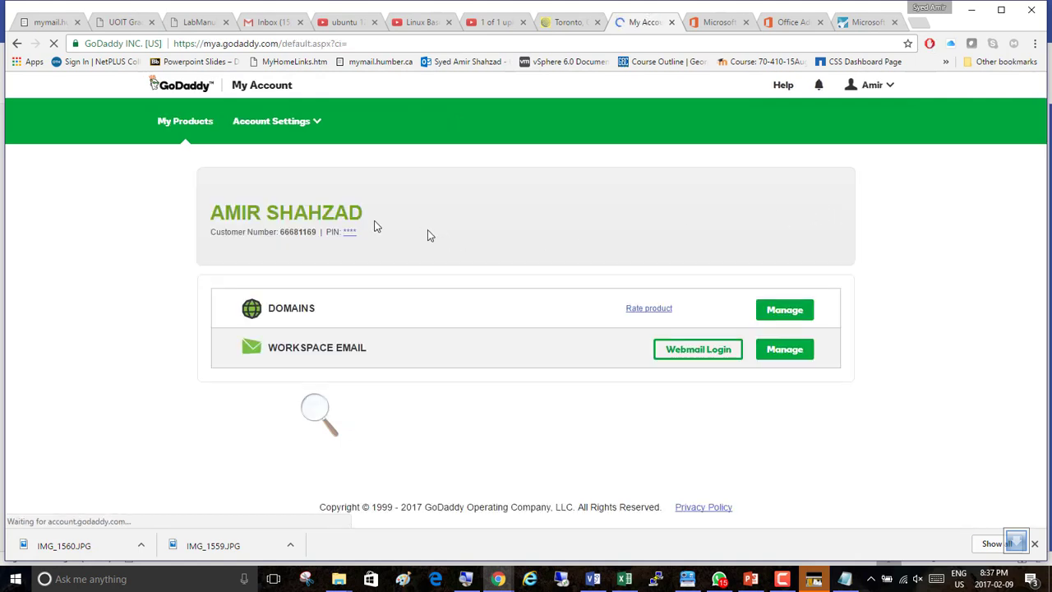
Expand the Domains product list and open Manage DNS for letspractice.co.
scroll(153, 264, down, 2)
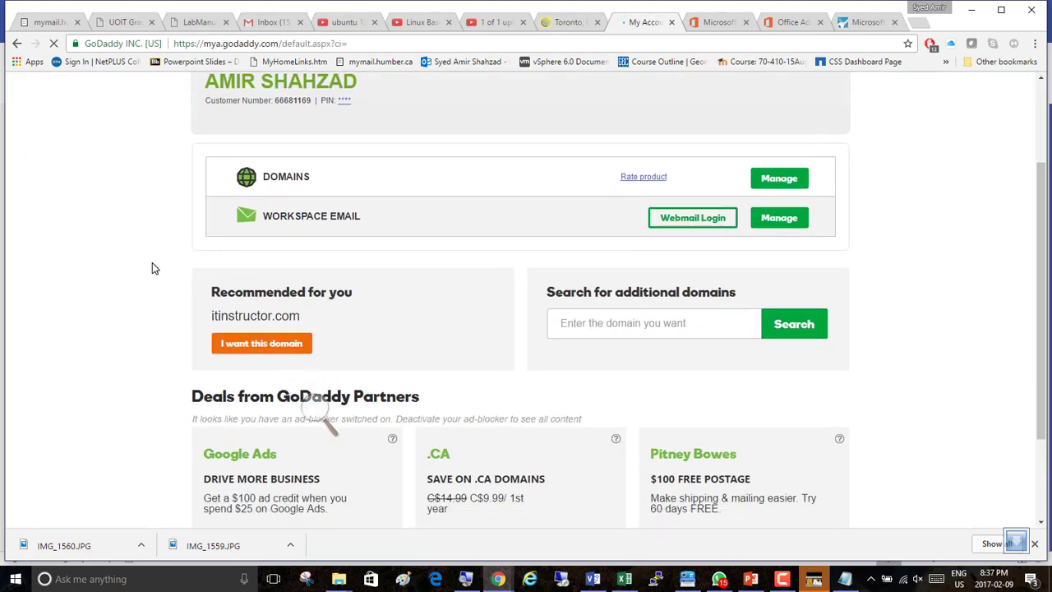
scroll(163, 209, up, 2)
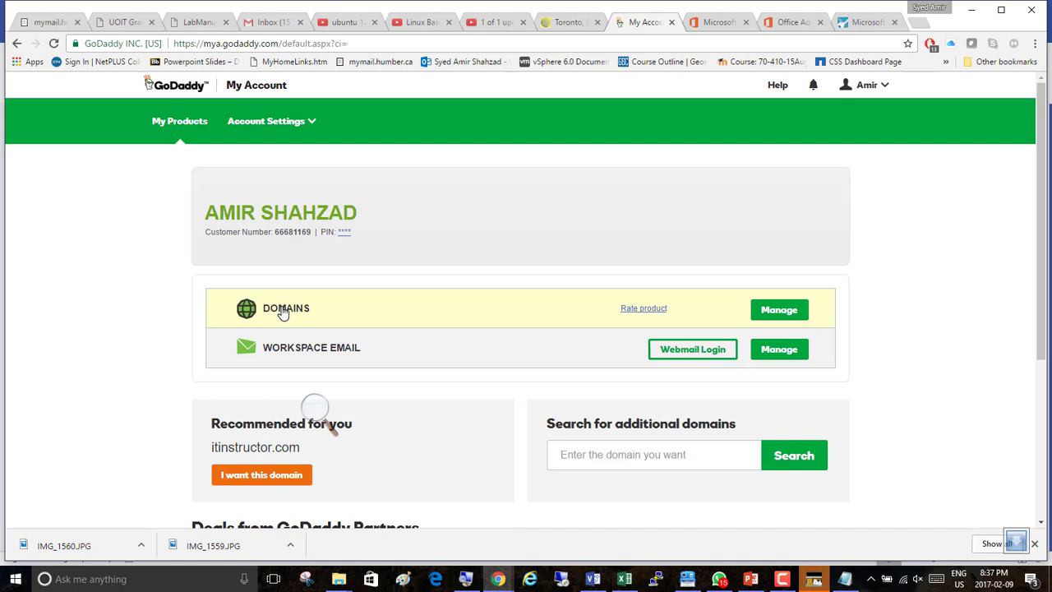
click(282, 312)
scroll(284, 307, down, 3)
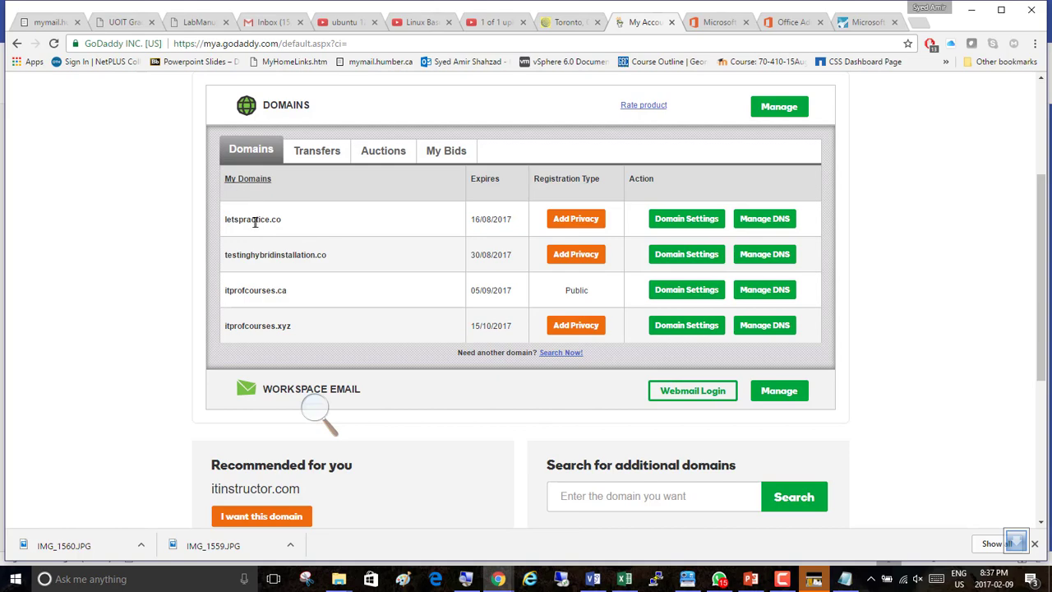
click(317, 409)
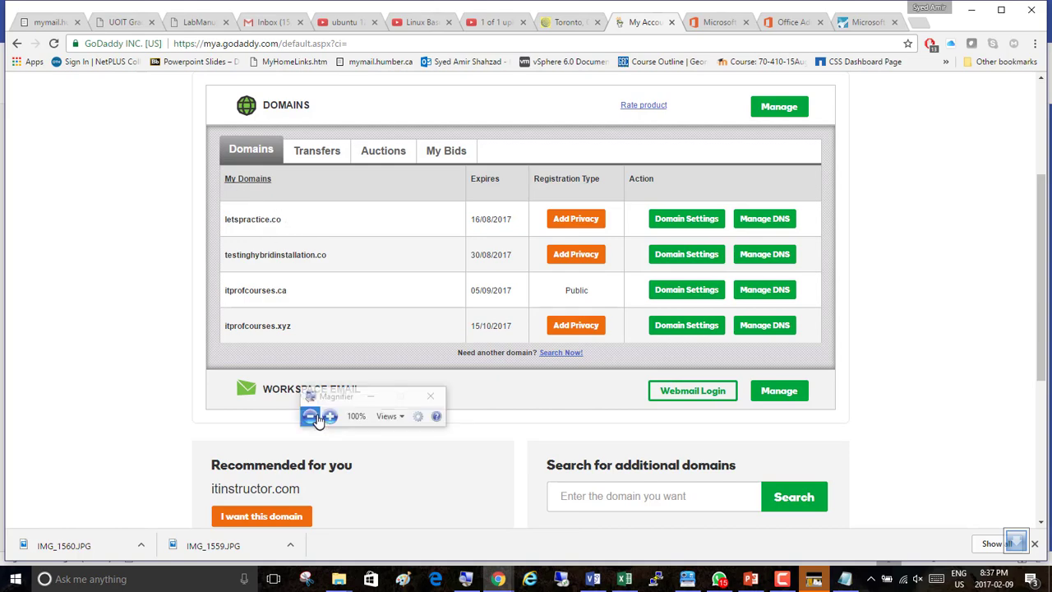
click(331, 414)
click(331, 416)
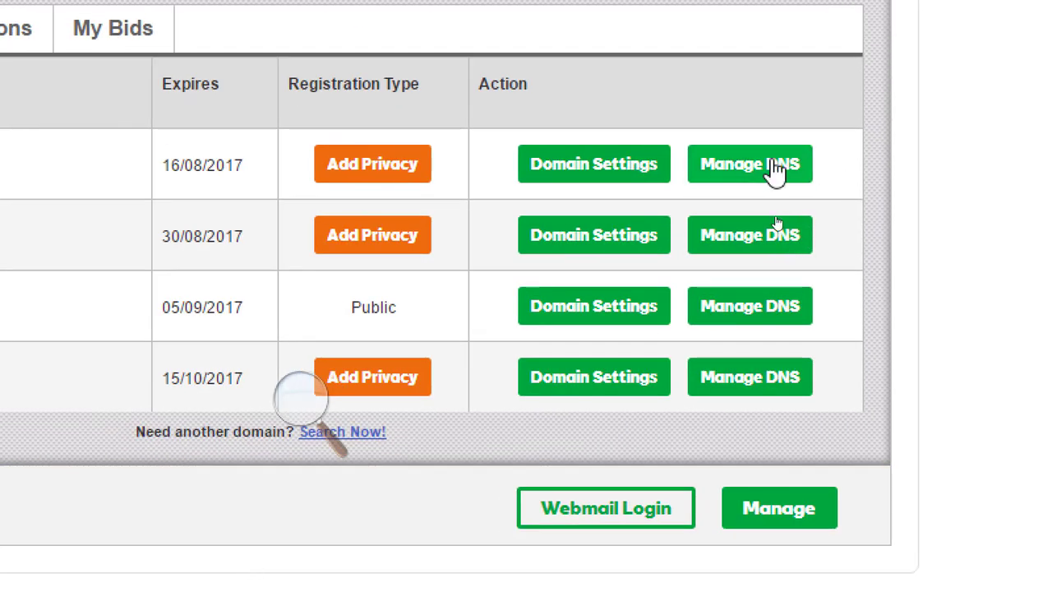
click(776, 170)
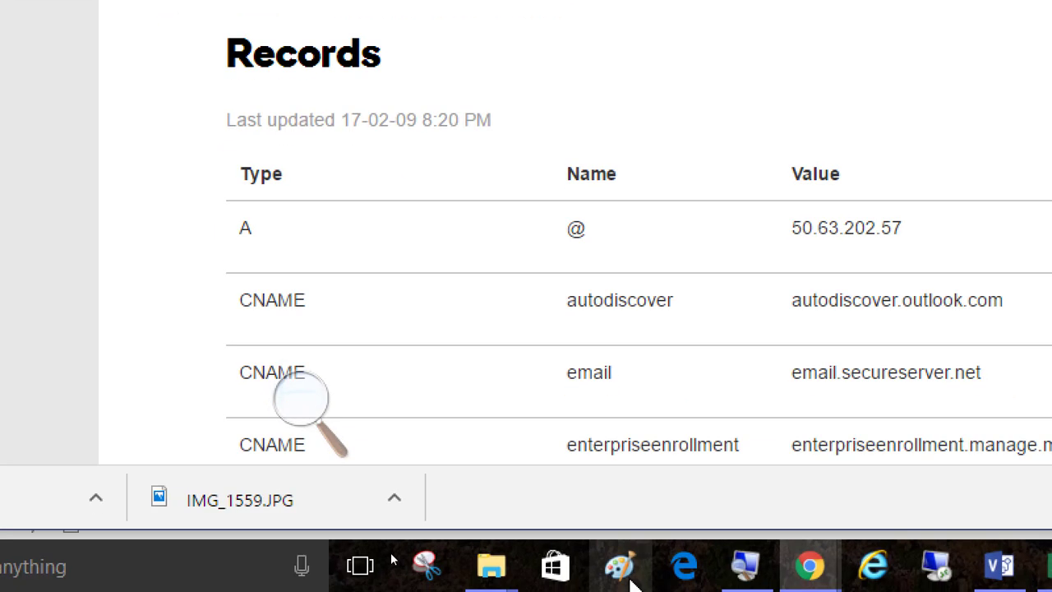
Review the DNS records listed for letspractice.co.
scroll(553, 207, down, 3)
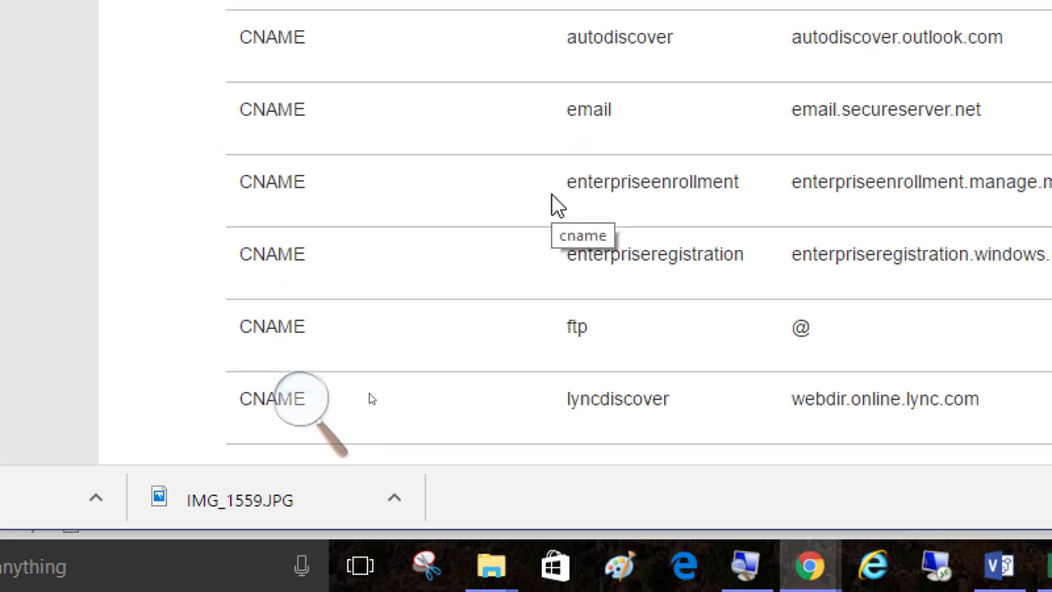
scroll(552, 205, down, 3)
scroll(532, 168, down, 3)
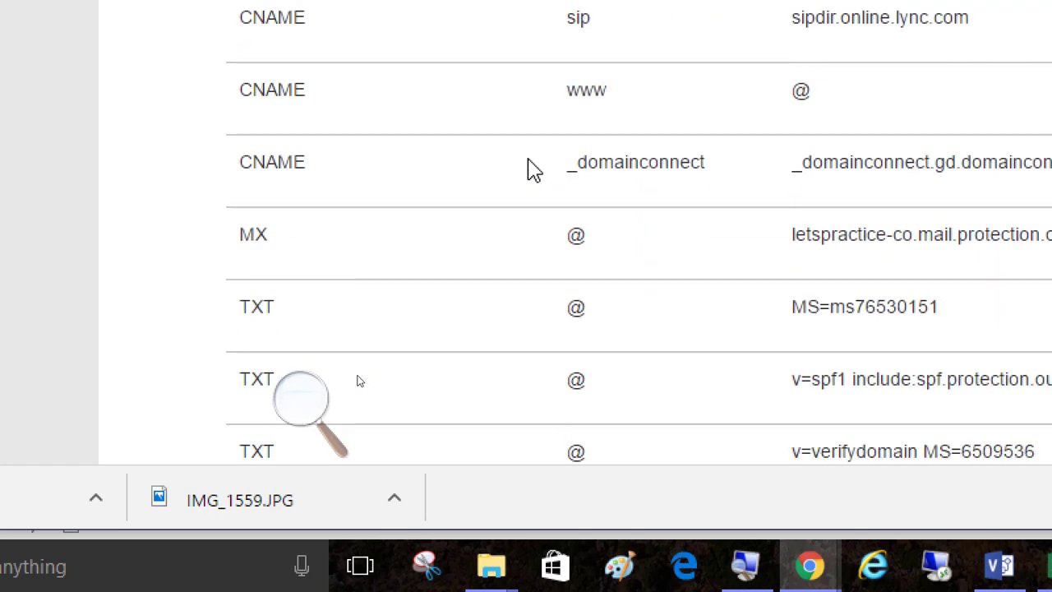
scroll(472, 154, down, 1)
scroll(473, 154, down, 1)
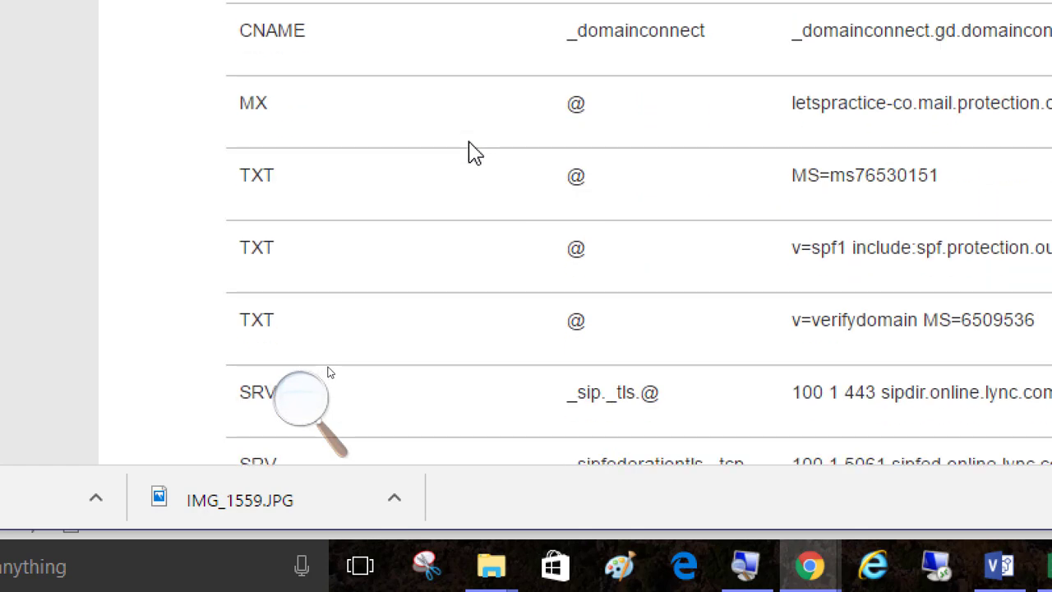
scroll(472, 155, down, 3)
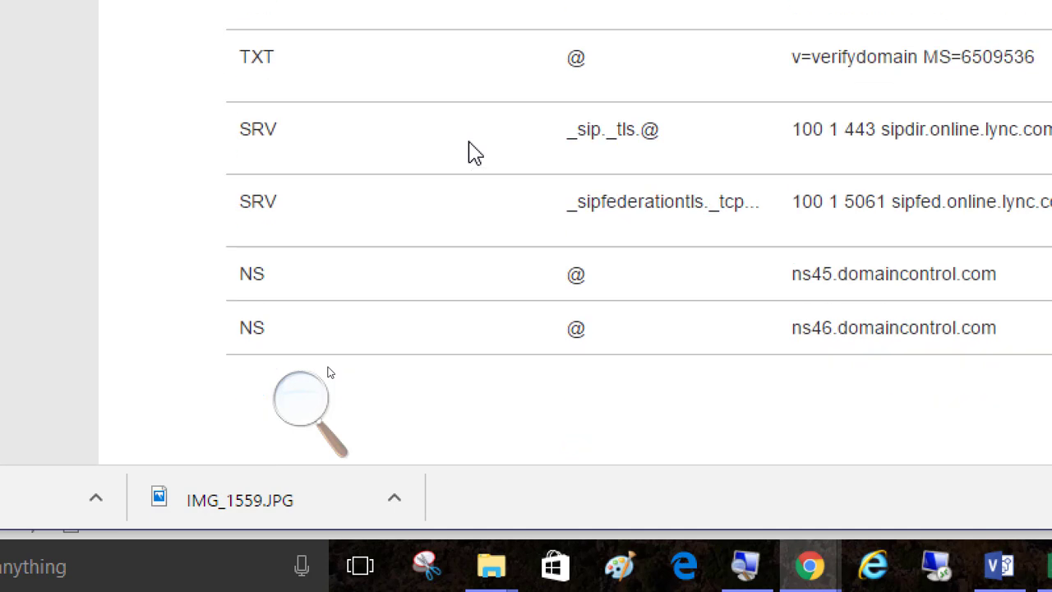
scroll(473, 153, up, 2)
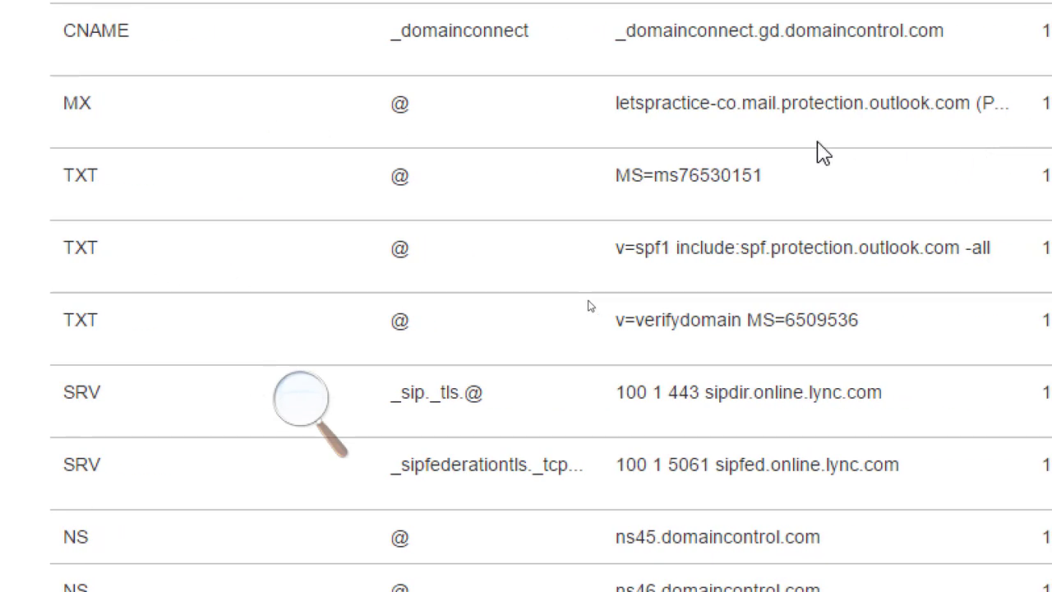
scroll(501, 191, up, 5)
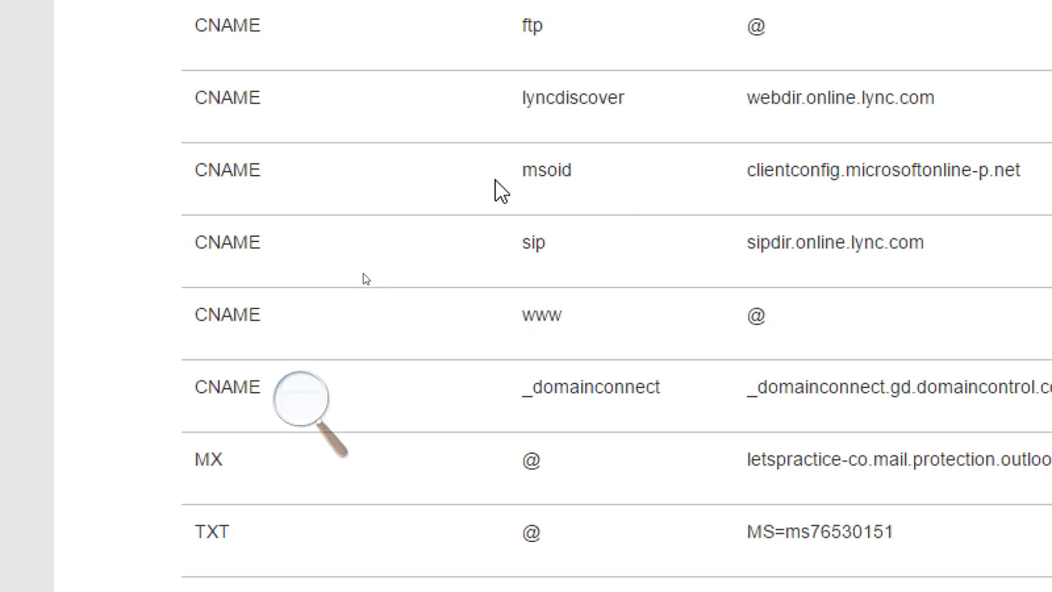
scroll(501, 191, down, 10)
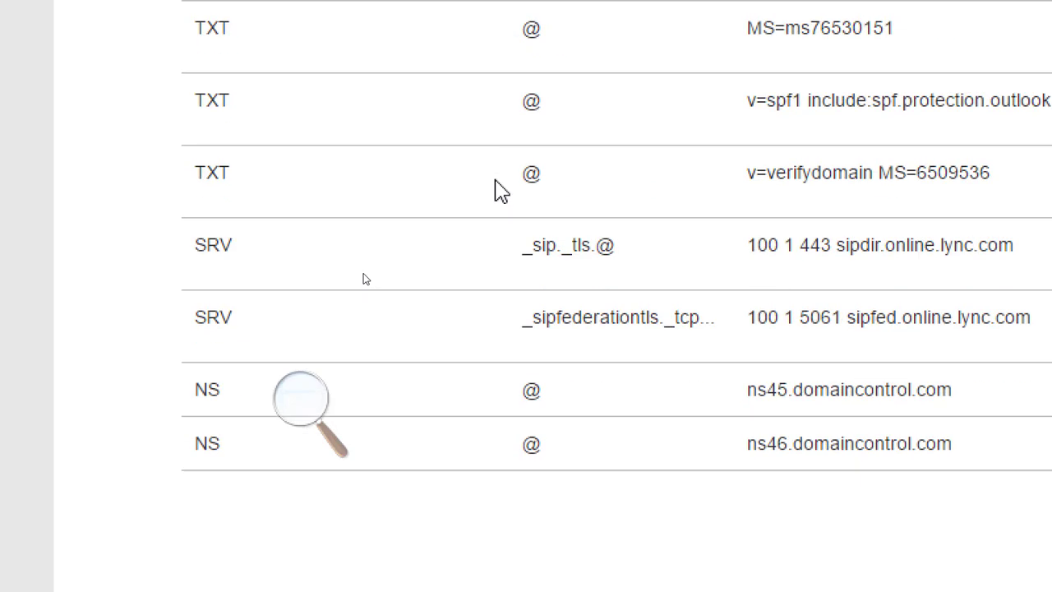
scroll(501, 190, up, 5)
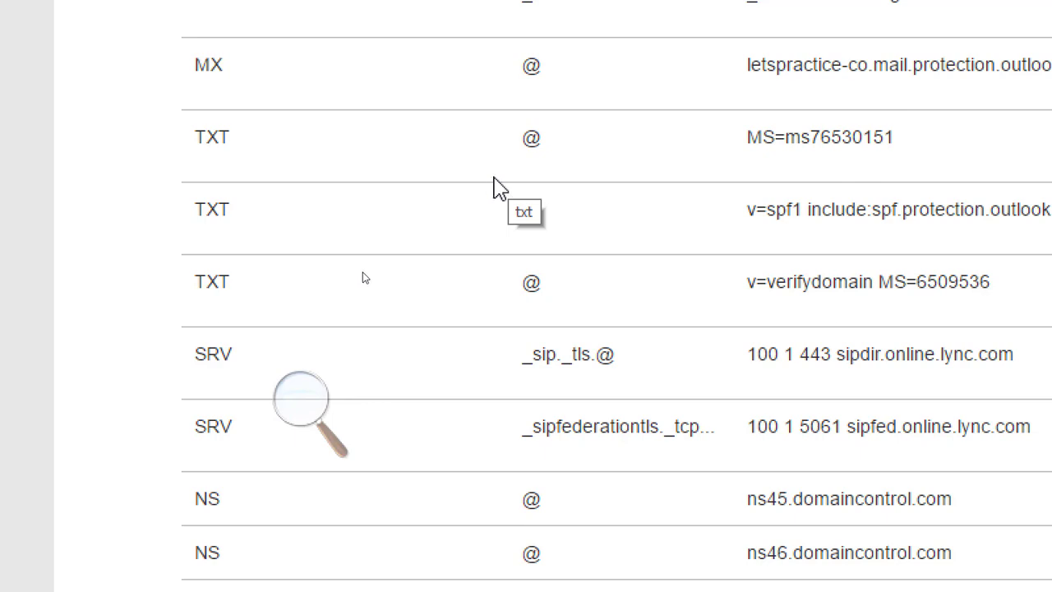
scroll(487, 187, up, 1)
scroll(488, 187, up, 7)
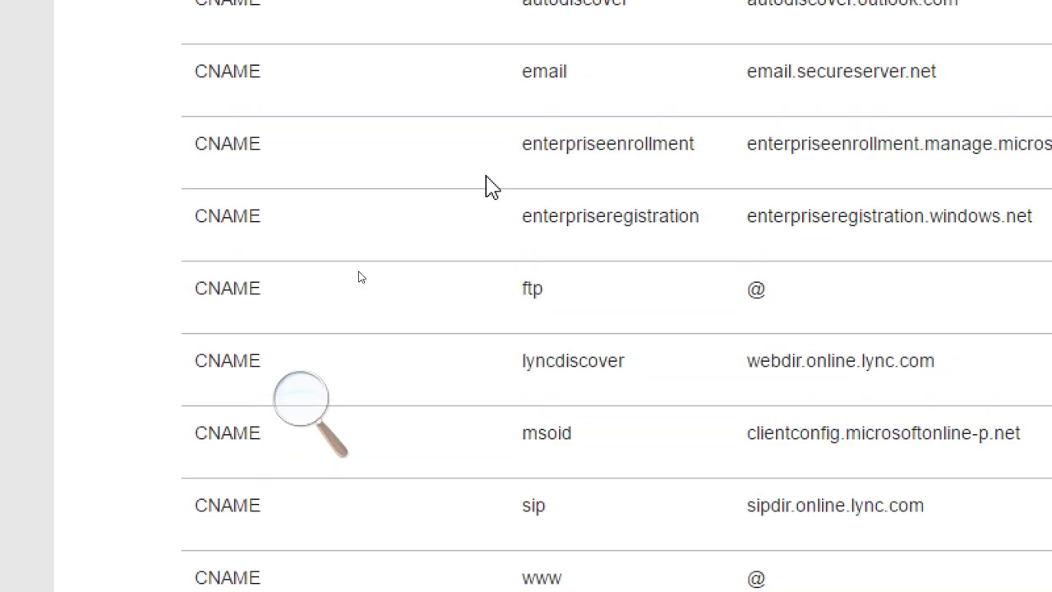
scroll(488, 186, down, 4)
scroll(492, 186, down, 8)
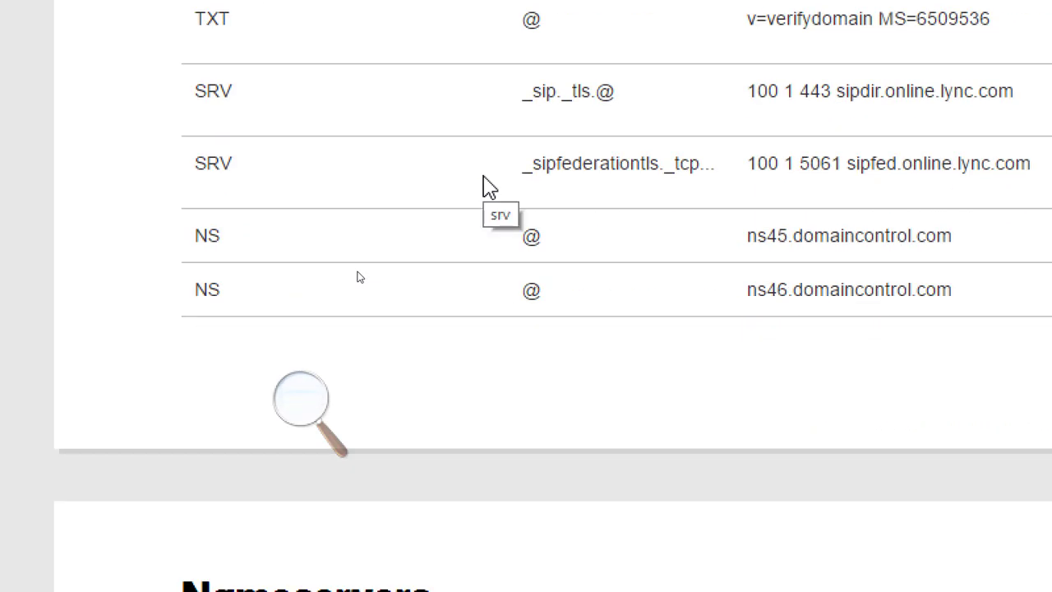
scroll(487, 187, up, 8)
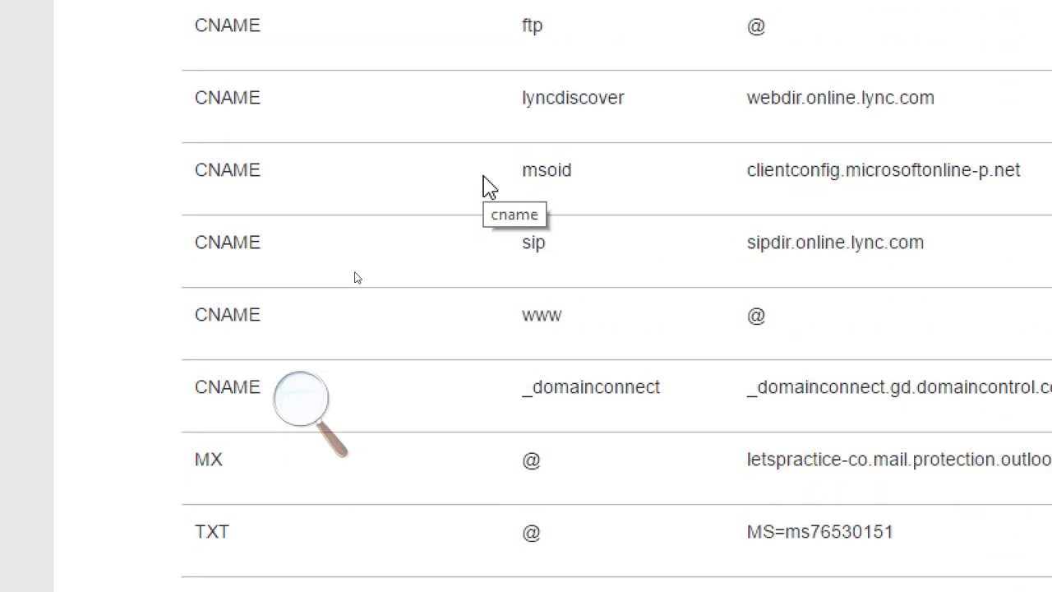
scroll(488, 186, up, 6)
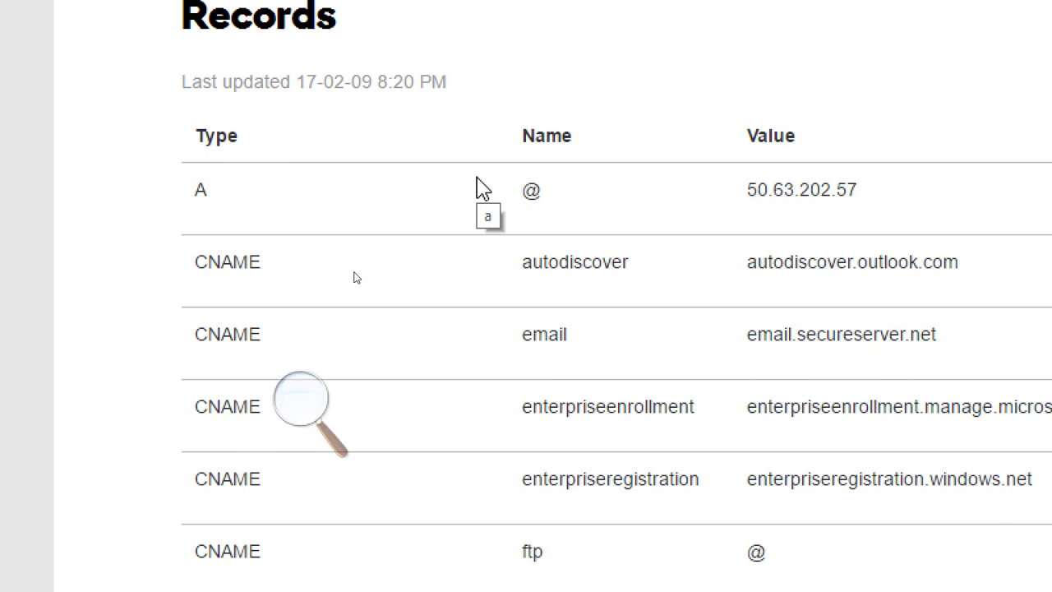
scroll(484, 187, down, 2)
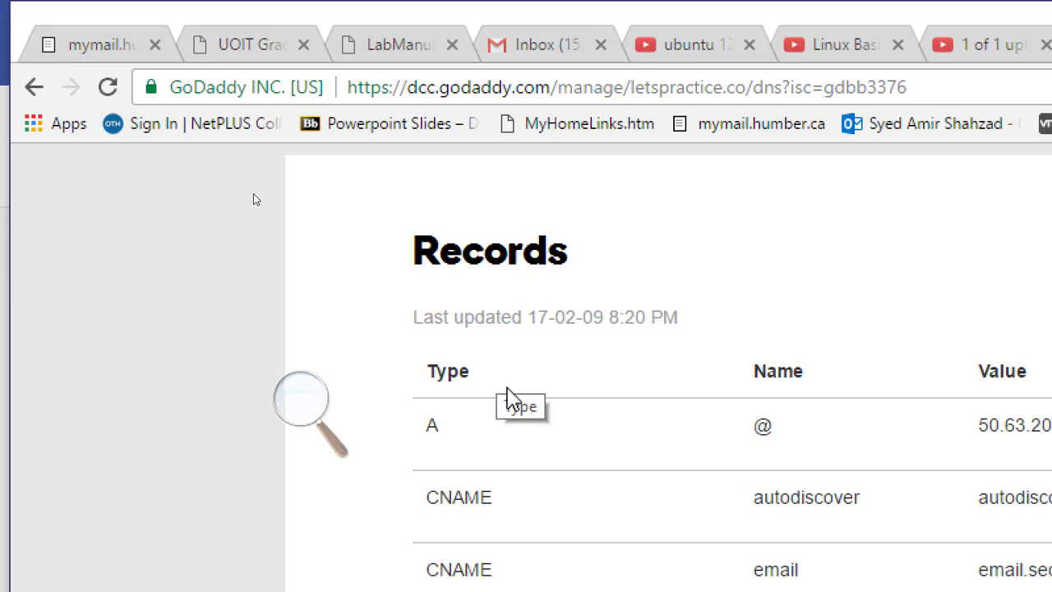
Switch back to the Visio drawing with the project notes.
click(333, 433)
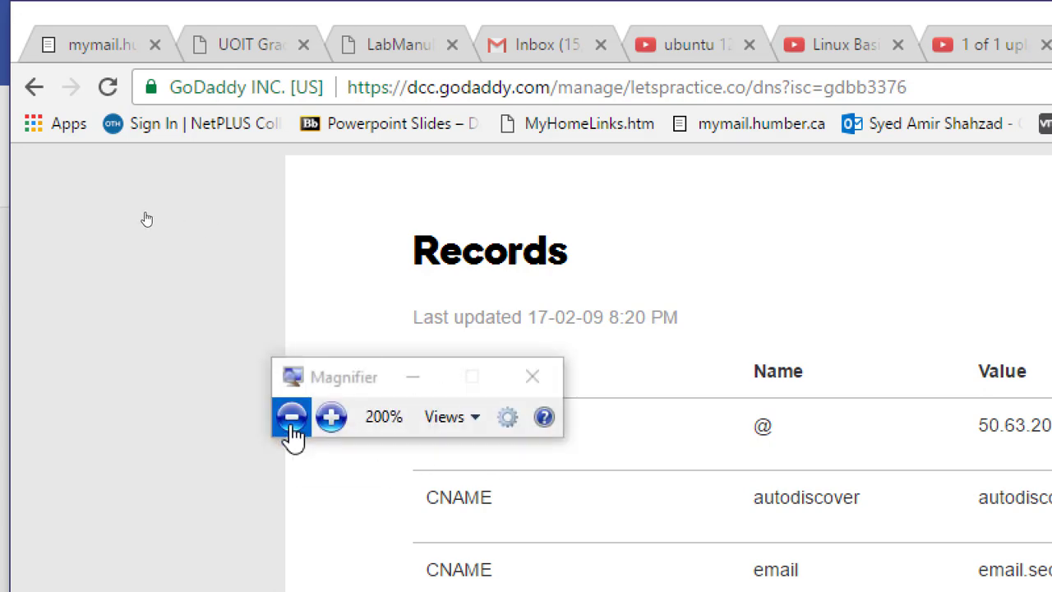
click(292, 420)
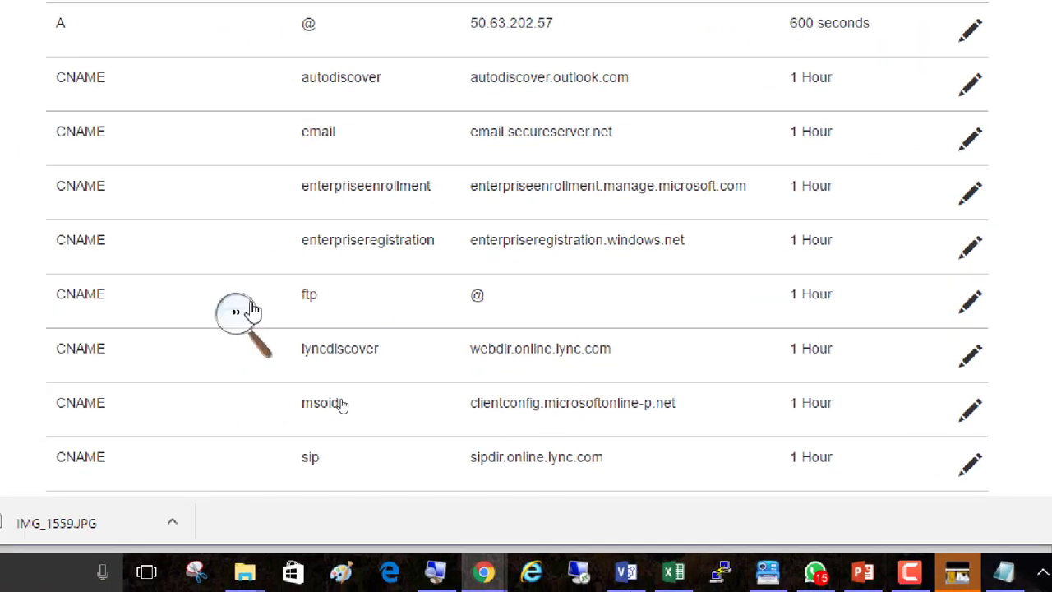
click(238, 312)
click(230, 328)
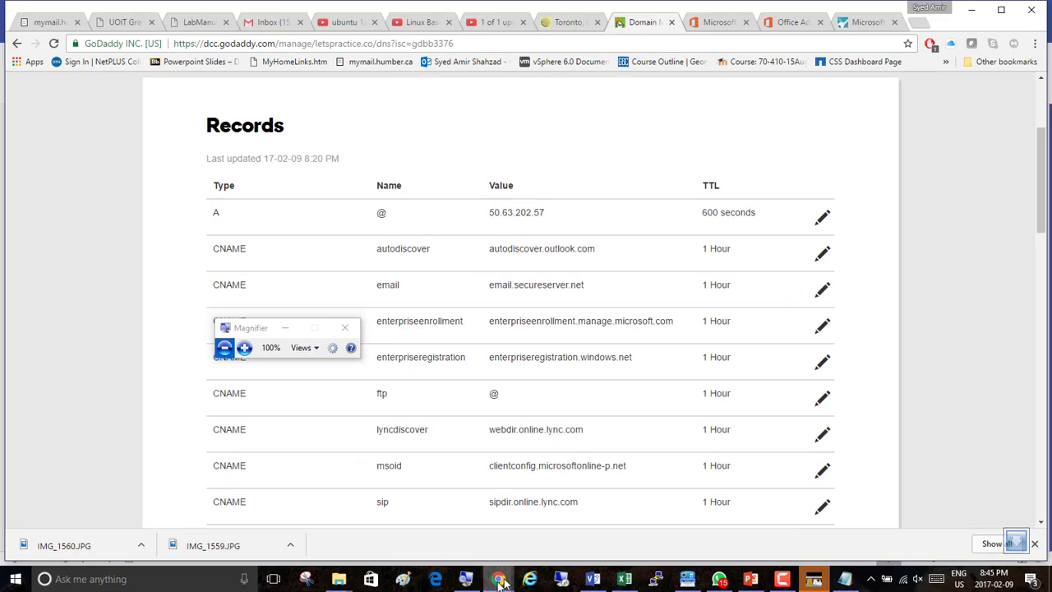
mouse_move(466, 580)
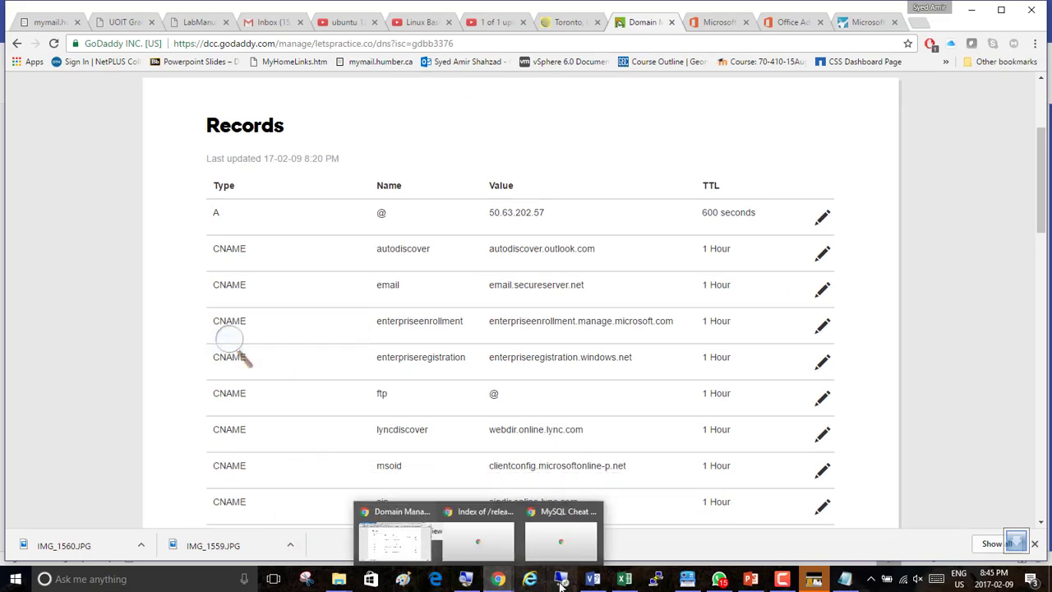
click(592, 578)
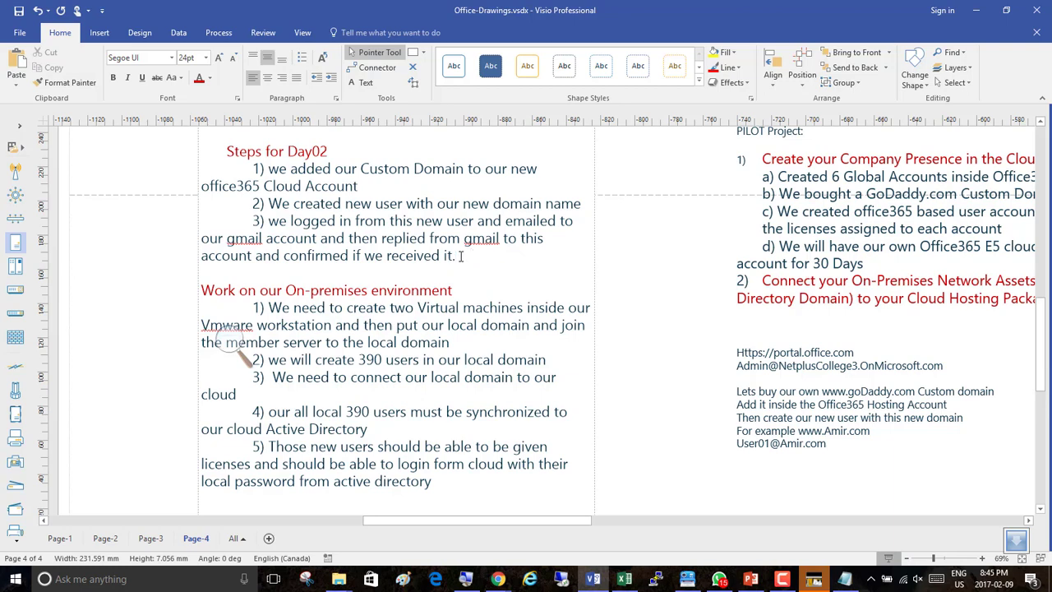
Switch to Paint and draw two tall rectangles side by side, about 156 × 398 px and 182 × 410 px.
scroll(349, 308, down, 2)
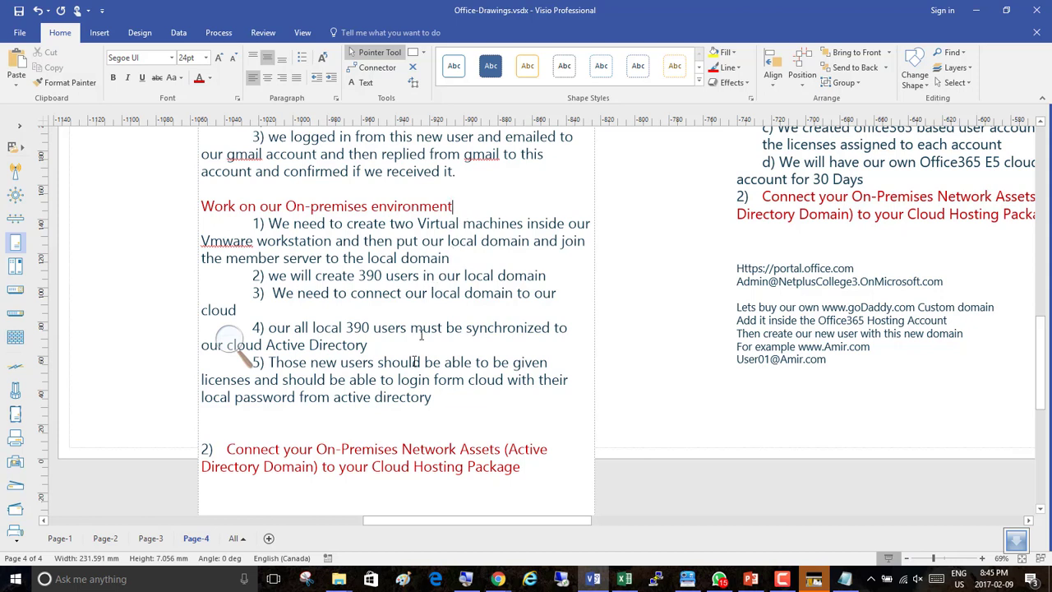
click(404, 580)
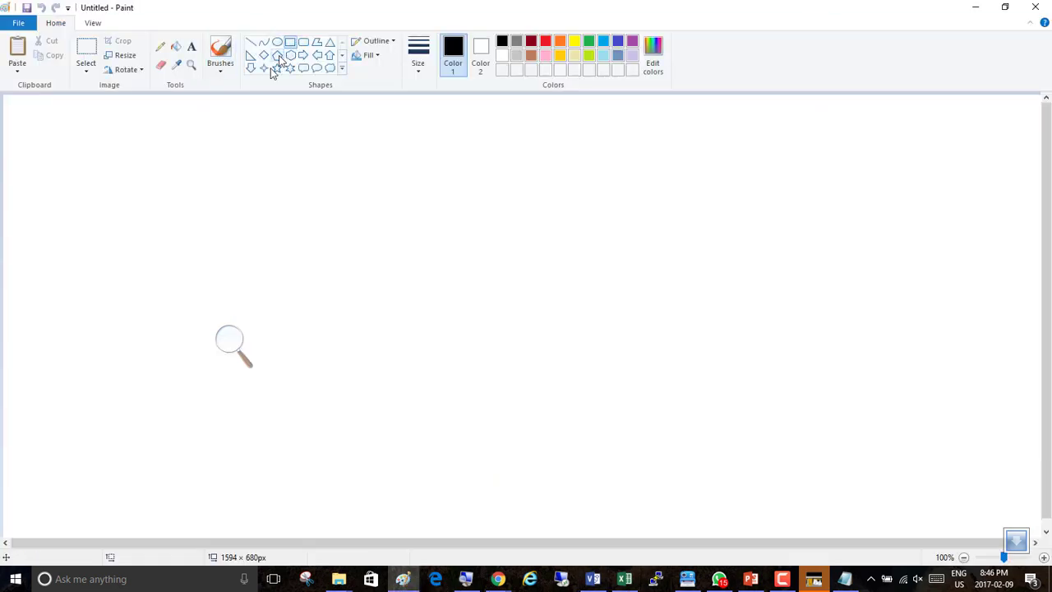
mouse_move(77, 145)
mouse_down()
mouse_move(171, 406)
mouse_move(181, 406)
mouse_up()
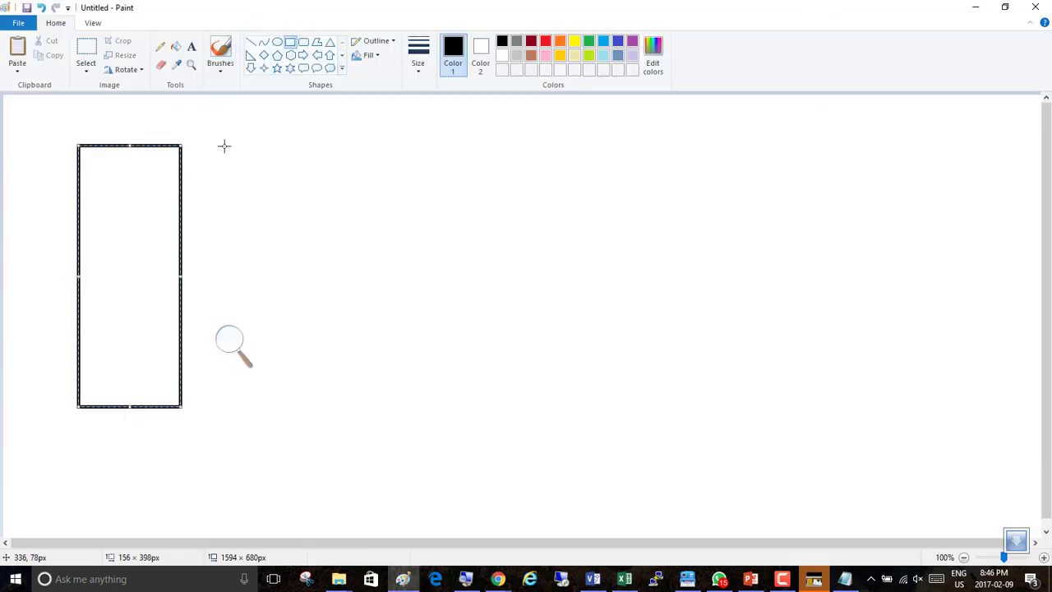
drag(224, 146, 346, 415)
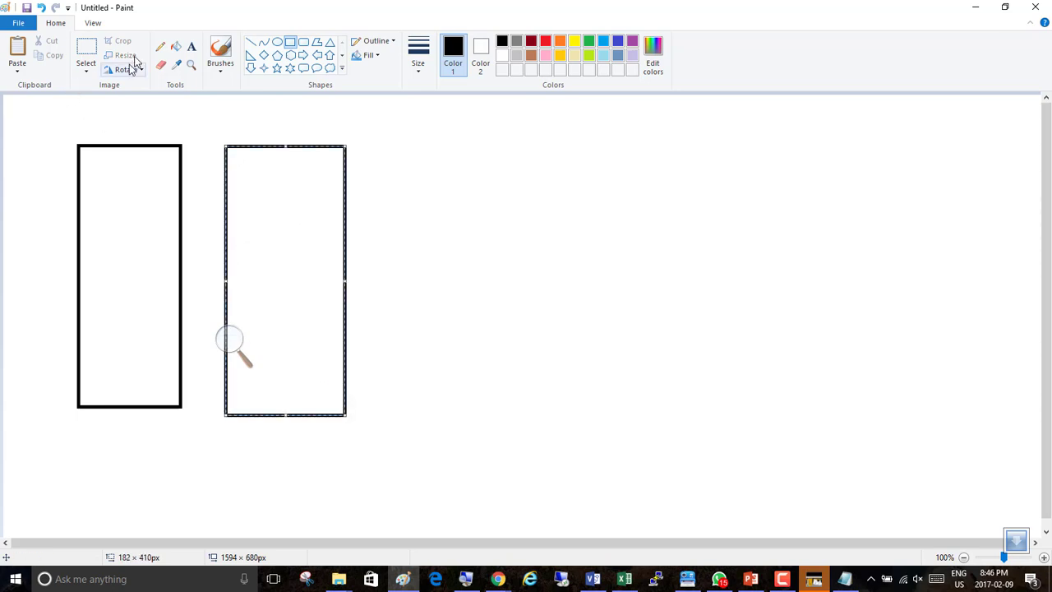
Label the left rectangle DC and the right rectangle memberServer with text above each.
click(192, 48)
click(85, 116)
text(DC)
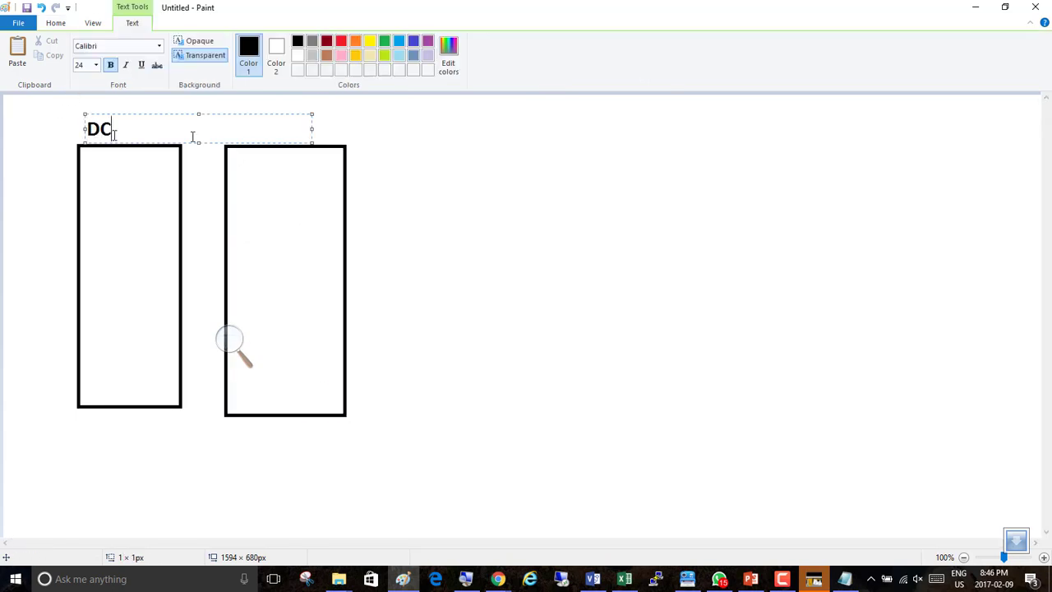
click(263, 130)
click(263, 118)
text(memberServer)
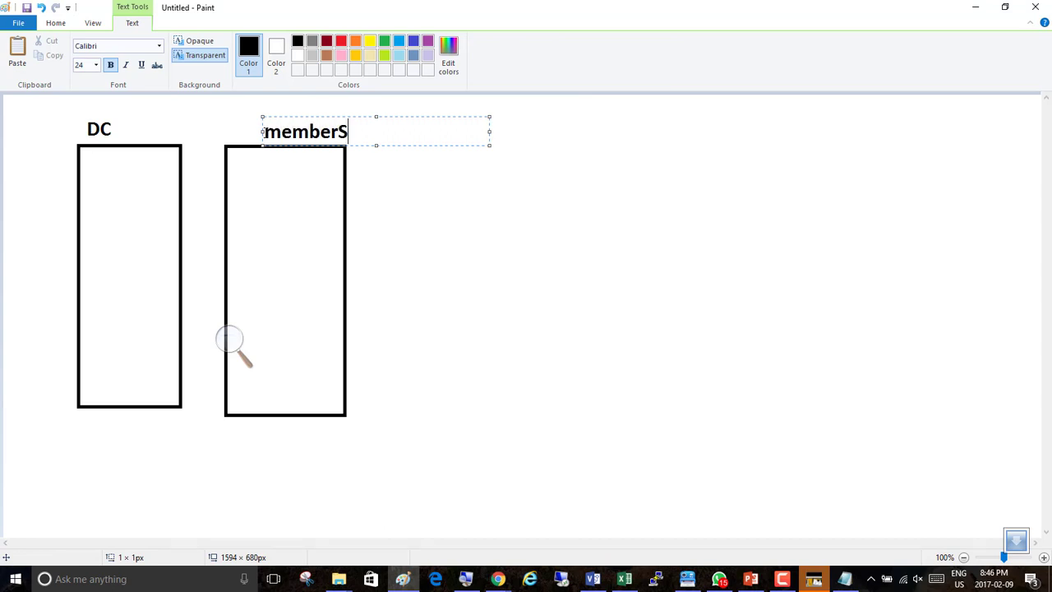
click(129, 123)
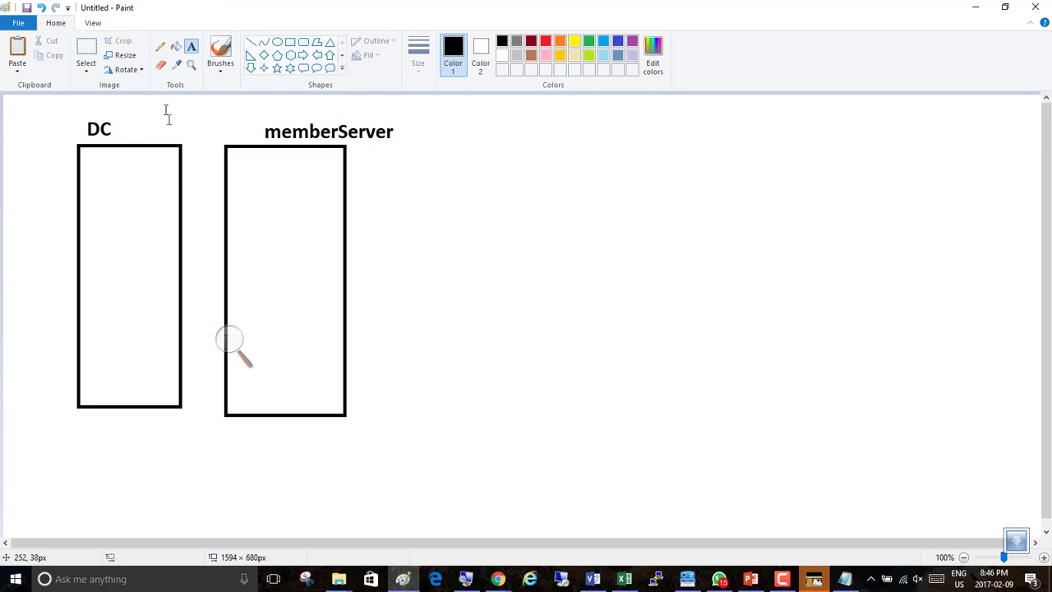
Add the text 390 Accounts inside the DC rectangle.
click(105, 215)
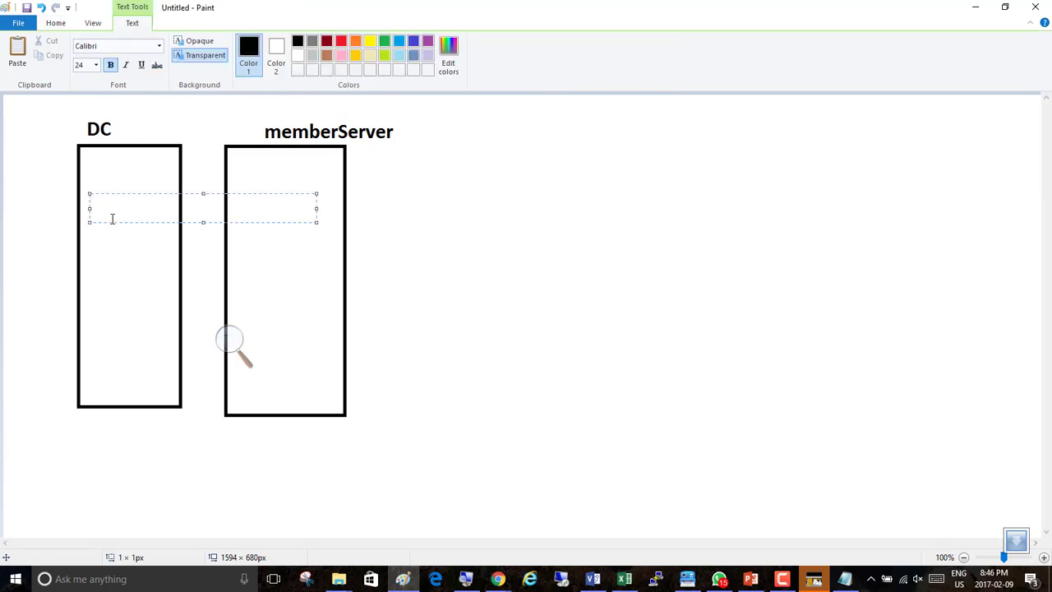
text(390 Accounts)
click(268, 221)
click(407, 221)
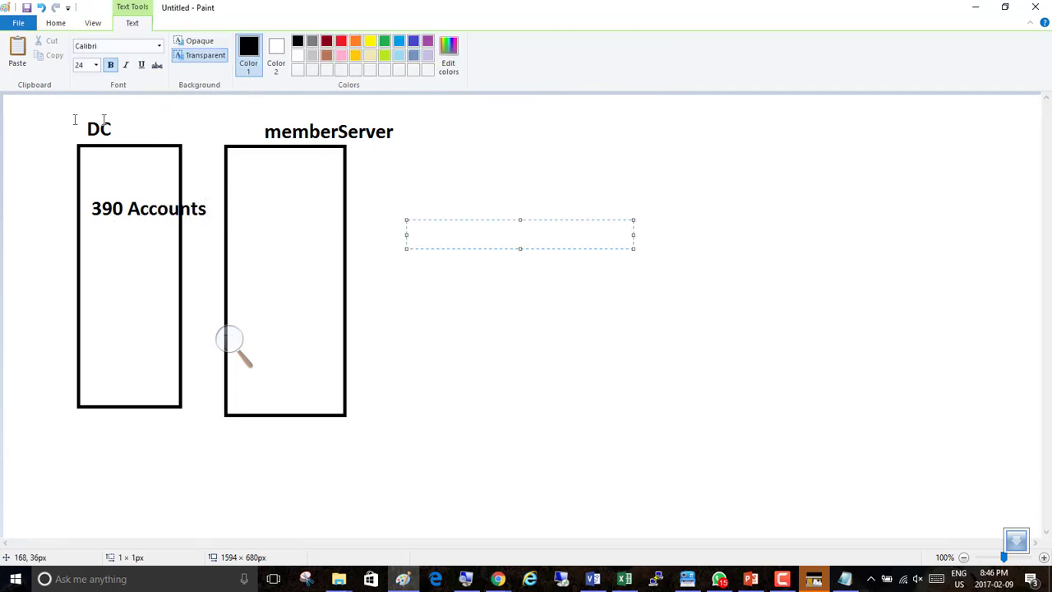
Draw a freehand pencil line from 390 Accounts across the member server toward the right side.
click(55, 23)
click(162, 55)
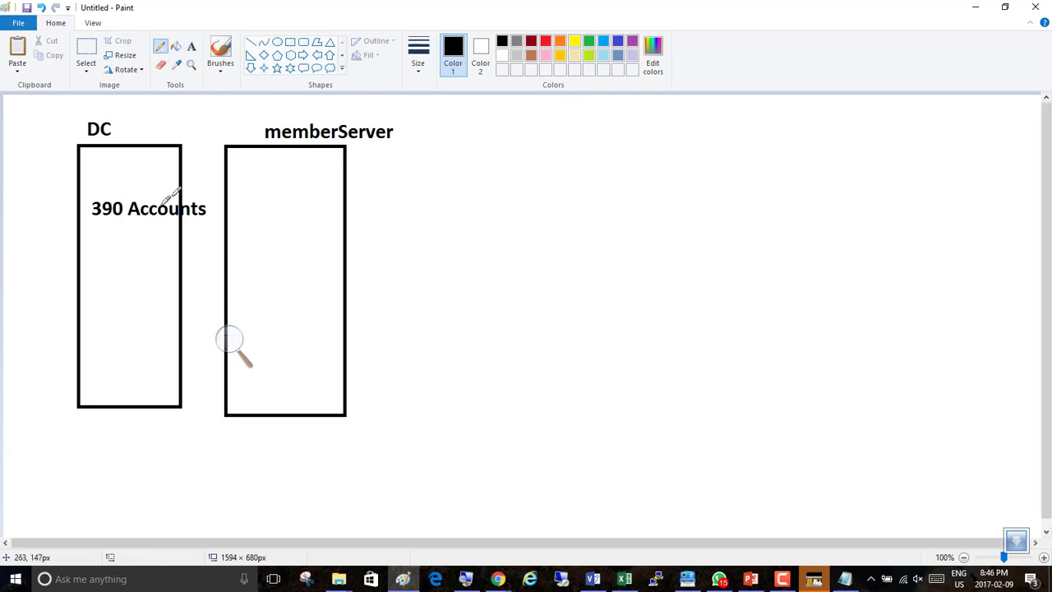
mouse_move(147, 199)
mouse_down()
mouse_move(451, 145)
mouse_move(757, 190)
mouse_up()
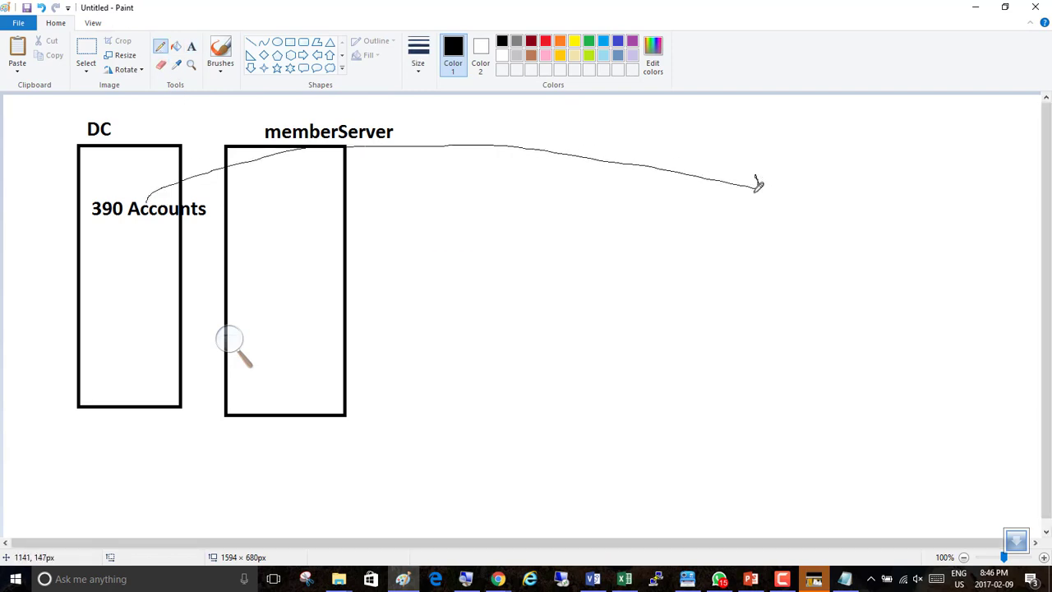
Draw a thought-bubble shape about 370 × 310 px at the end of the line.
click(330, 68)
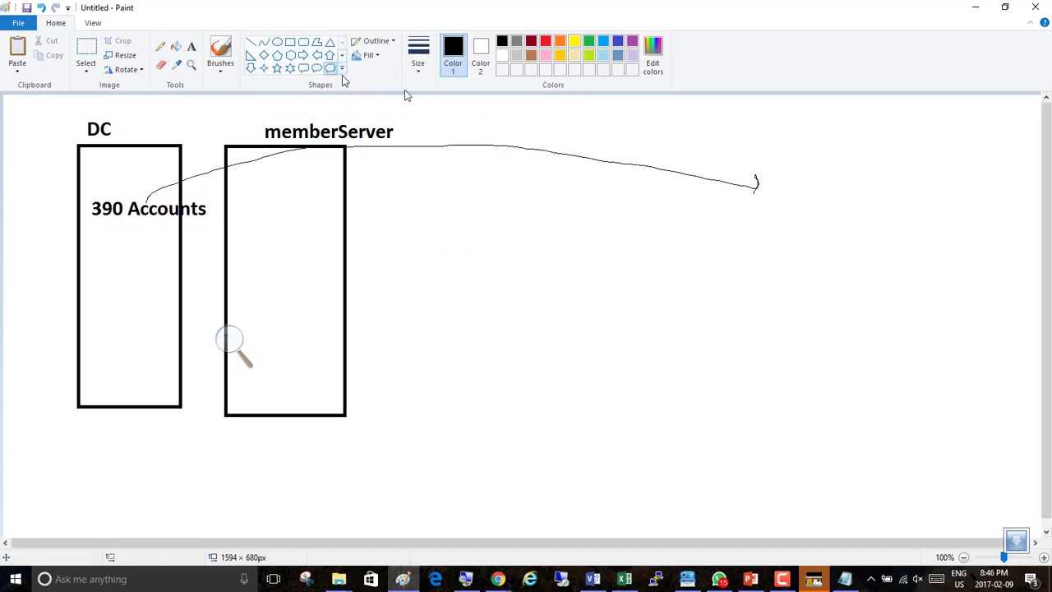
drag(763, 115, 1011, 319)
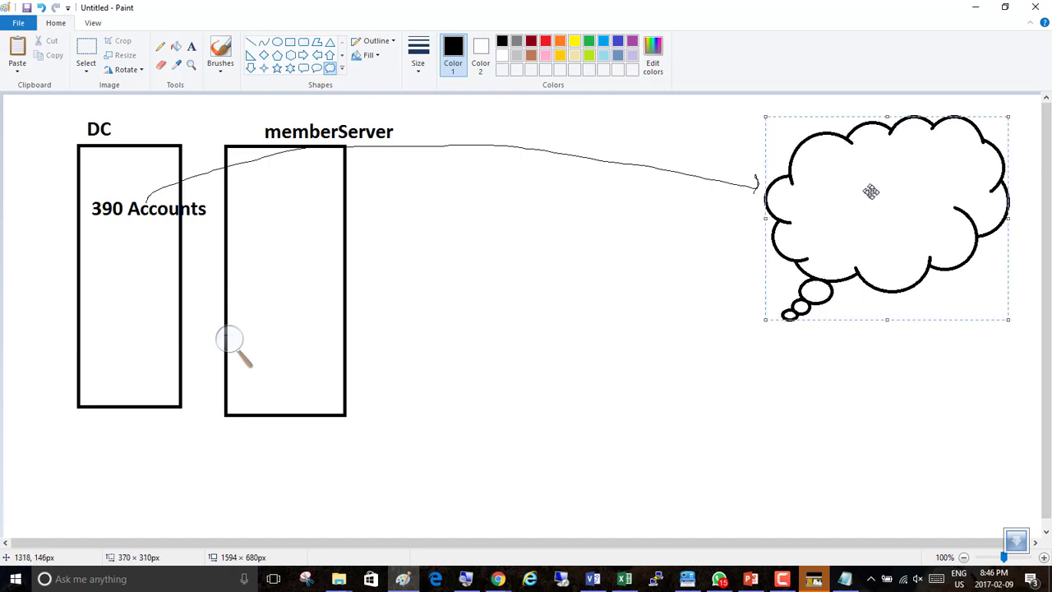
click(721, 211)
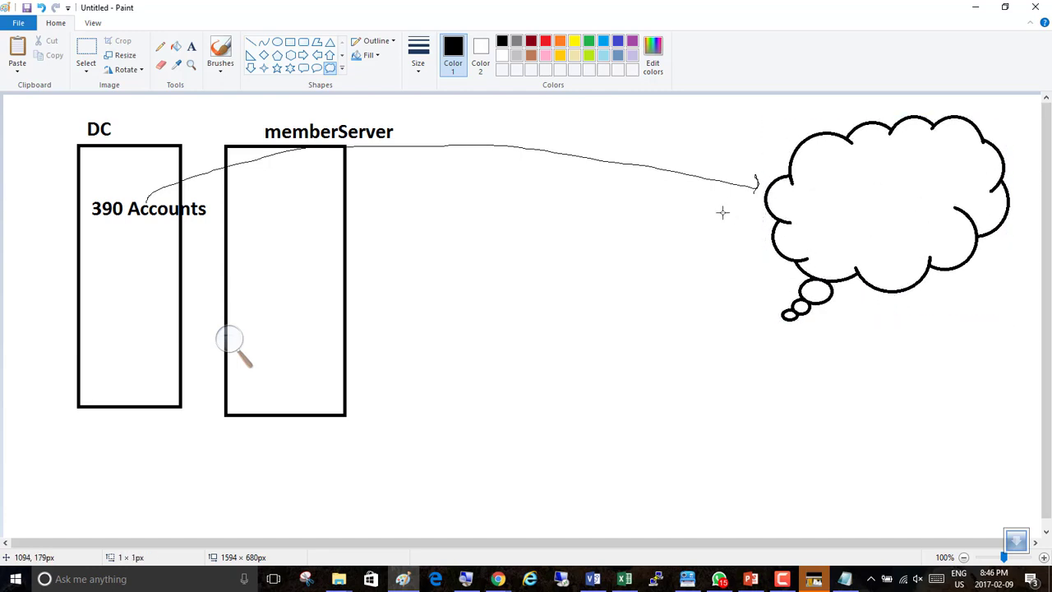
Write "390 Users using" and "All Cloud Applications" on two lines inside the thought bubble.
click(191, 46)
click(833, 170)
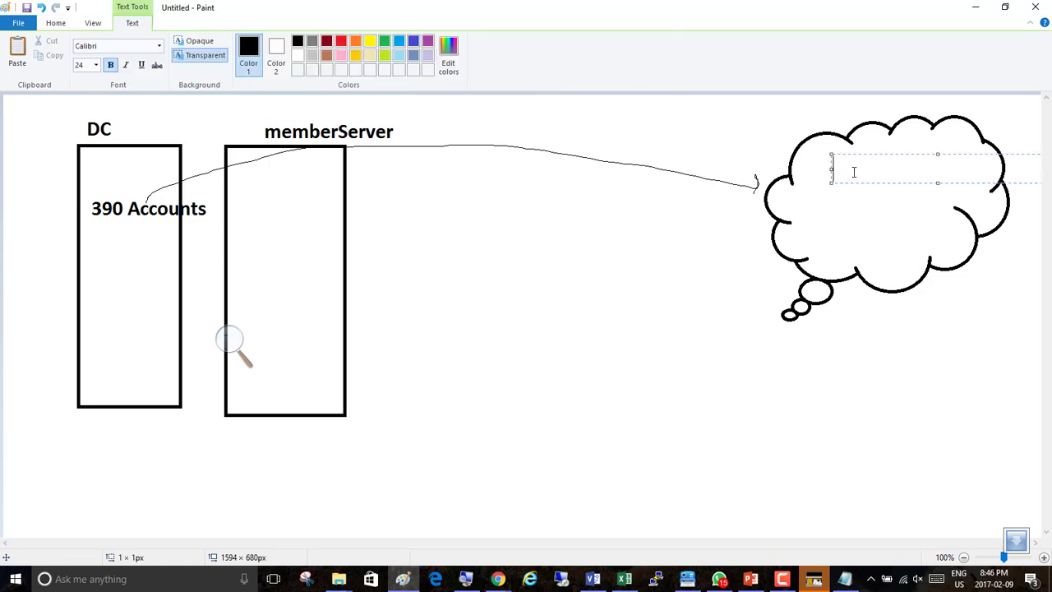
text(390 Users using)
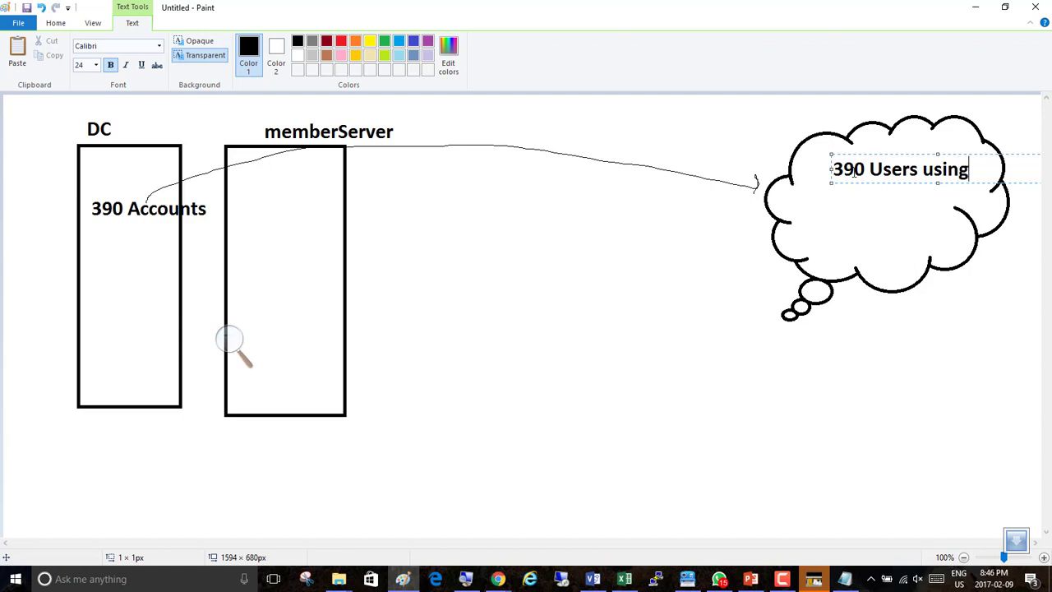
key(Return)
text(All )
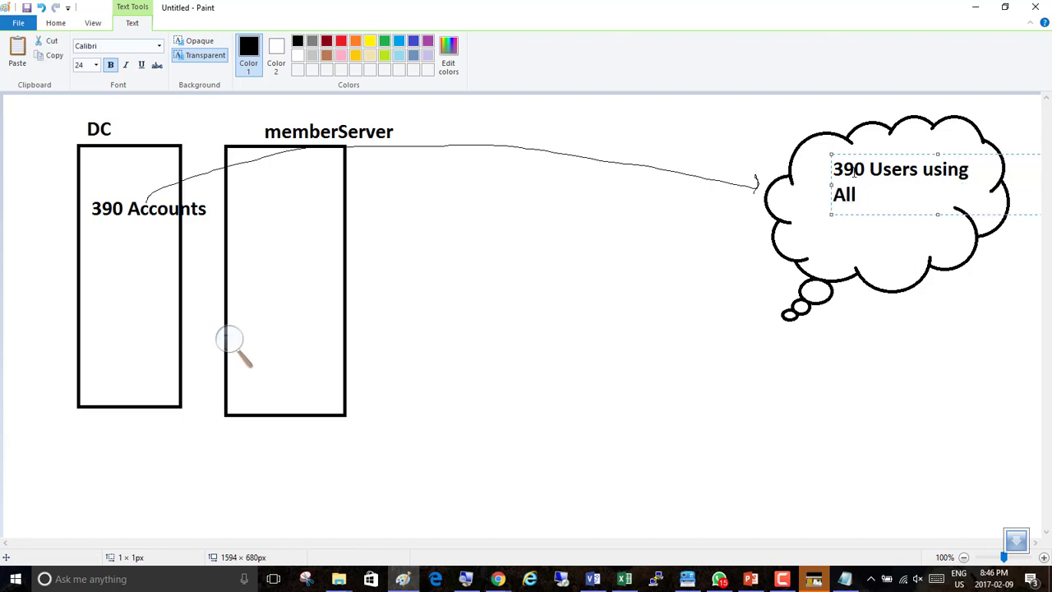
text(Cloud Applica)
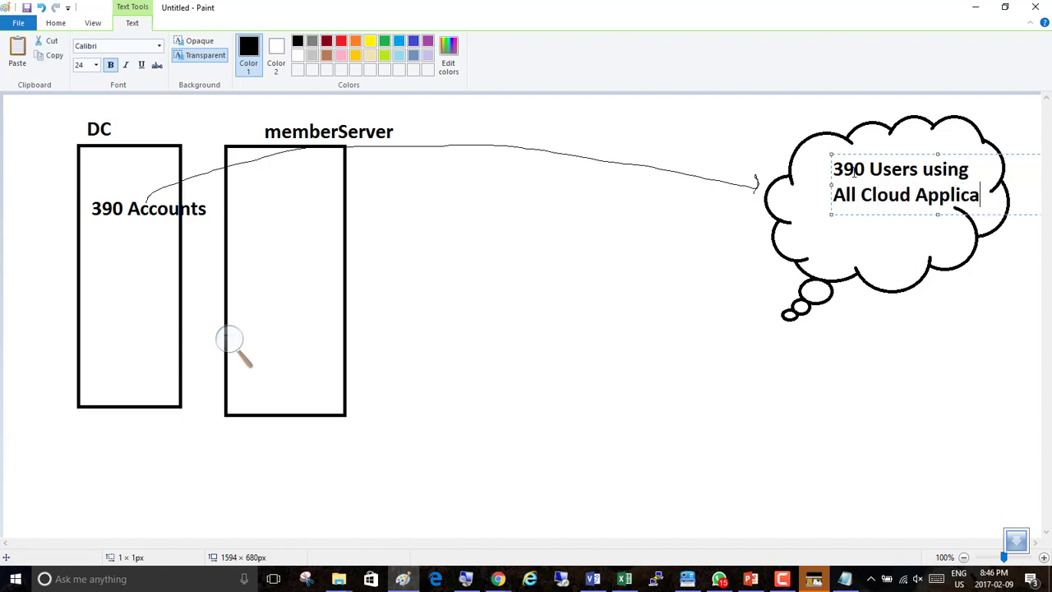
text(tions)
key(Return)
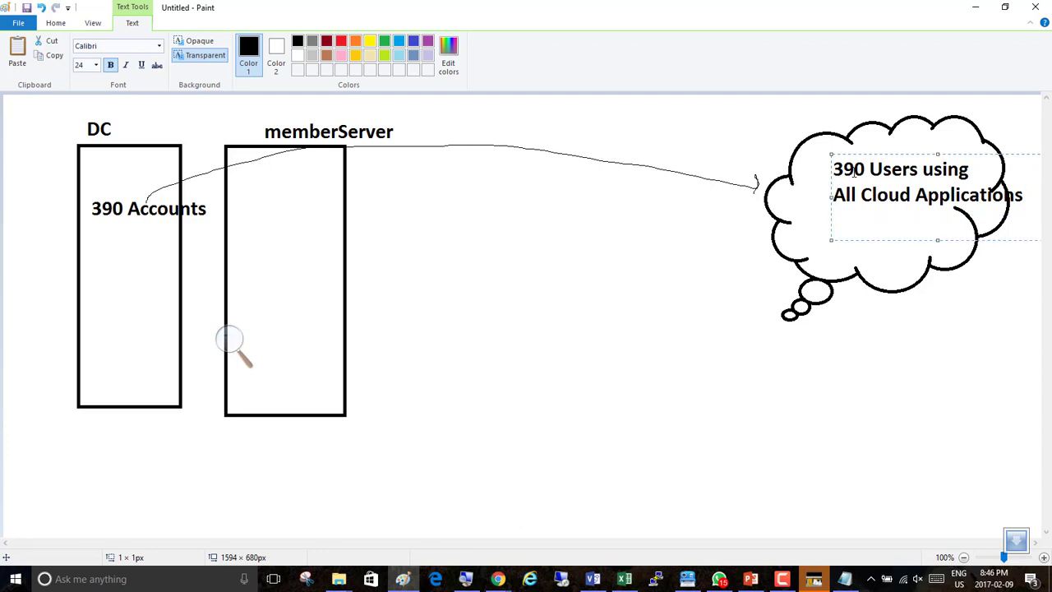
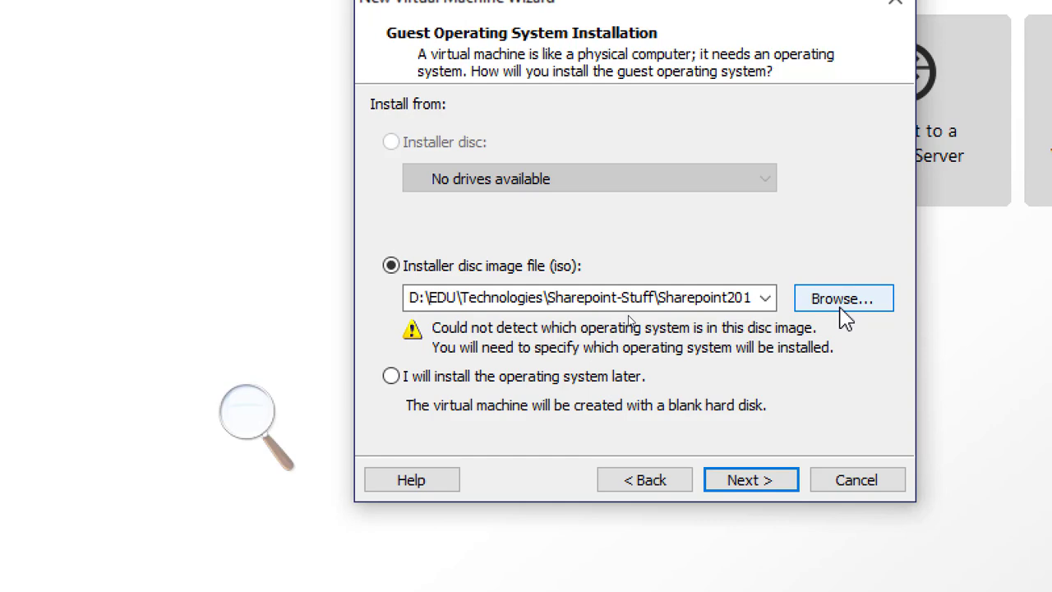
Browse for an ISO image and create a new folder named ISO on the C: drive.
click(842, 314)
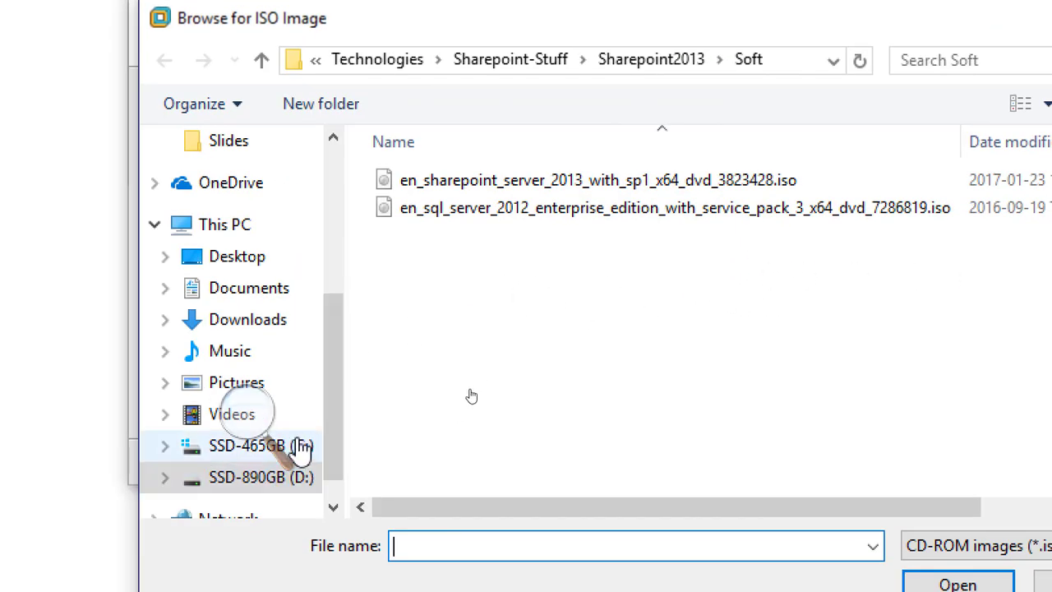
click(511, 462)
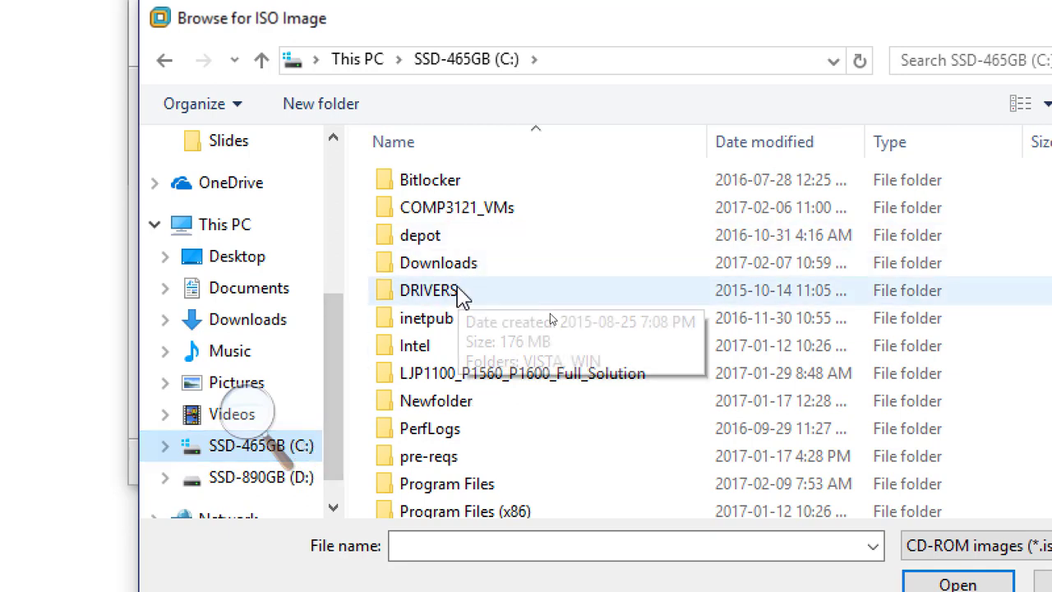
click(316, 113)
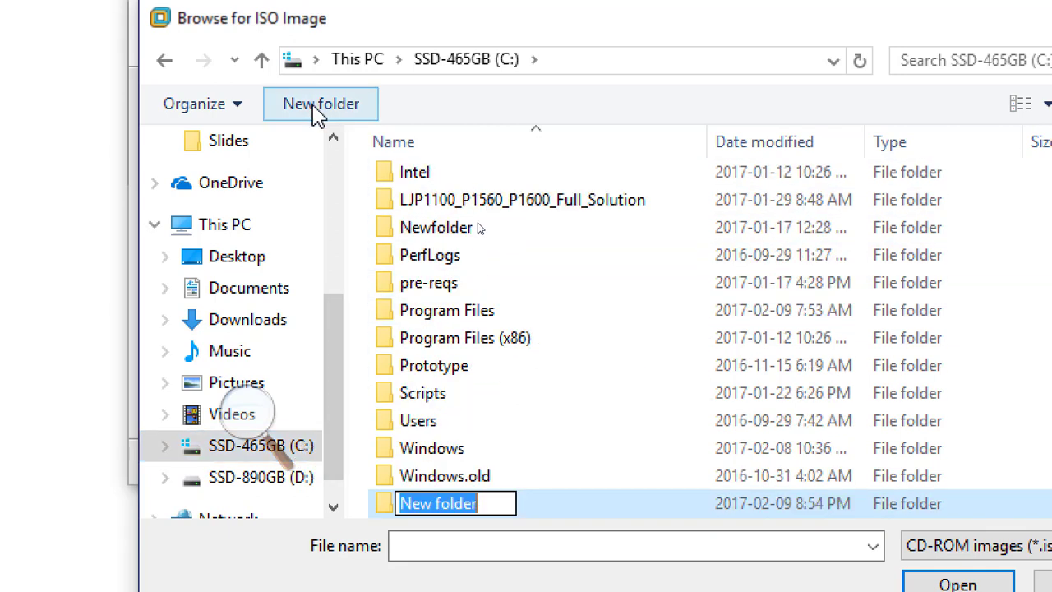
text(ISO)
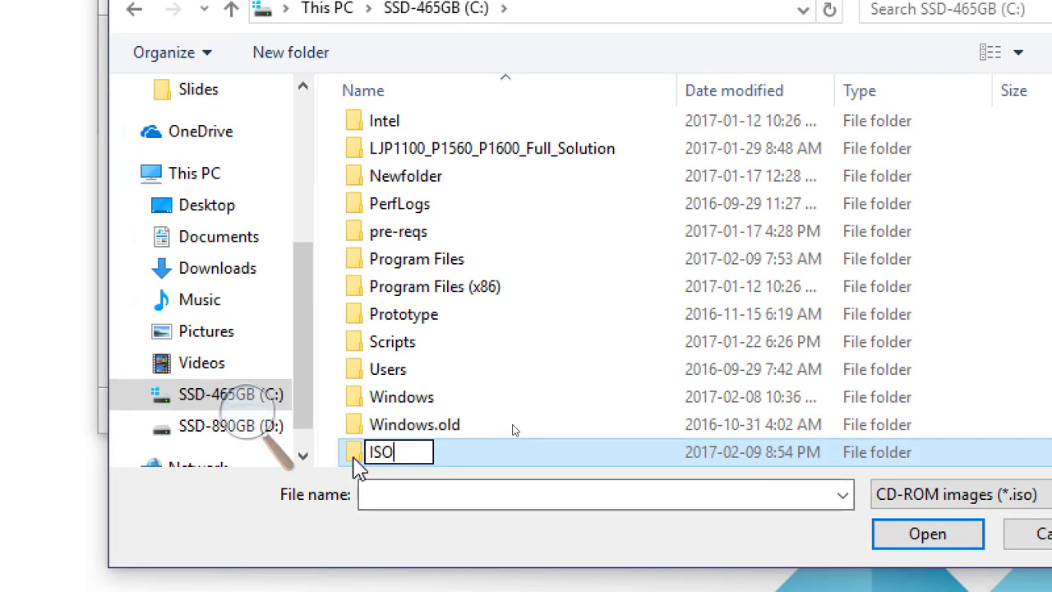
key(Return)
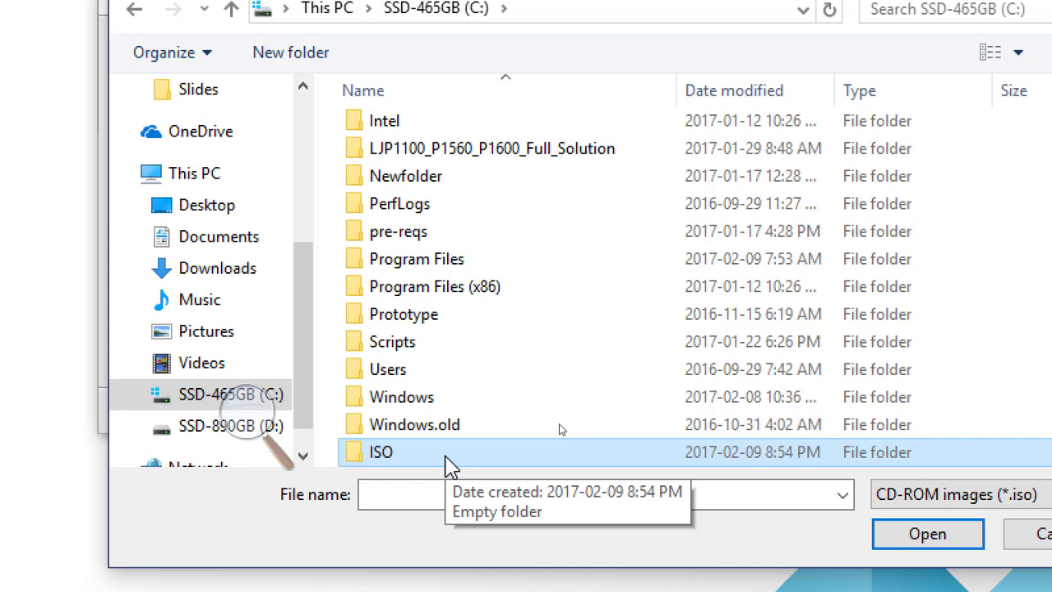
Select (Windows2012R2).ISO from D:\EDU\Central_SOFT\iso as the installer disc image and continue.
double_click(382, 463)
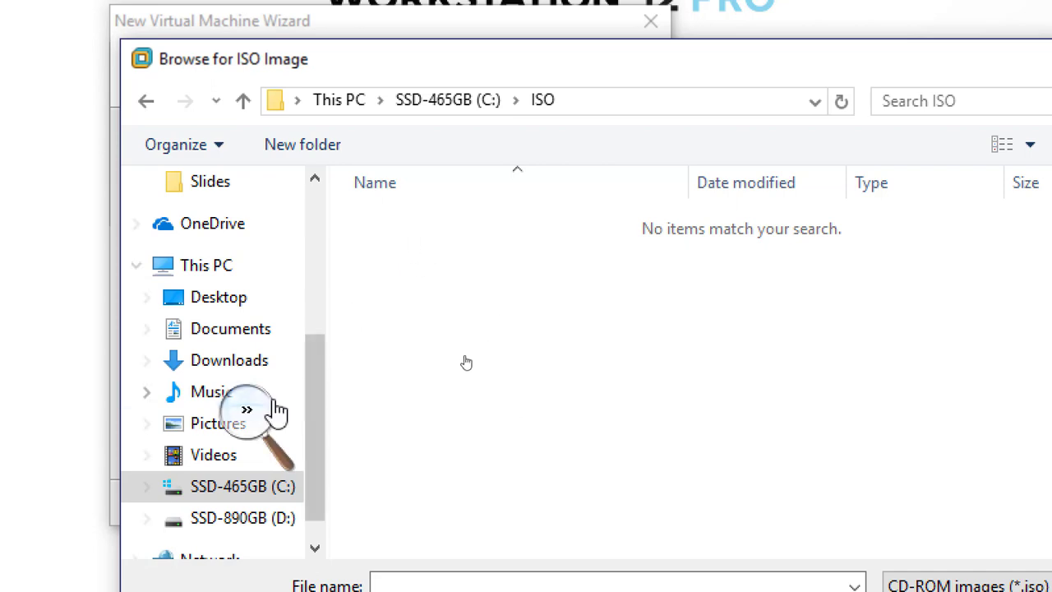
click(243, 518)
double_click(395, 360)
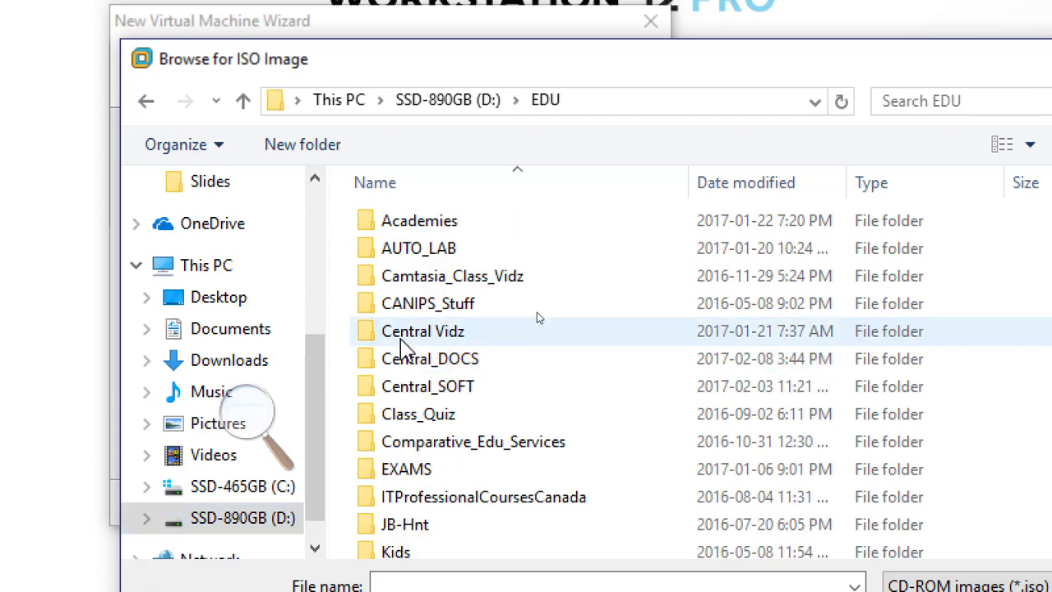
double_click(430, 394)
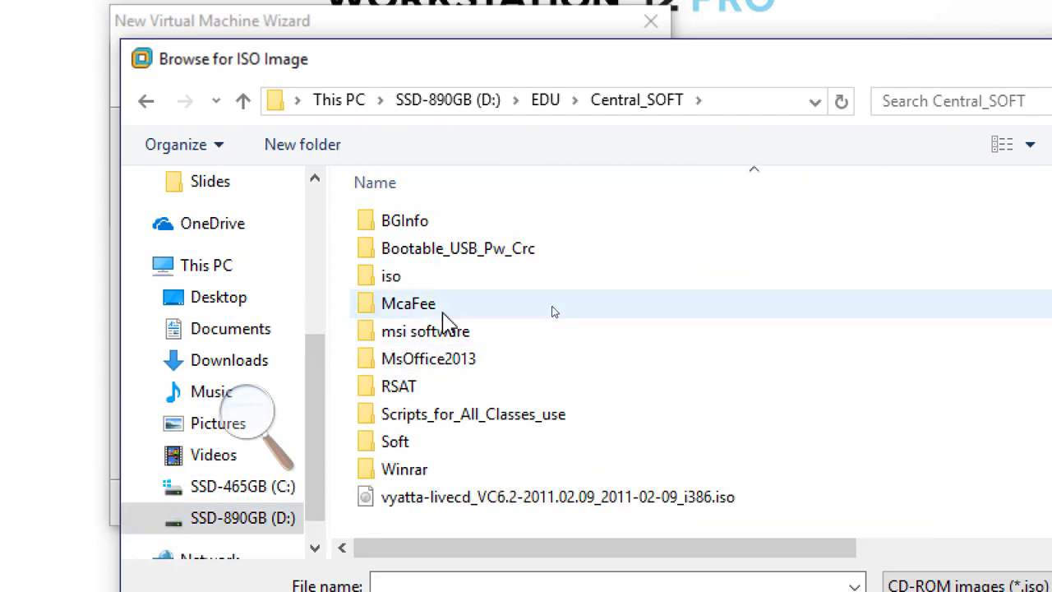
double_click(400, 277)
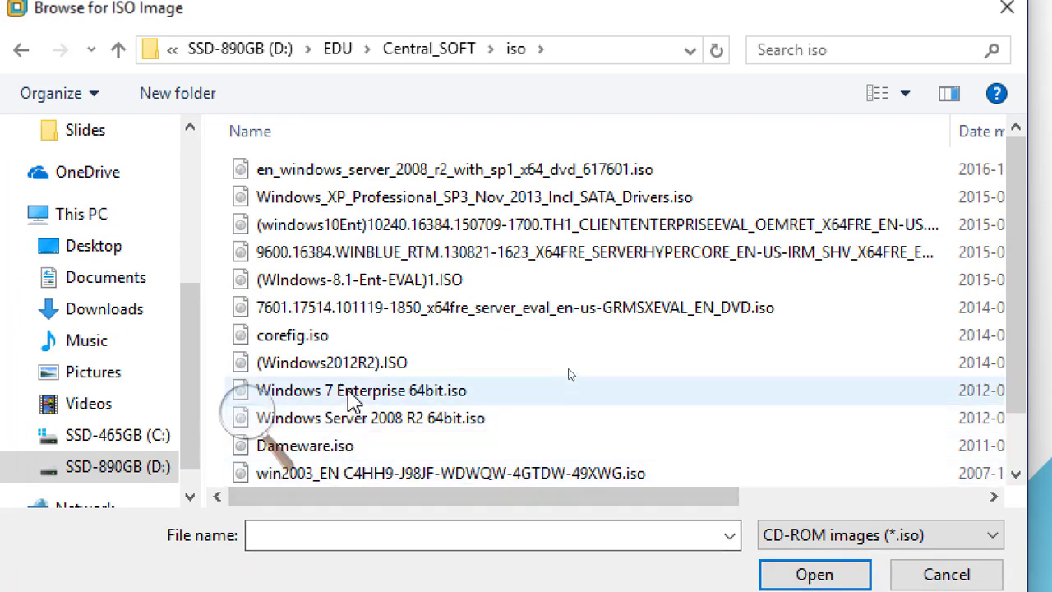
double_click(569, 362)
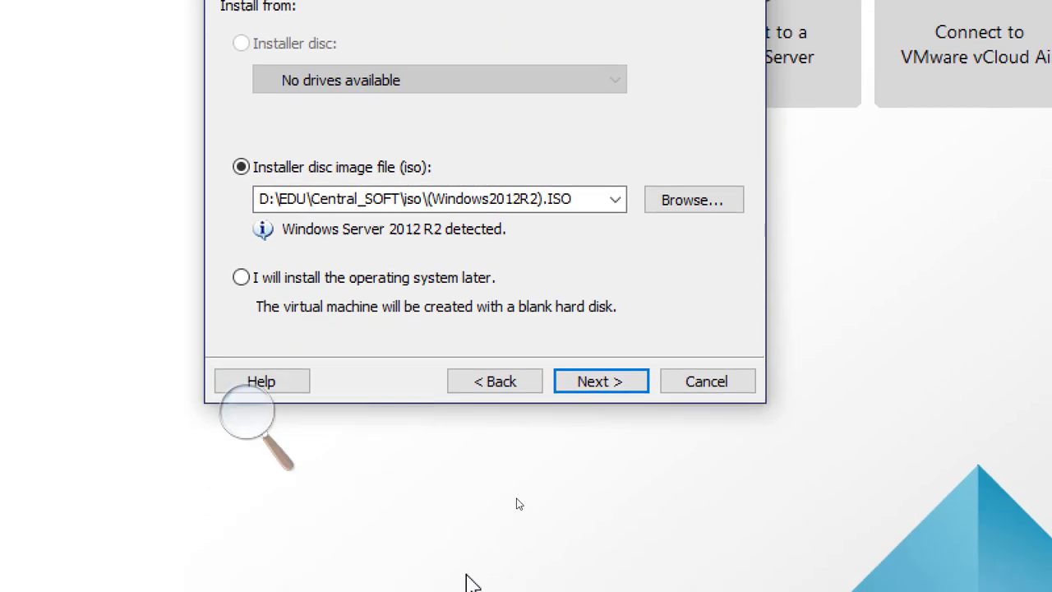
click(606, 383)
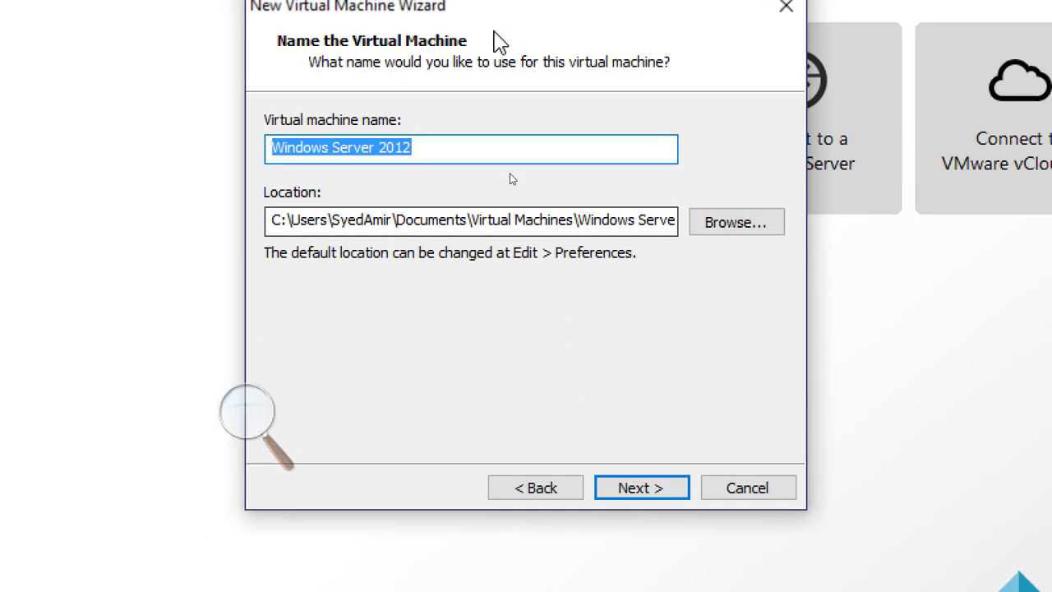
Name the virtual machine Windows Server 2012 - Template Machine followed by the user's name, check its location, and continue.
click(521, 149)
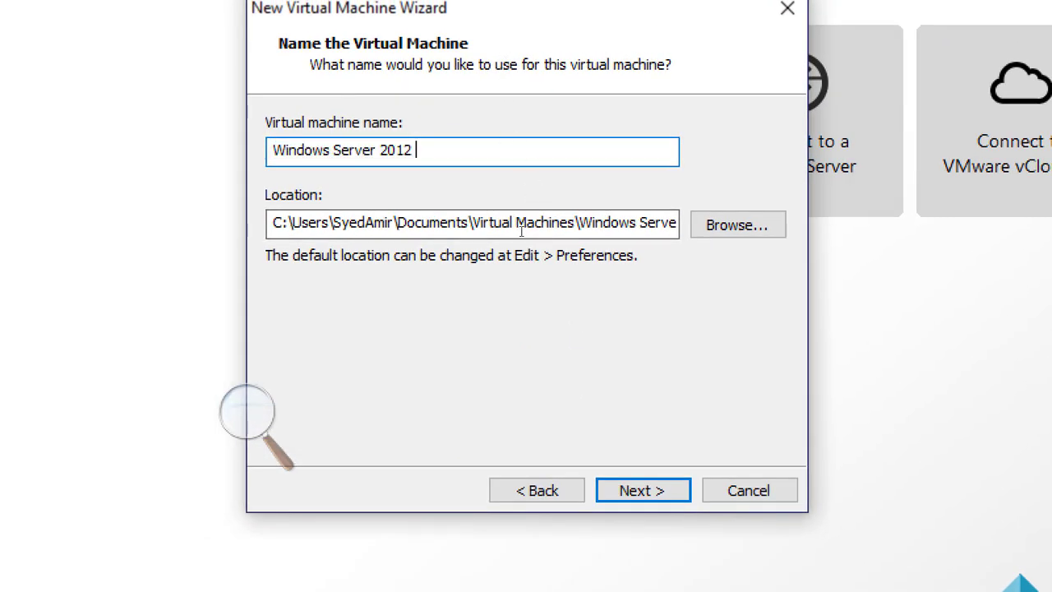
text(- Template Machine )
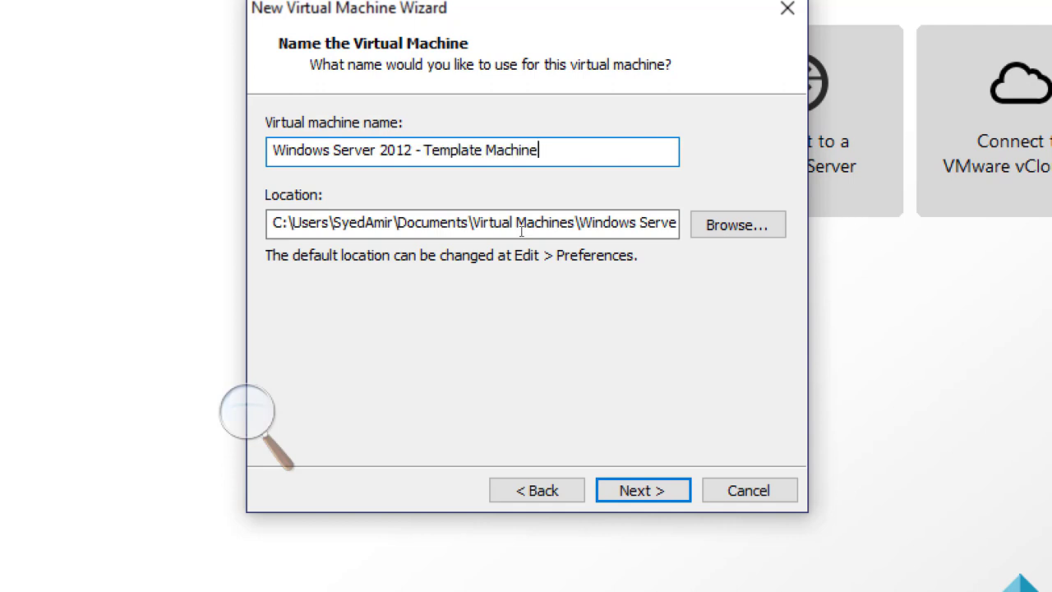
text(-)
text(Amir)
click(276, 222)
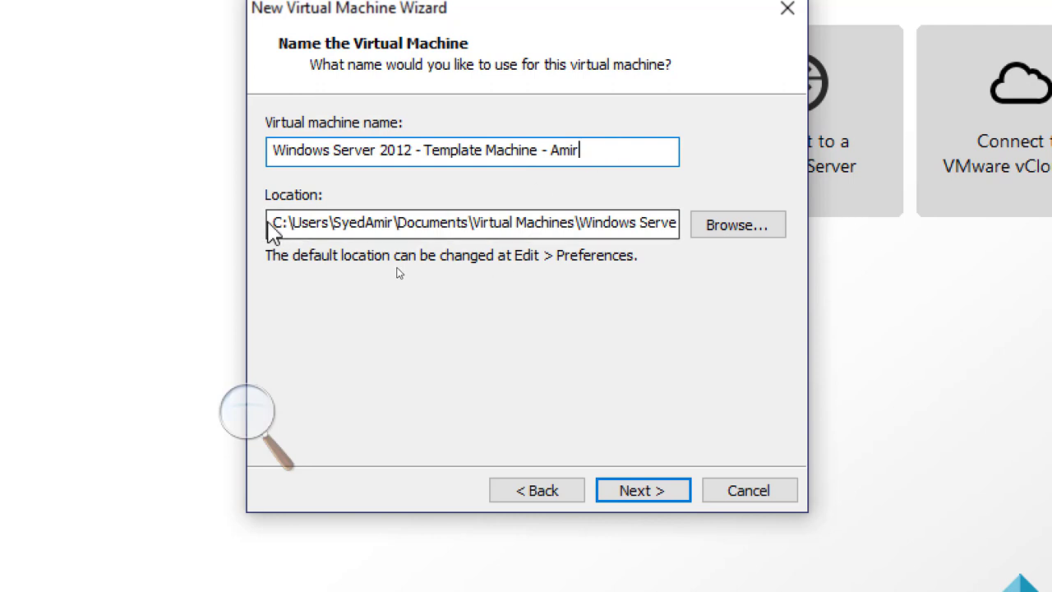
drag(401, 269, 606, 263)
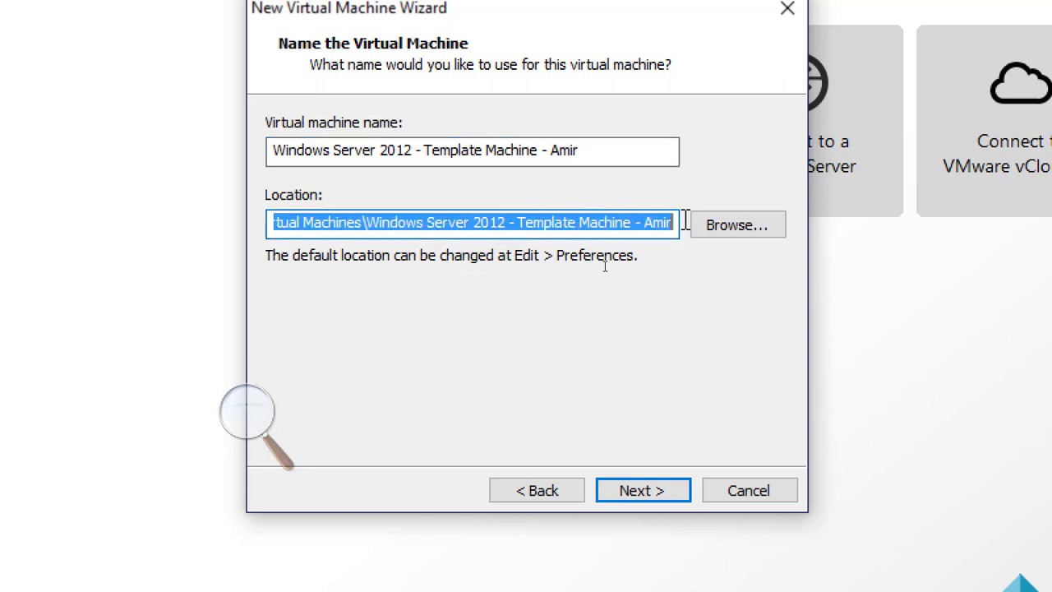
drag(685, 223, 249, 233)
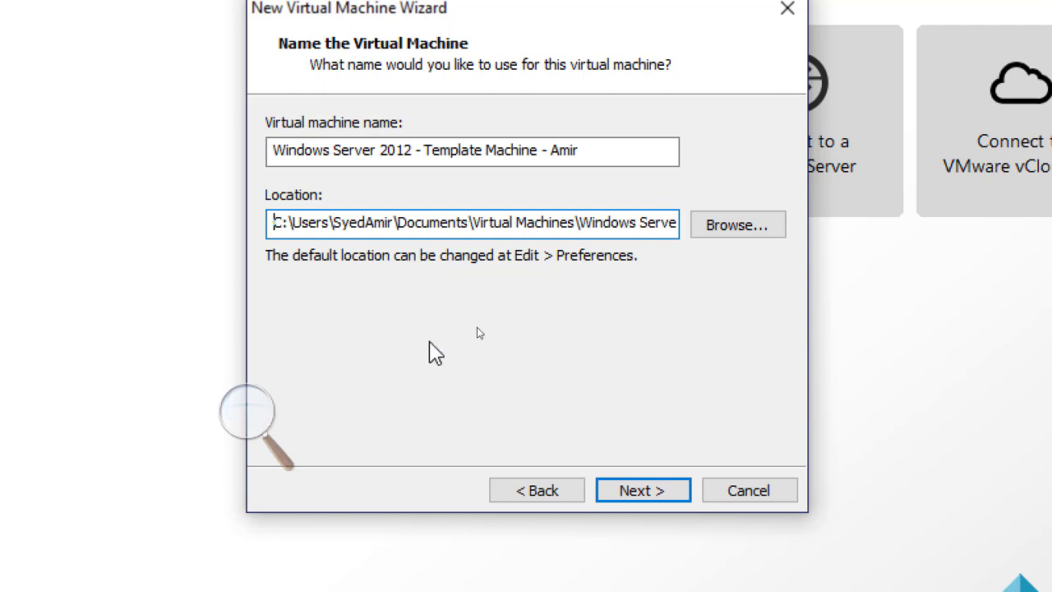
drag(271, 220, 698, 225)
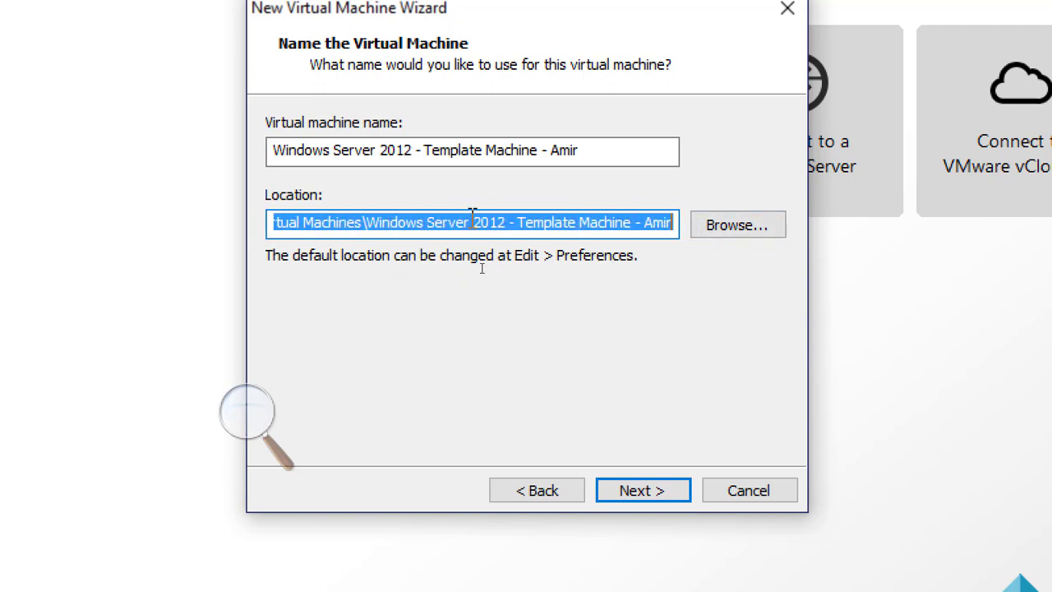
click(595, 150)
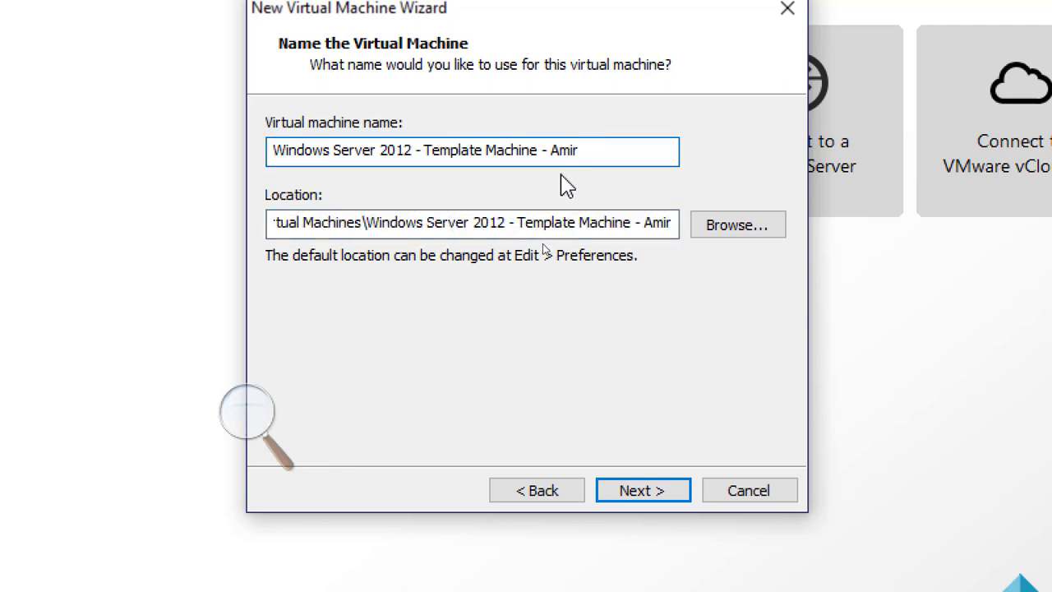
click(654, 493)
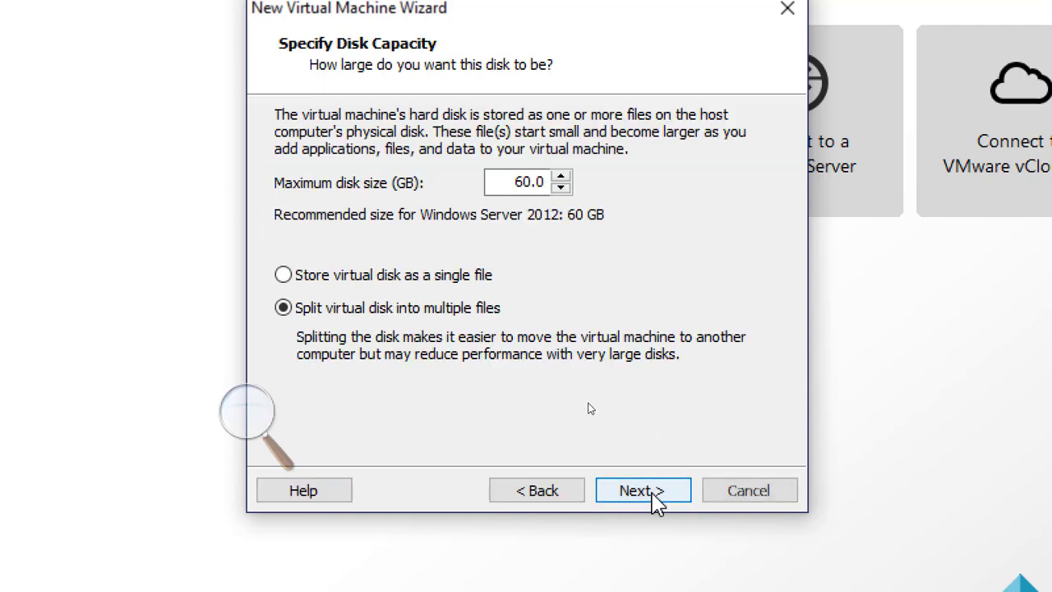
Set the maximum disk size to 100 GB and store the virtual disk as a single file.
drag(512, 181, 576, 188)
text(100)
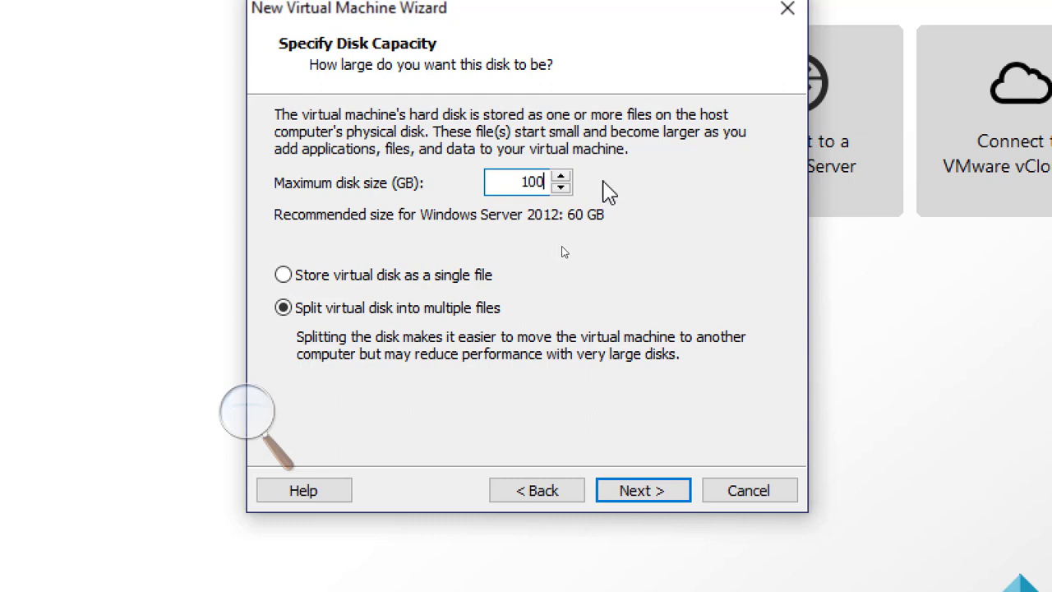
click(410, 278)
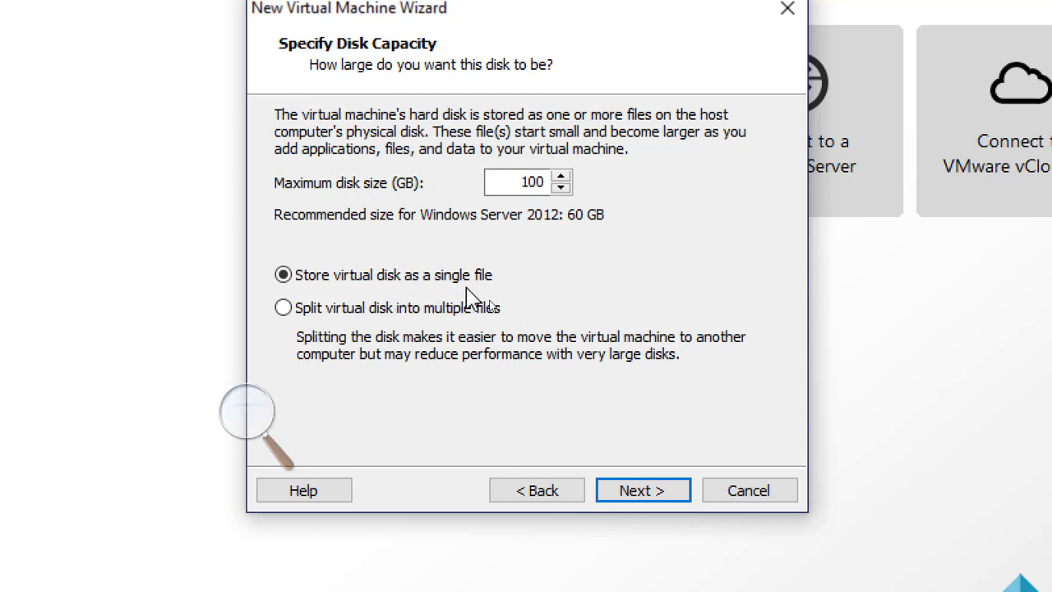
click(444, 309)
click(439, 279)
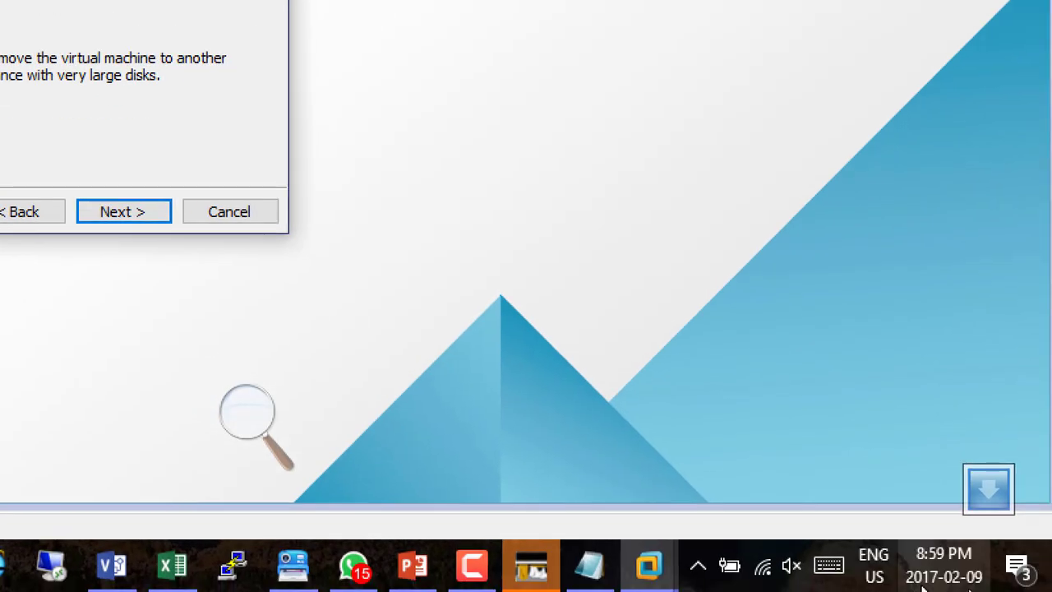
click(470, 567)
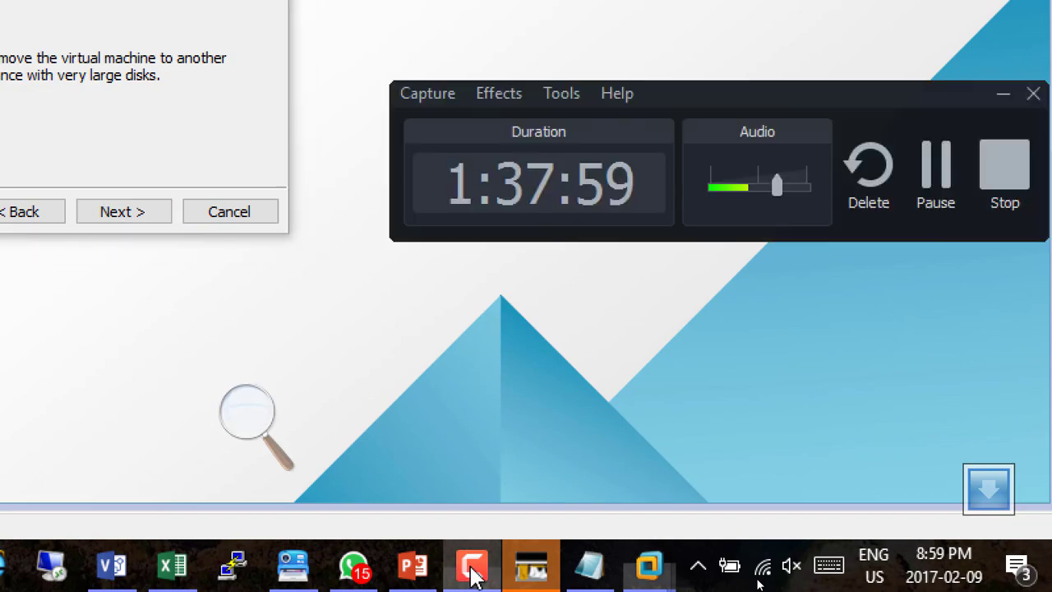
click(937, 172)
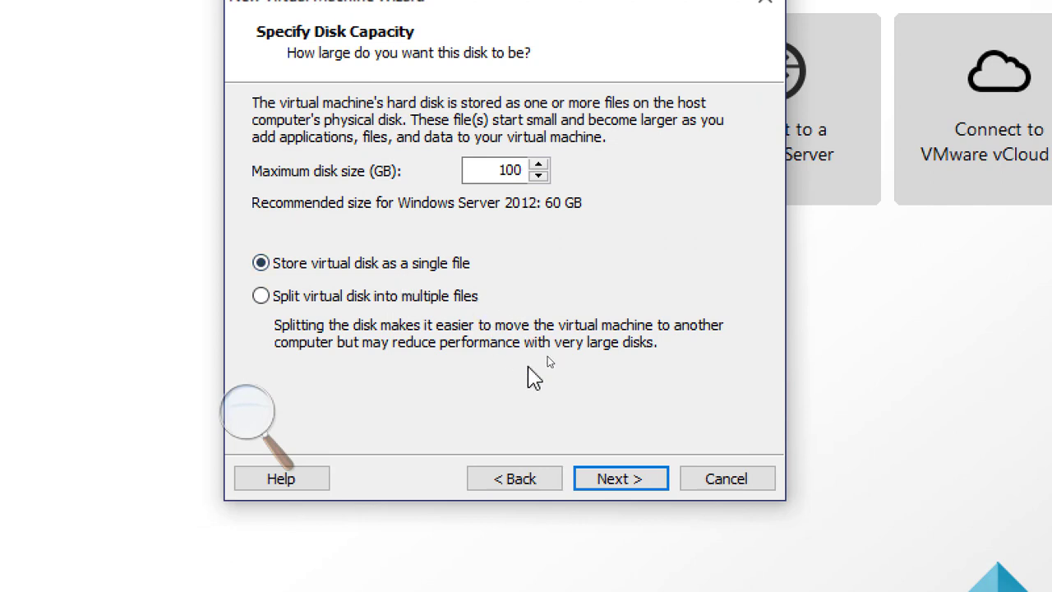
Continue to the summary, open hardware customization, and set the virtual machine's memory to 4 GB.
click(620, 479)
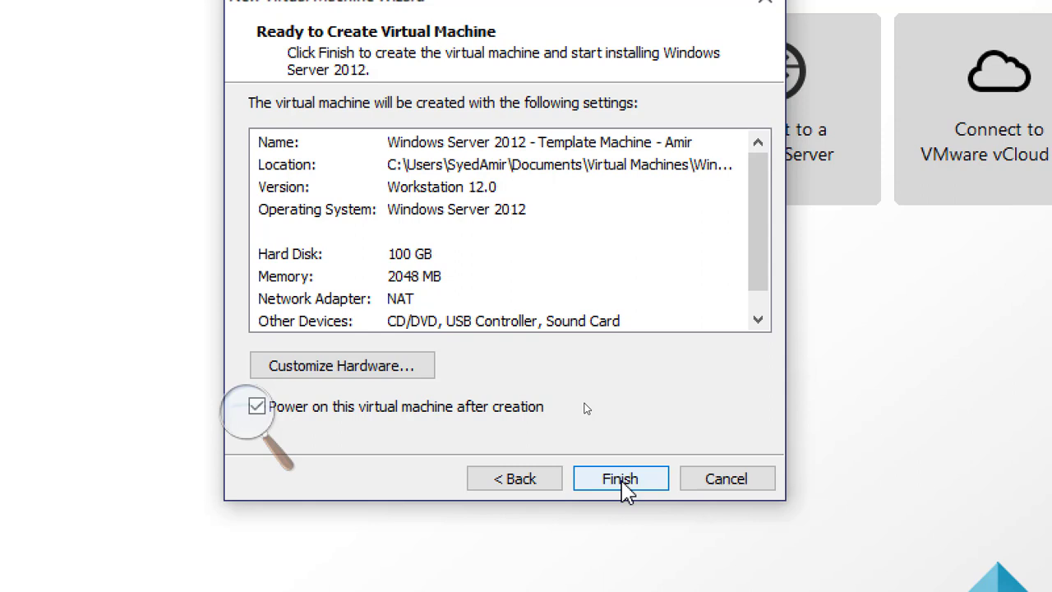
click(374, 370)
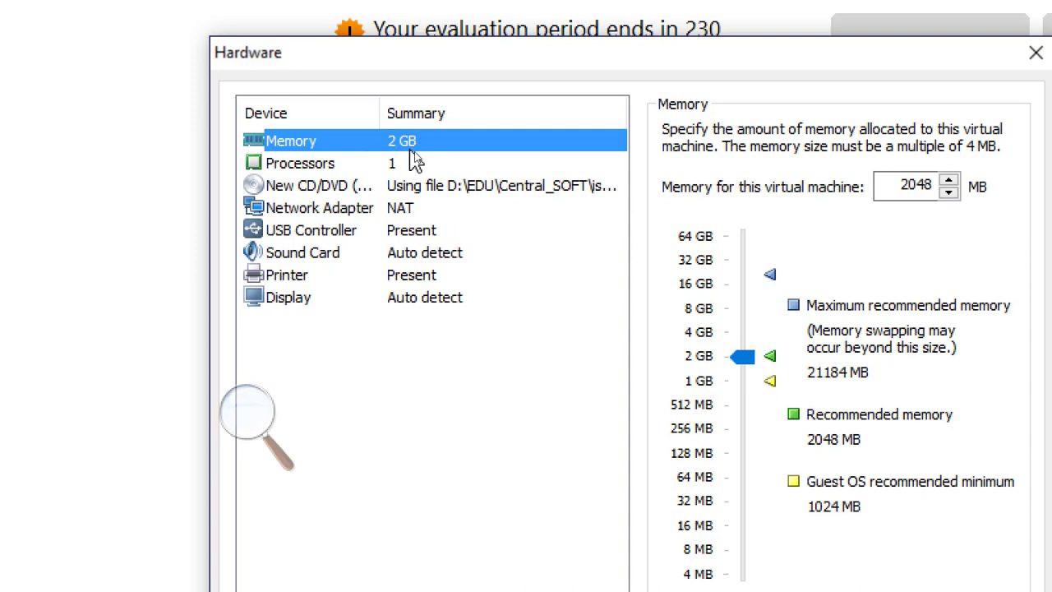
drag(744, 355, 750, 341)
click(744, 332)
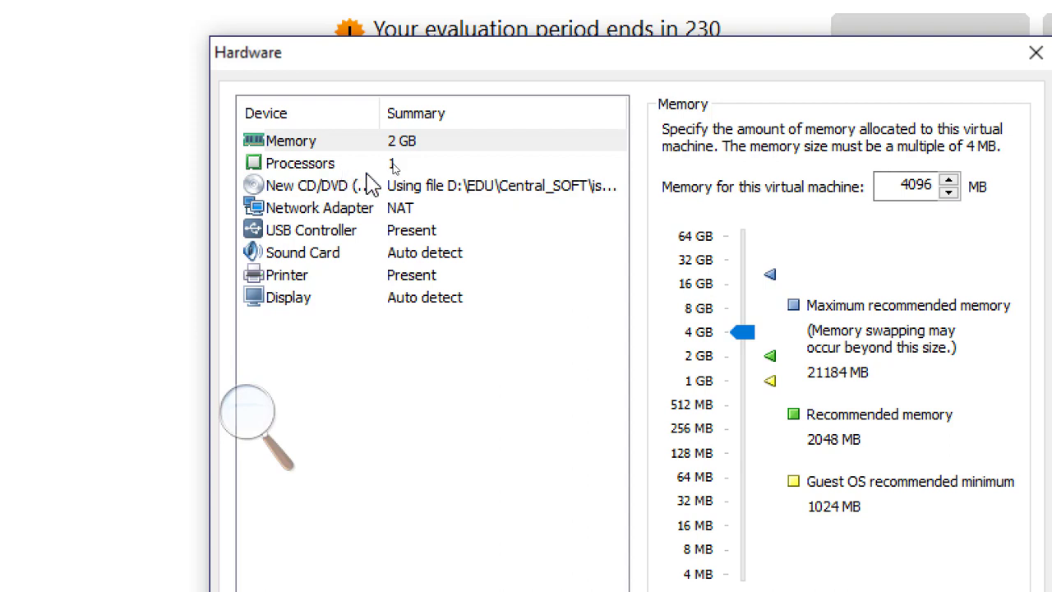
Compare the network adapter's connection options and set it to a custom specific virtual network.
click(383, 210)
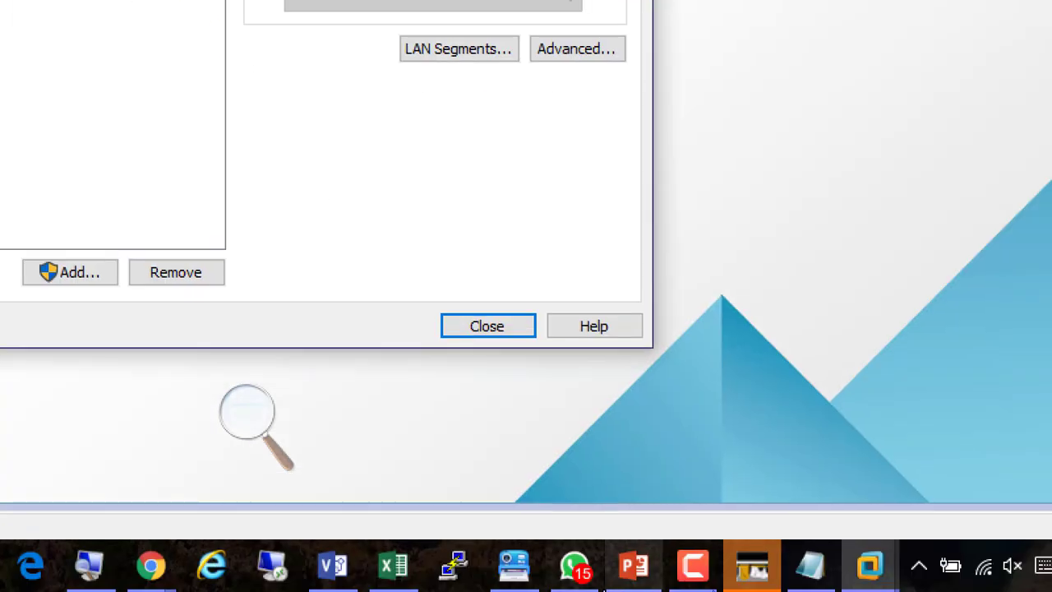
click(696, 567)
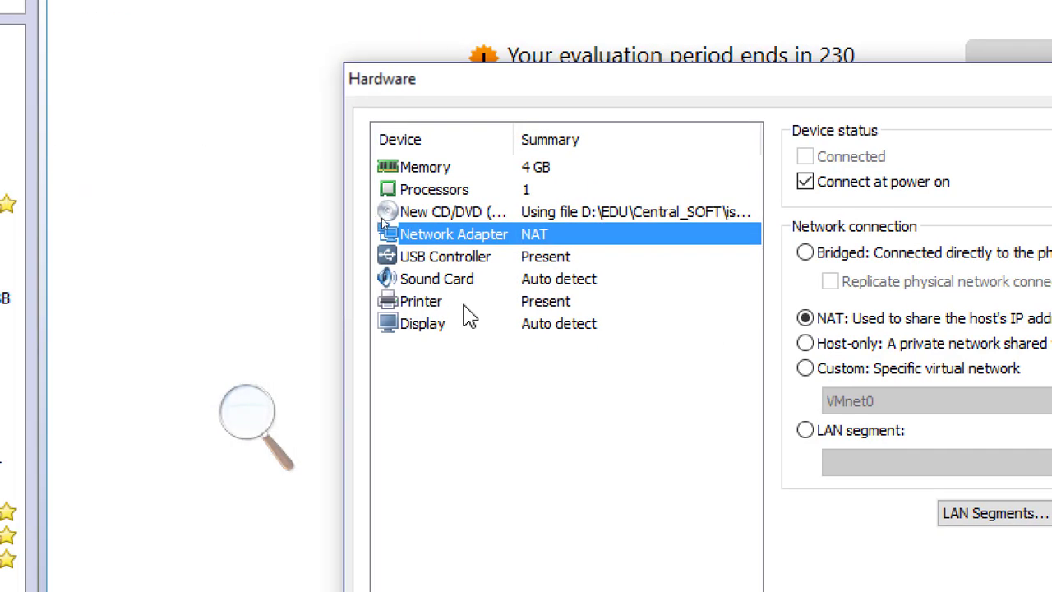
click(525, 169)
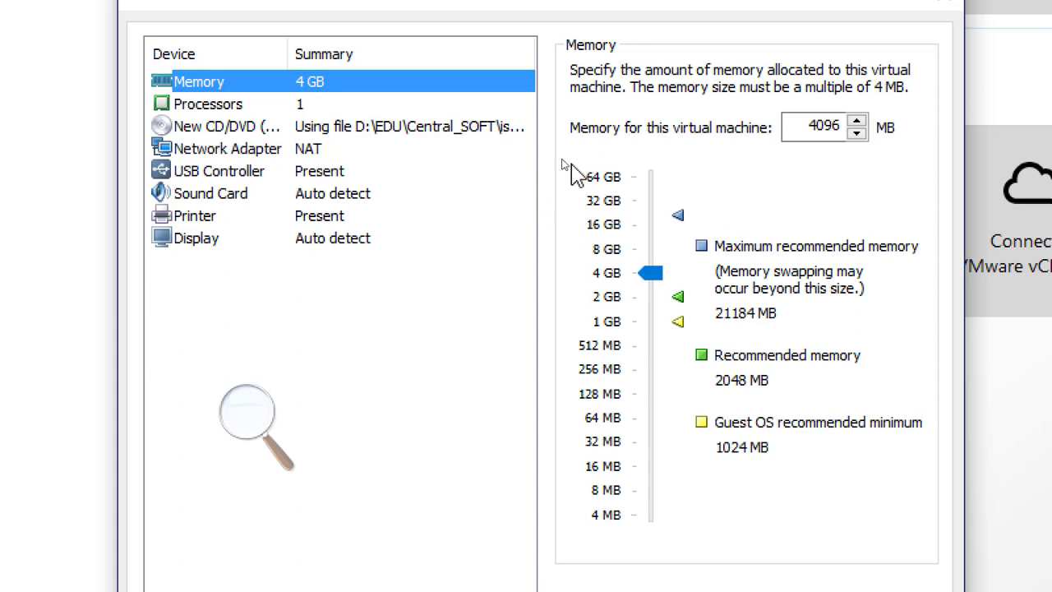
click(307, 154)
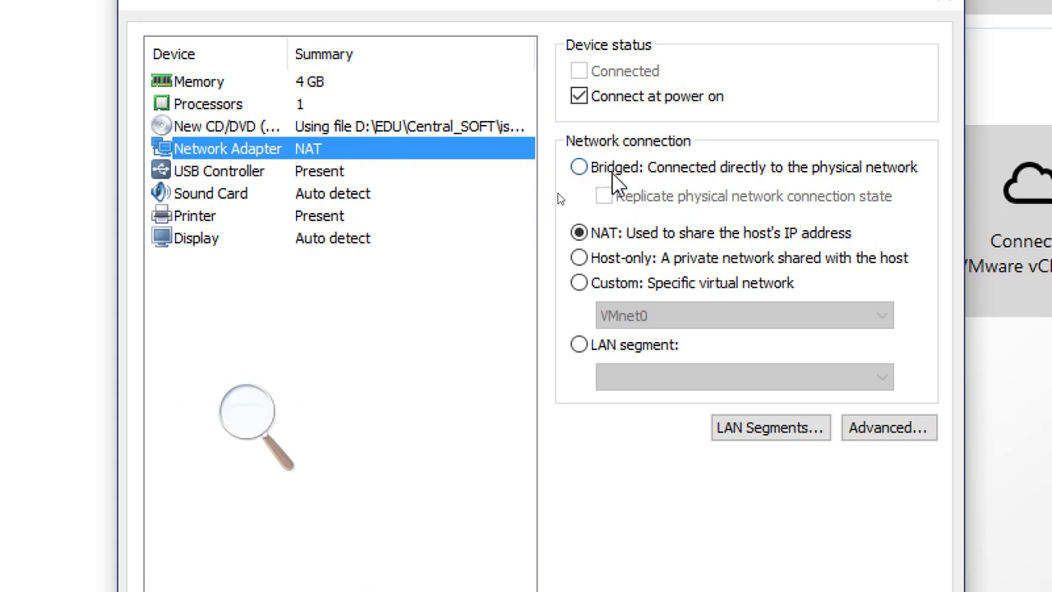
click(580, 168)
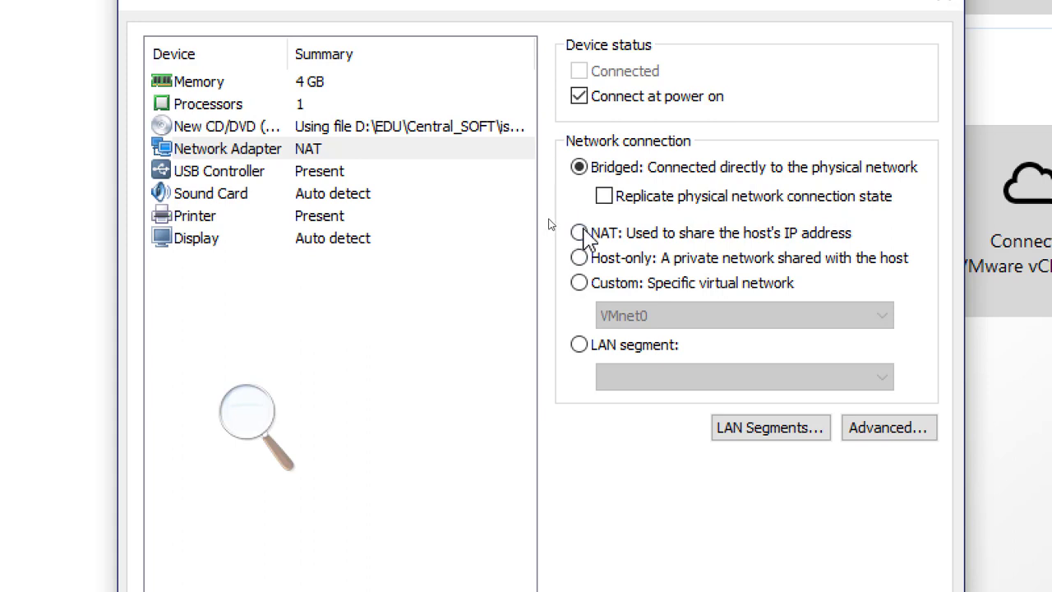
click(580, 232)
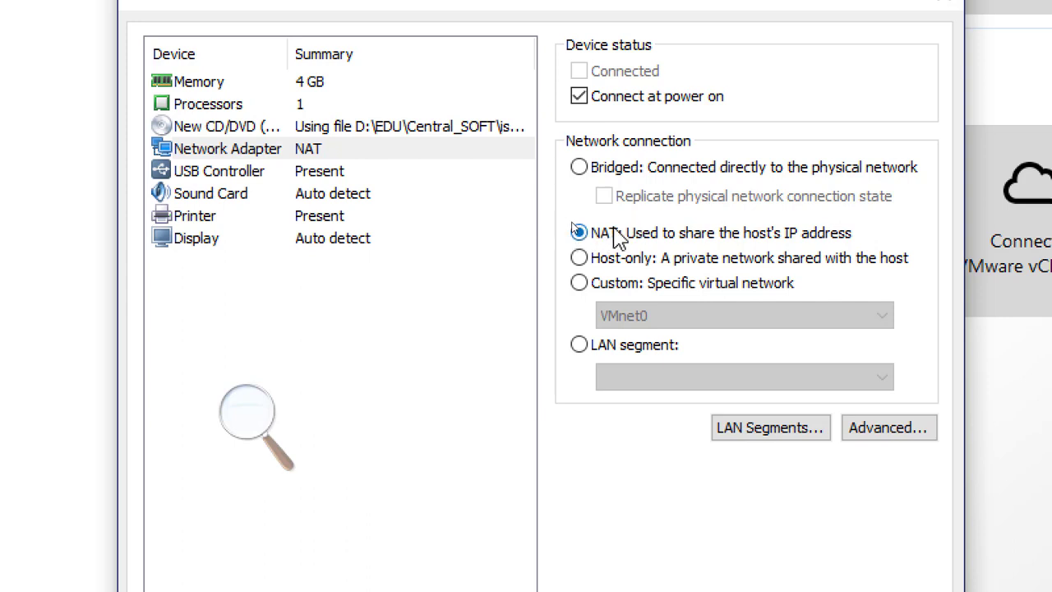
click(580, 259)
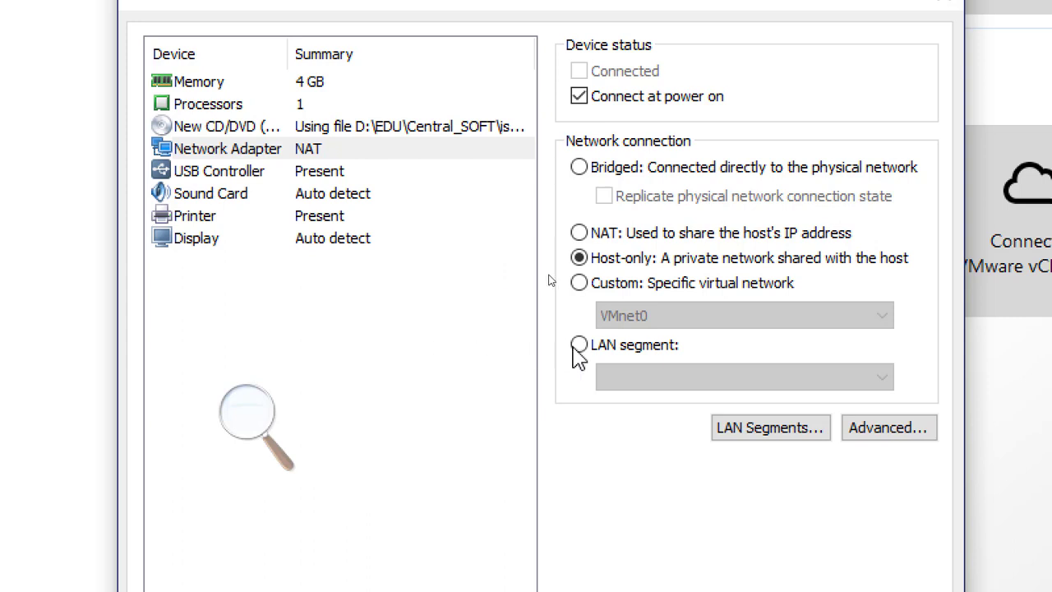
click(580, 284)
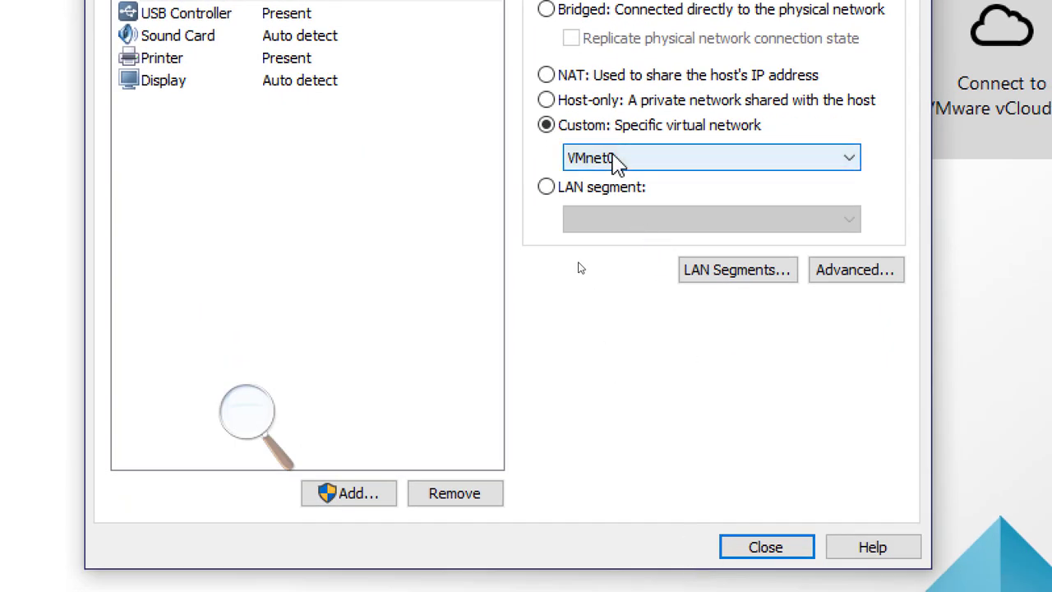
Choose VMnet12 as the adapter's custom virtual network.
click(618, 162)
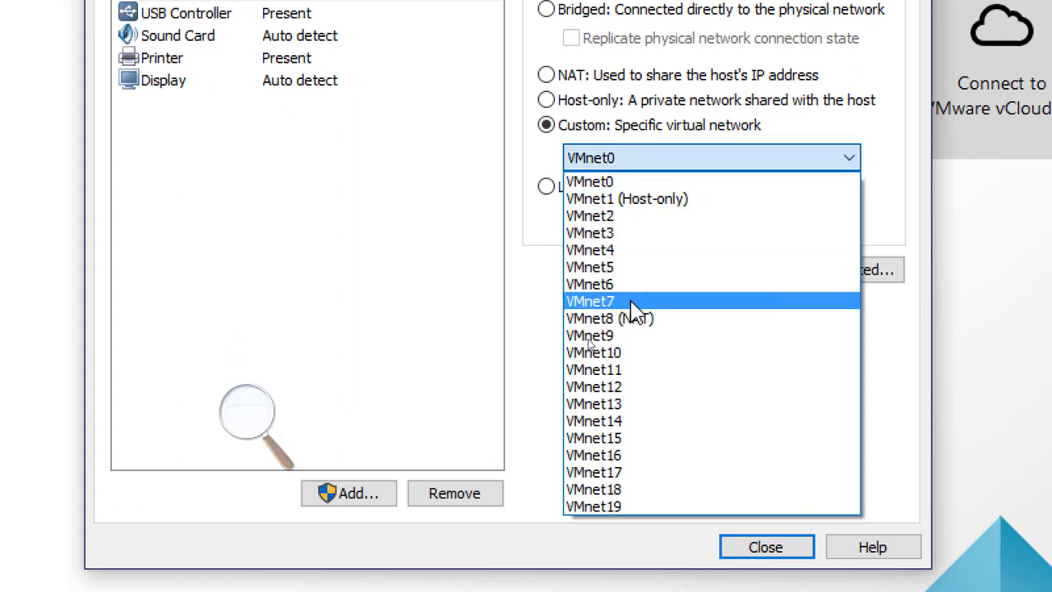
click(623, 233)
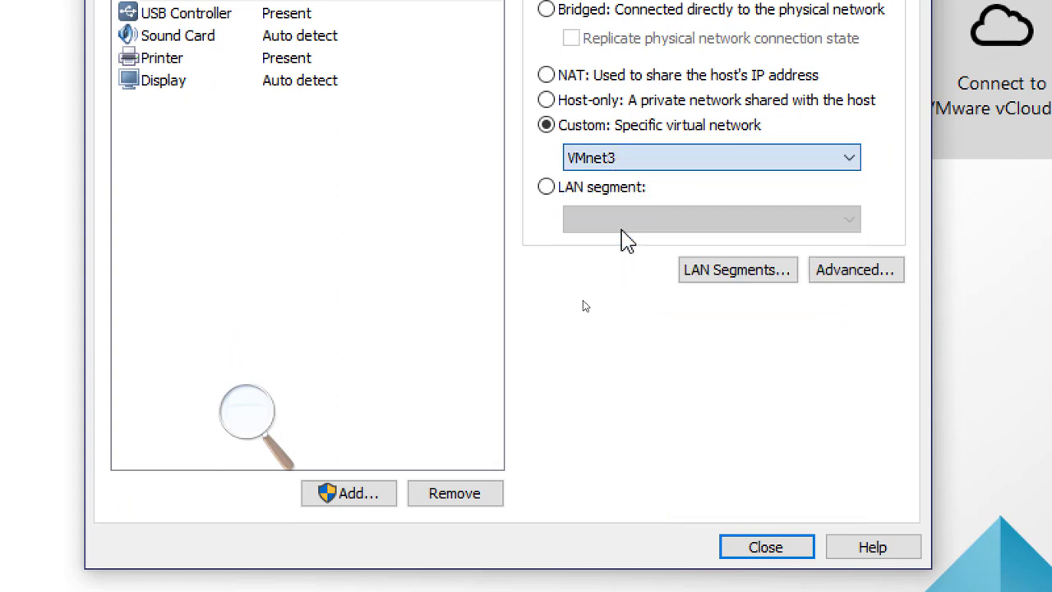
click(608, 166)
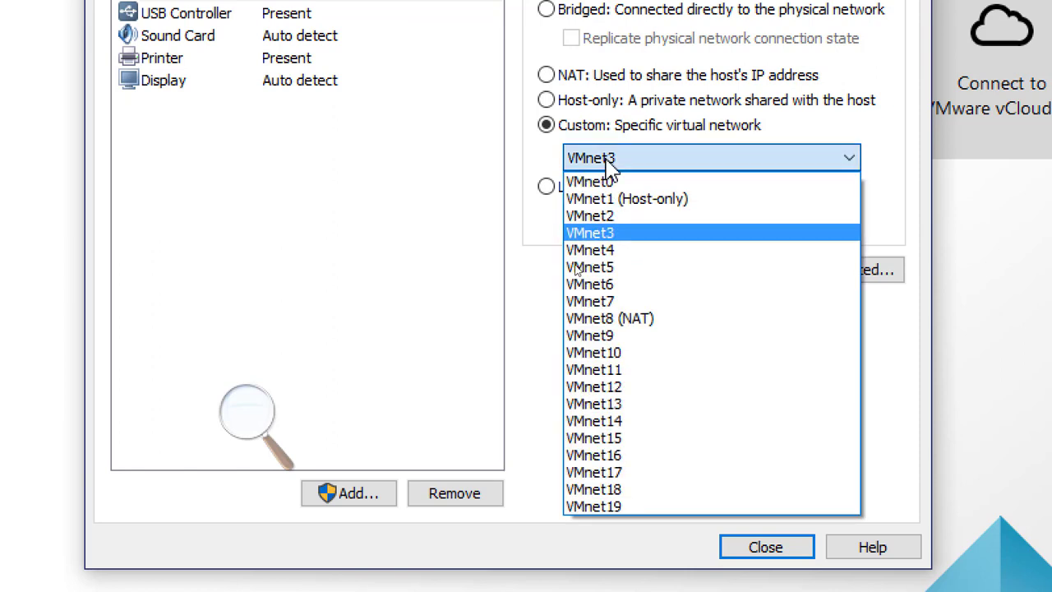
click(624, 251)
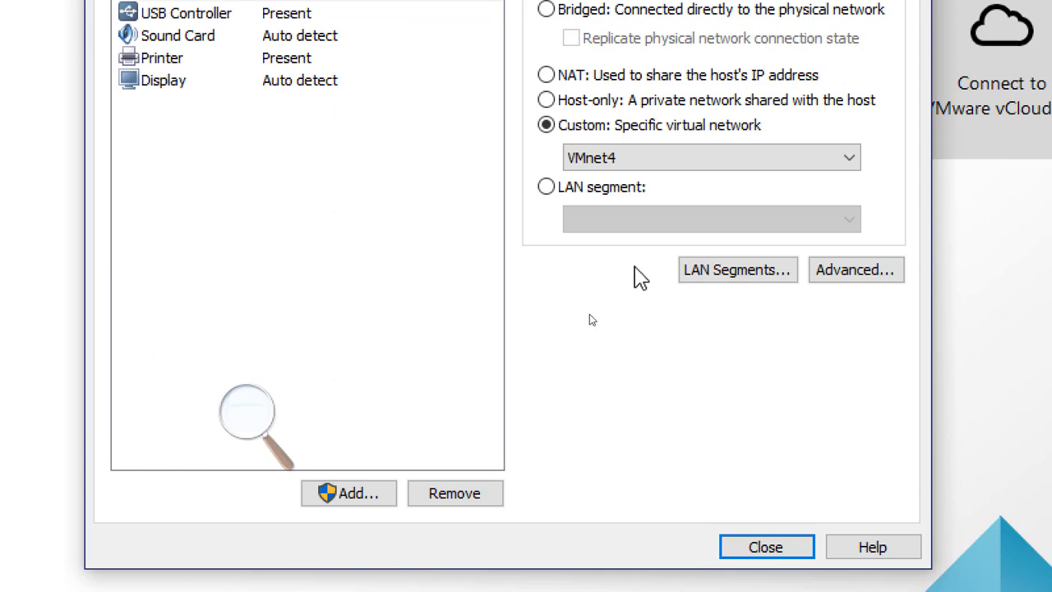
click(609, 157)
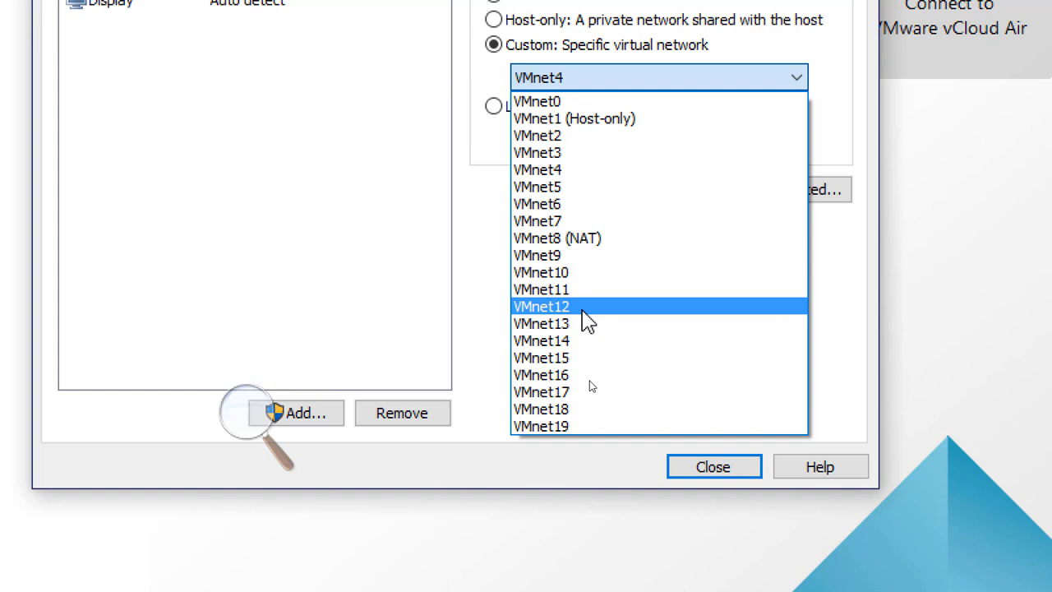
click(587, 317)
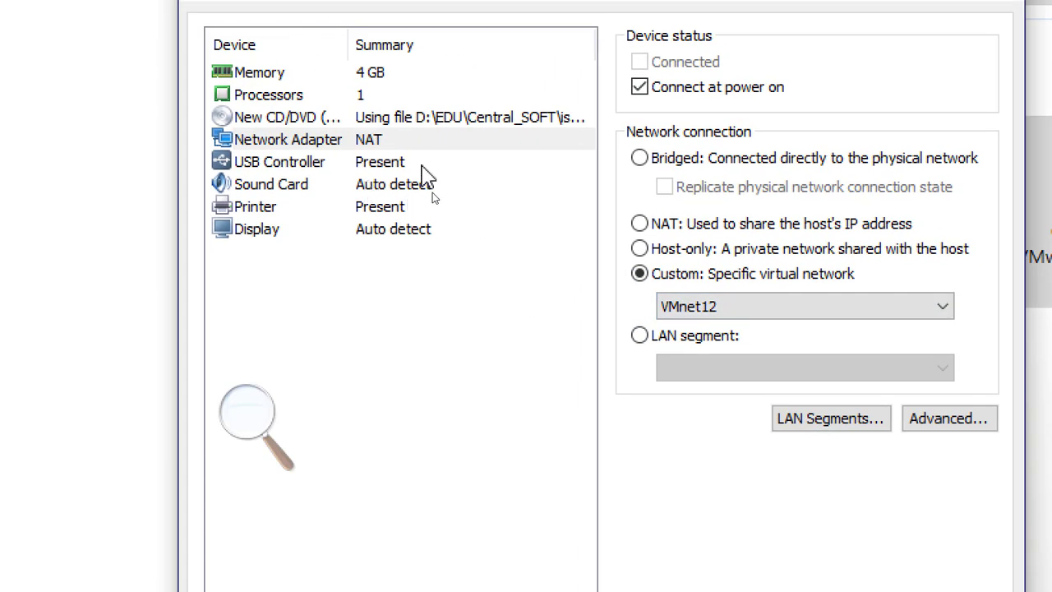
Review the settings of each virtual hardware device in the list.
click(374, 144)
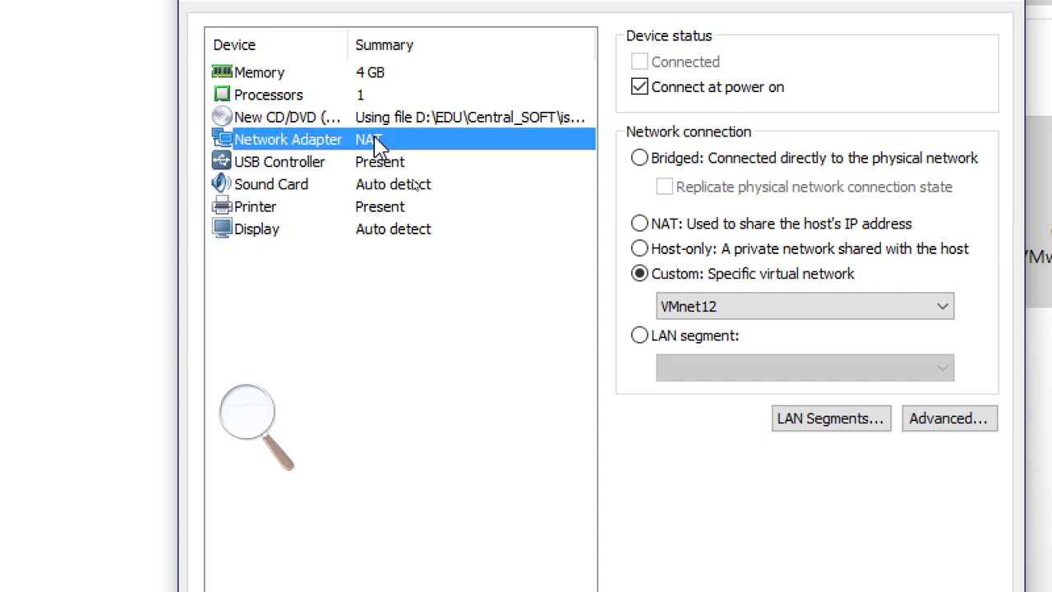
click(370, 74)
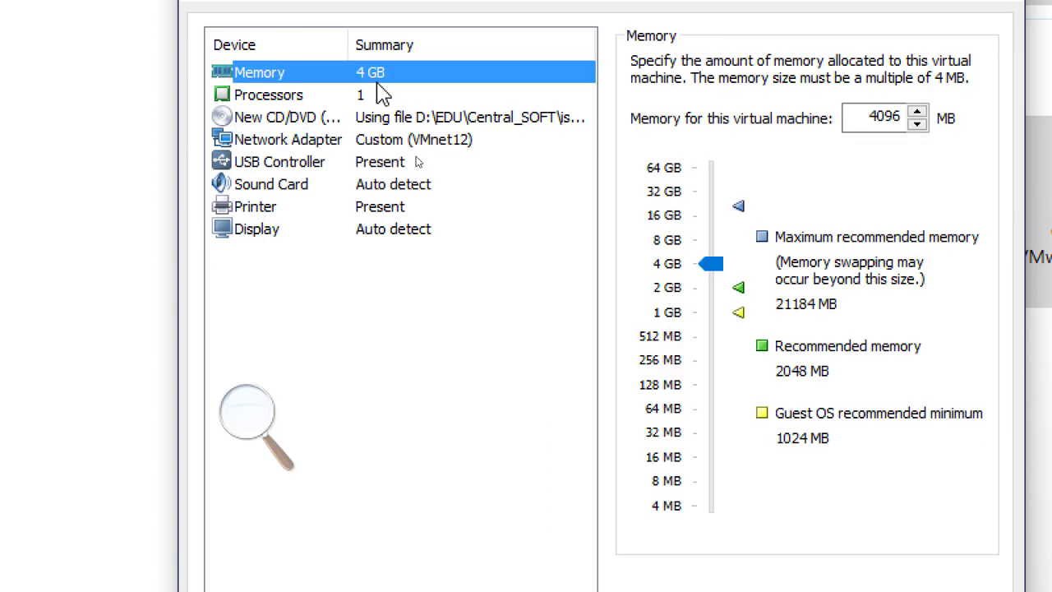
click(395, 150)
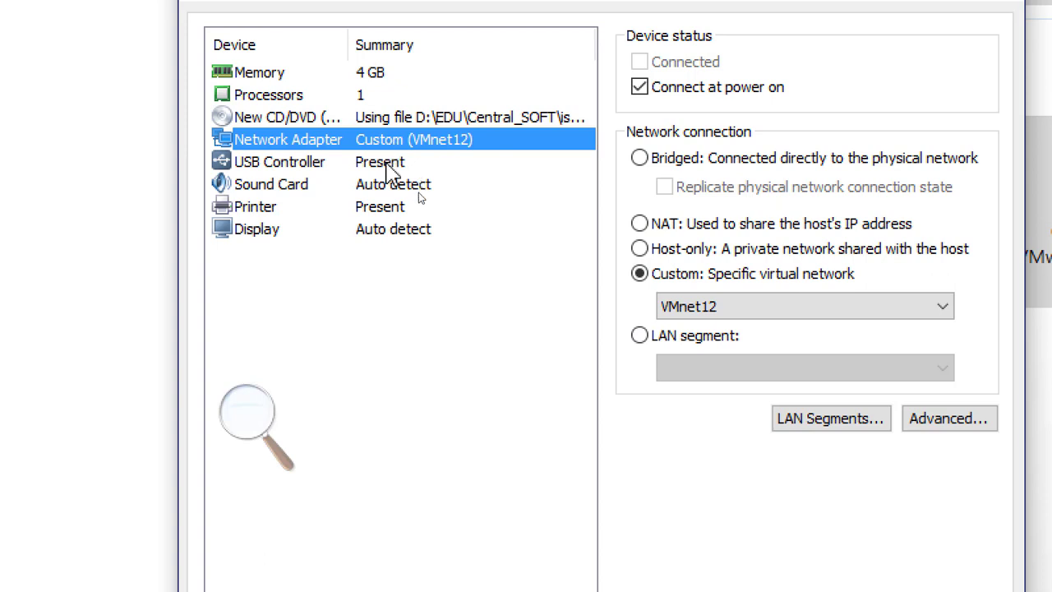
click(388, 165)
click(394, 189)
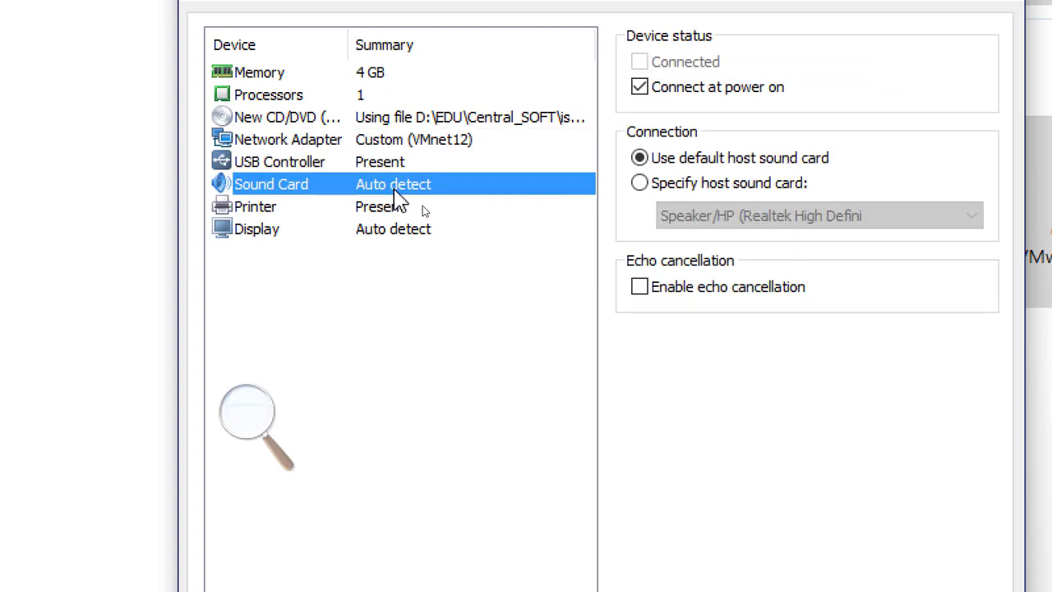
click(409, 216)
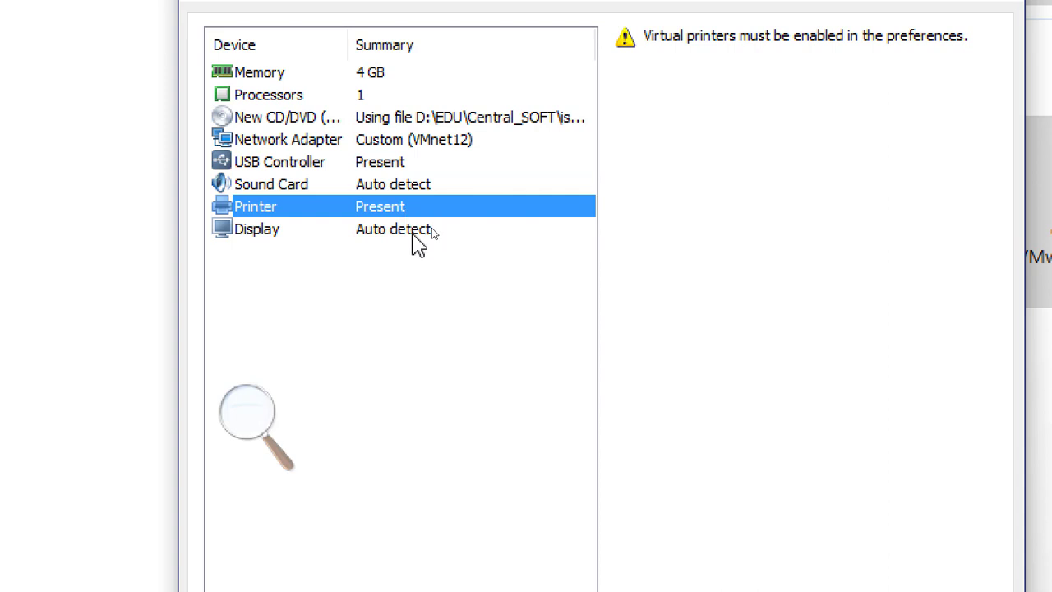
click(415, 234)
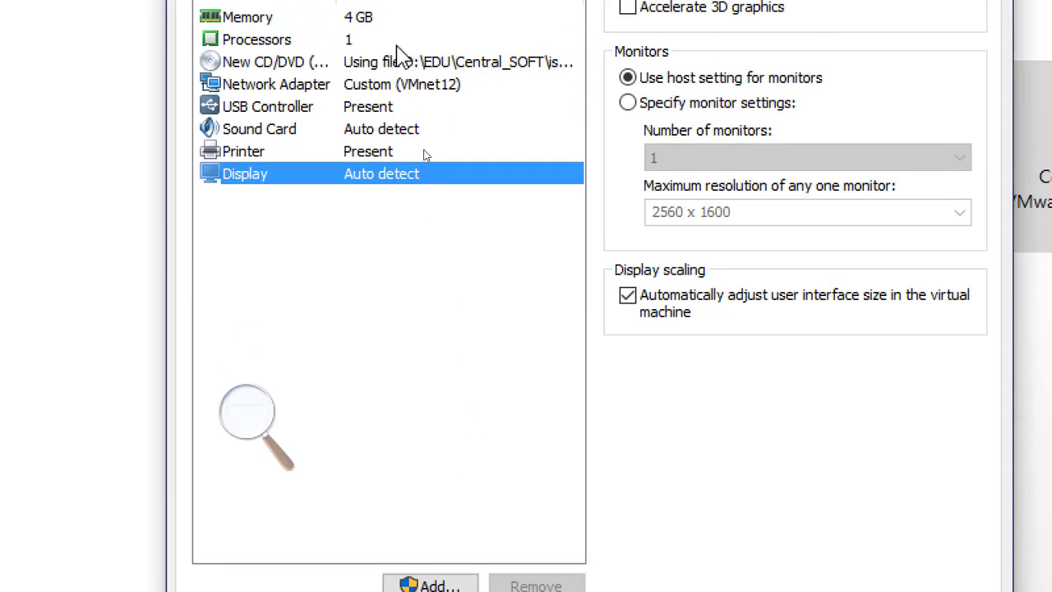
click(379, 17)
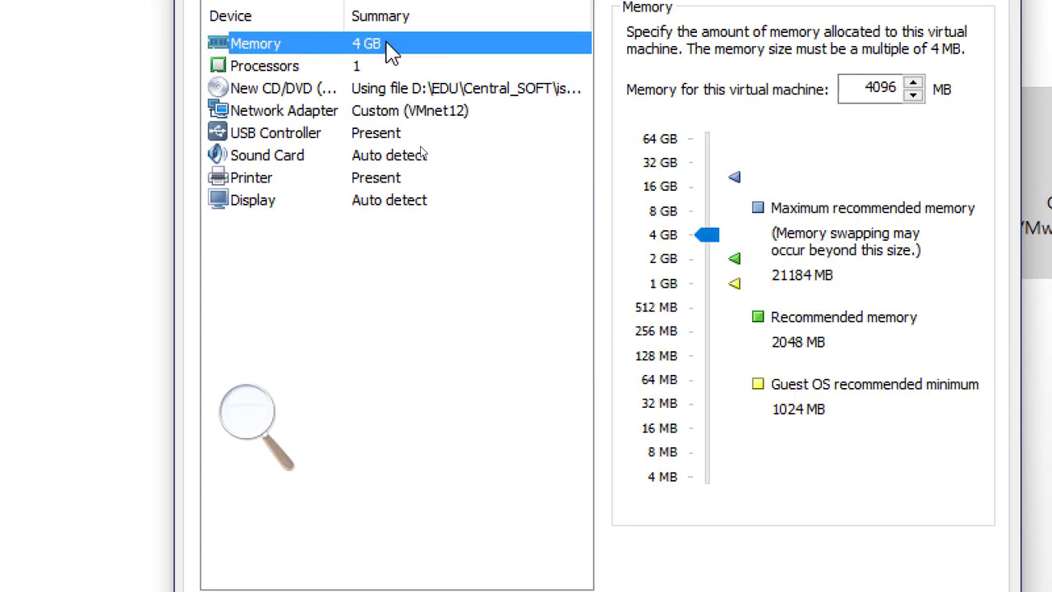
click(434, 110)
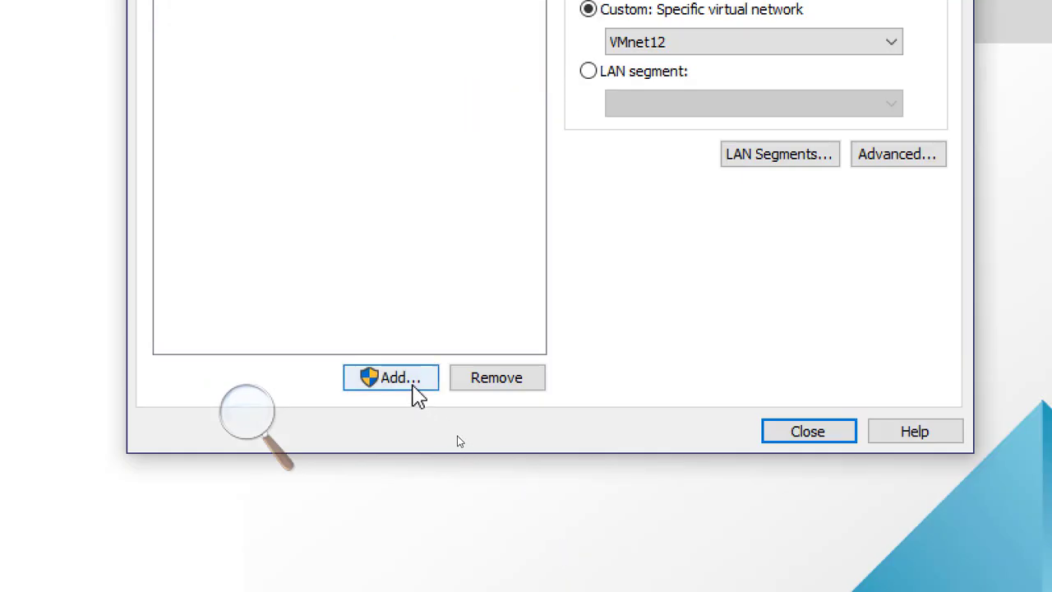
Open the Add Hardware wizard to review the available hardware types, then cancel it.
click(411, 381)
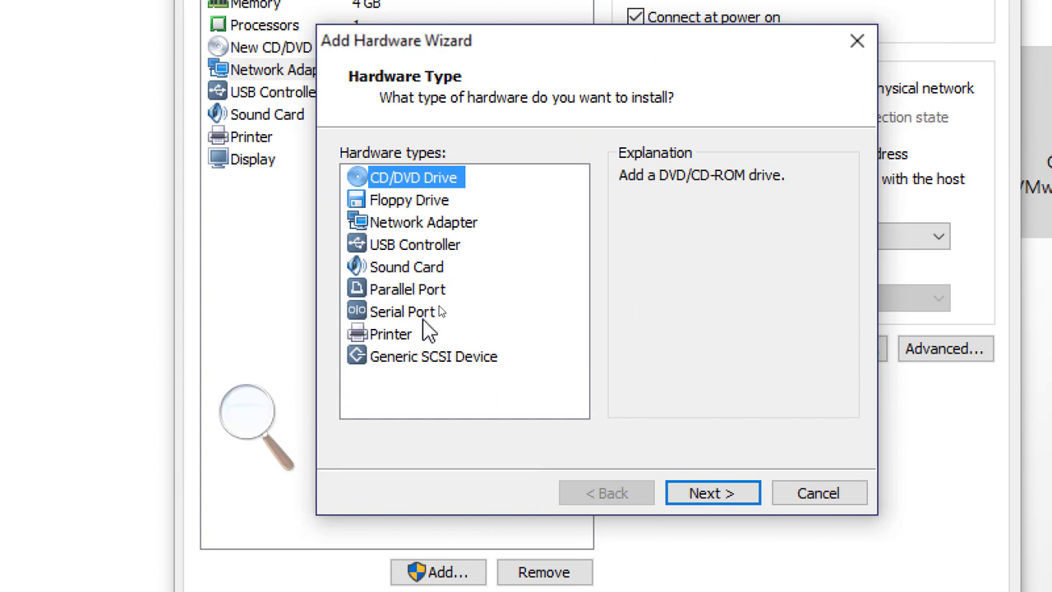
click(426, 223)
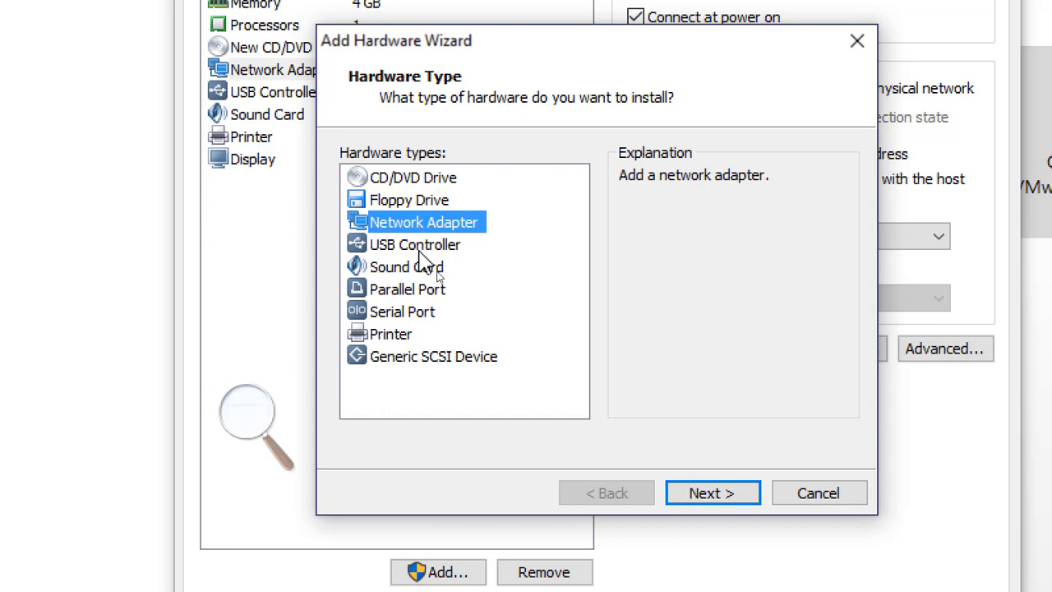
click(420, 252)
click(423, 271)
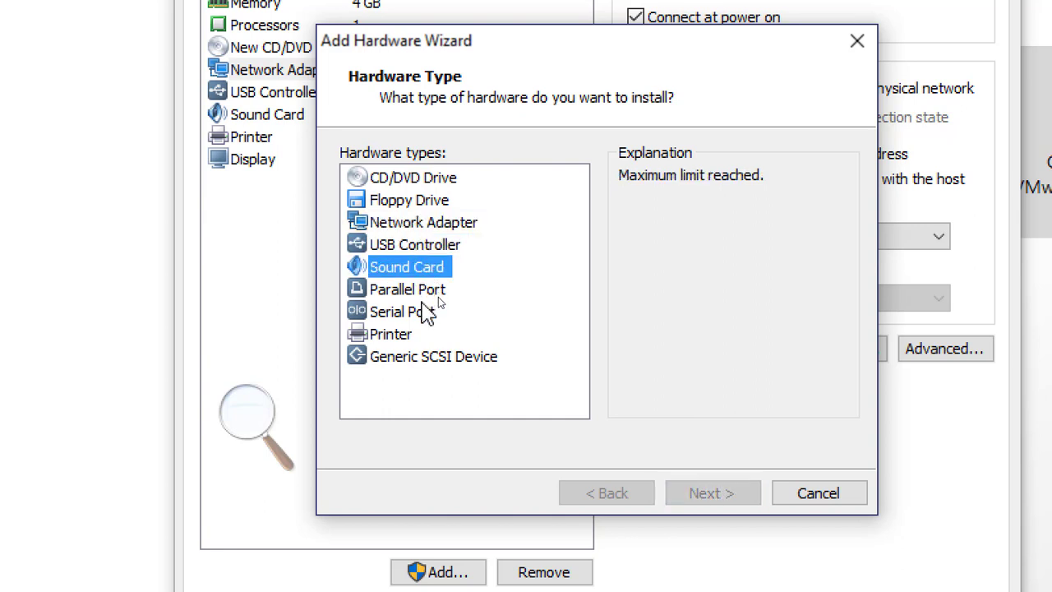
click(427, 313)
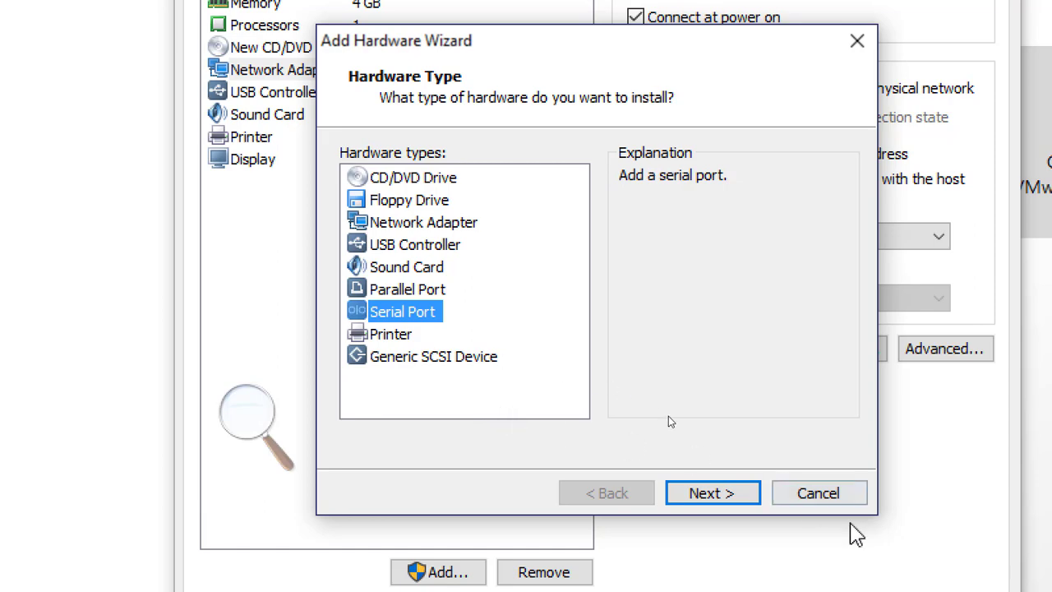
click(809, 500)
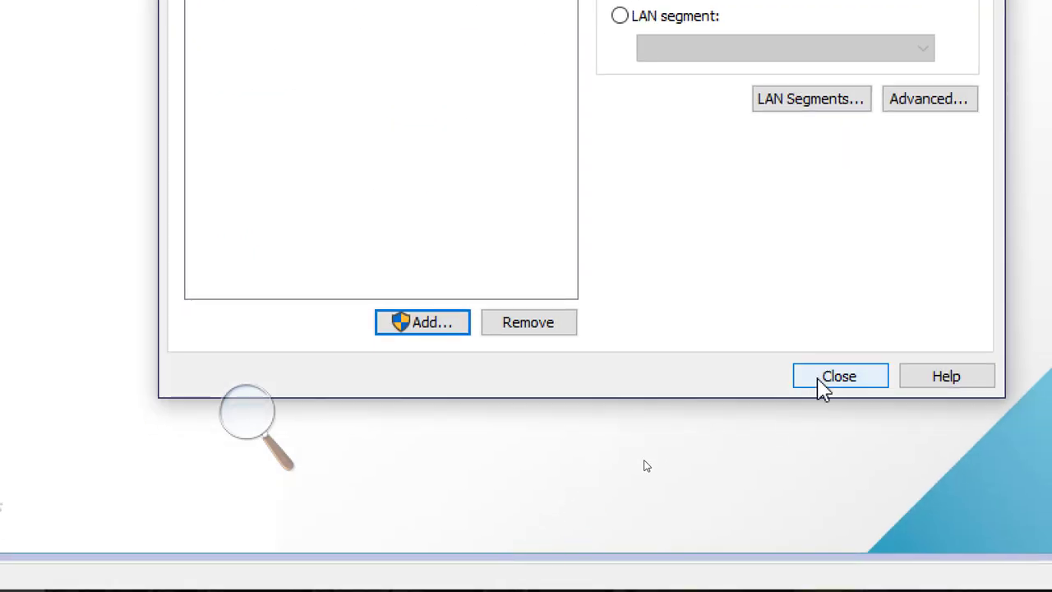
Close hardware customization and finish creating the virtual machine.
click(834, 380)
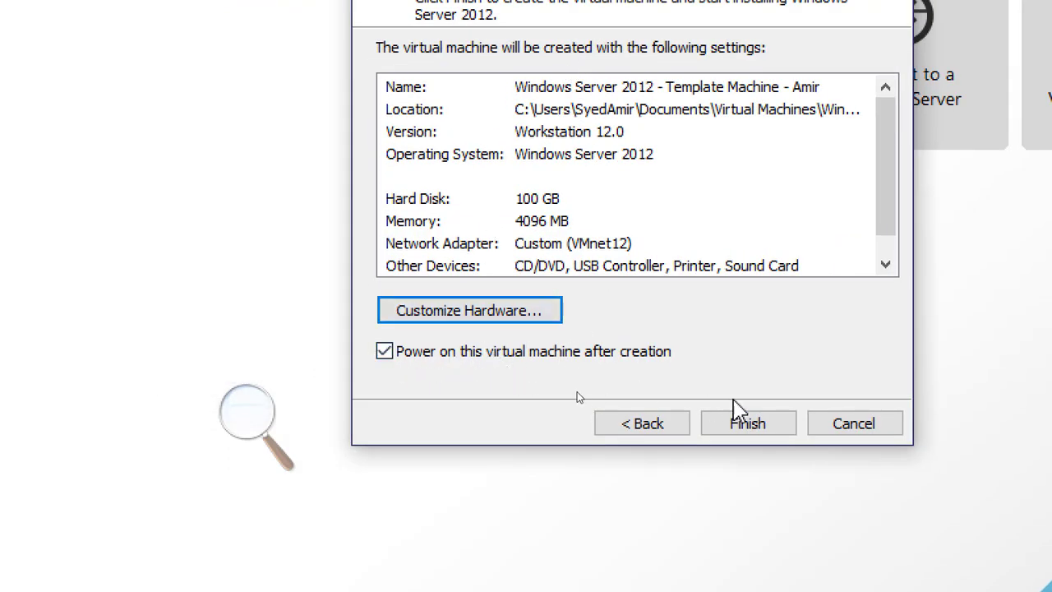
click(748, 425)
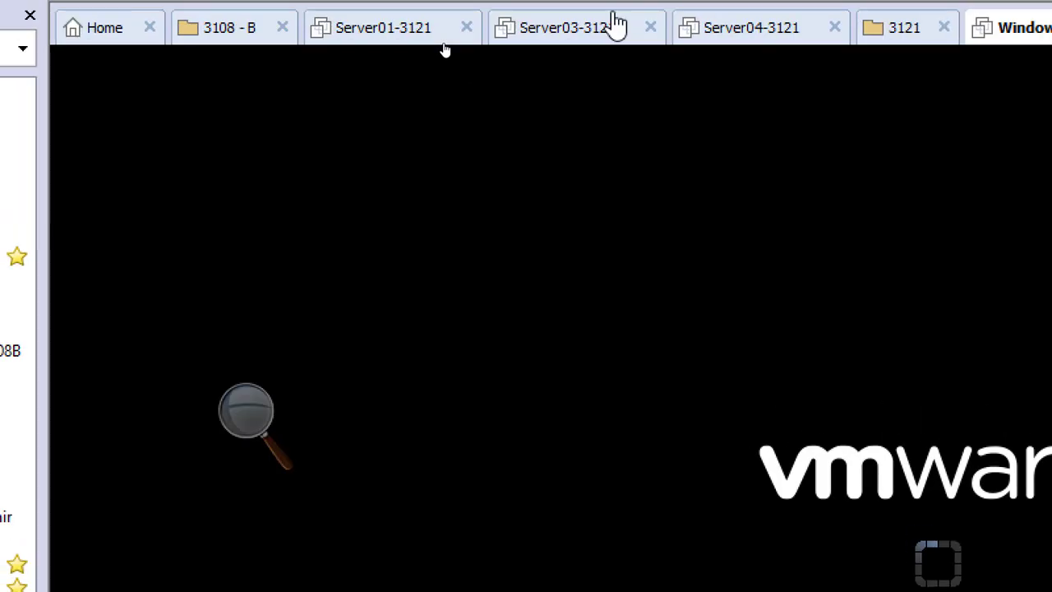
click(267, 435)
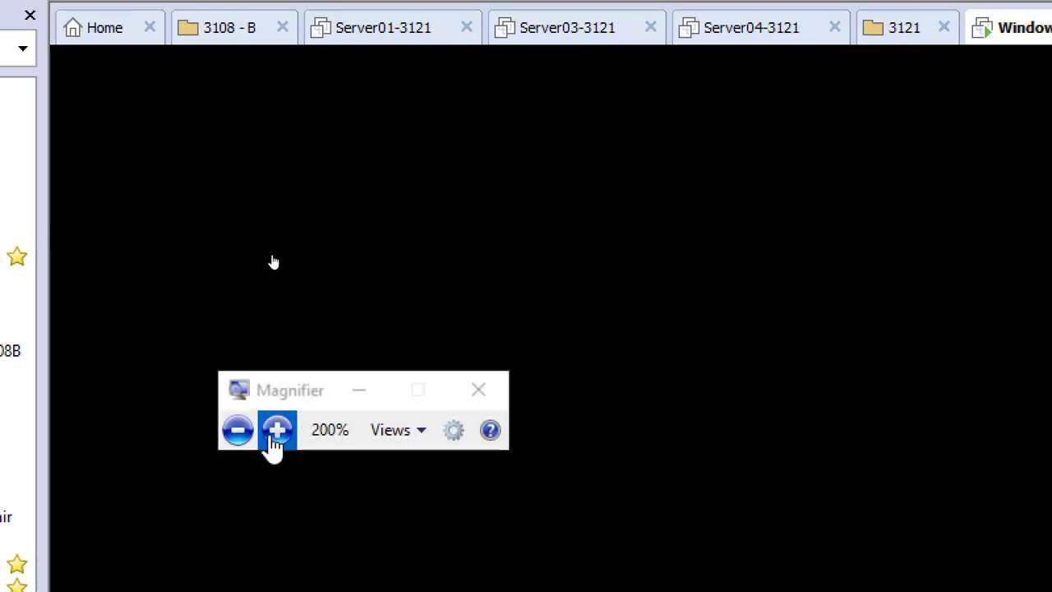
click(274, 436)
click(230, 433)
click(230, 432)
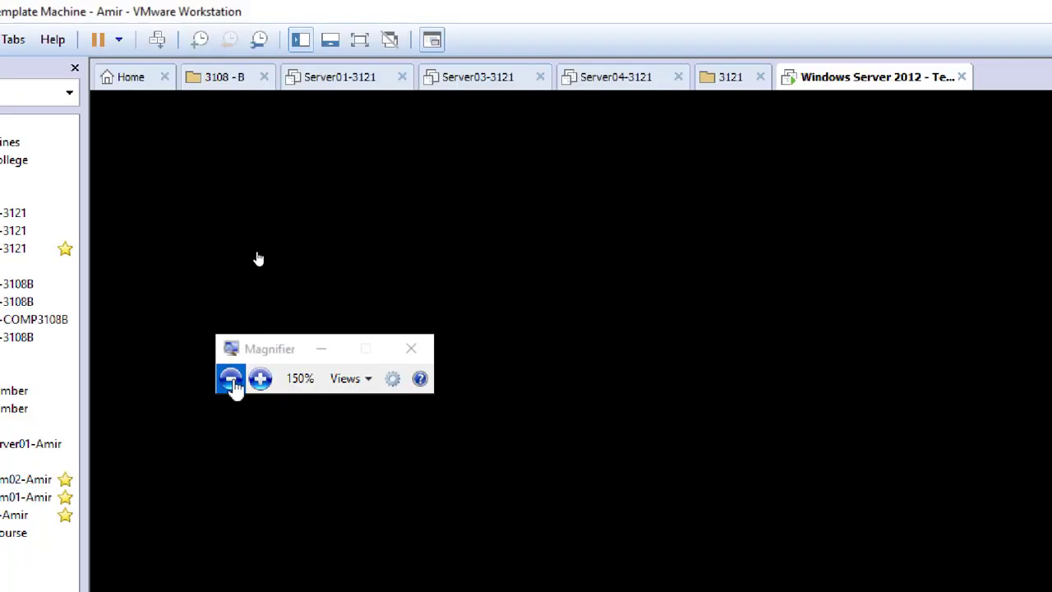
click(231, 379)
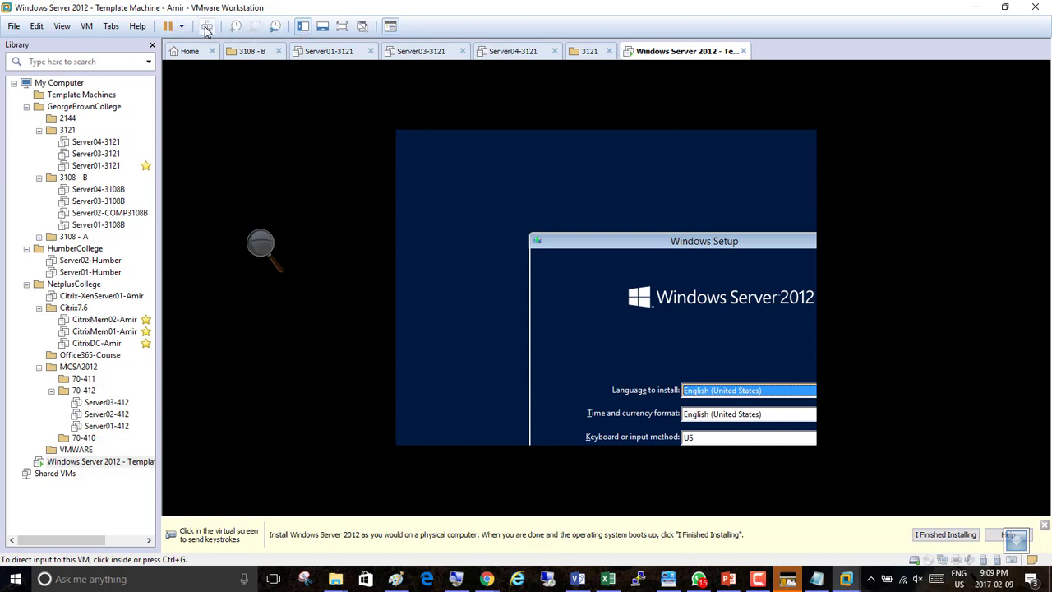
Switch the virtual machine to full screen, accept the default setup language settings, and start Install now.
click(338, 28)
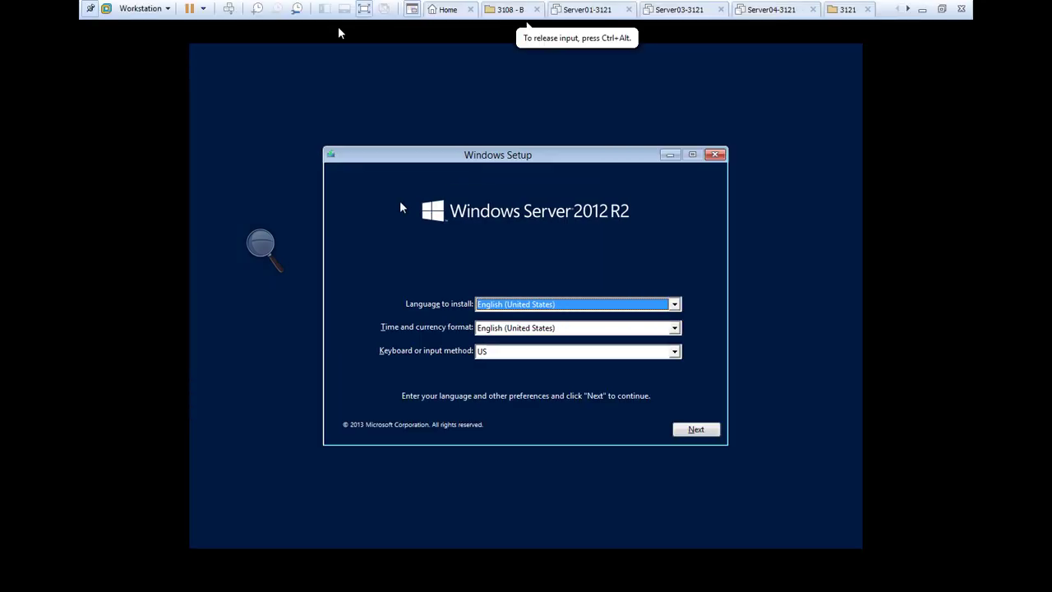
click(696, 431)
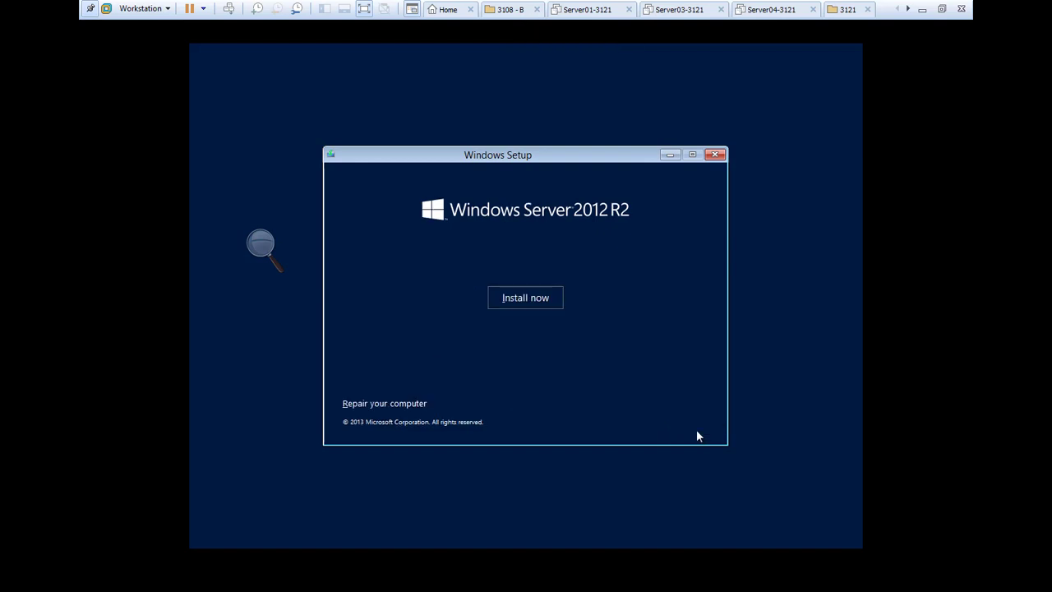
click(526, 300)
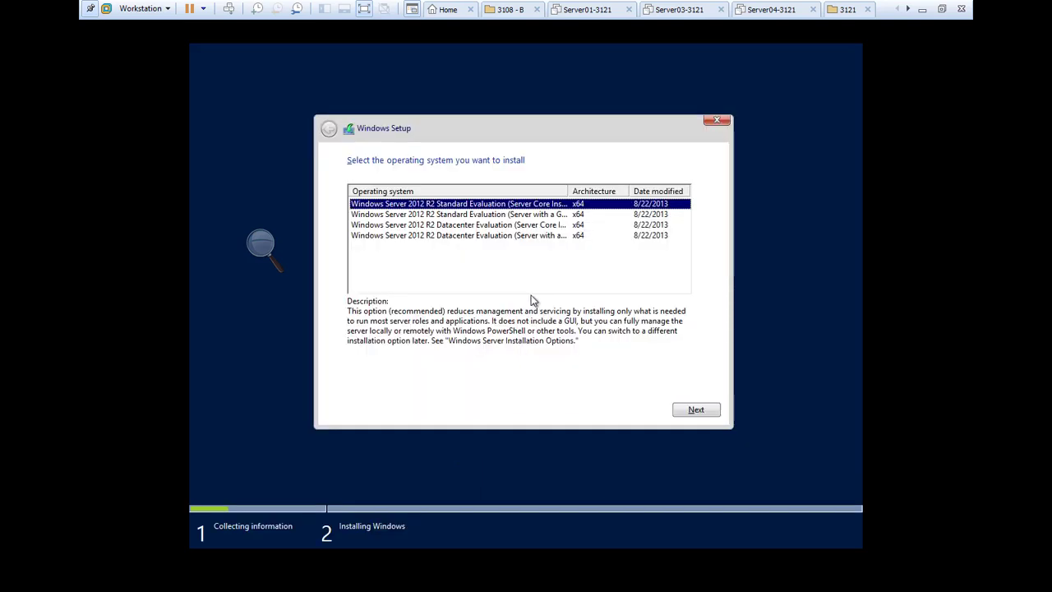
click(263, 244)
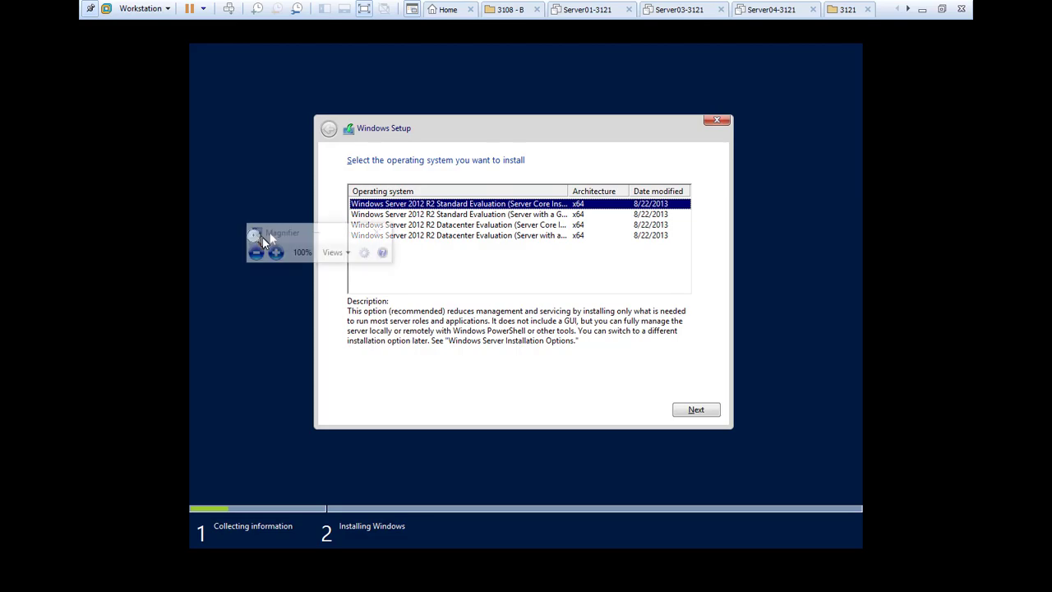
Choose the Windows Server 2012 R2 Datacenter Evaluation (Server with a GUI) edition and accept the license terms.
click(276, 253)
click(279, 255)
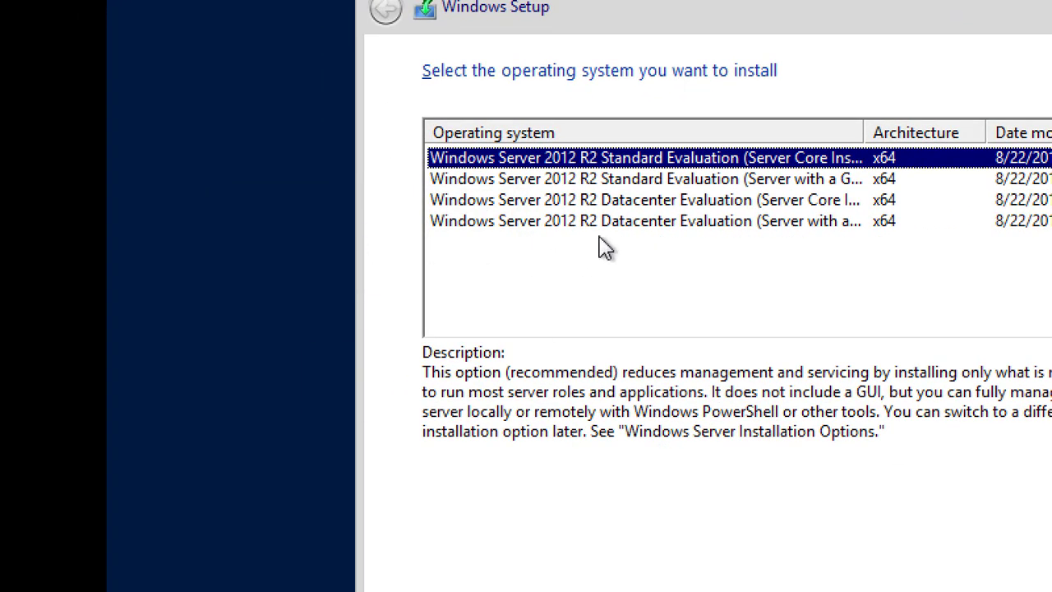
click(618, 230)
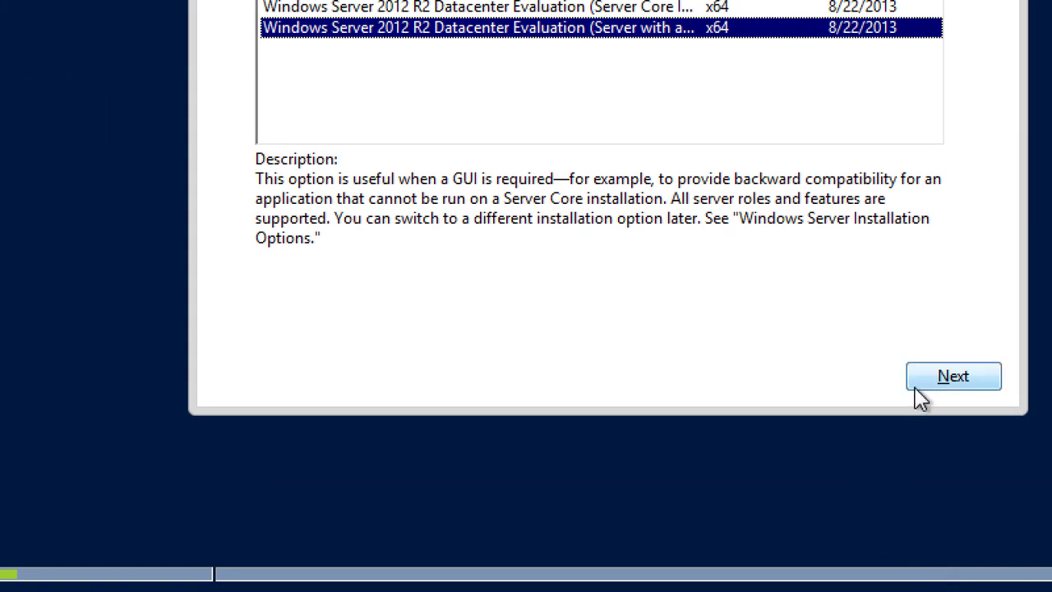
click(938, 377)
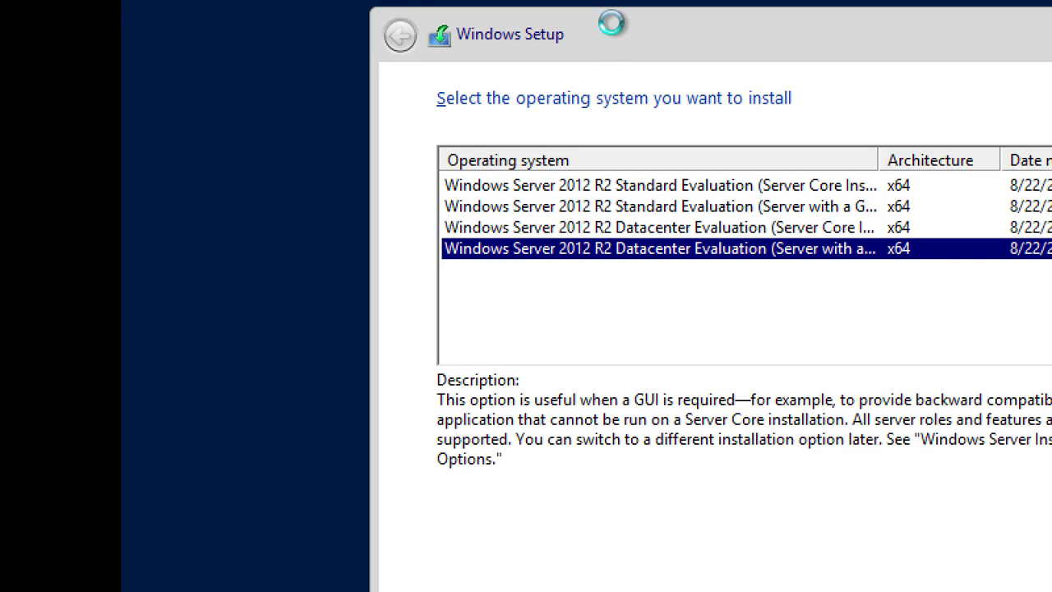
click(588, 466)
click(975, 501)
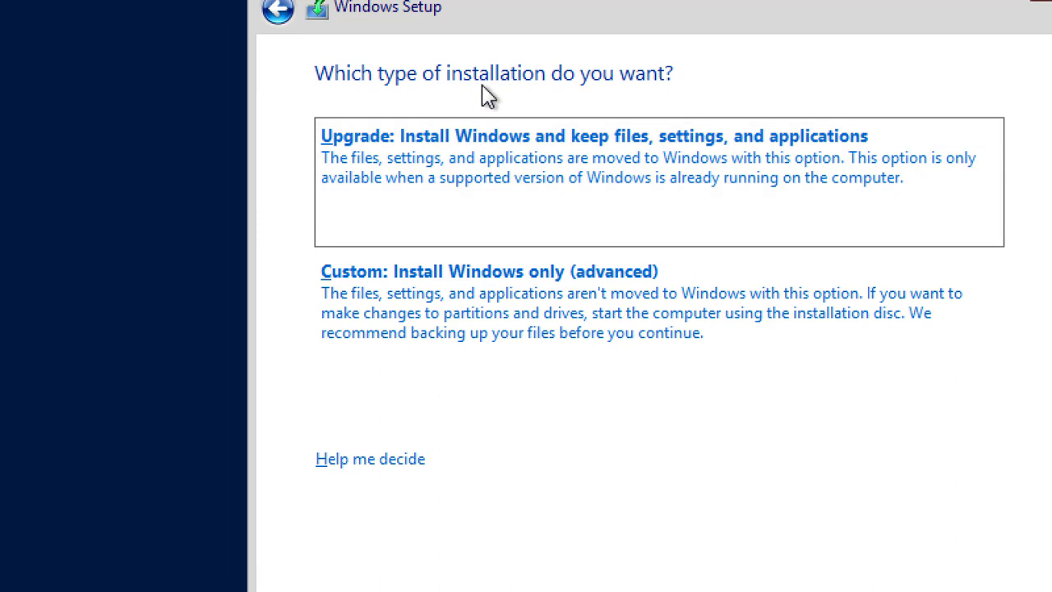
Choose a Custom installation and install Windows onto Drive 0 Unallocated Space.
click(475, 294)
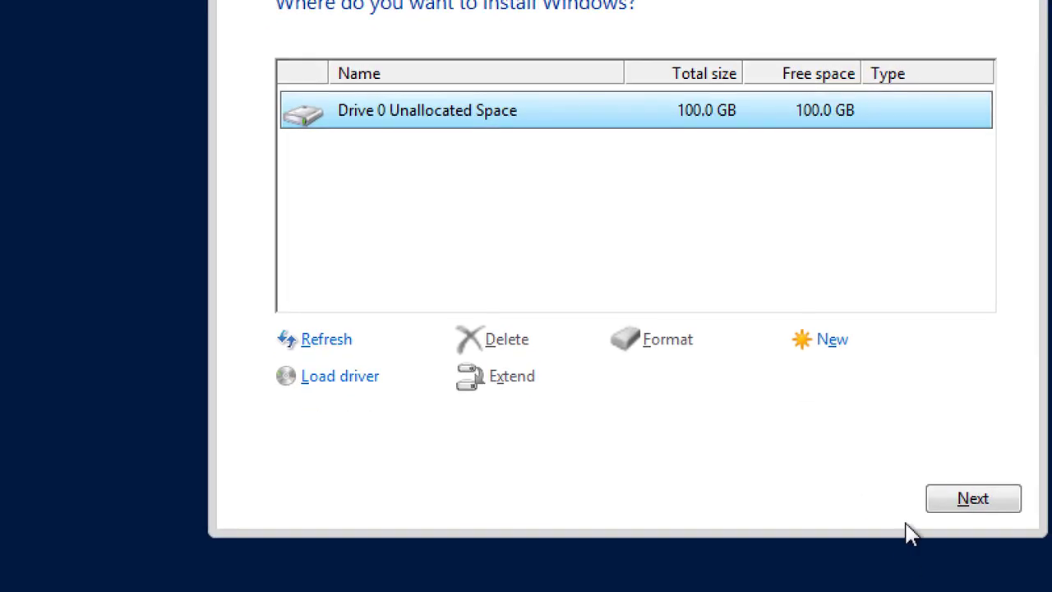
click(884, 507)
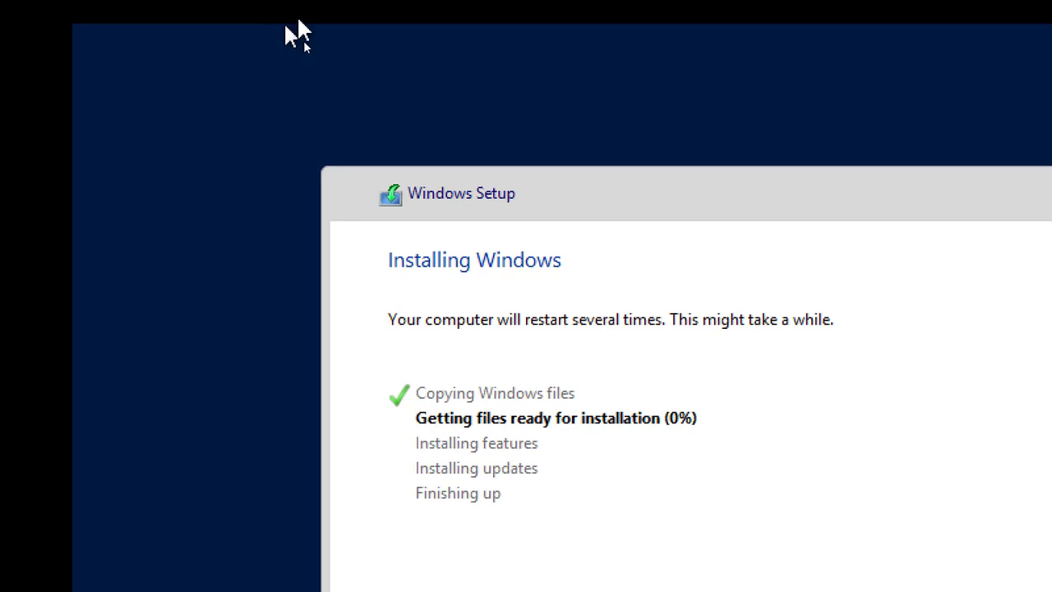
Release input from the virtual machine and exit full screen view while Windows installs.
click(292, 29)
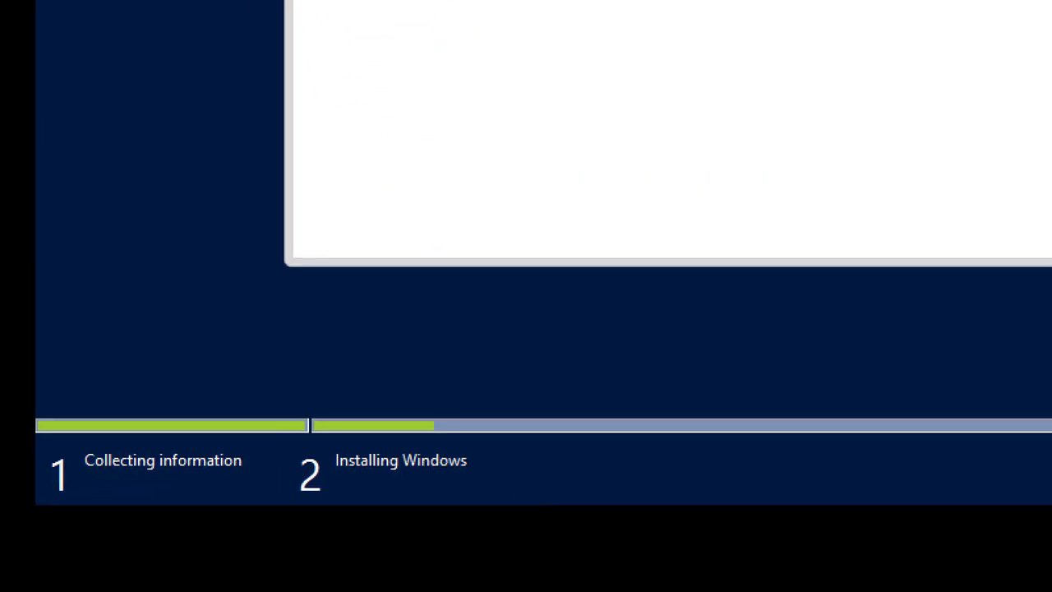
key(ctrl+alt)
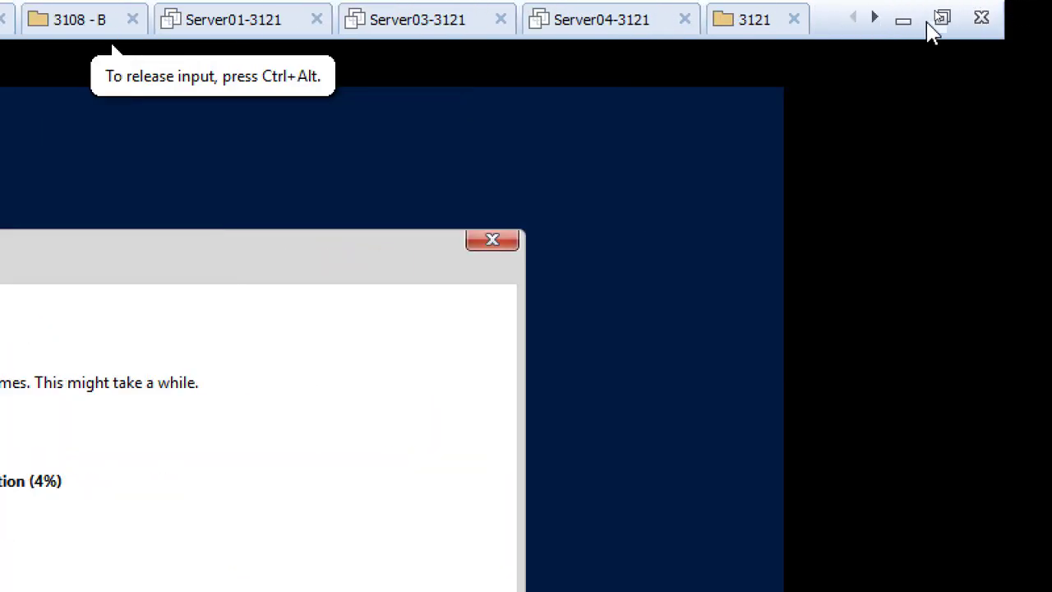
click(942, 18)
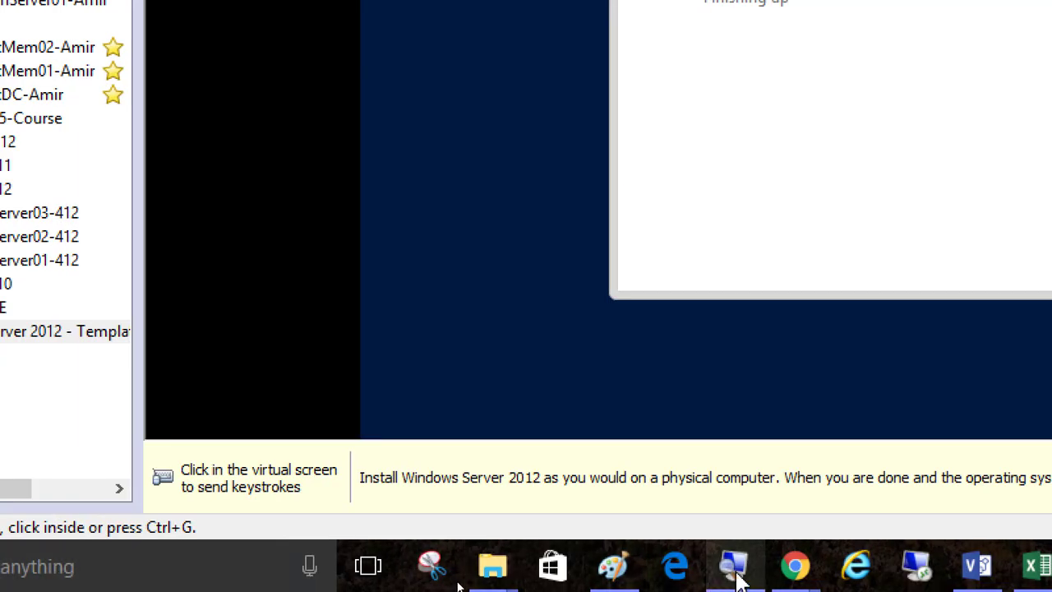
Switch to Chrome and open the IT Professional Courses site in a new tab.
mouse_move(801, 586)
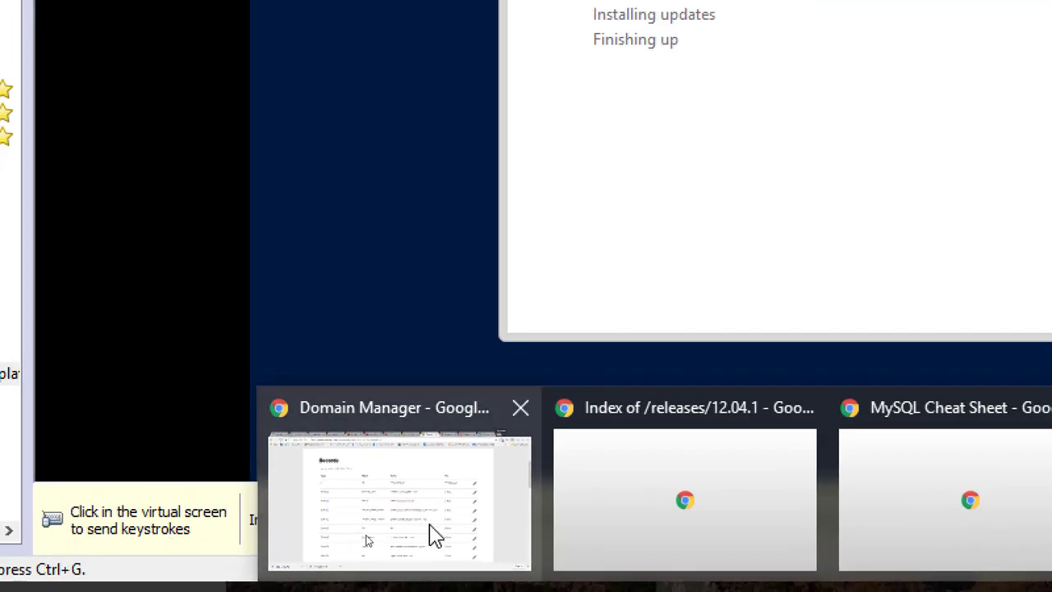
mouse_move(196, 525)
click(438, 526)
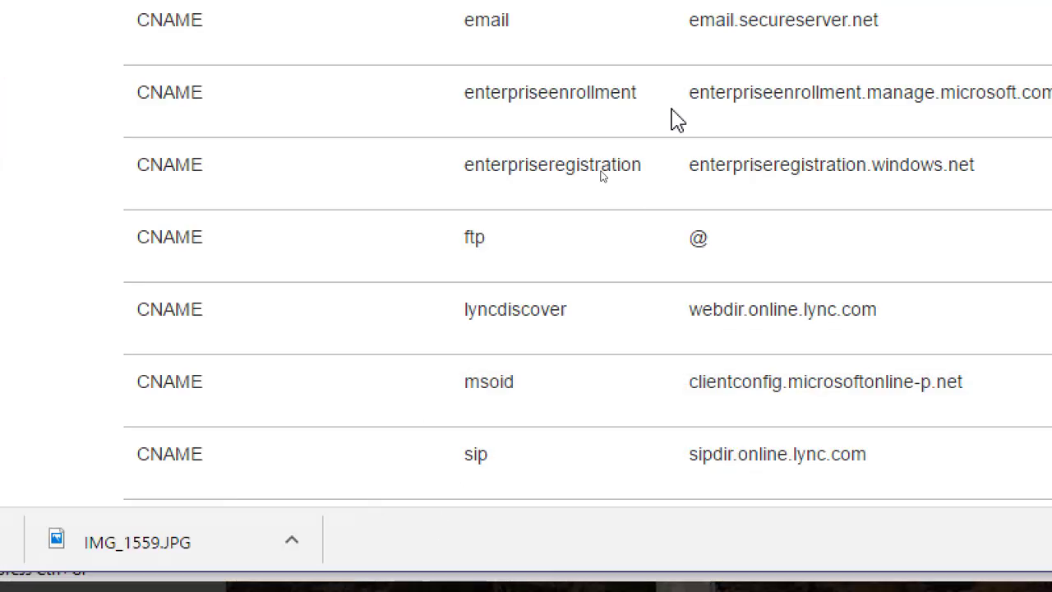
click(978, 50)
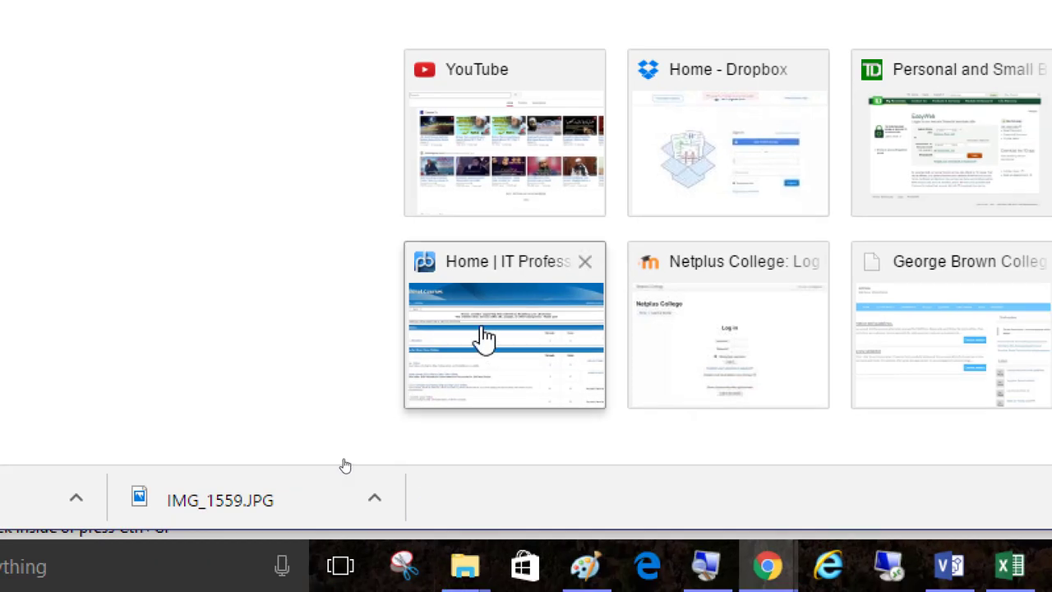
click(473, 337)
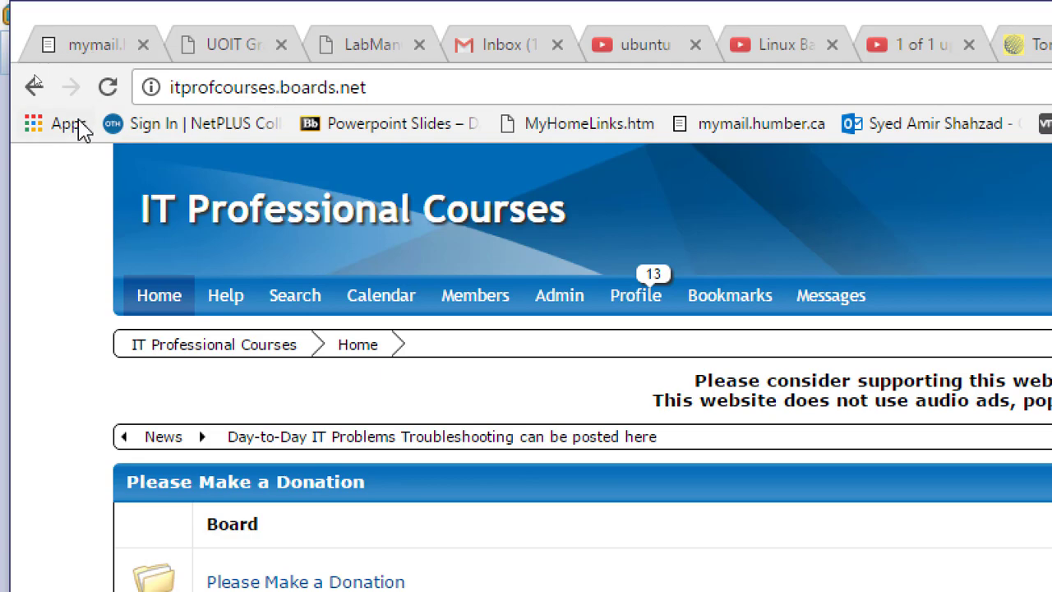
Open the 'STEPS to create first TEMPLATE machine -Software to Download' thread in the How to Prepare Your Lab board.
scroll(66, 343, down, 15)
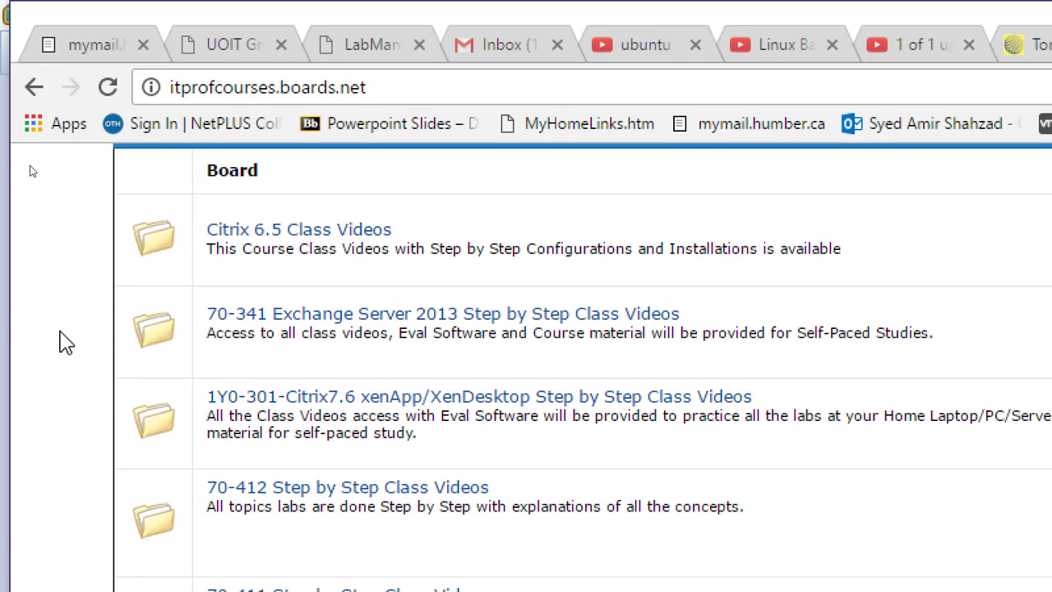
scroll(40, 369, down, 13)
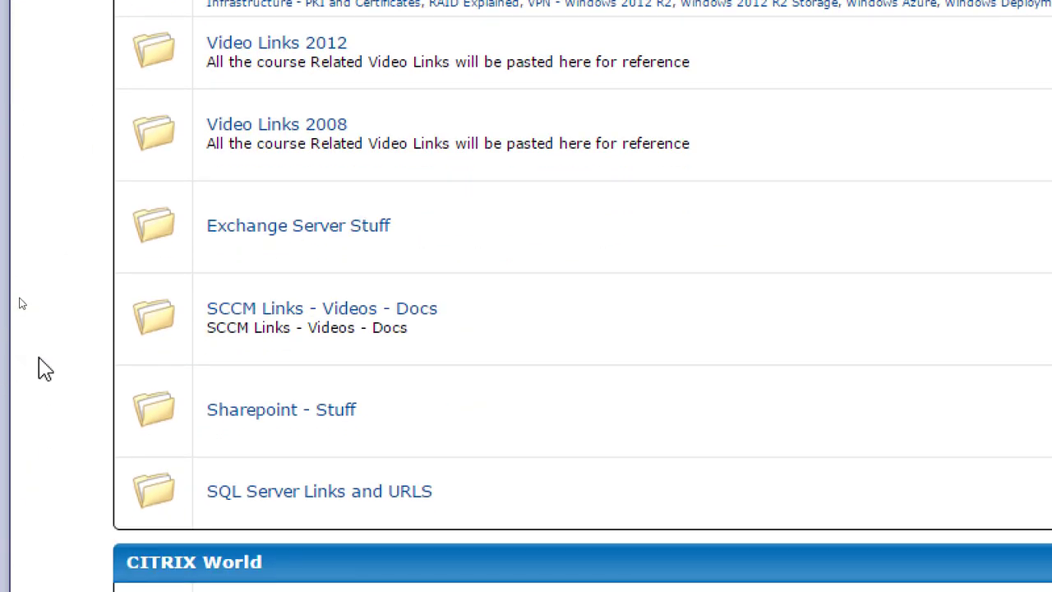
scroll(40, 369, down, 12)
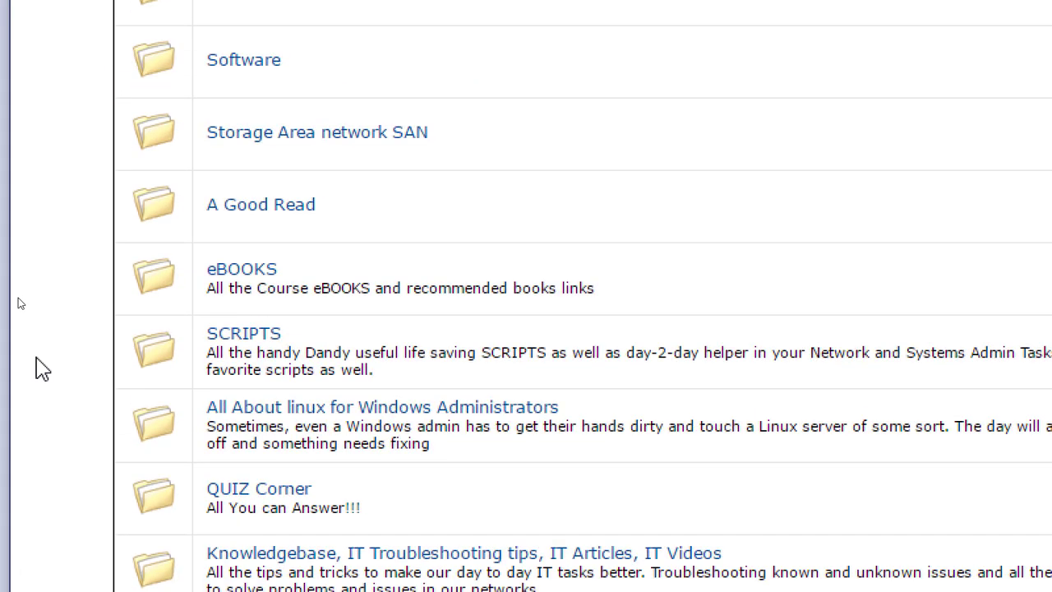
scroll(43, 369, down, 3)
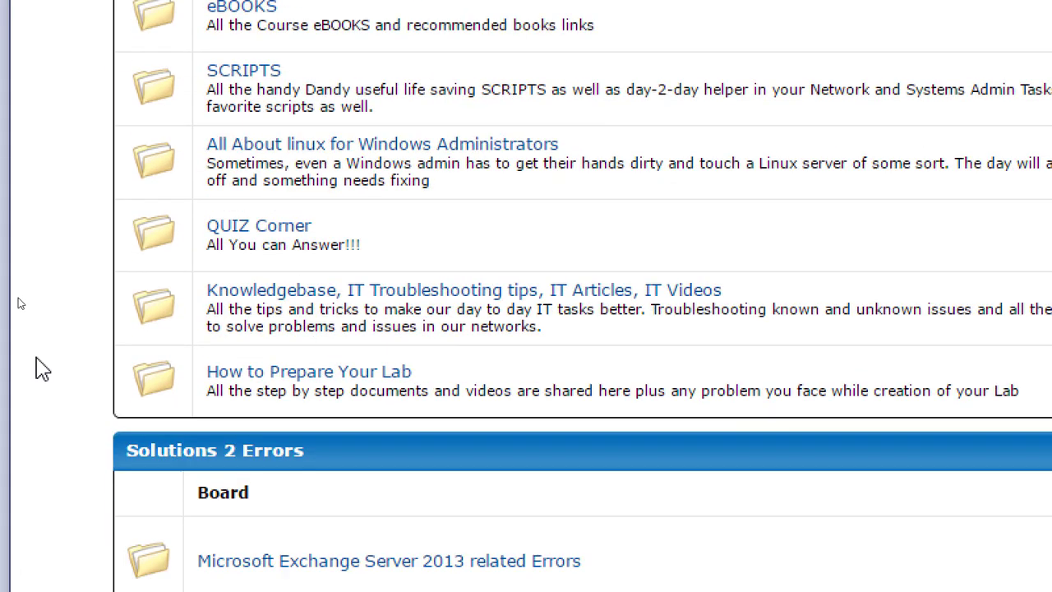
click(327, 381)
scroll(112, 372, down, 3)
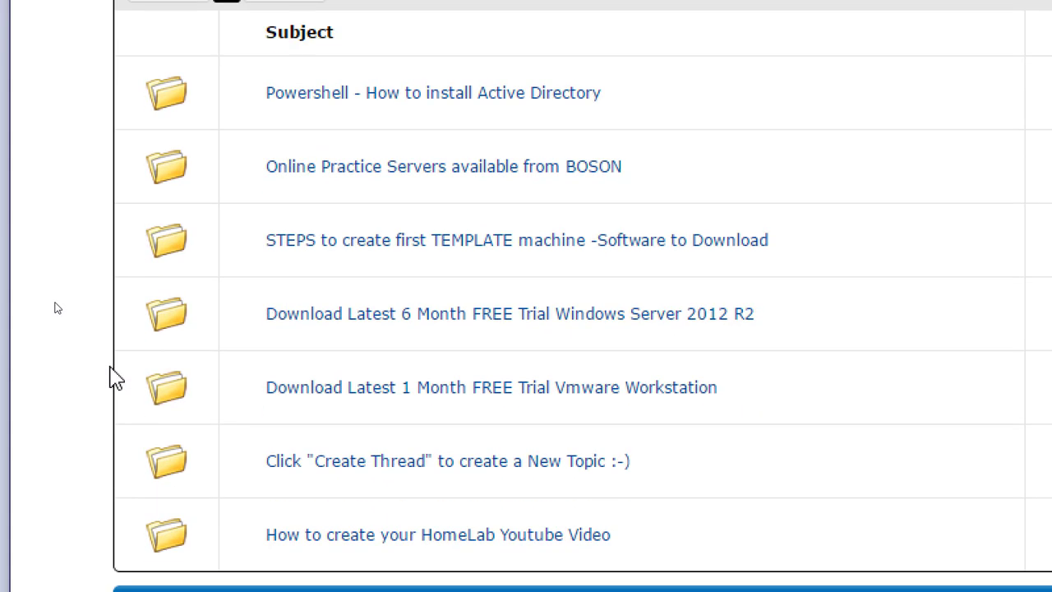
click(517, 247)
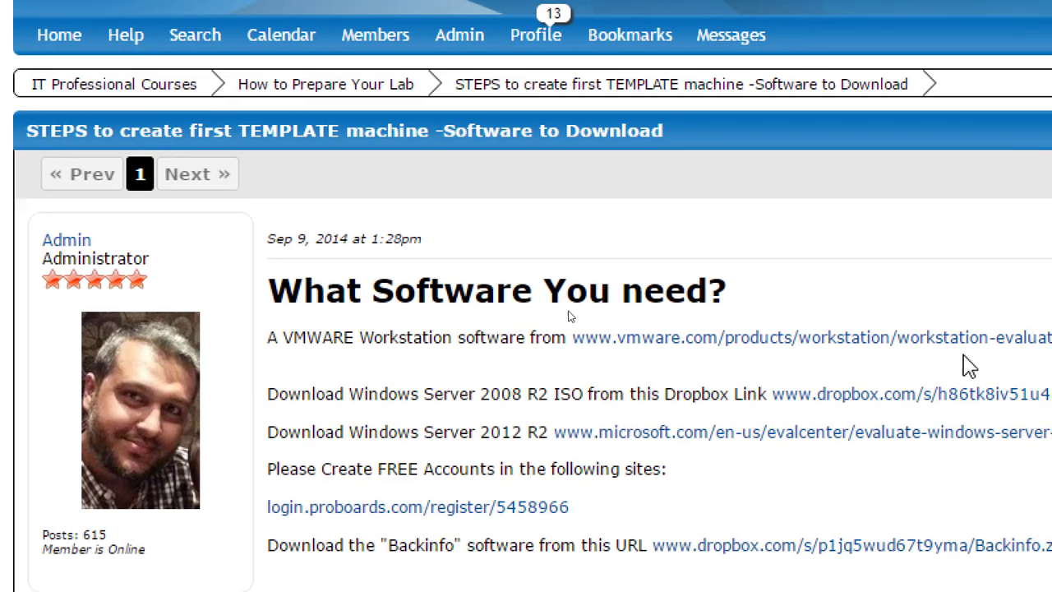
Read through the template installation, post-install changes and Sysprep instructions in the thread, highlighting each item.
scroll(530, 296, down, 3)
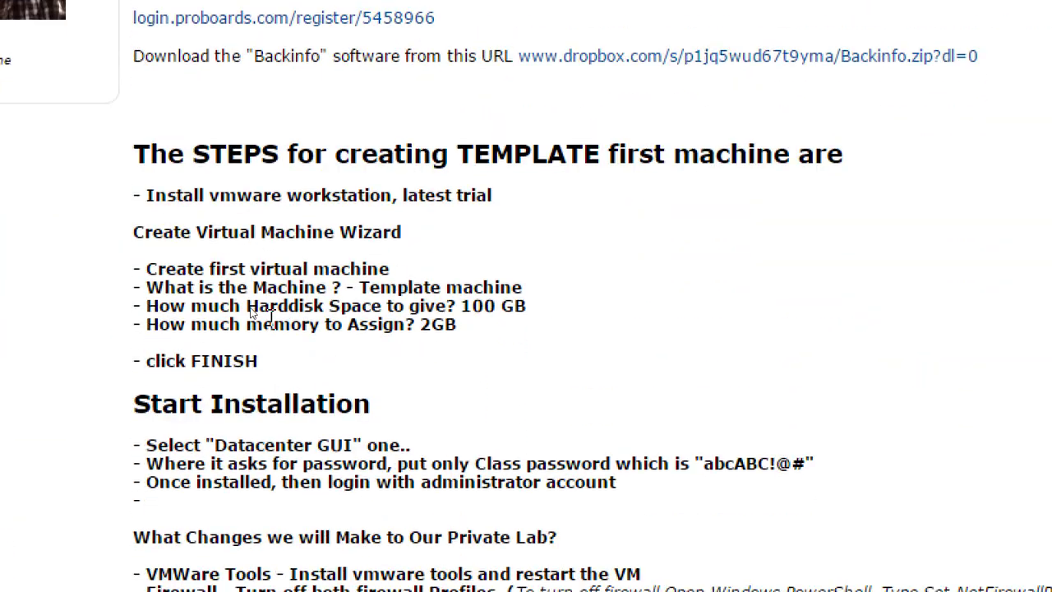
scroll(277, 327, down, 2)
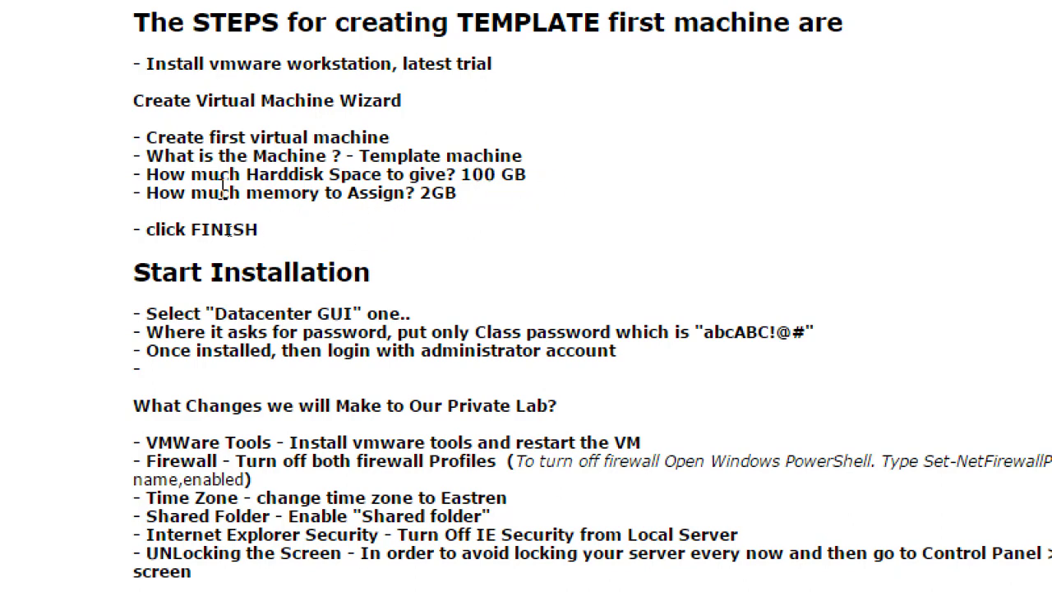
scroll(282, 207, down, 3)
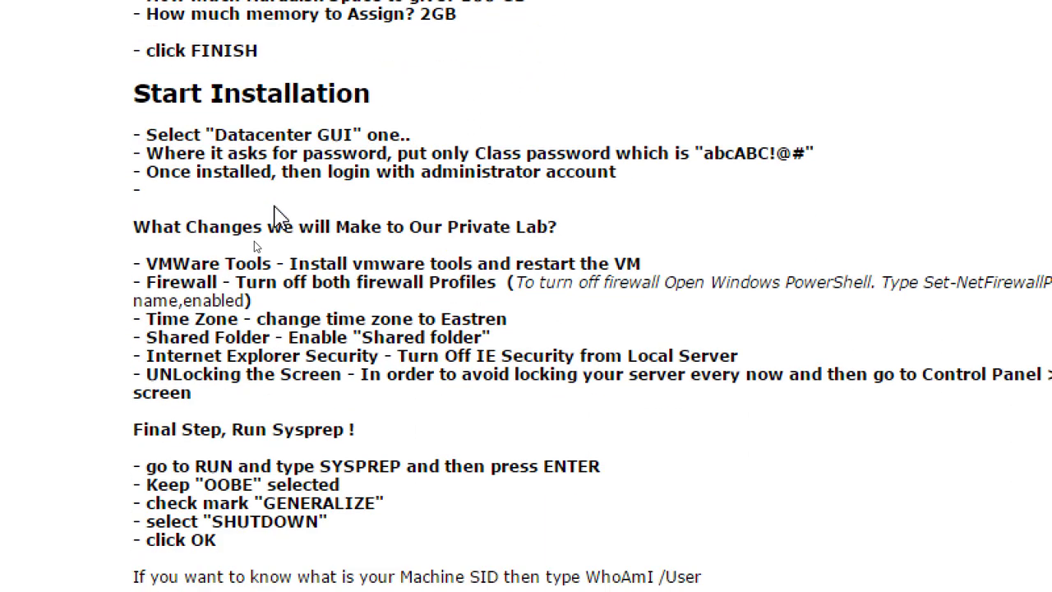
drag(215, 51, 427, 58)
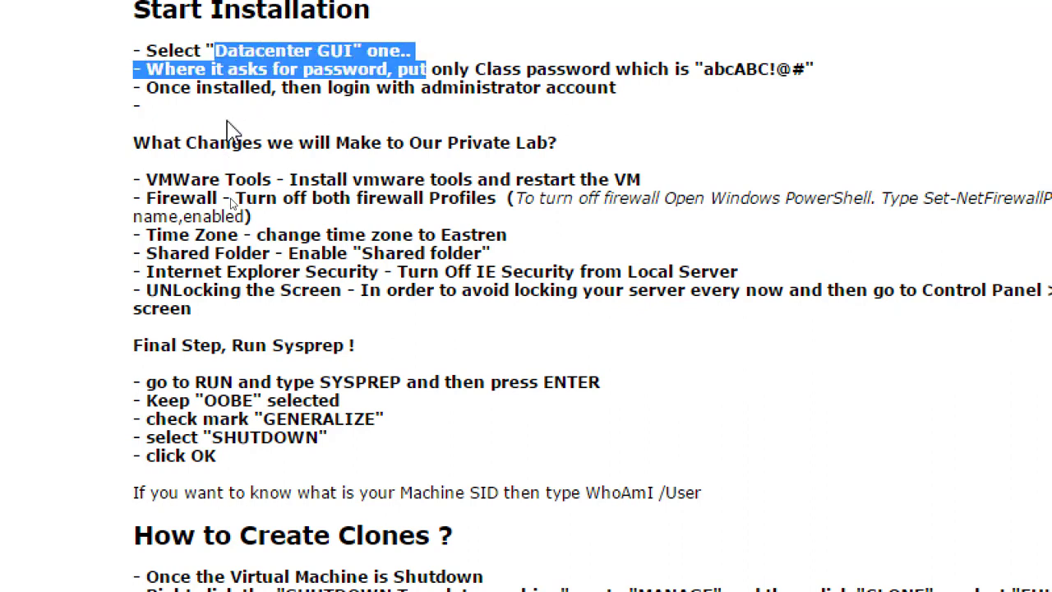
drag(147, 176, 672, 184)
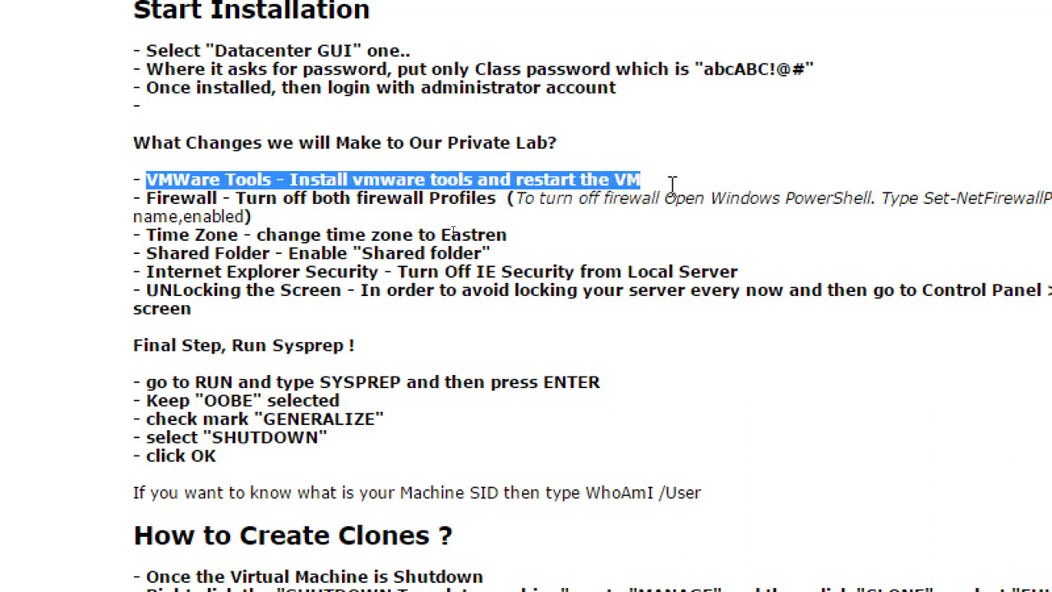
click(145, 198)
drag(145, 198, 475, 199)
drag(143, 234, 471, 235)
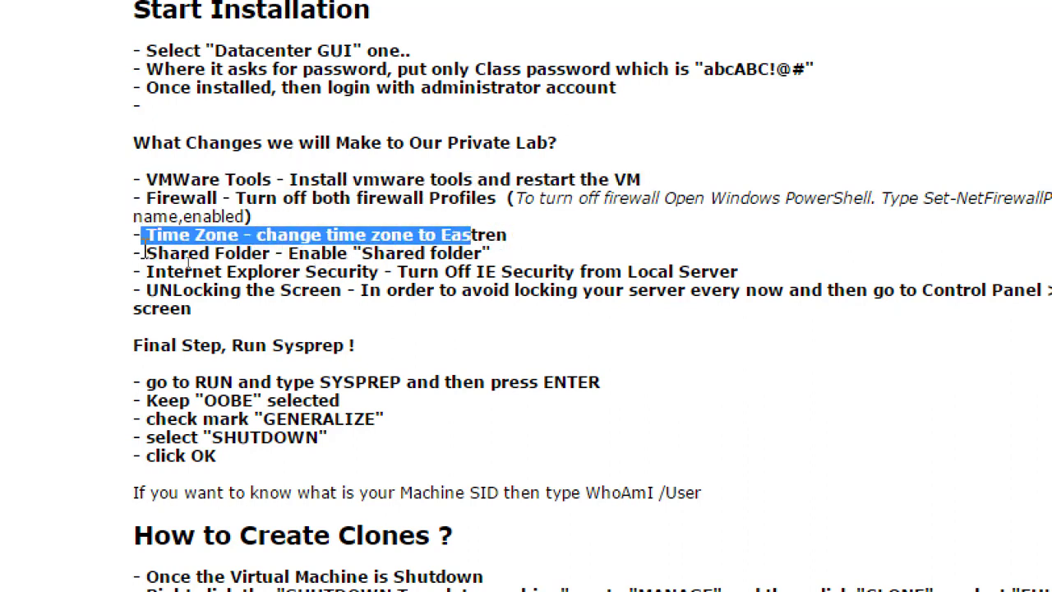
drag(145, 253, 510, 255)
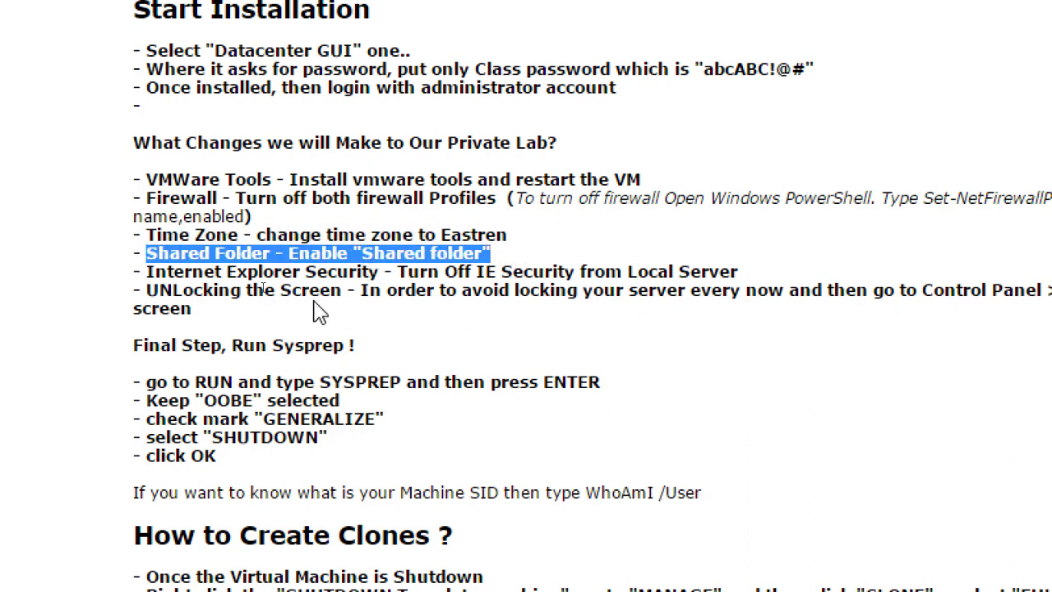
drag(142, 272, 472, 272)
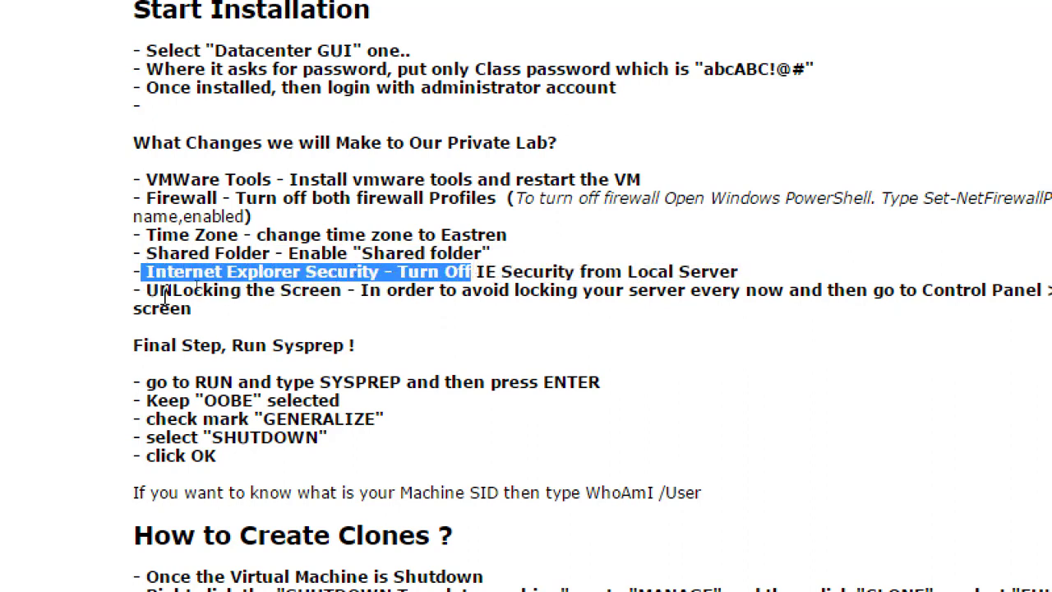
drag(147, 292, 454, 298)
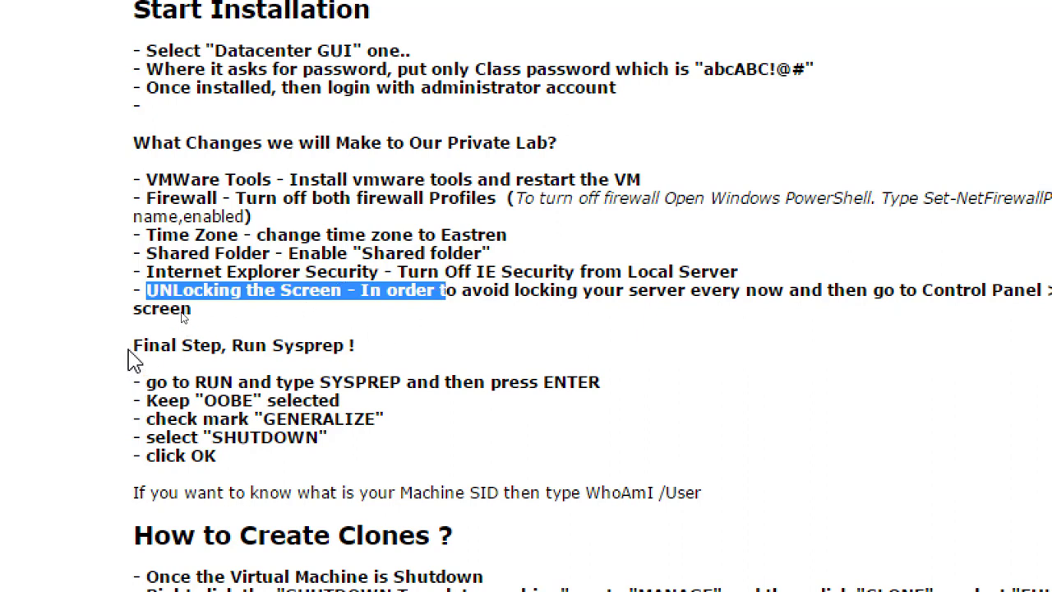
drag(133, 345, 425, 353)
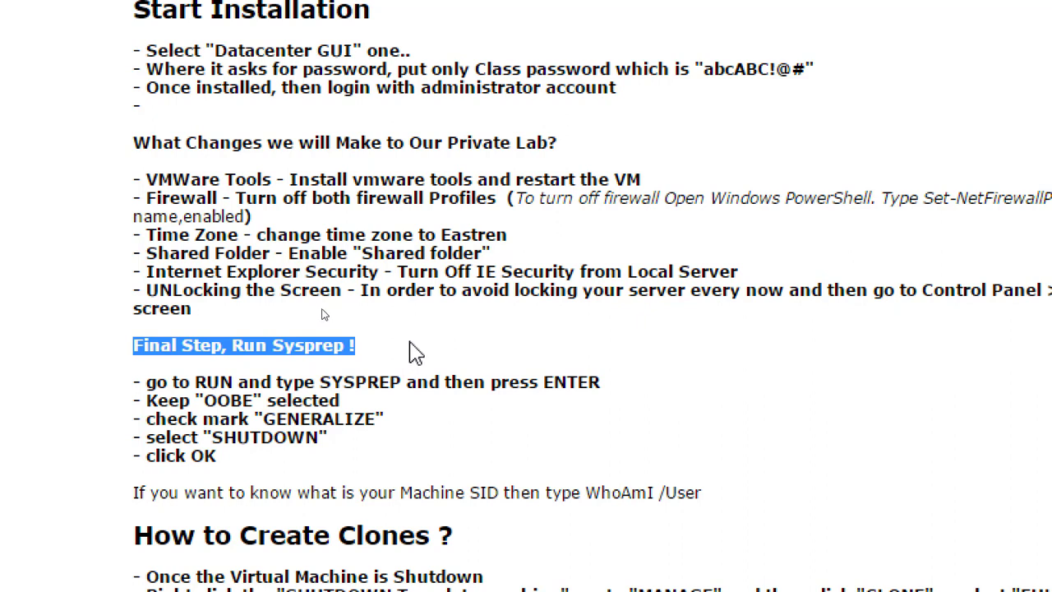
click(349, 376)
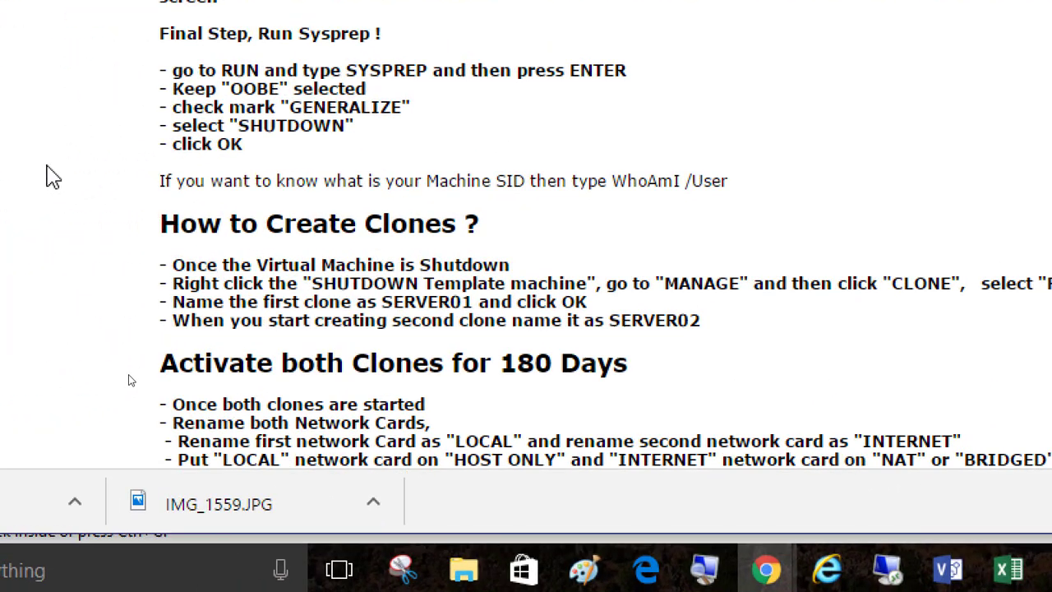
Return to the virtual machine, finish setting the built-in Administrator password, and send Ctrl+Alt+Delete to reach the sign-in screen.
click(941, 564)
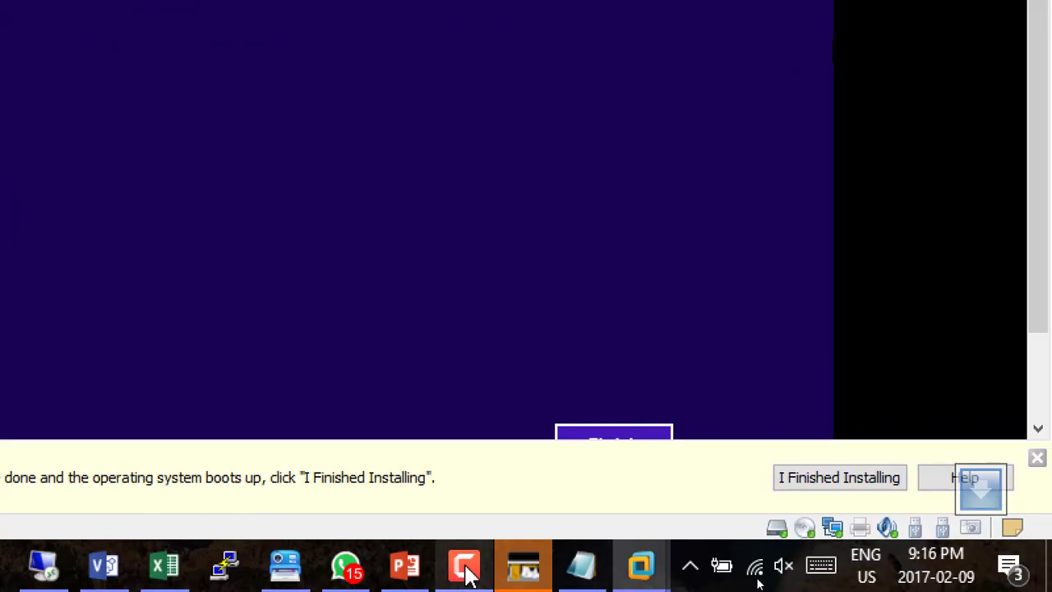
click(465, 568)
click(937, 176)
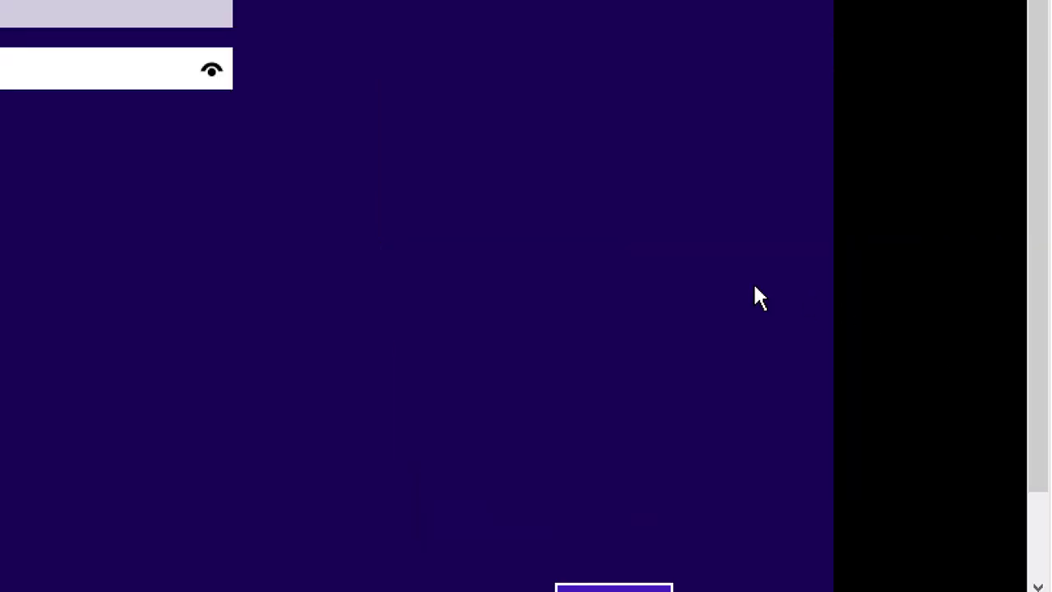
click(211, 70)
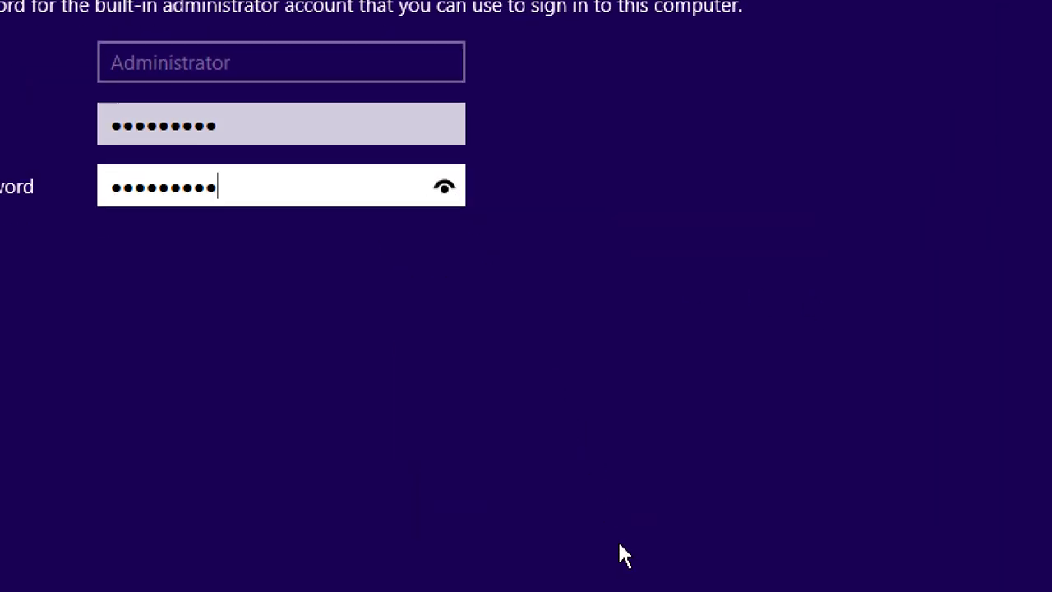
click(1041, 413)
click(603, 388)
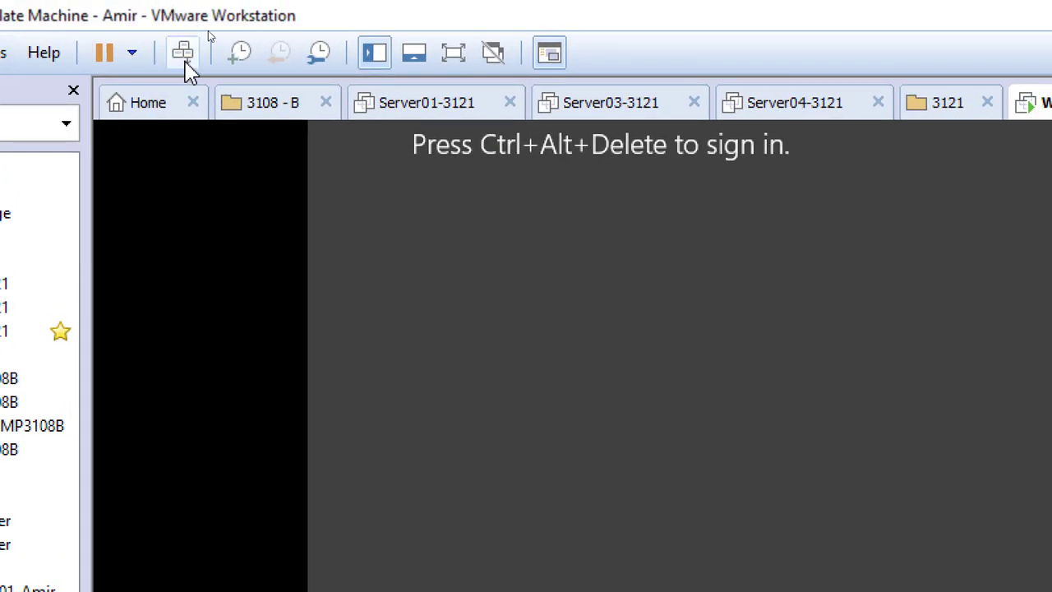
click(184, 59)
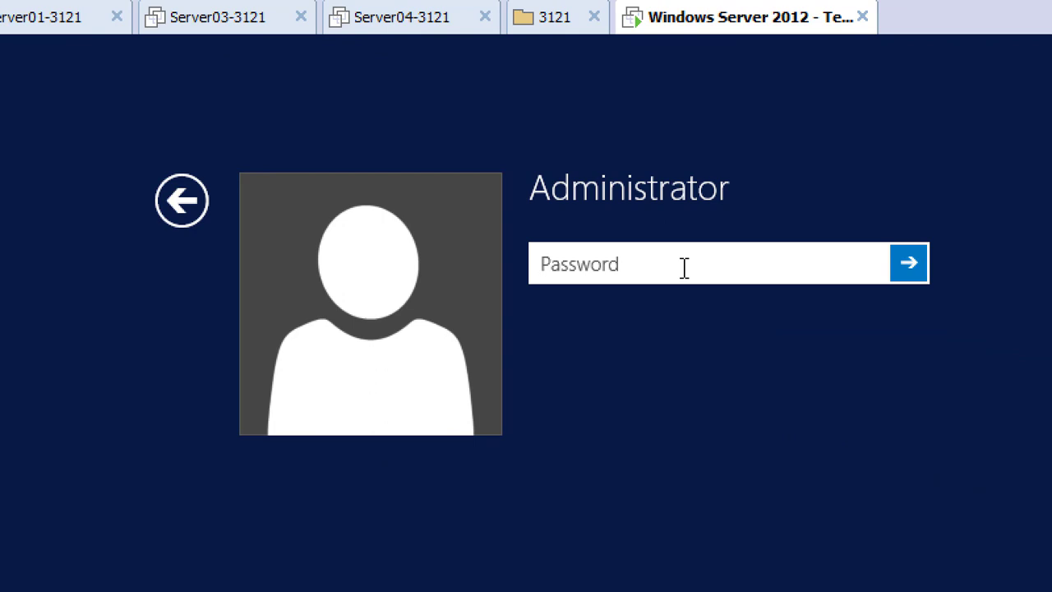
Sign in to the VM as Administrator with the account password.
text(•••••••••)
key(Return)
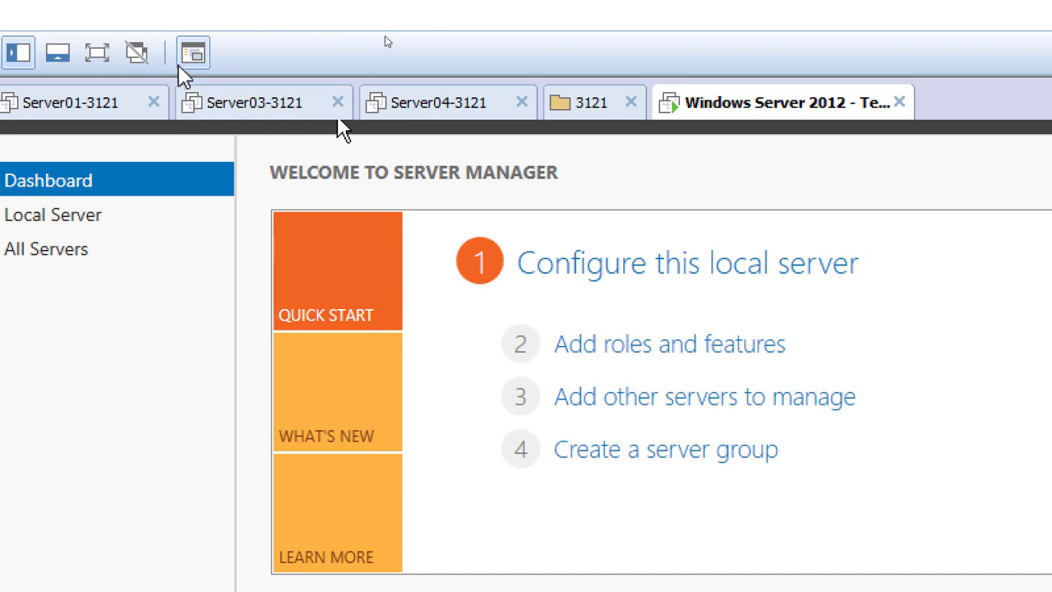
Close the Server01-3121, Server03-3121 and Server04-3121 virtual machine tabs.
click(154, 102)
click(153, 102)
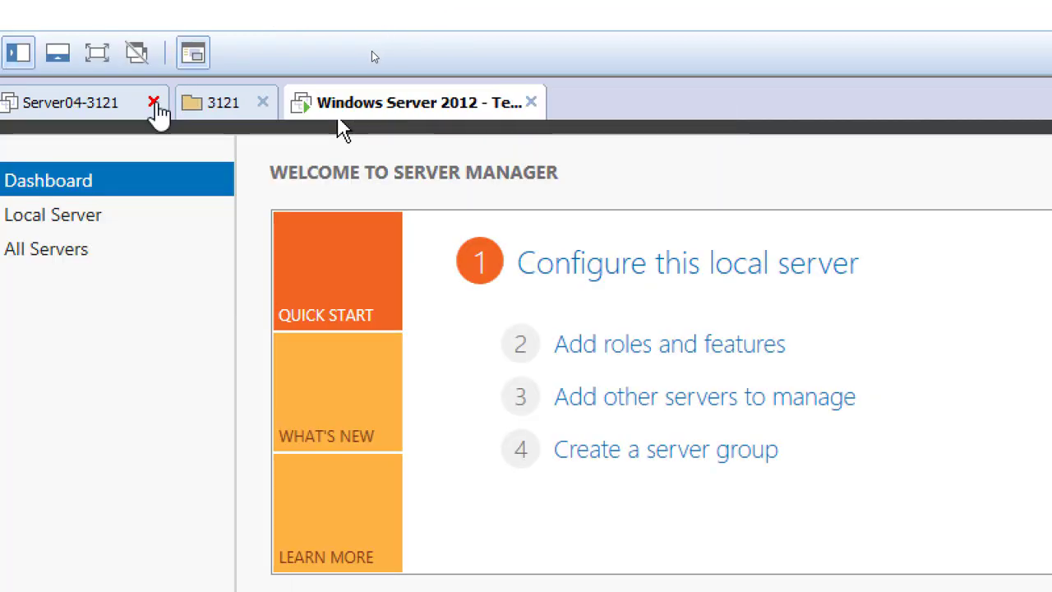
click(154, 102)
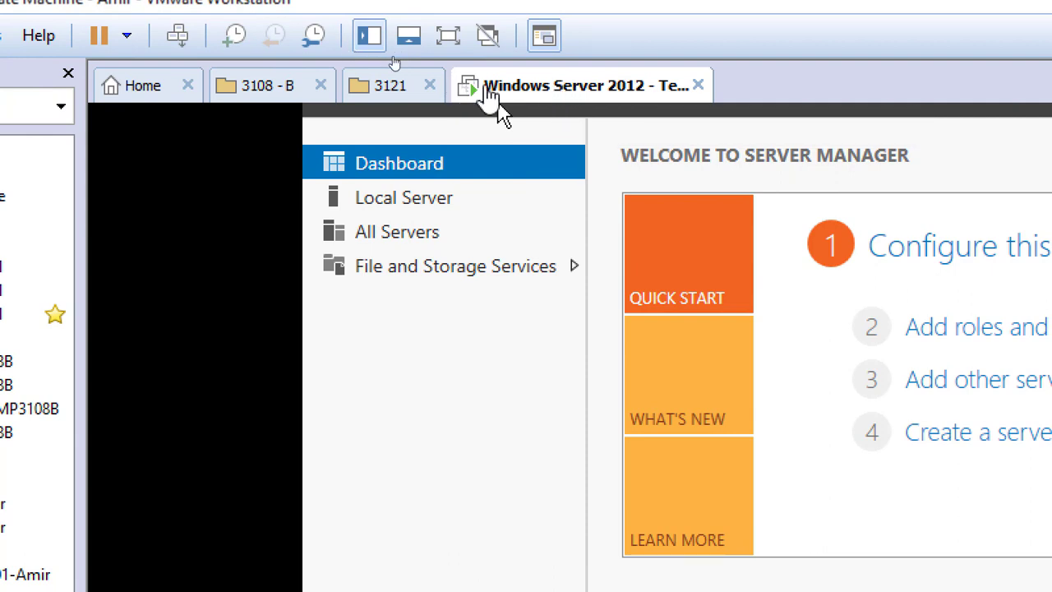
Start the VMware Tools installation for the Windows Server 2012 template VM and dismiss the install instructions bar.
right_click(532, 93)
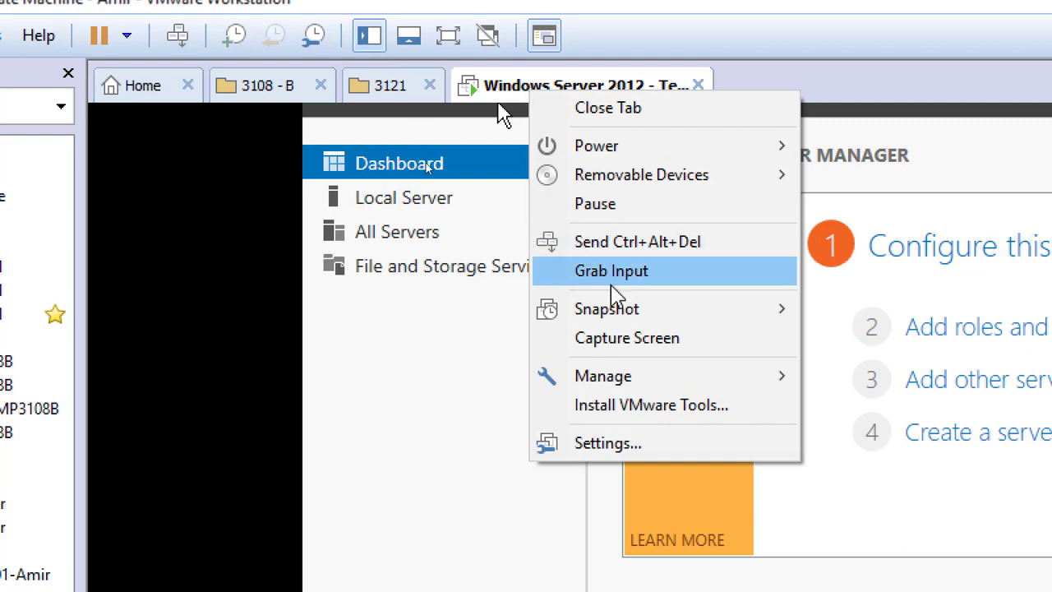
click(672, 406)
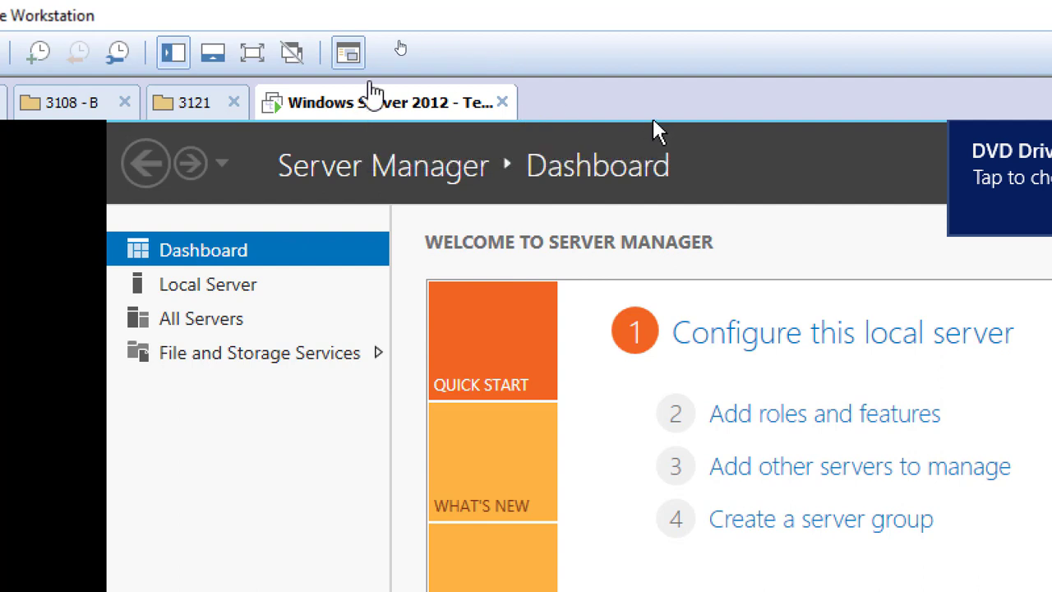
right_click(357, 103)
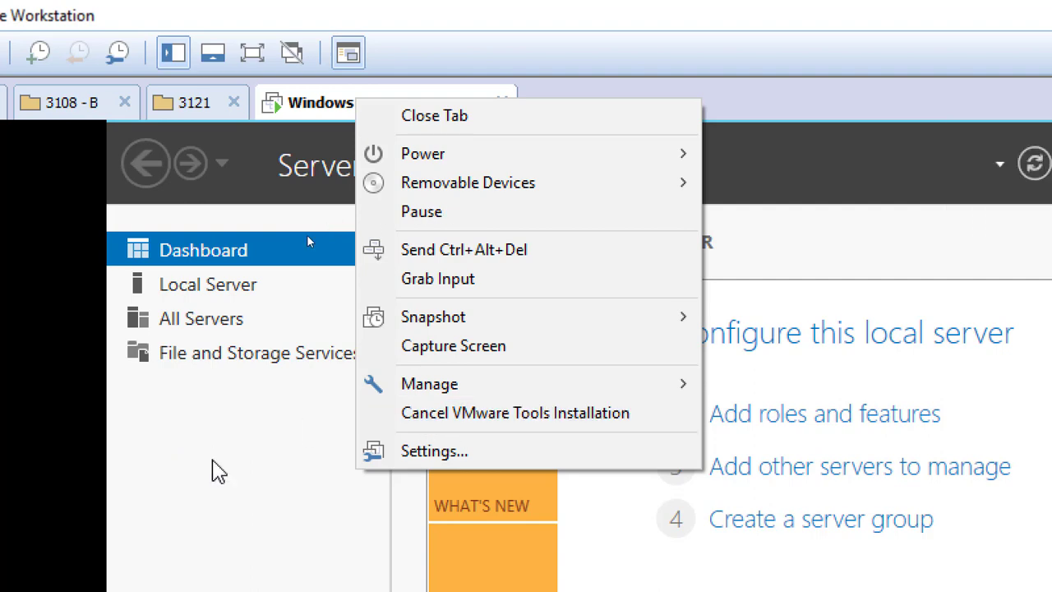
click(255, 518)
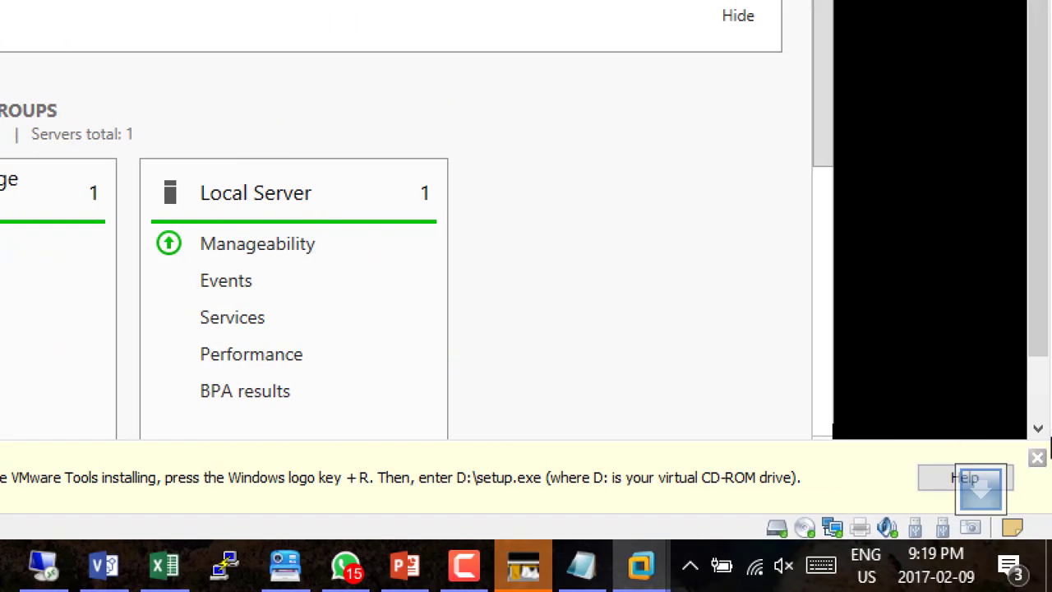
click(1038, 457)
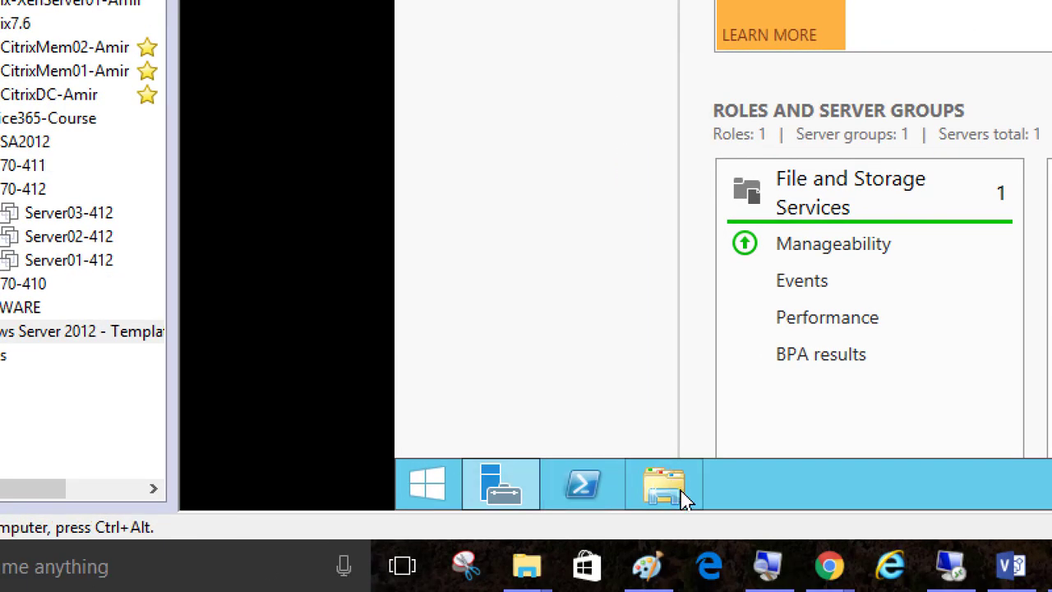
Open This PC in File Explorer inside the VM and launch the VMware Tools DVD Drive (D:).
click(674, 493)
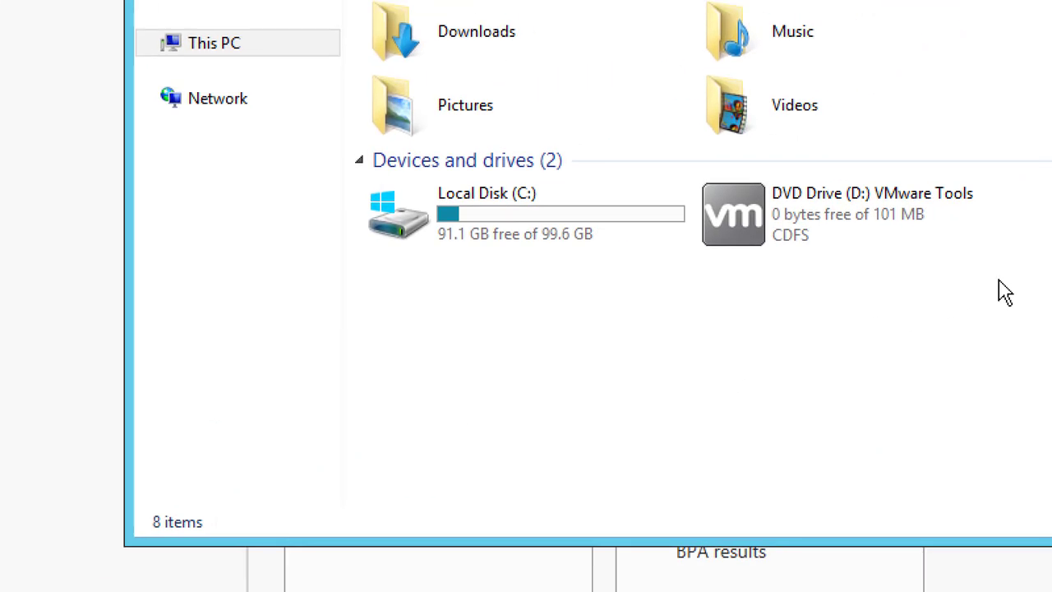
click(730, 229)
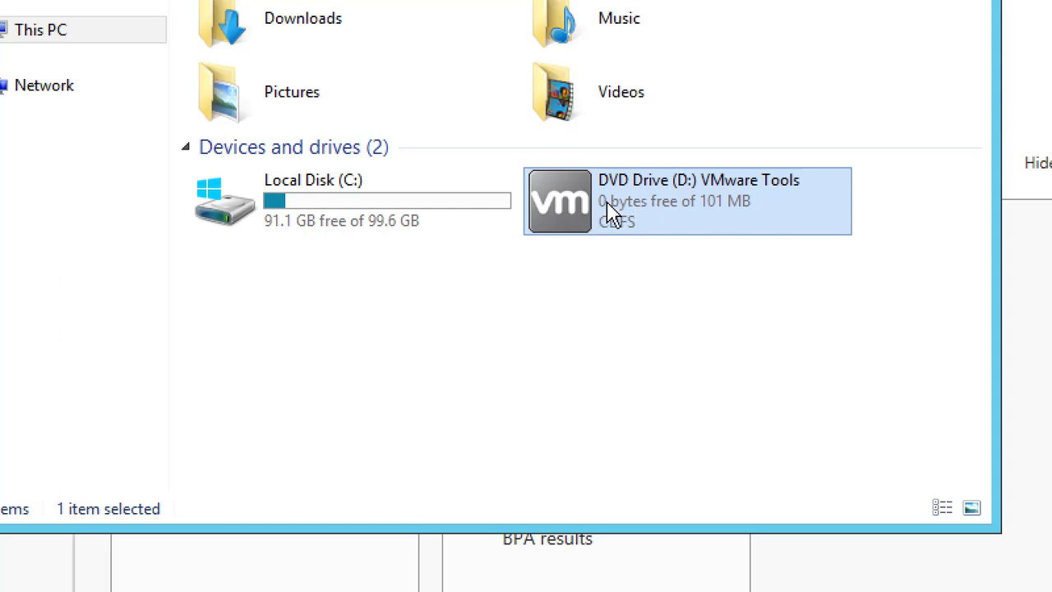
double_click(581, 207)
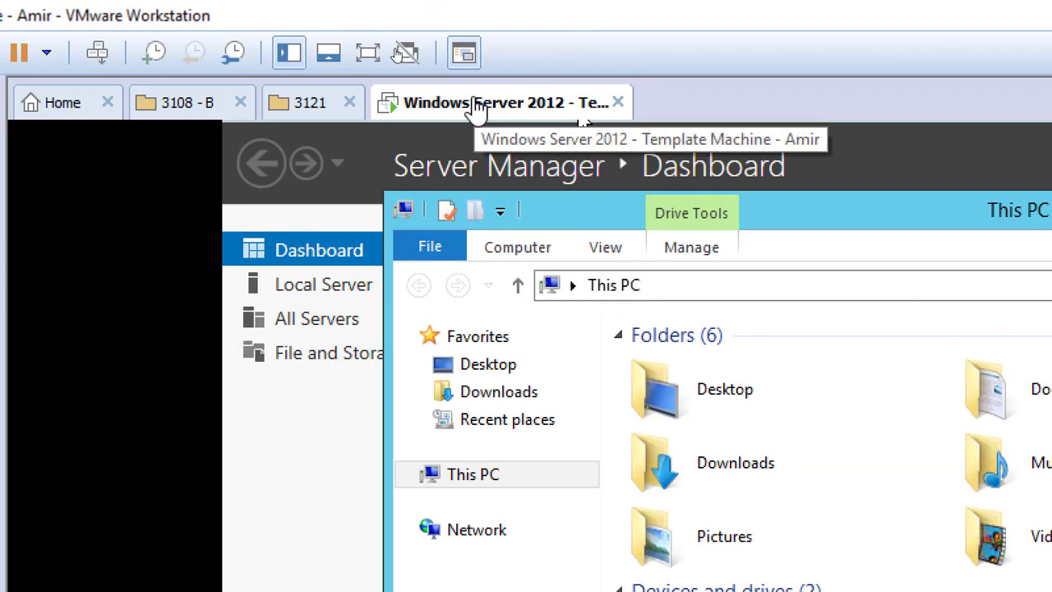
right_click(475, 107)
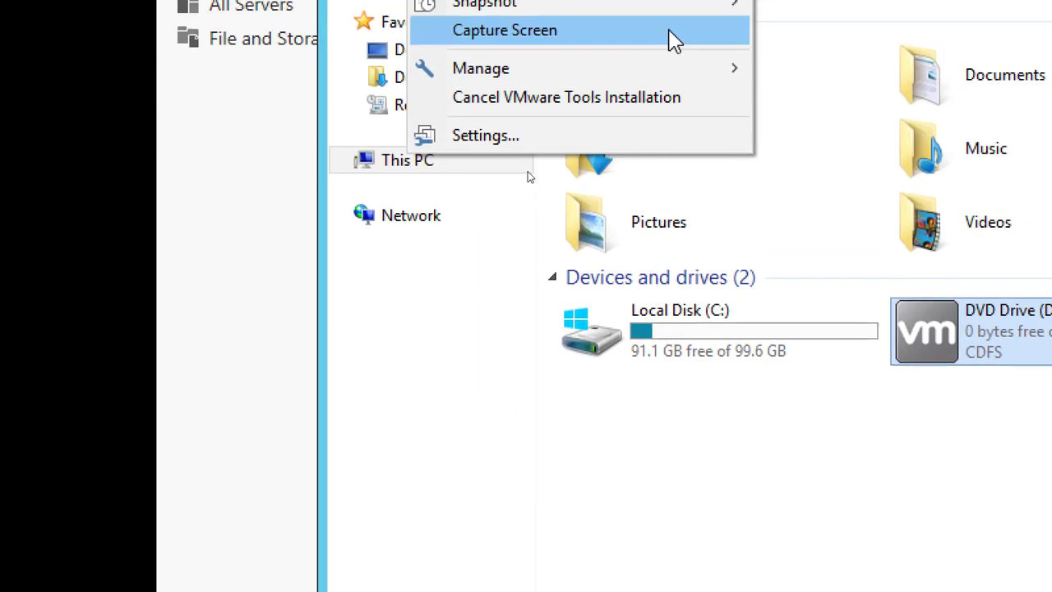
click(749, 532)
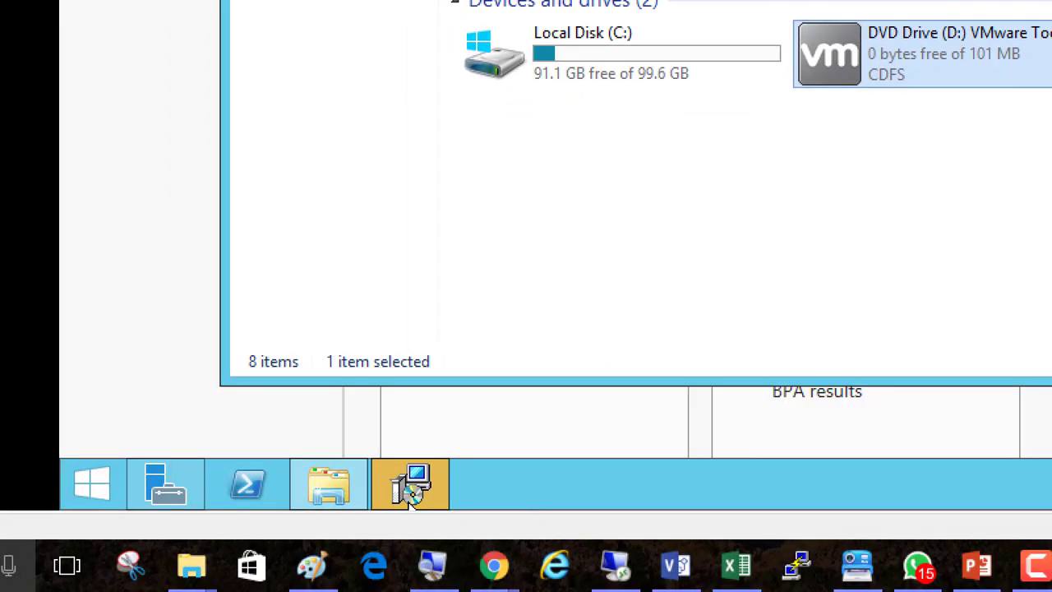
Run the VMware Tools Setup wizard with the Typical setup type, install, finish, and accept restarting the VM.
mouse_move(413, 493)
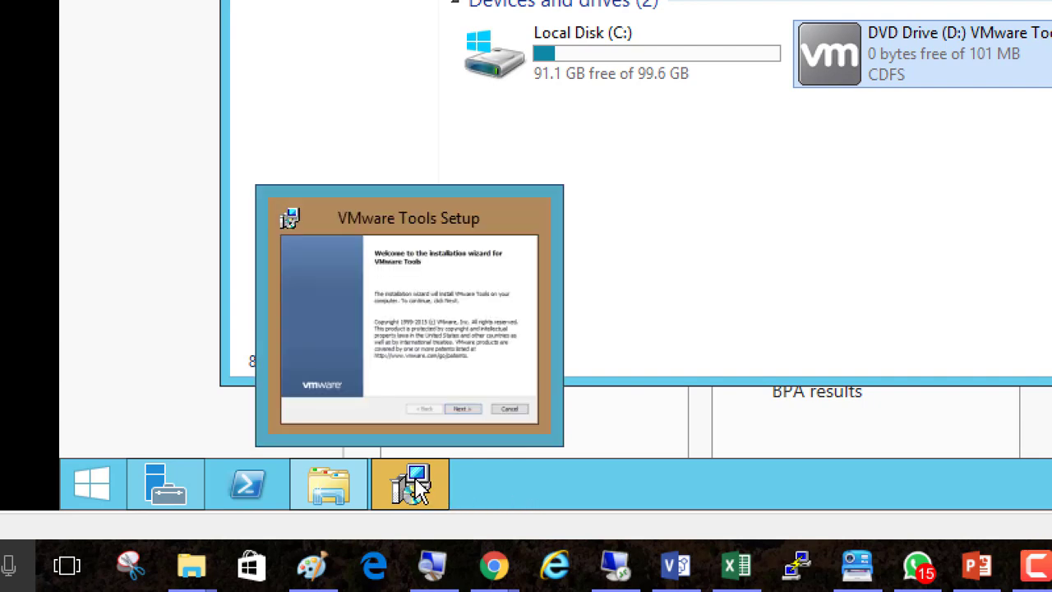
click(418, 481)
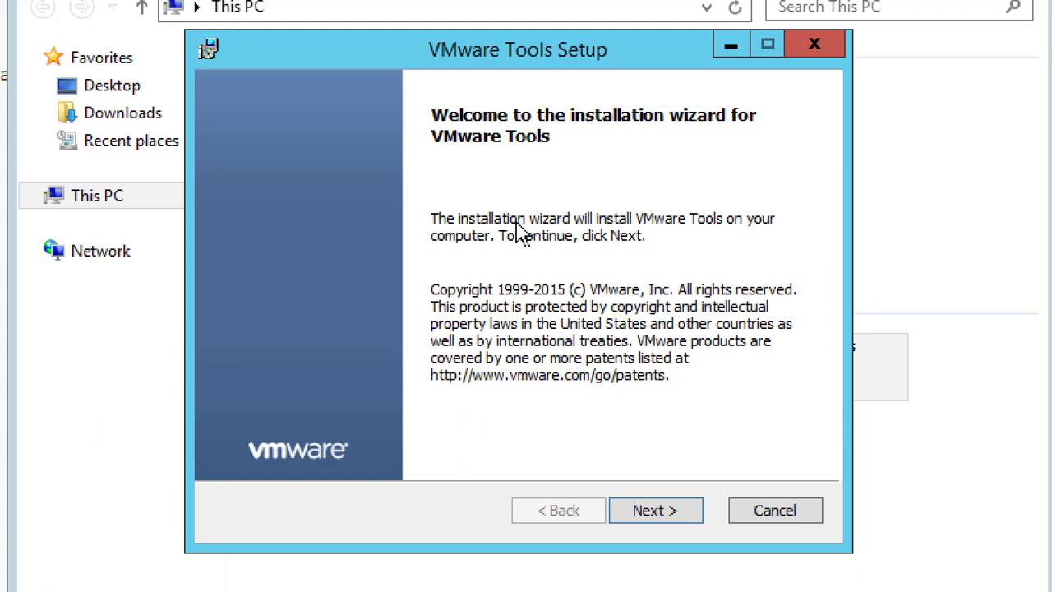
click(655, 511)
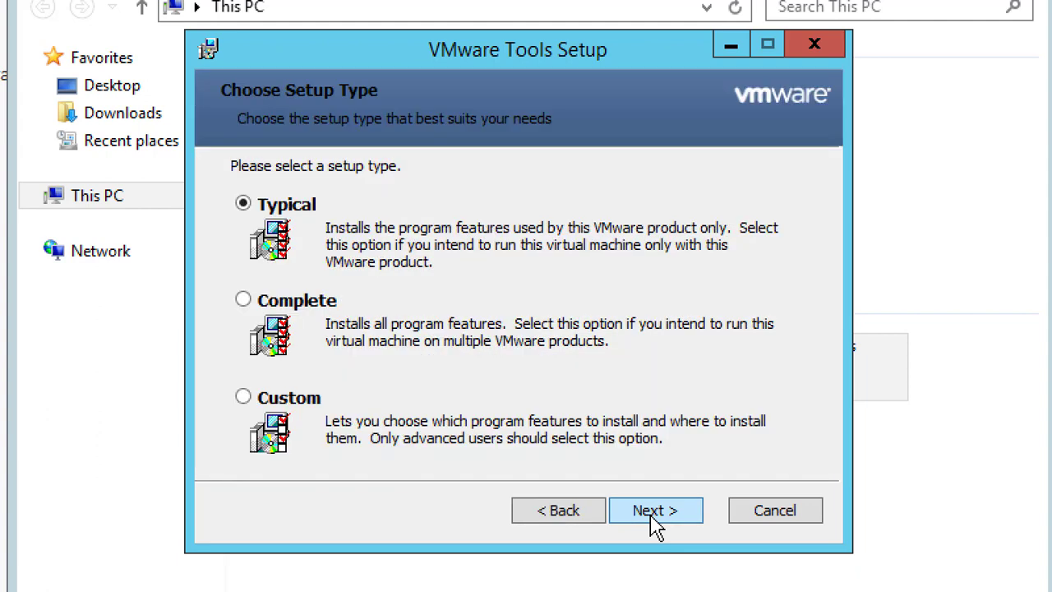
click(655, 512)
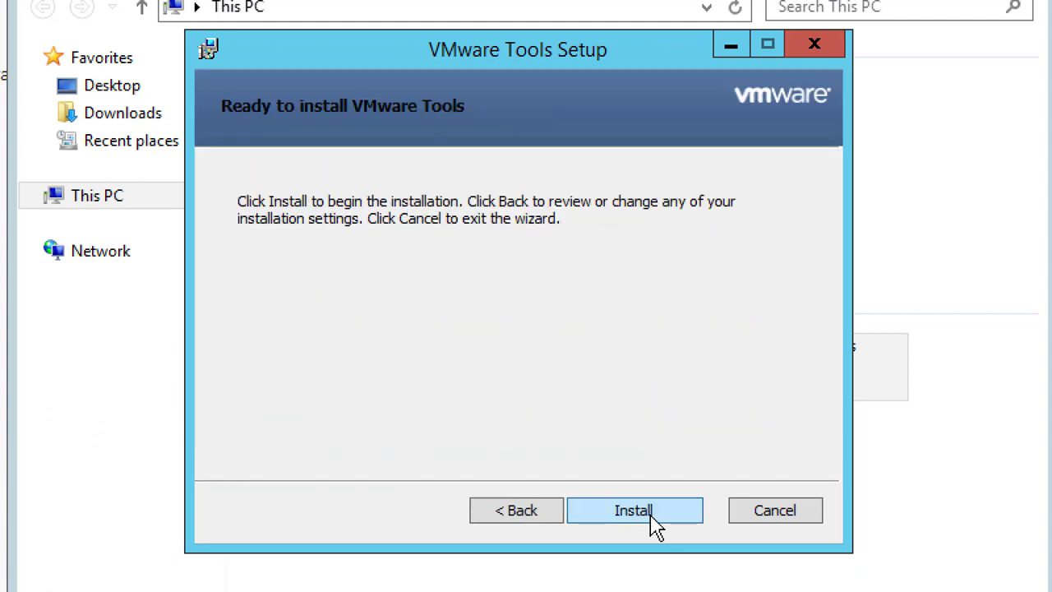
click(651, 515)
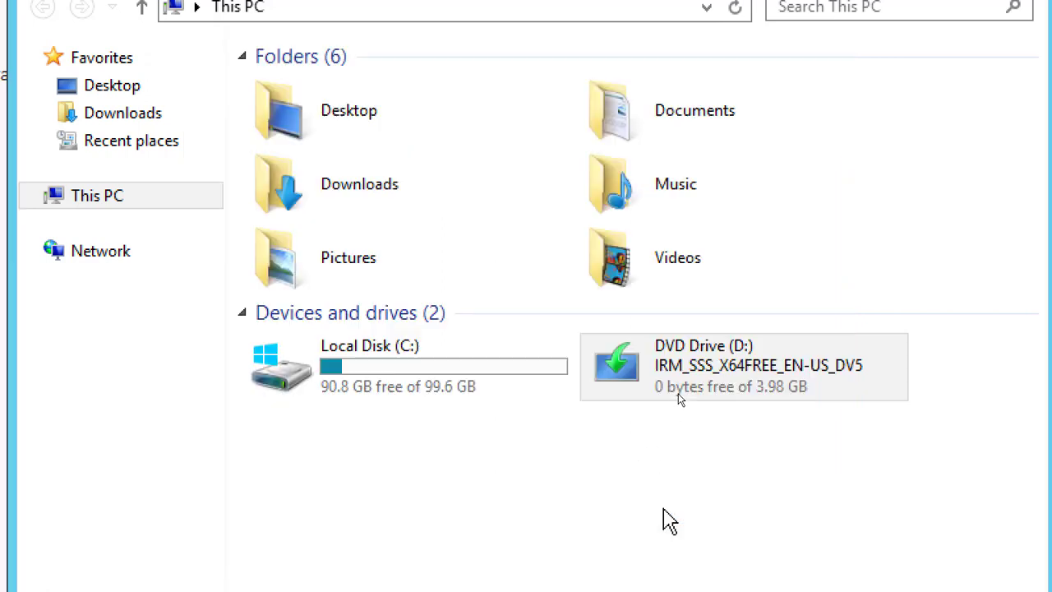
click(663, 518)
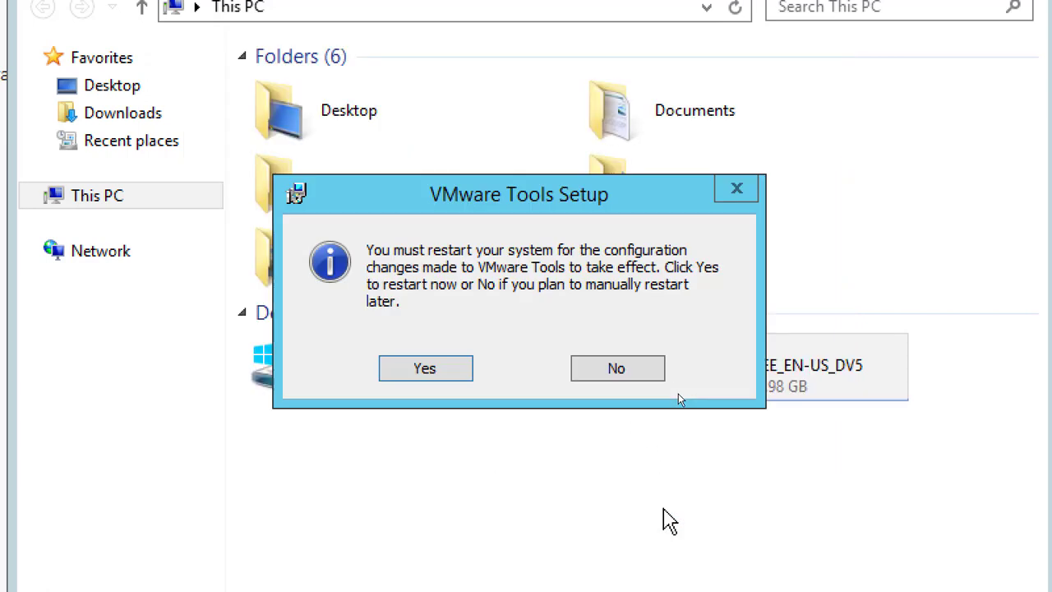
click(421, 368)
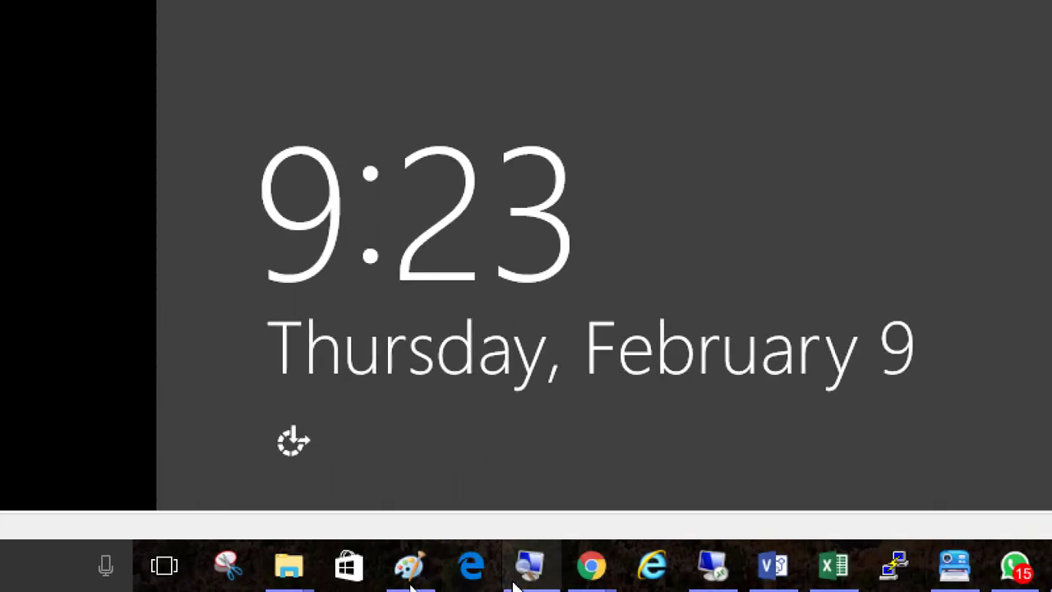
mouse_move(411, 584)
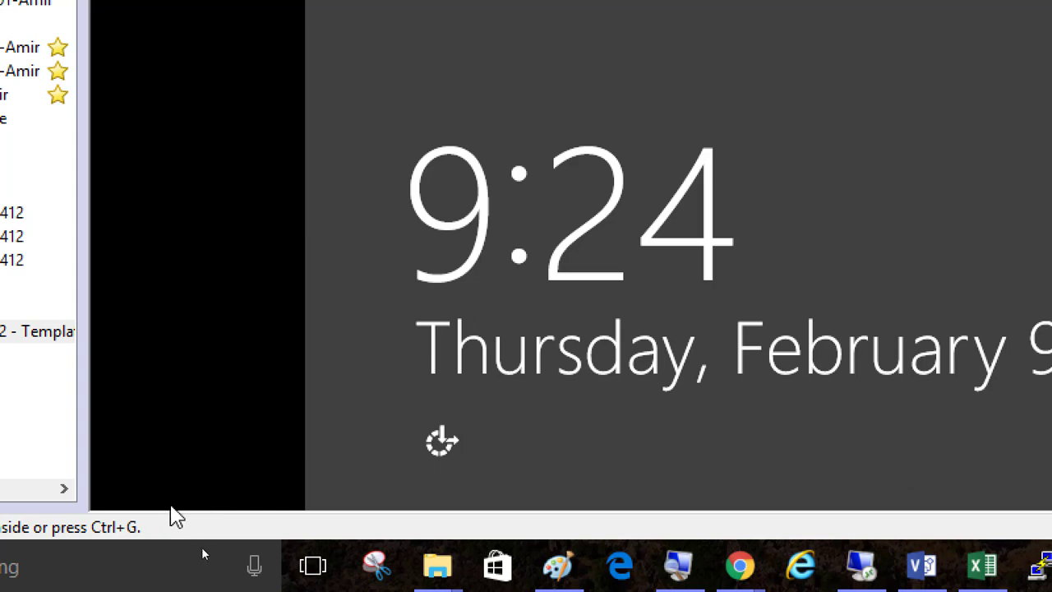
click(900, 260)
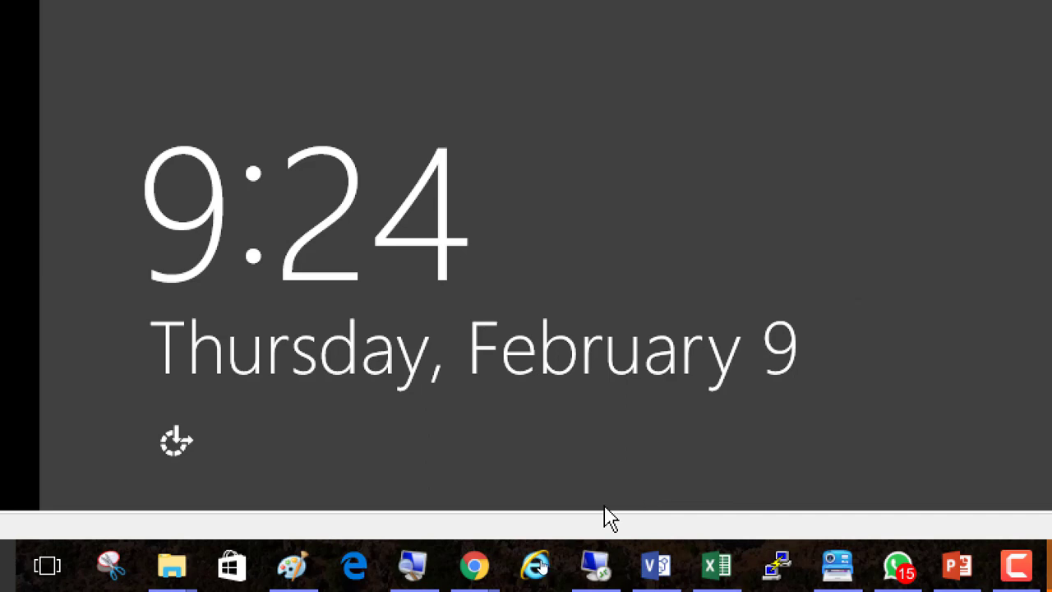
click(413, 566)
click(240, 257)
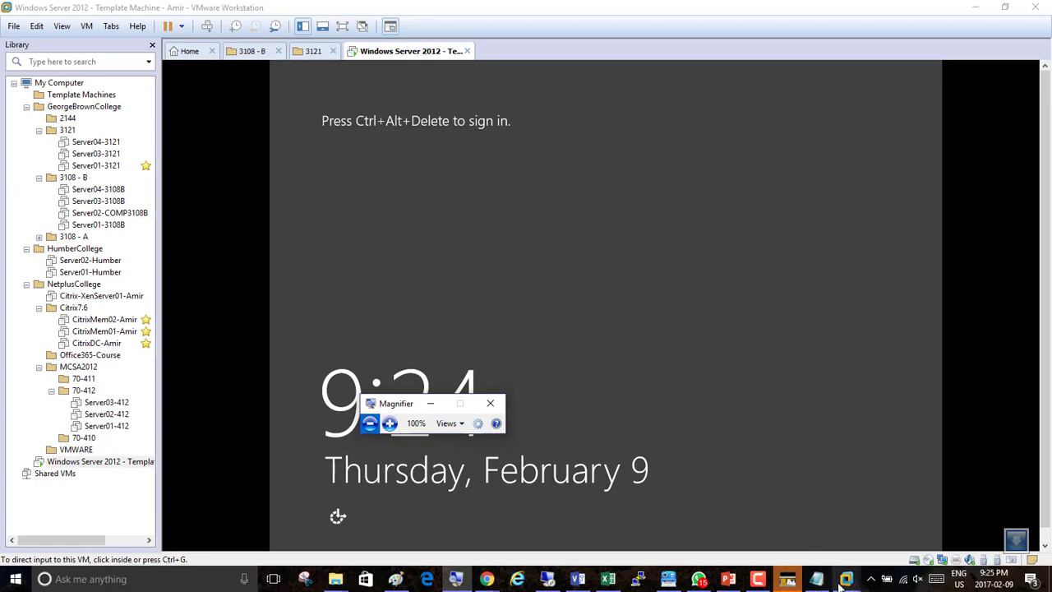
mouse_move(849, 581)
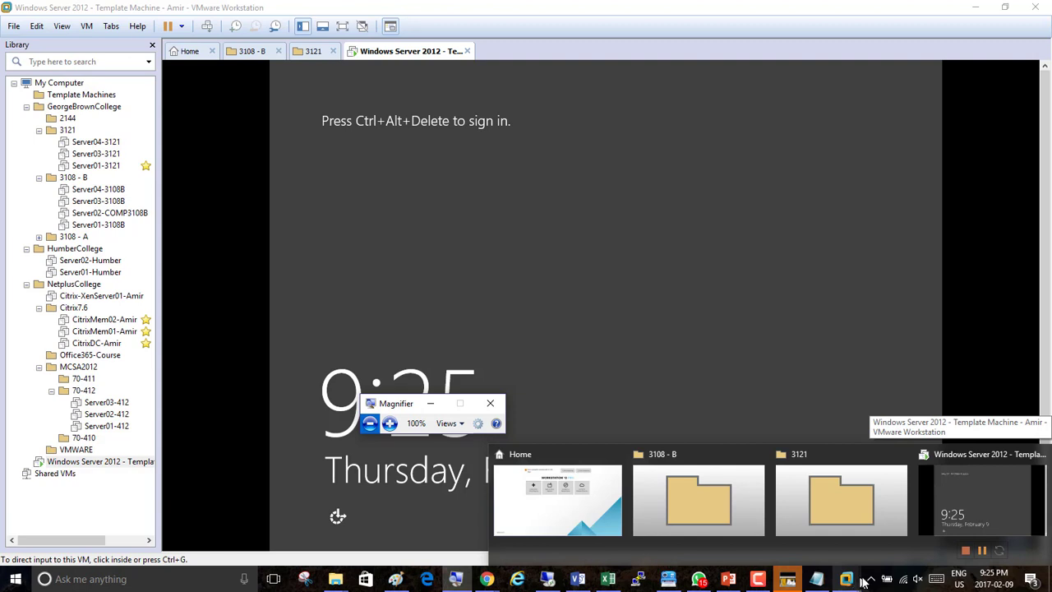
click(960, 511)
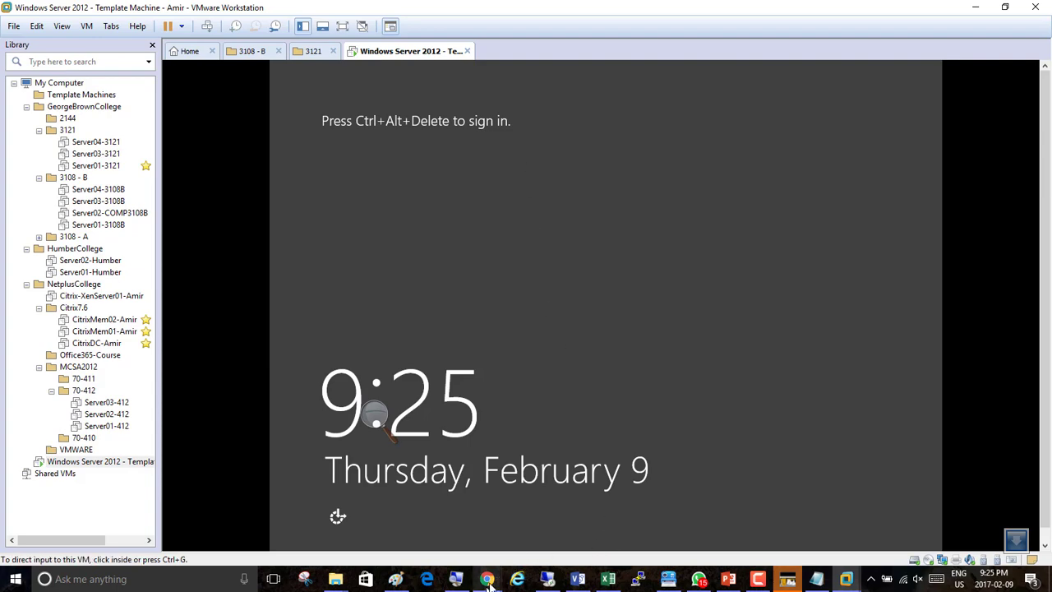
Switch to Chrome and review the post-install changes list in the template machine thread.
mouse_move(494, 582)
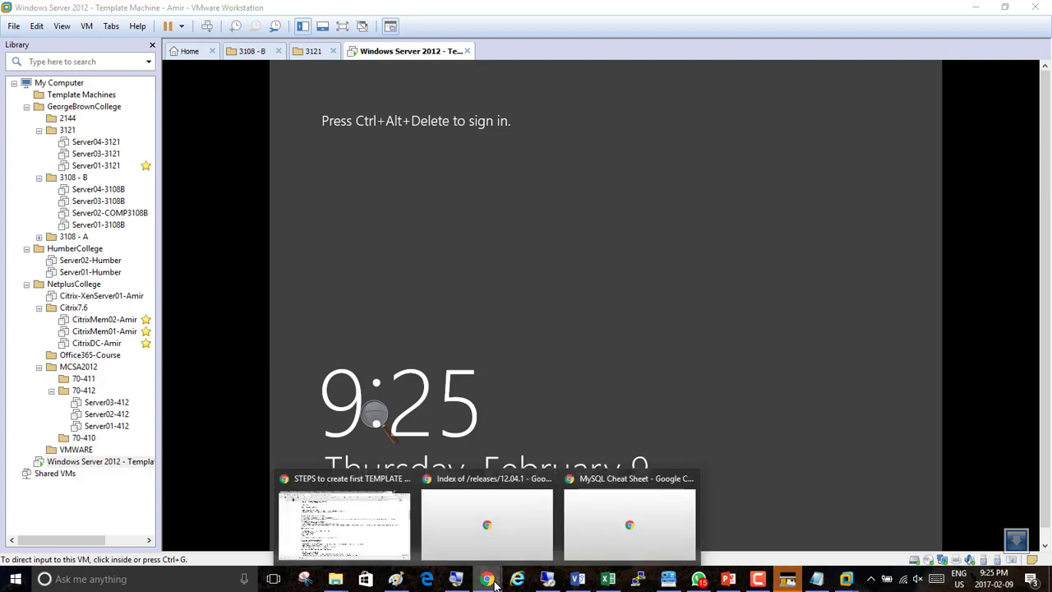
click(344, 531)
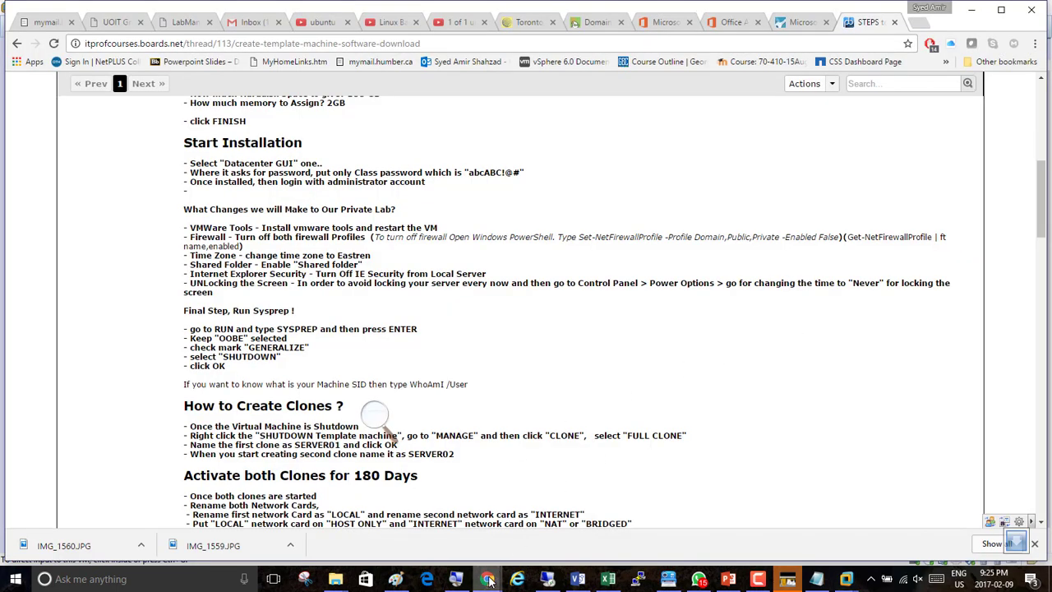
mouse_move(487, 581)
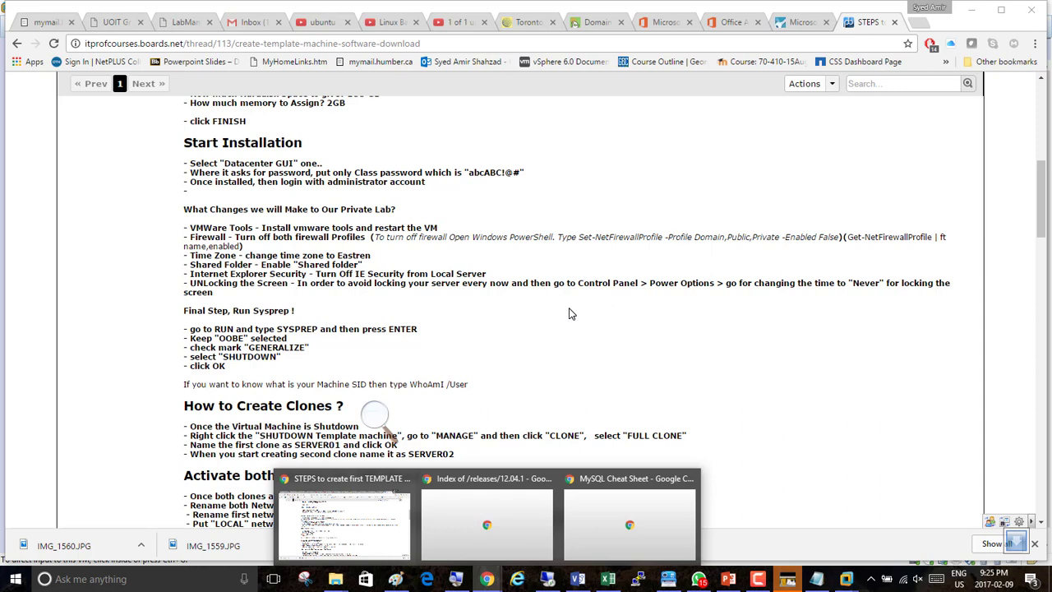
click(618, 276)
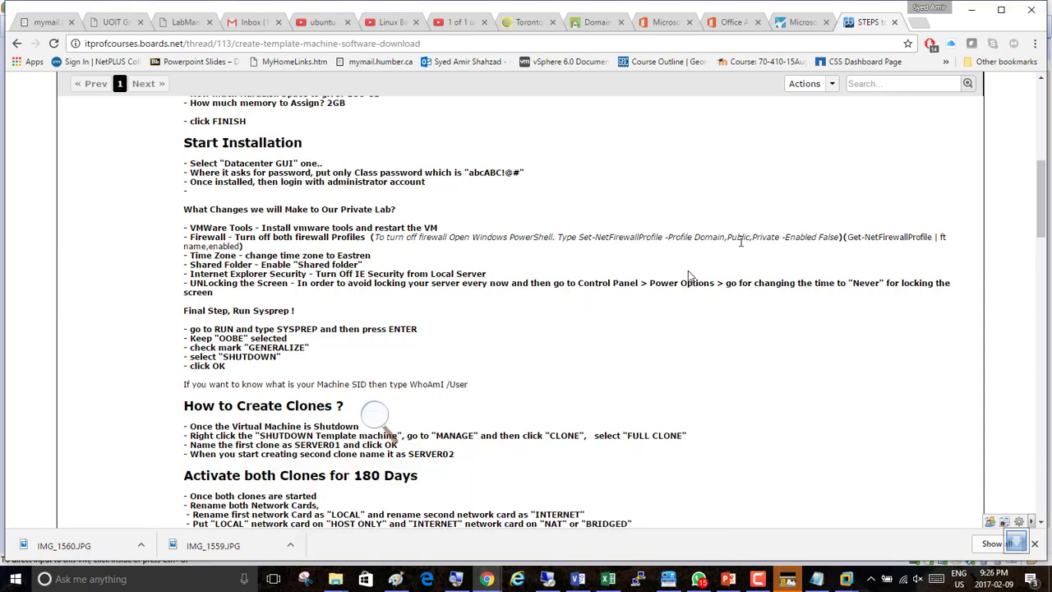